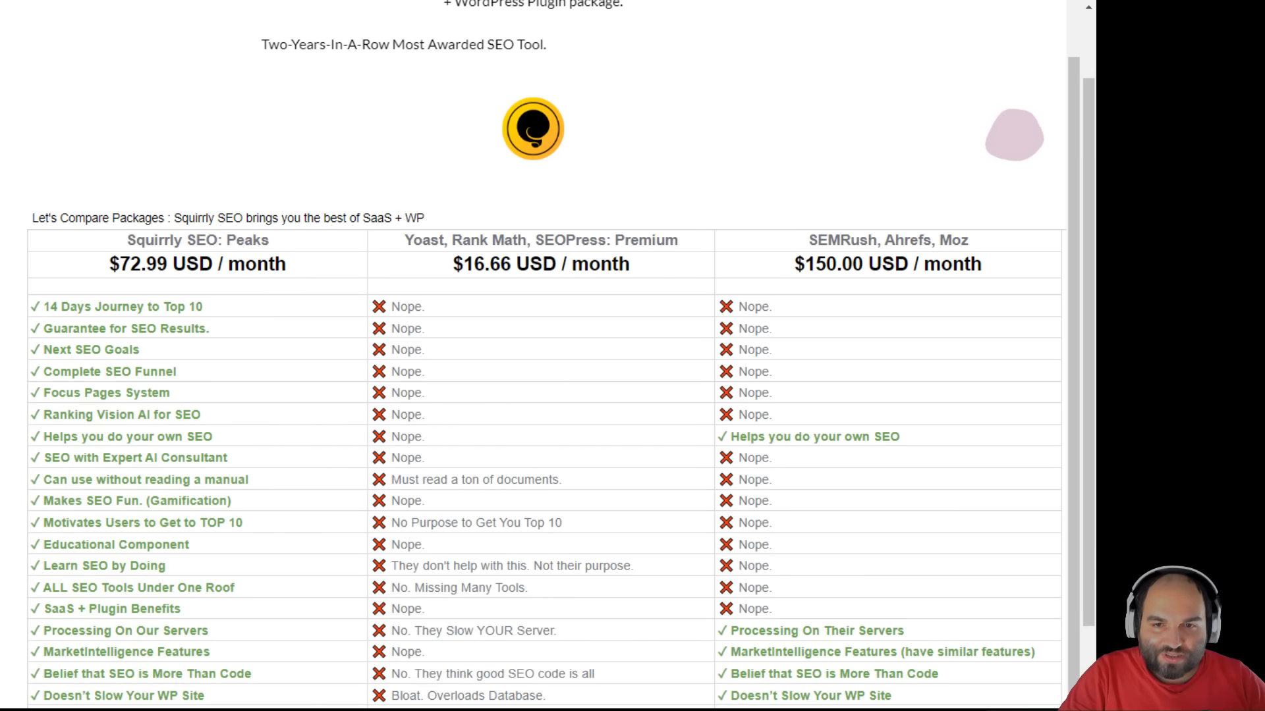
# - Scroll down through the Squirrly SEO plan comparison table
pyautogui.scroll(-5, 1053, 371)
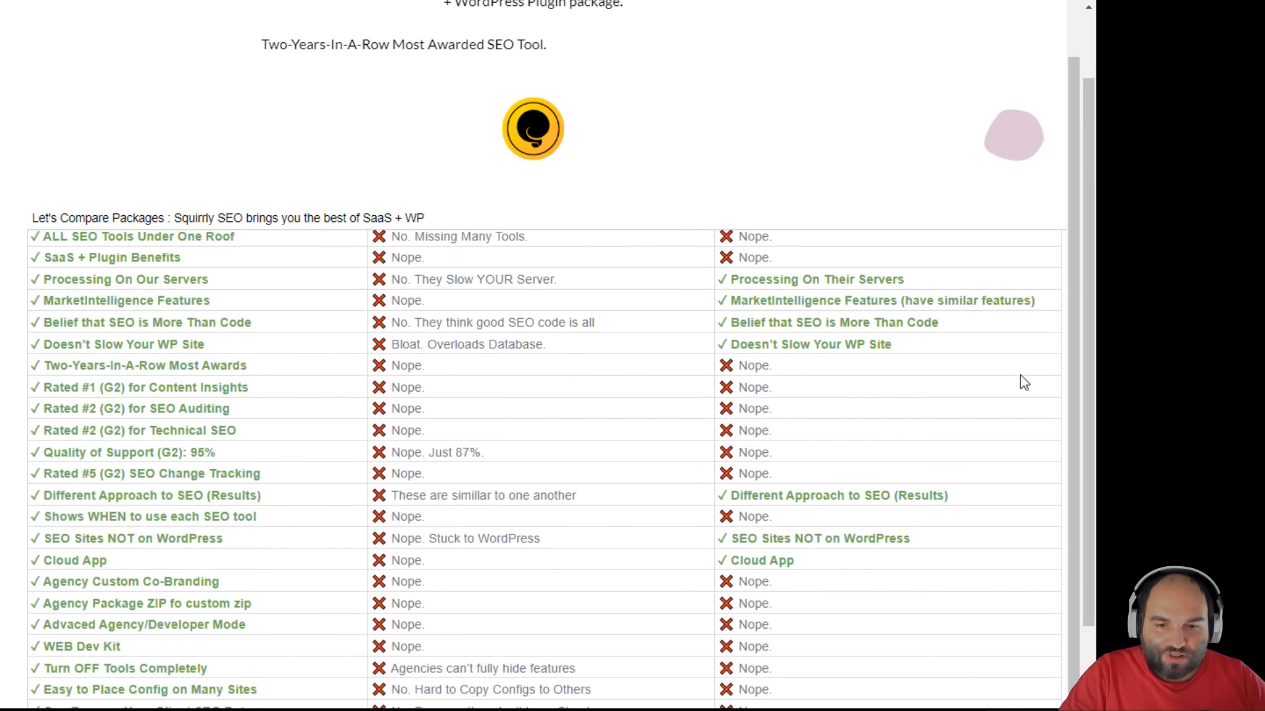
pyautogui.scroll(-4, 1022, 378)
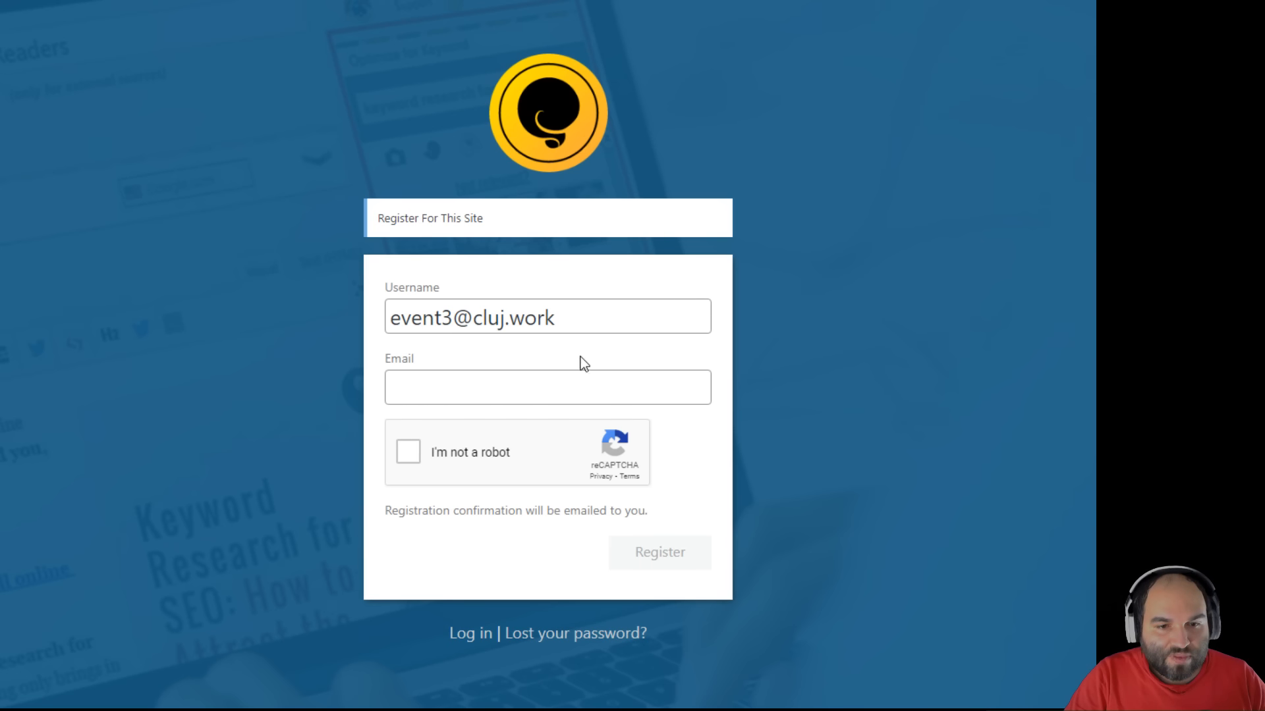
# - Copy the username e-mail into the Email field, tick reCAPTCHA, and submit the registration
pyautogui.click(586, 387)
pyautogui.tripleClick(589, 317)
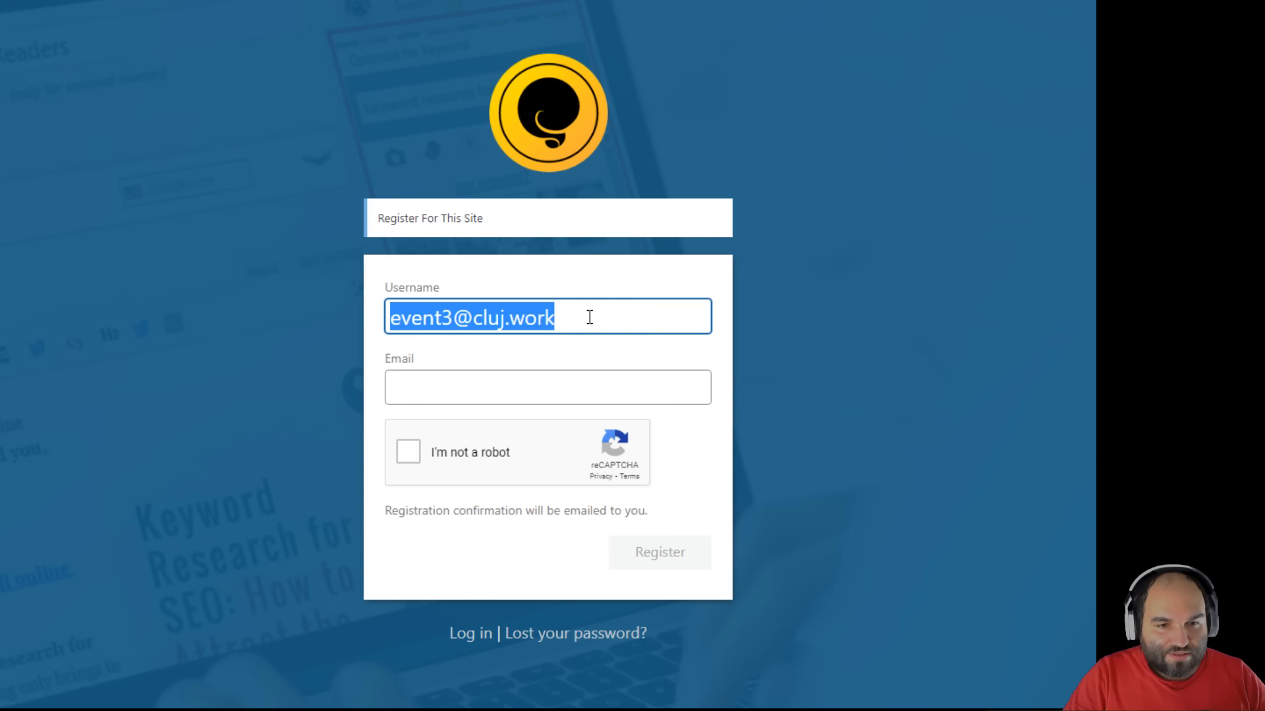
pyautogui.hotkey('ctrl', 'c')
pyautogui.click(553, 389)
pyautogui.hotkey('ctrl', 'v')
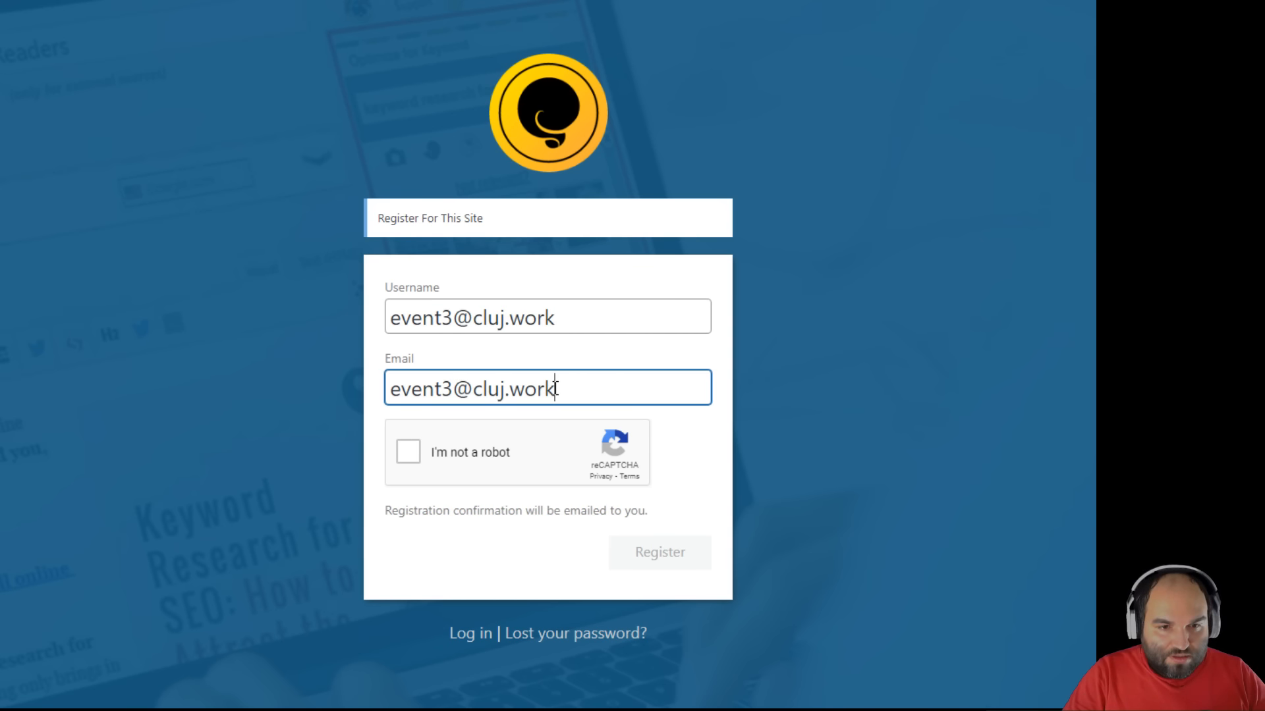
pyautogui.click(407, 460)
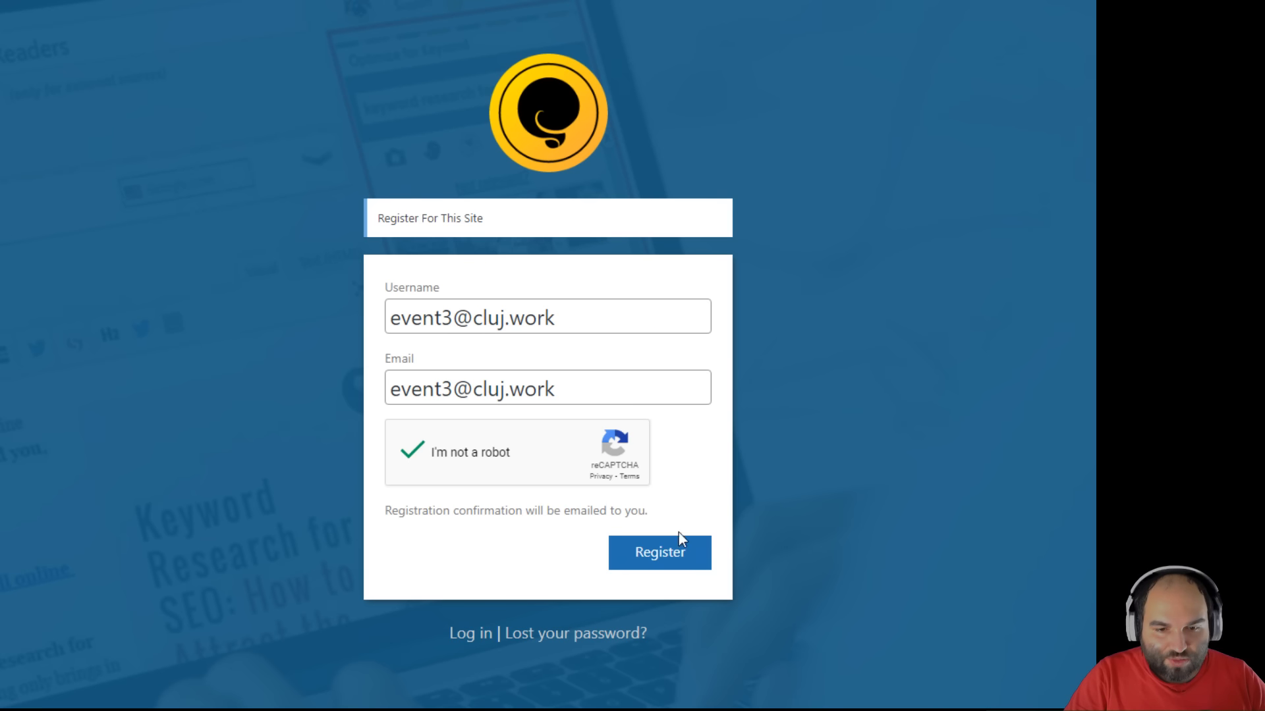
pyautogui.click(660, 559)
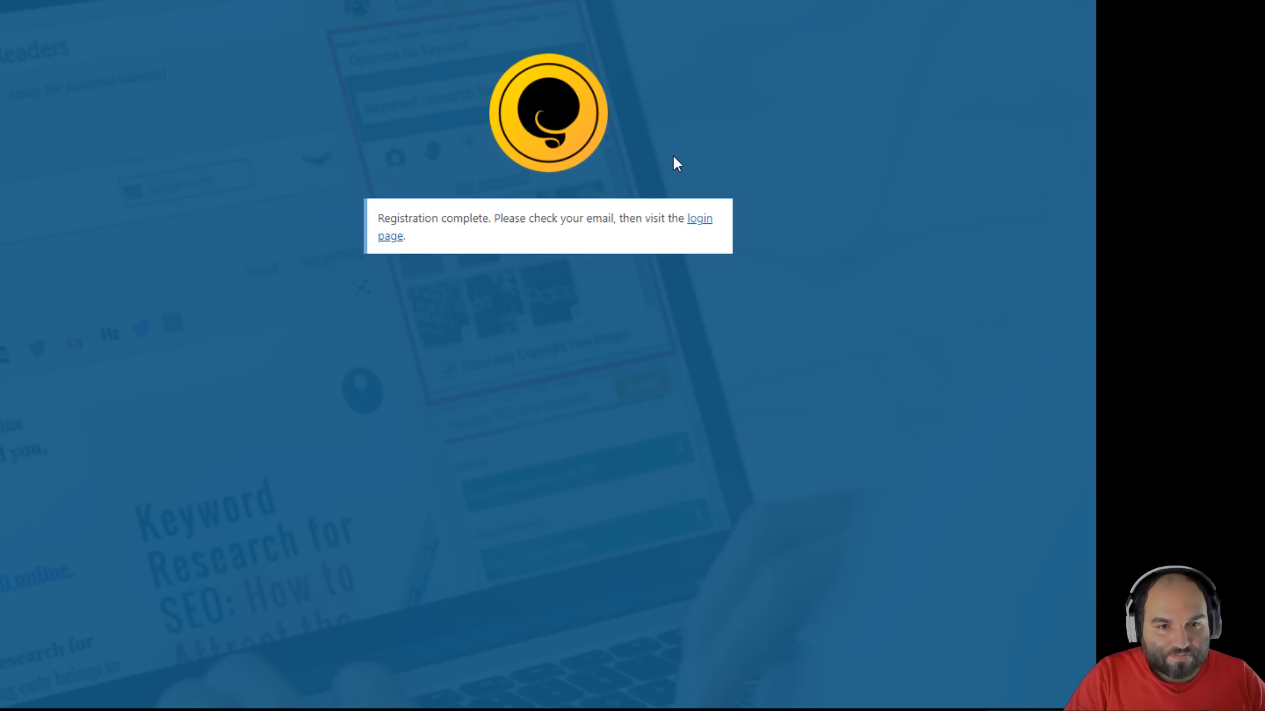
# - Open the Roundcube inbox after reading the check-your-email notice
pyautogui.moveTo(453, 218); pyautogui.dragTo(652, 218)
pyautogui.click(651, 218)
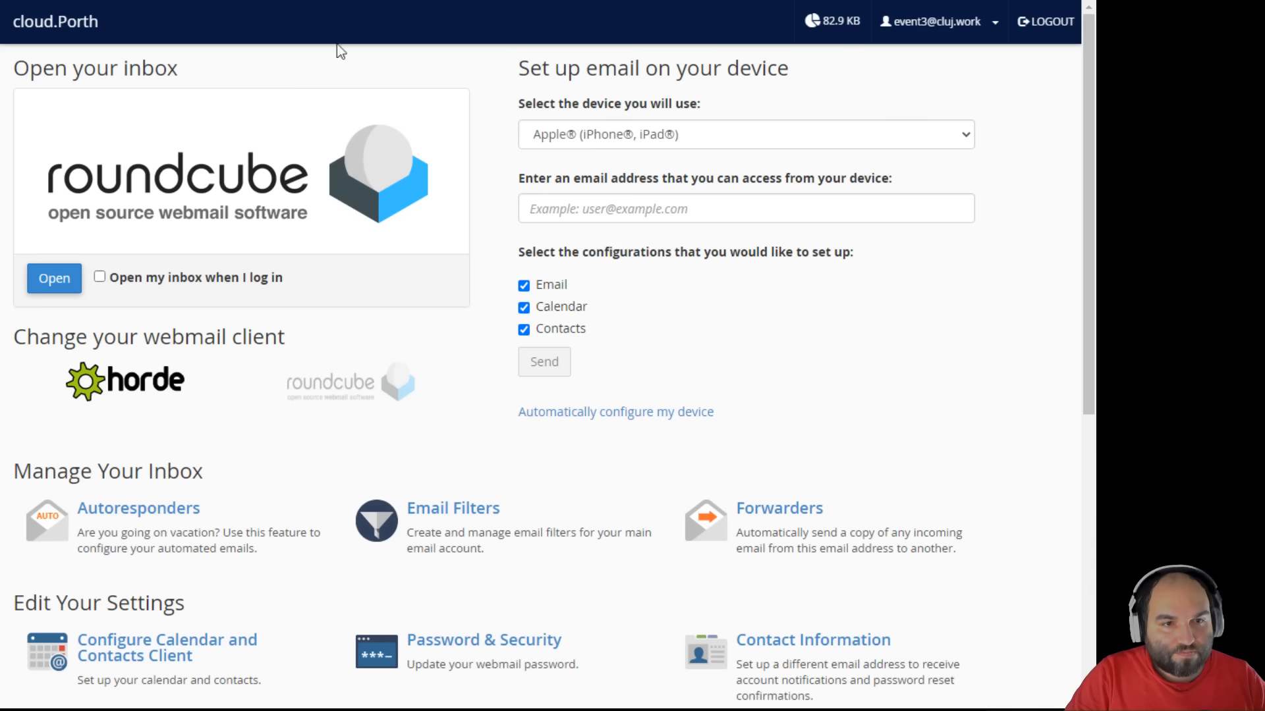
pyautogui.click(390, 247)
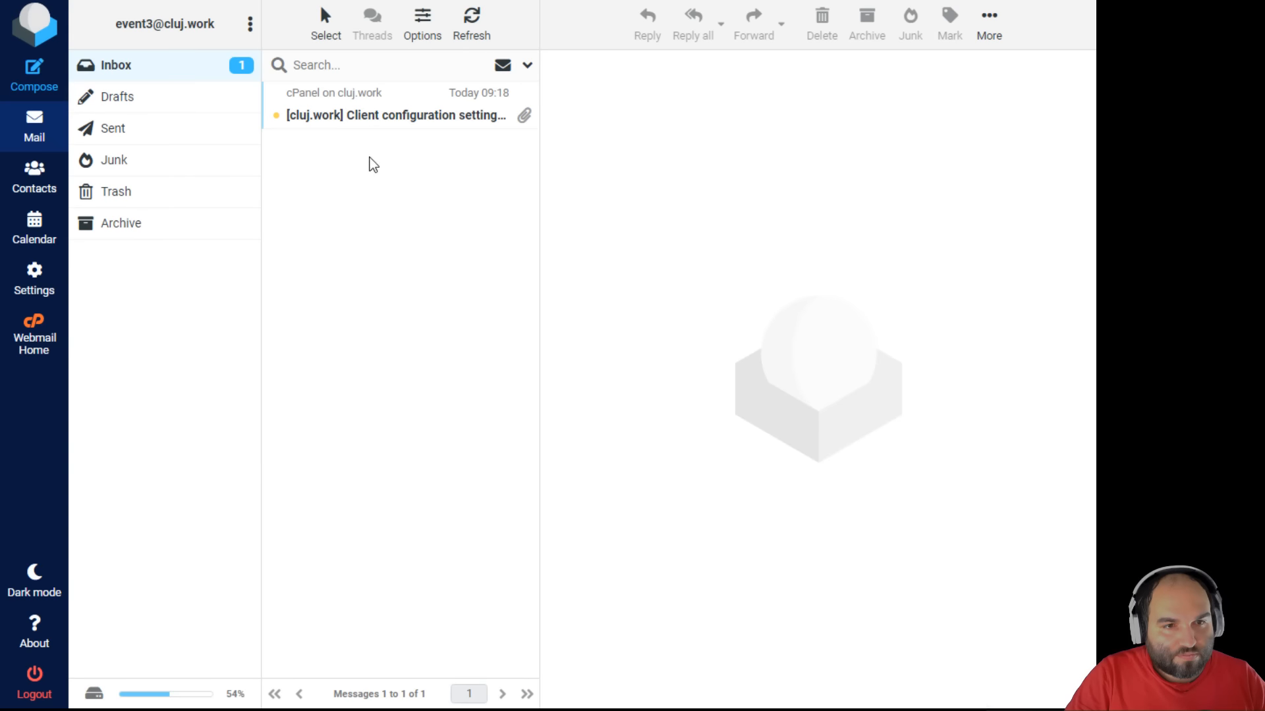
# - Refresh the inbox repeatedly until new mail arrives
pyautogui.click(469, 25)
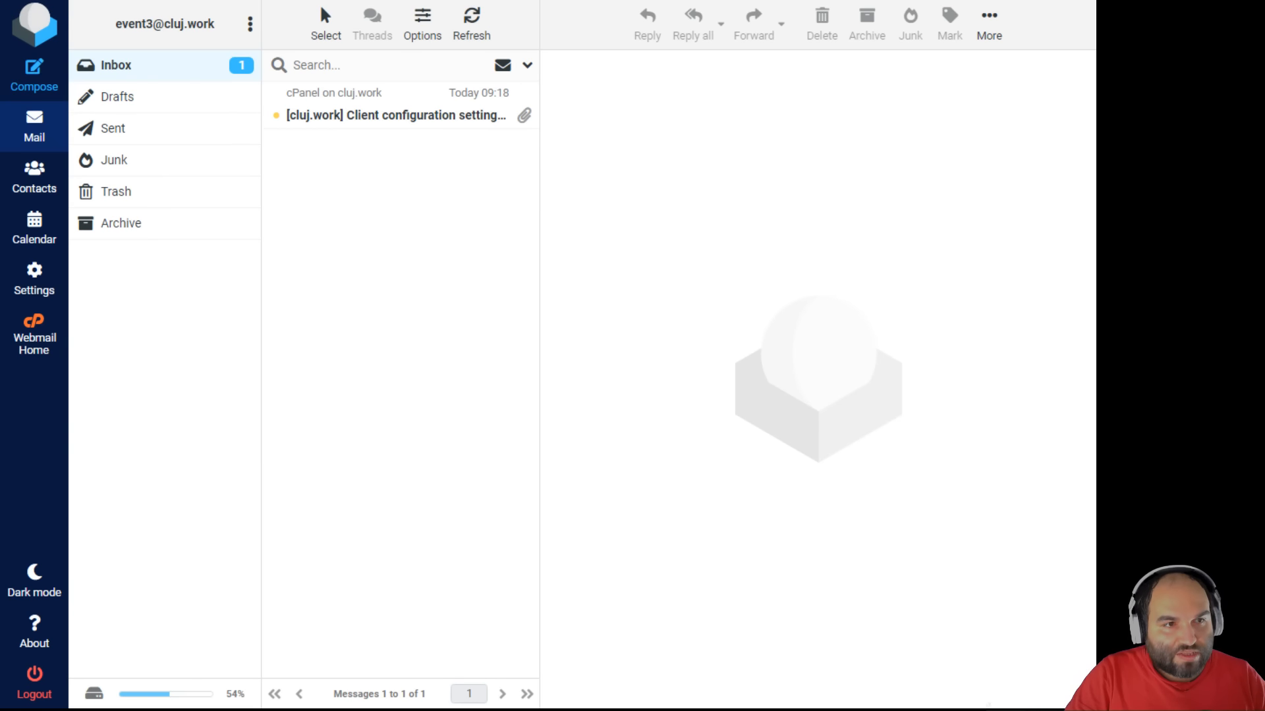
pyautogui.click(56, 1)
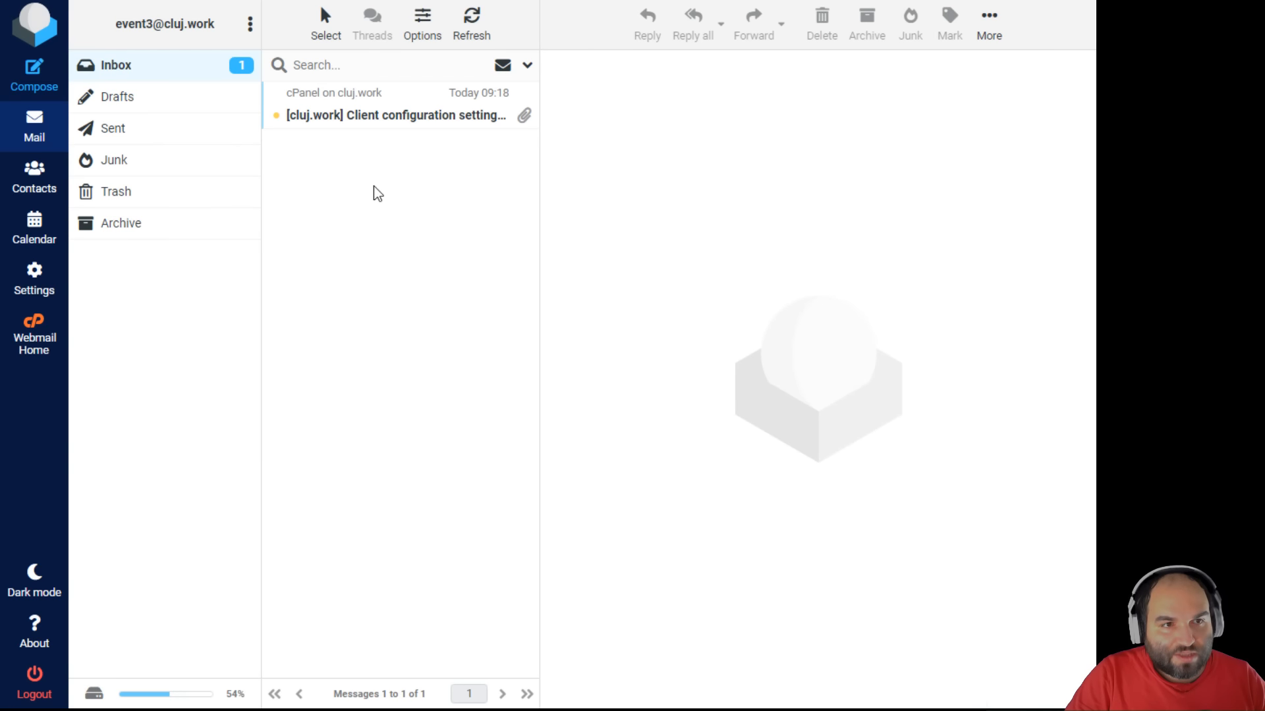
pyautogui.click(56, 1)
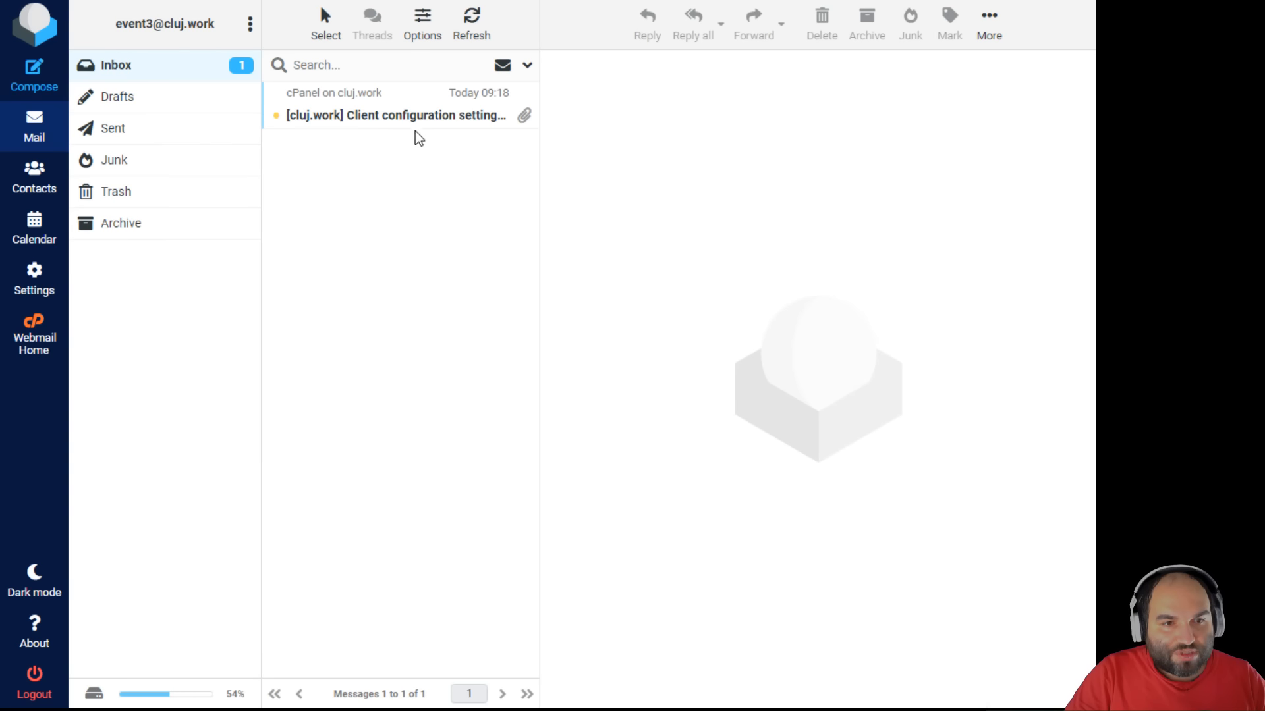
pyautogui.click(56, 1)
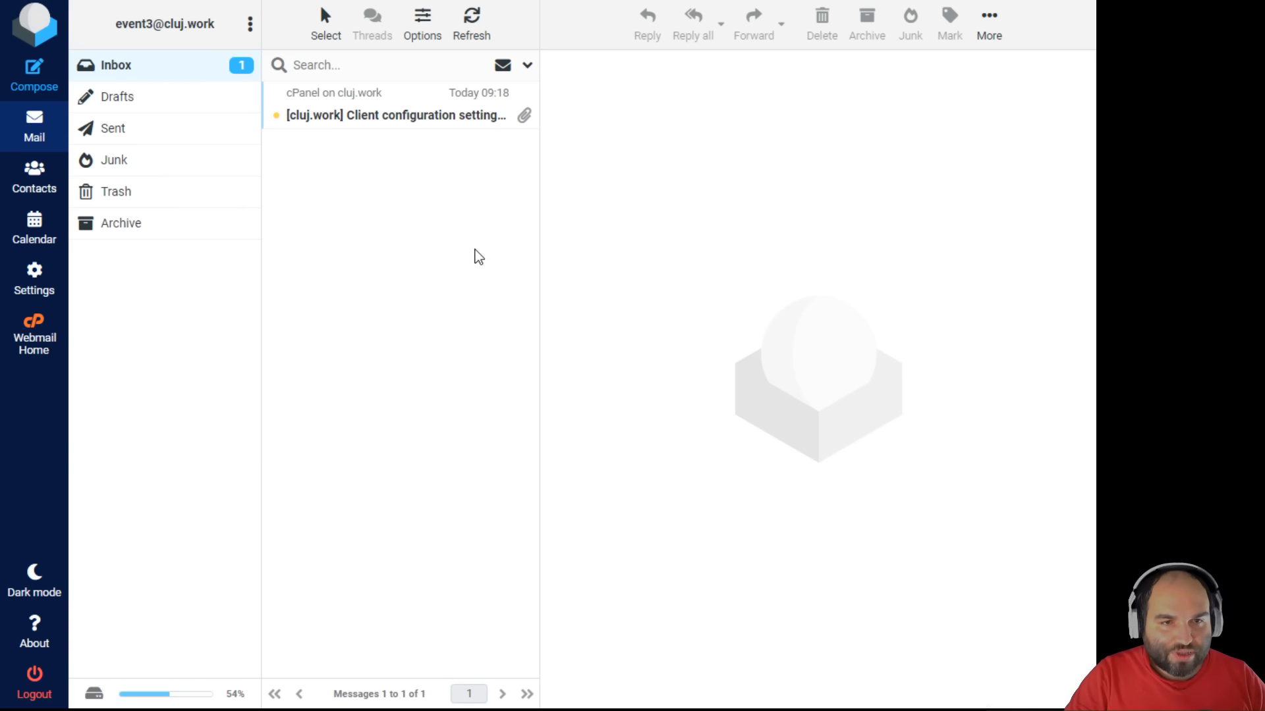
pyautogui.press('F5')
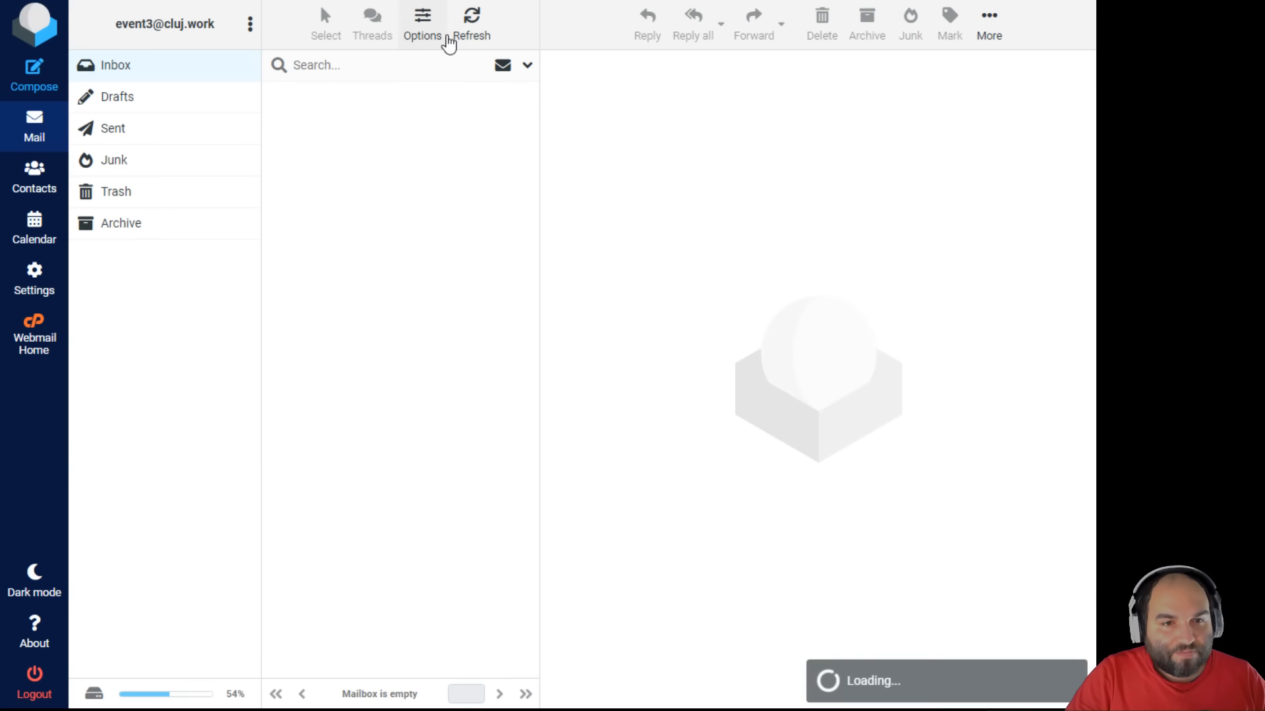
pyautogui.click(472, 30)
pyautogui.click(458, 27)
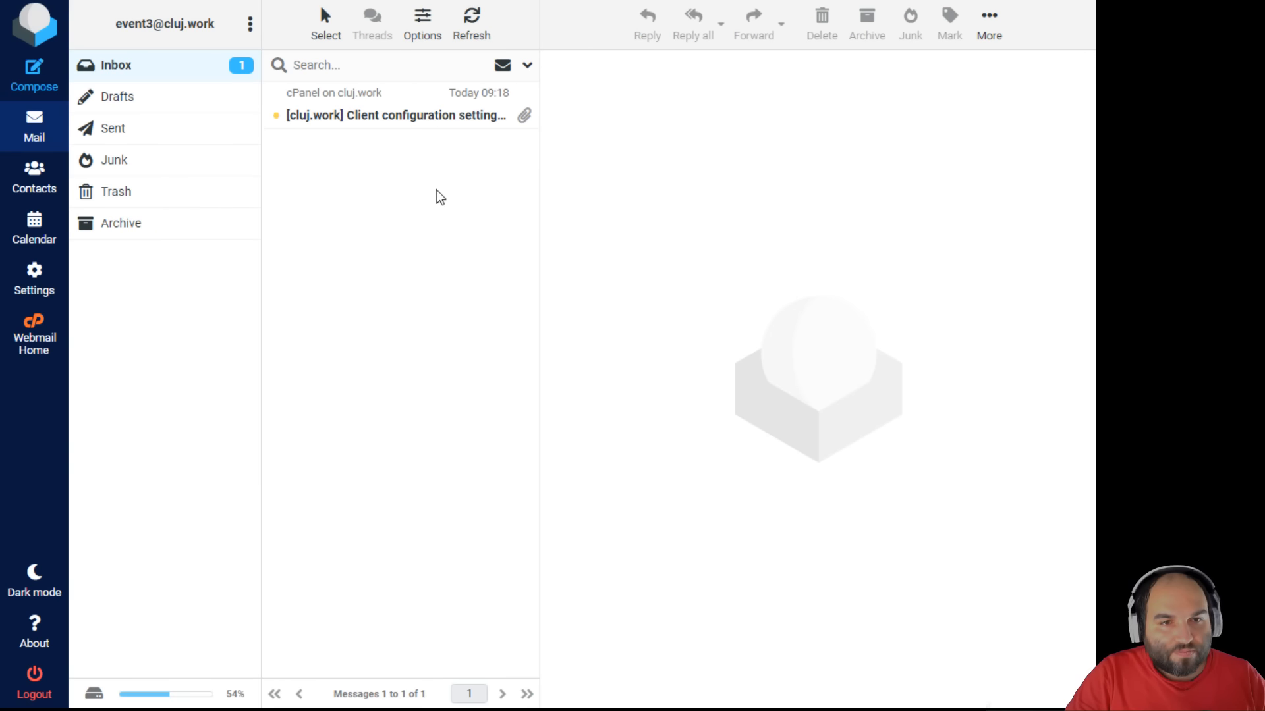
pyautogui.press('F5')
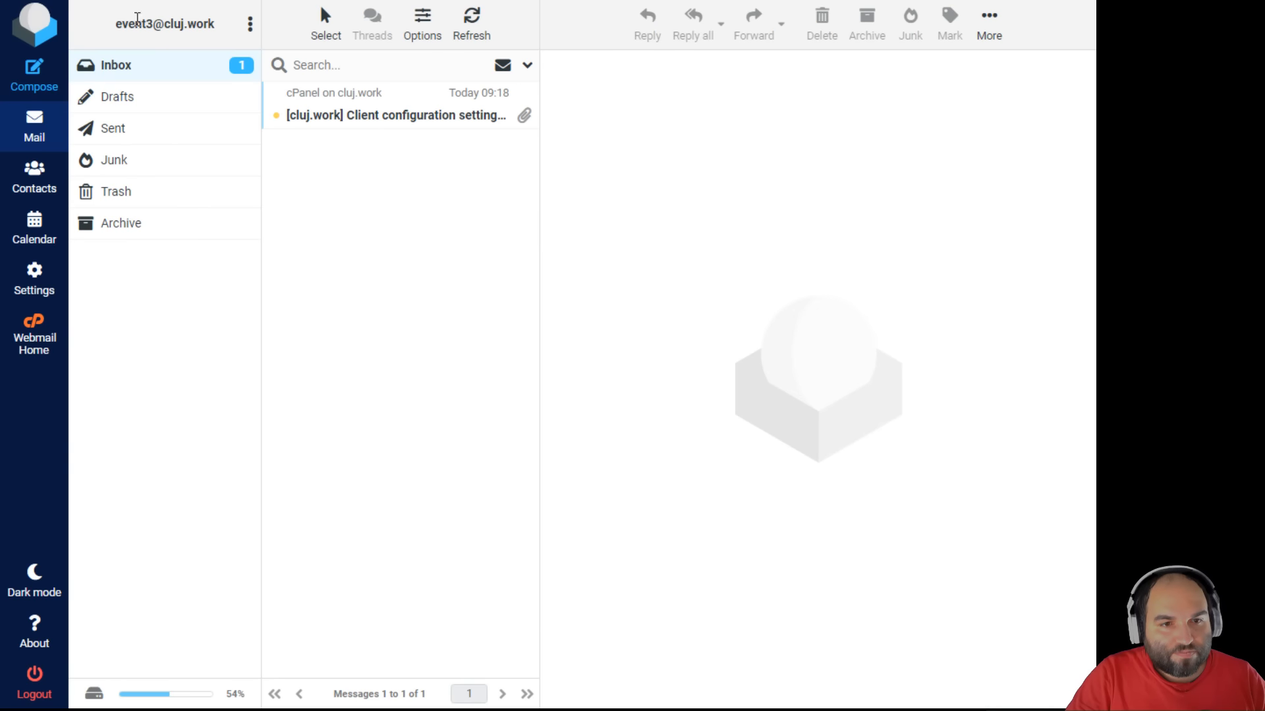
# - Delete the client configuration settings message and open the Squirrly.co Login Details email
pyautogui.click(382, 104)
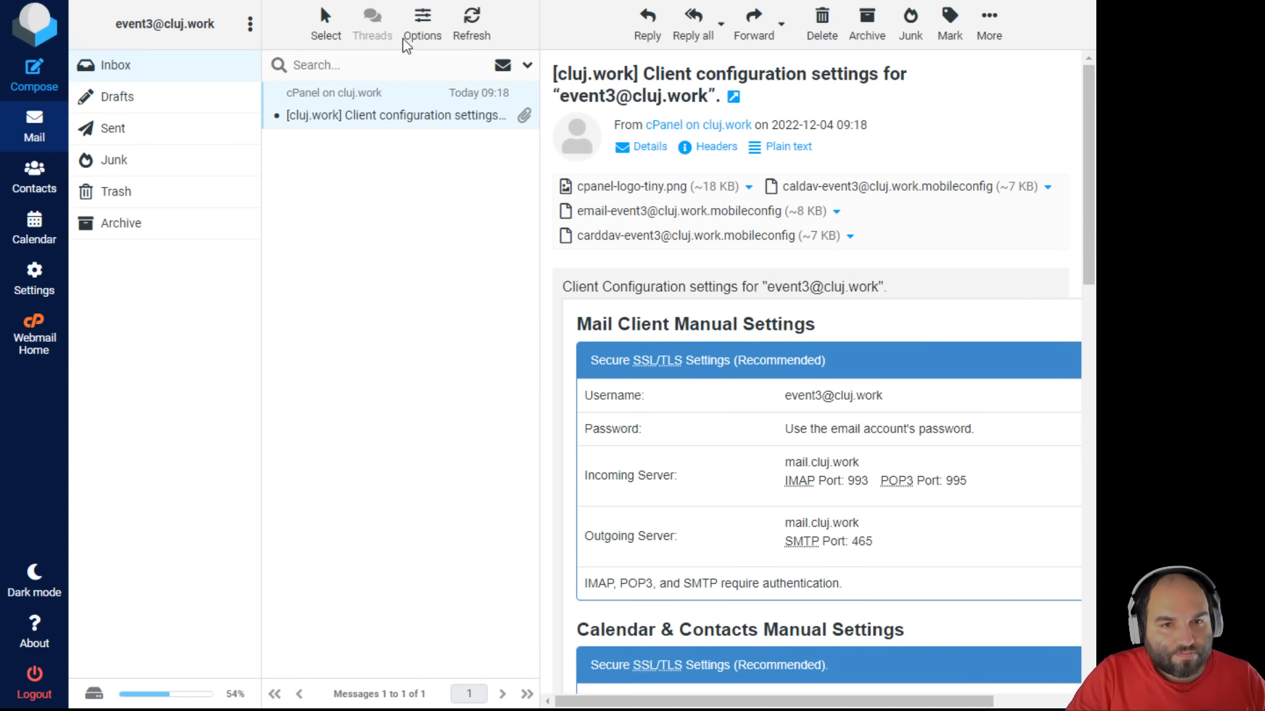
pyautogui.click(825, 30)
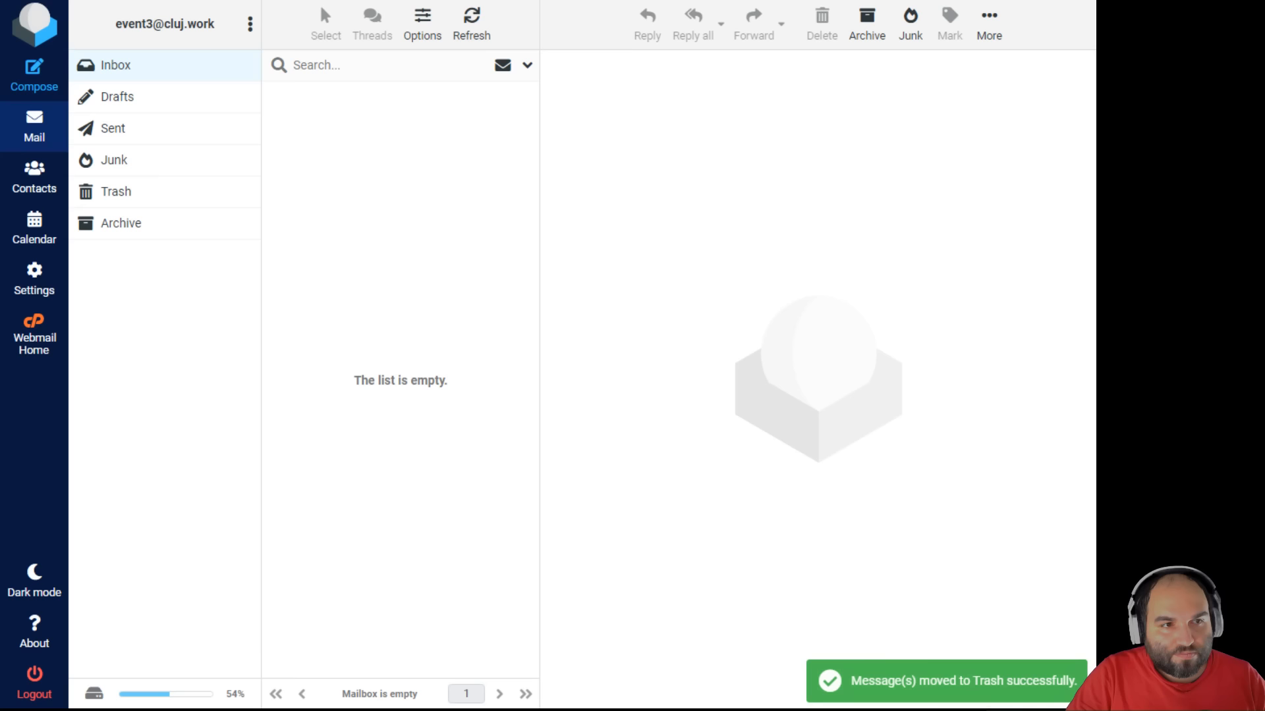
pyautogui.click(470, 26)
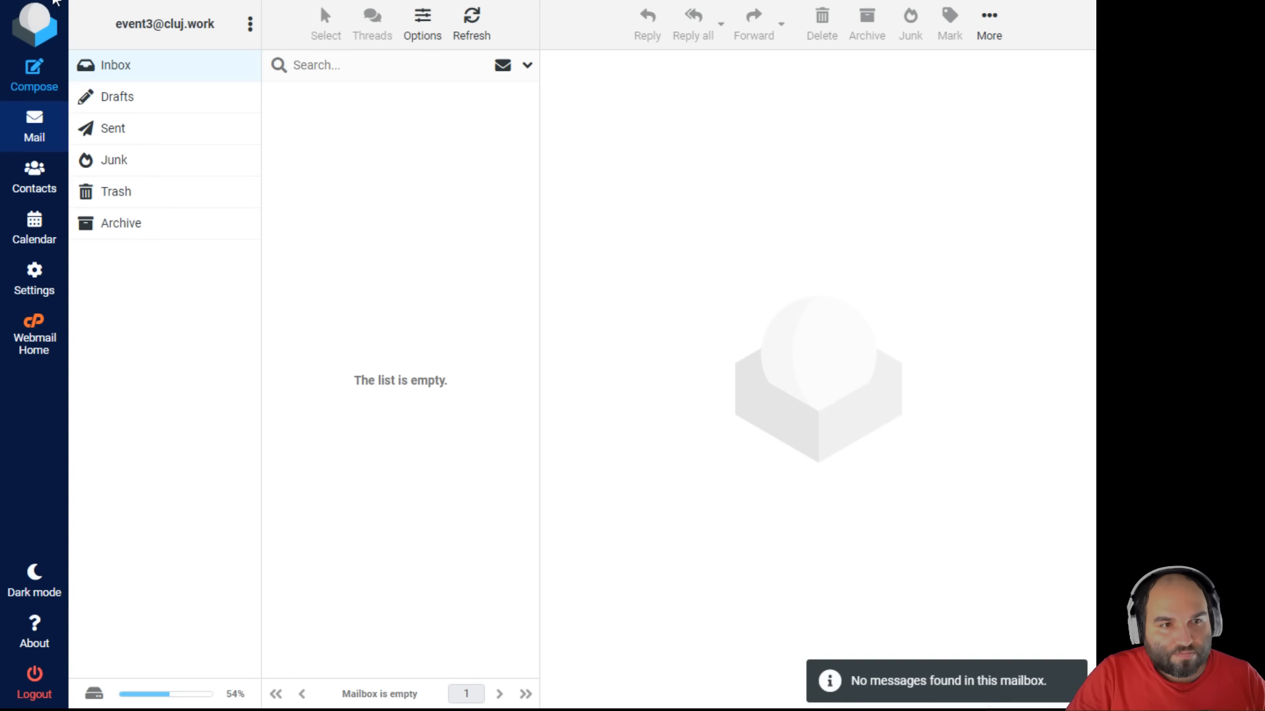
pyautogui.click(415, 118)
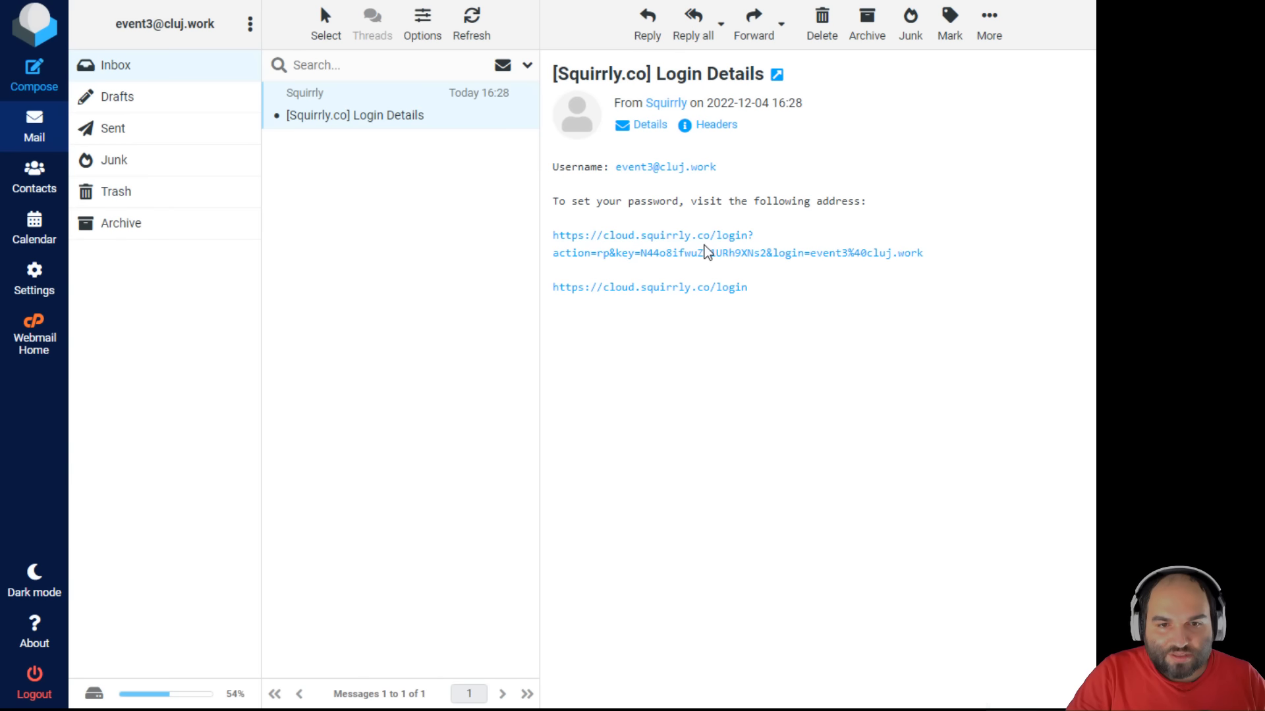
# - Follow the password-setup link, copy the generated password, and save it
pyautogui.click(719, 256)
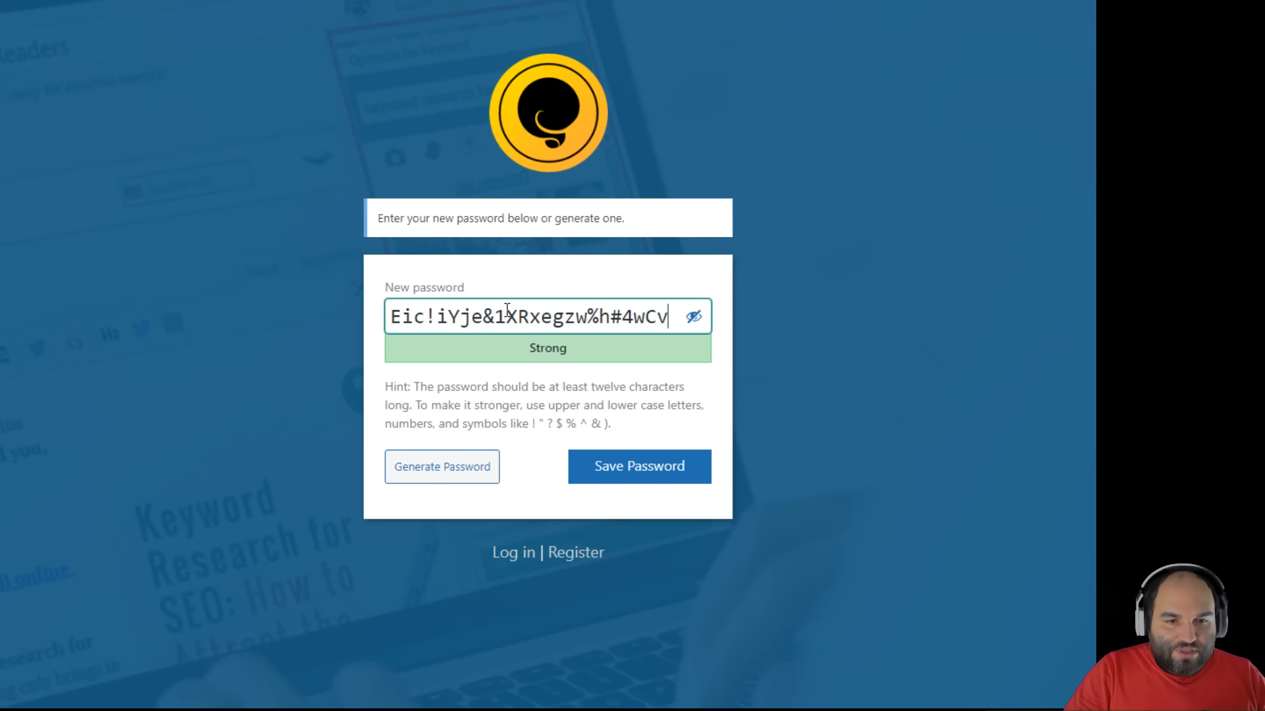
pyautogui.tripleClick(507, 309)
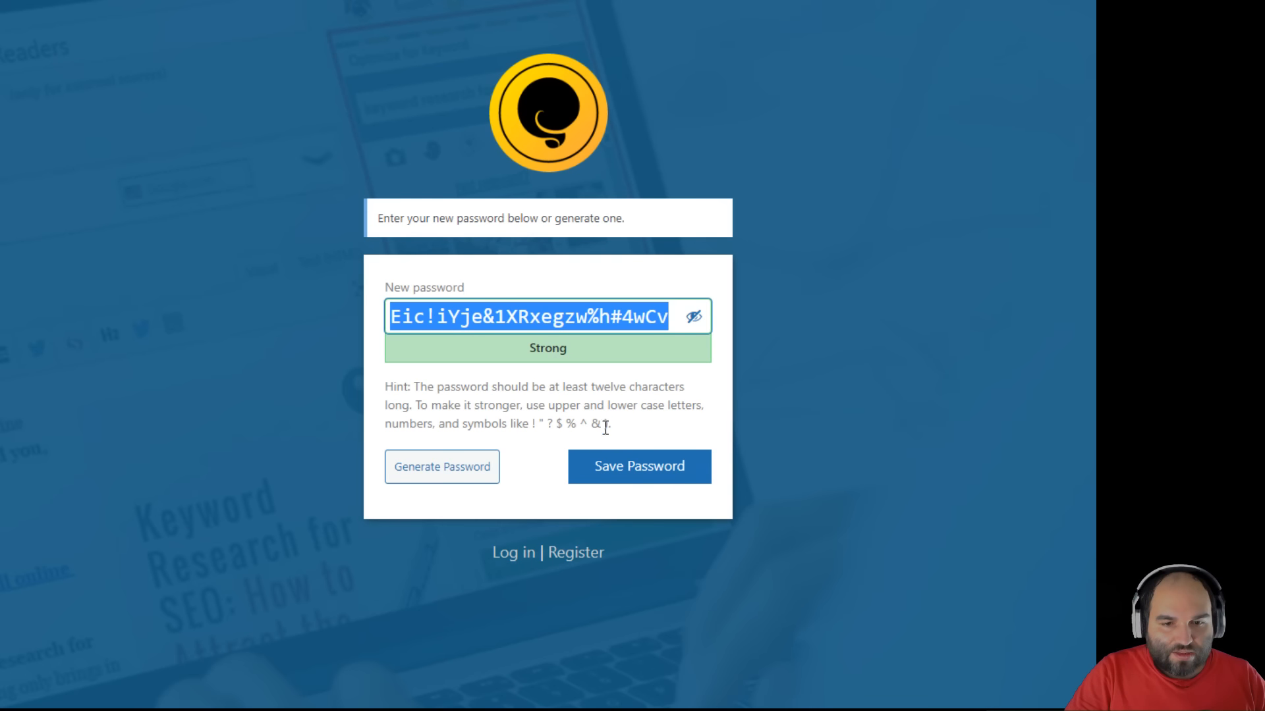
pyautogui.click(619, 479)
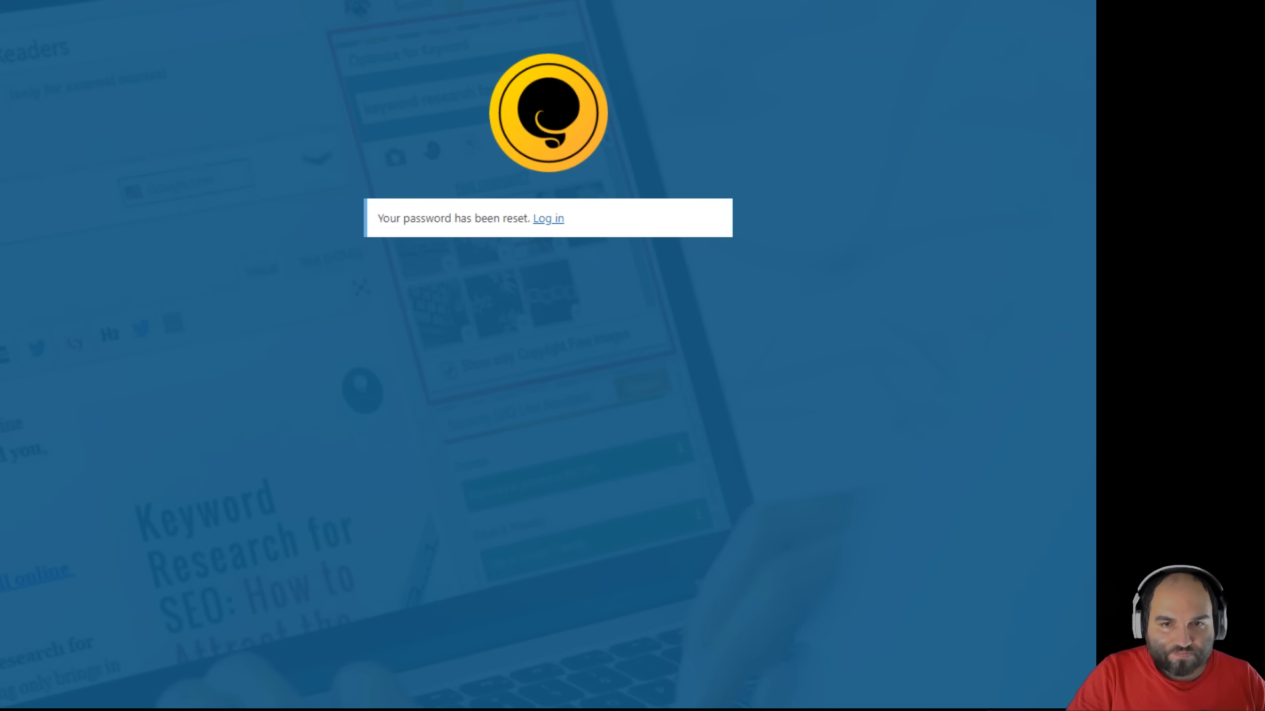
# - Log in with the account e-mail and new password, passing reCAPTCHA
pyautogui.click(548, 219)
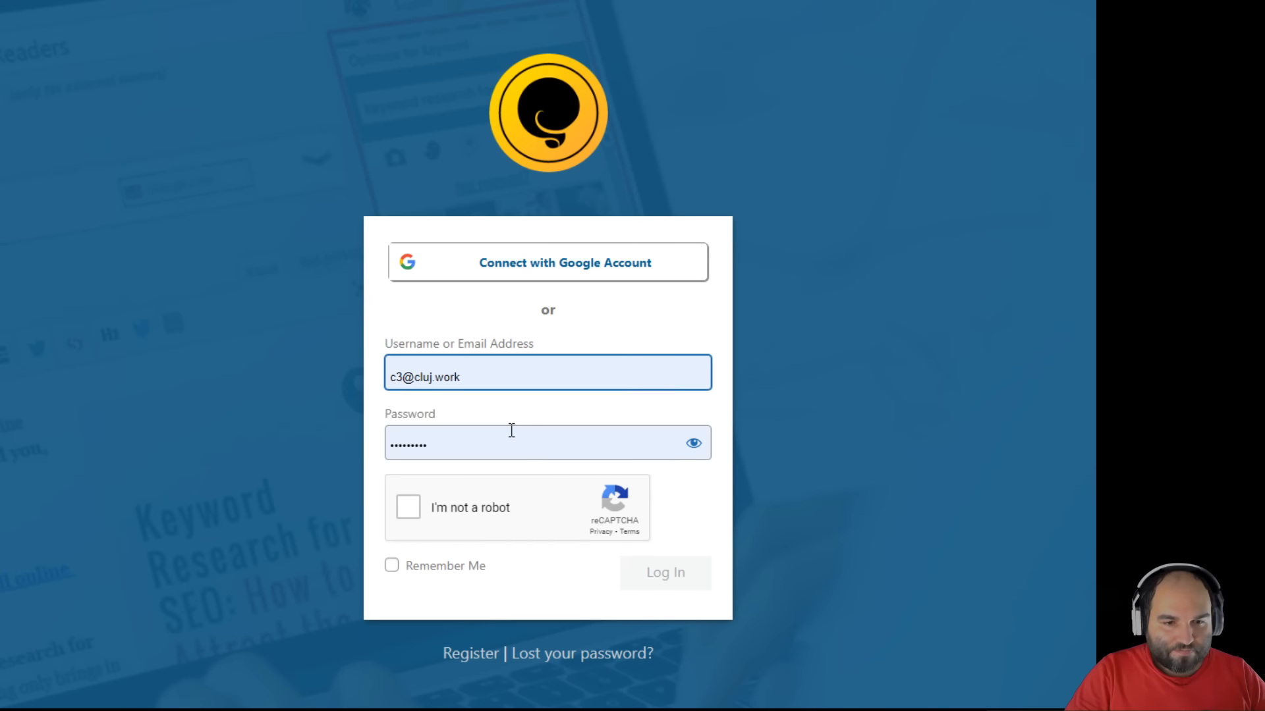
pyautogui.press('Tab')
pyautogui.hotkey('ctrl', 'v')
pyautogui.tripleClick(533, 376)
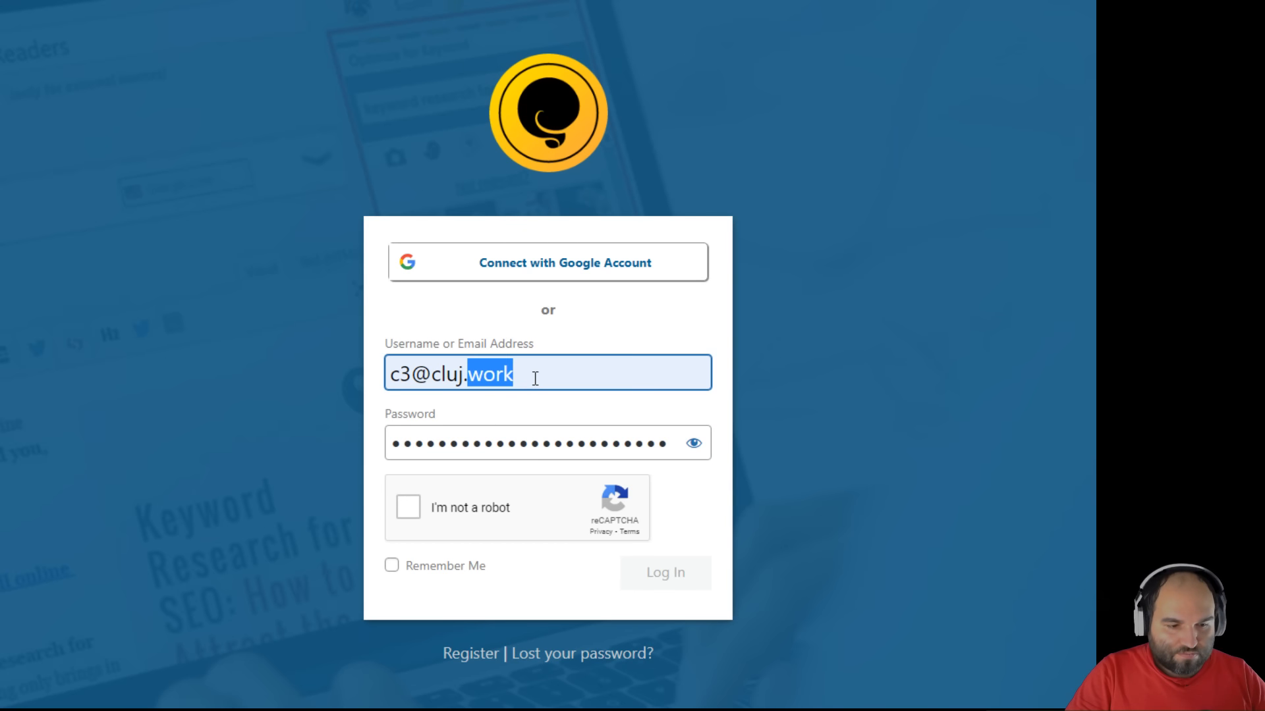
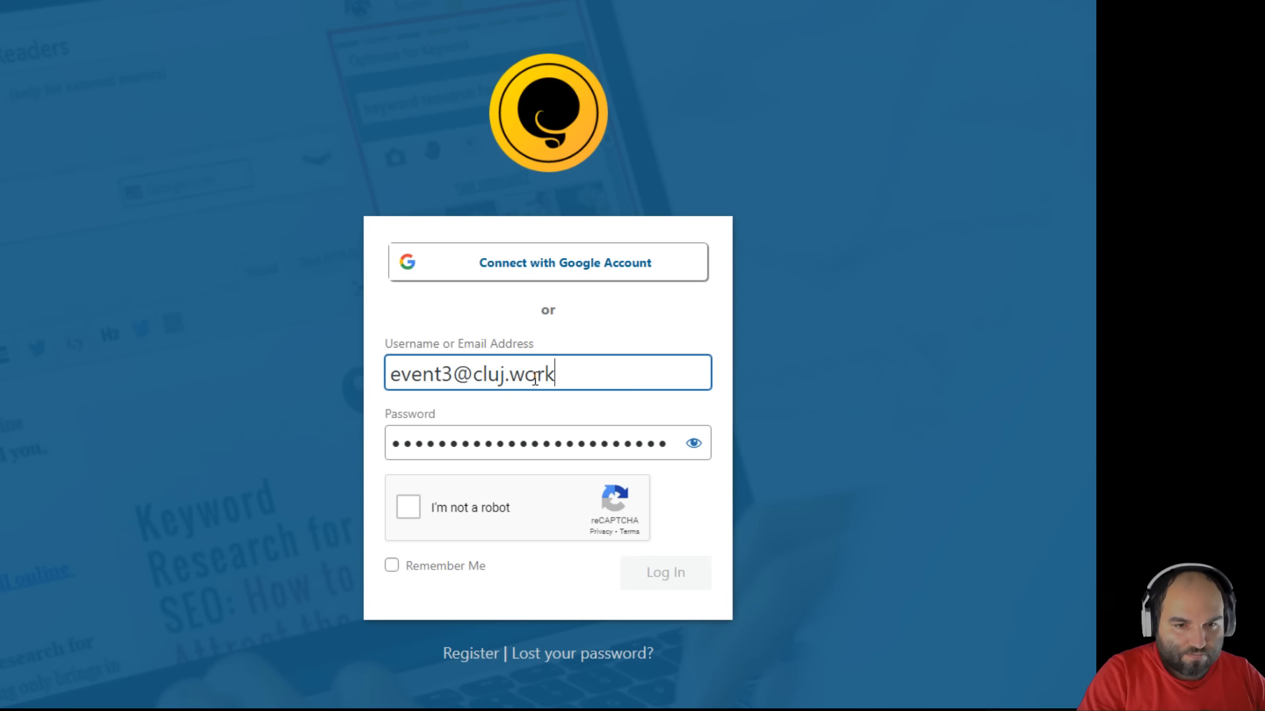
pyautogui.click(406, 511)
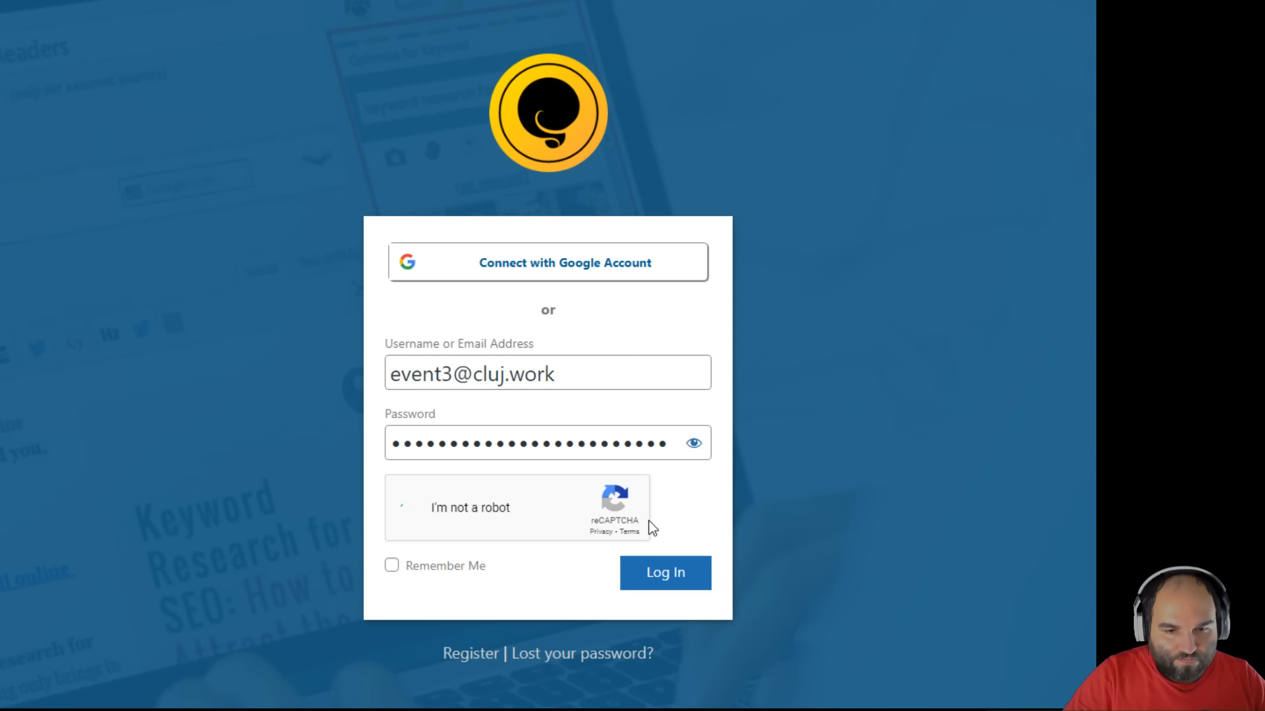
pyautogui.click(658, 573)
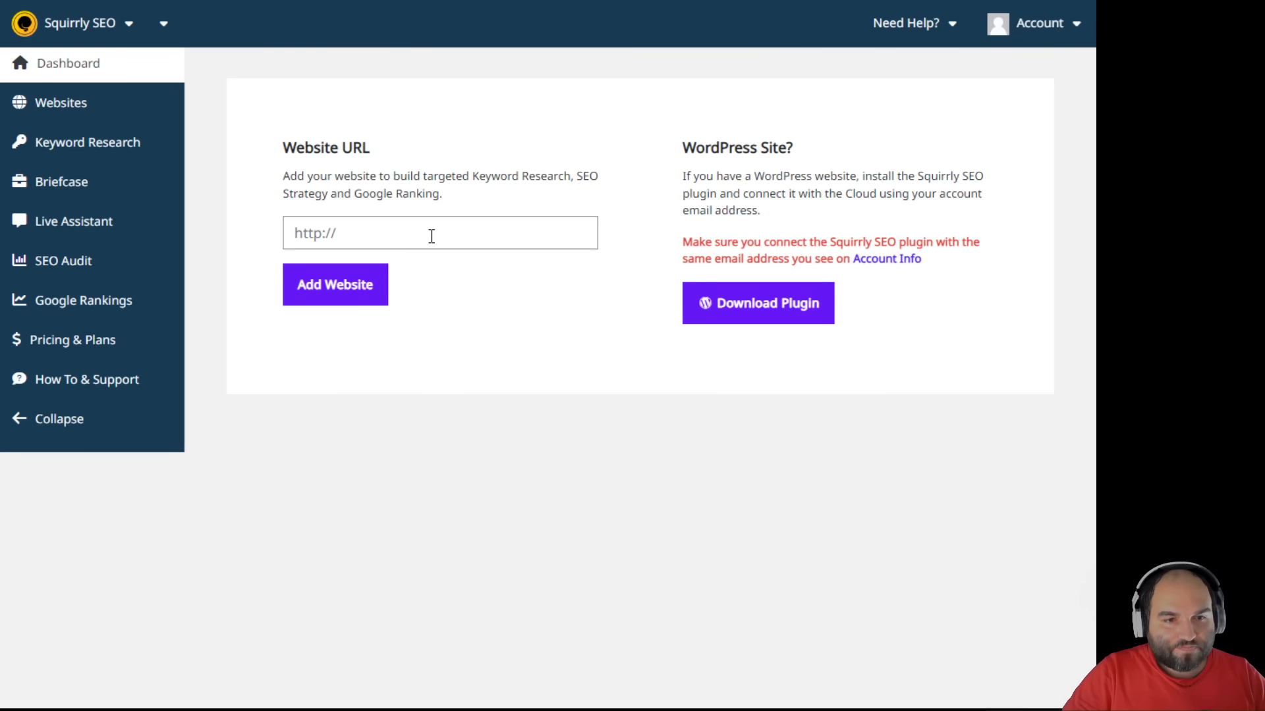
pyautogui.click(433, 240)
pyautogui.write('https://onegeek.shop/')
pyautogui.click(371, 302)
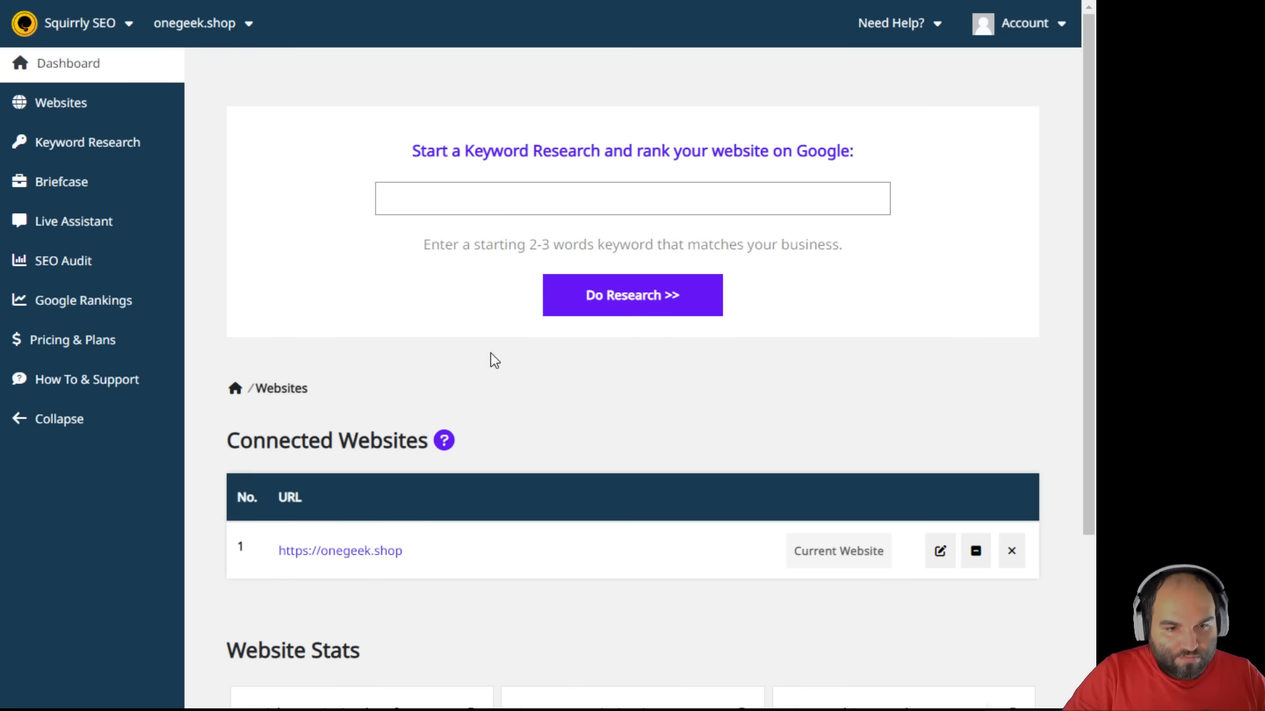
# - Check the listed onegeek.shop link, then go to the Keyword Research section
pyautogui.scroll(-3, 502, 400)
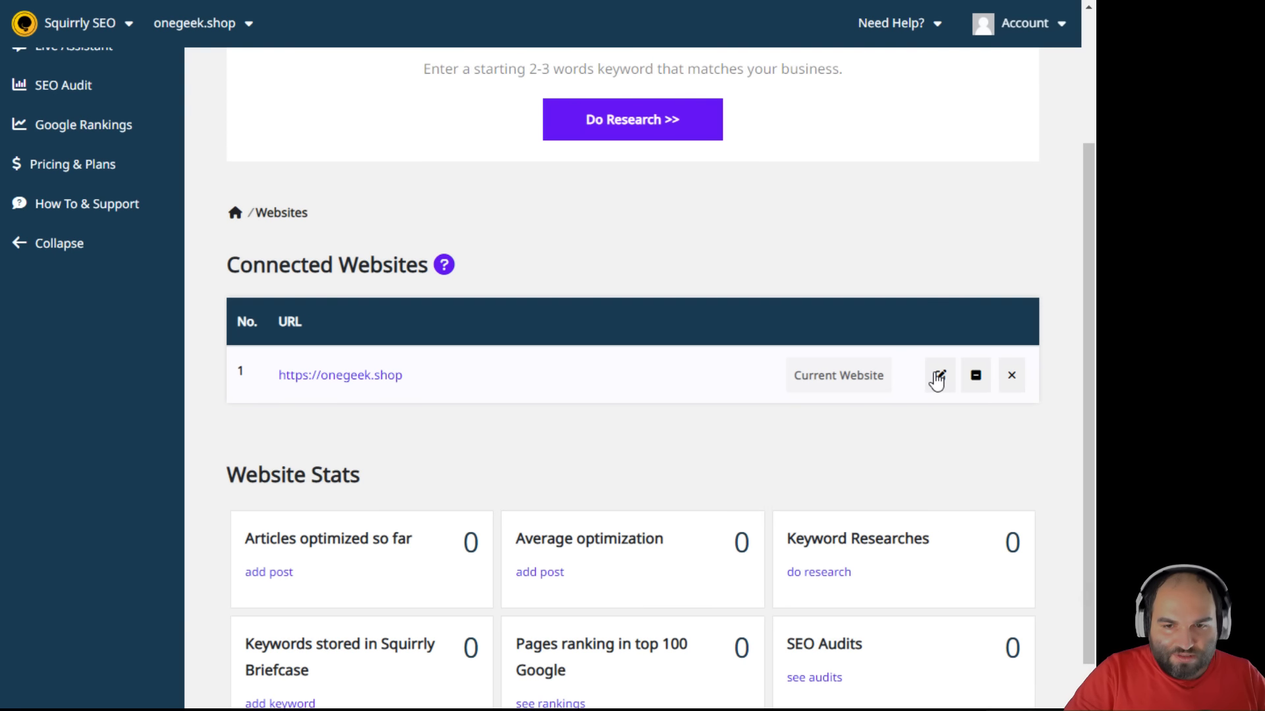
pyautogui.click(373, 376)
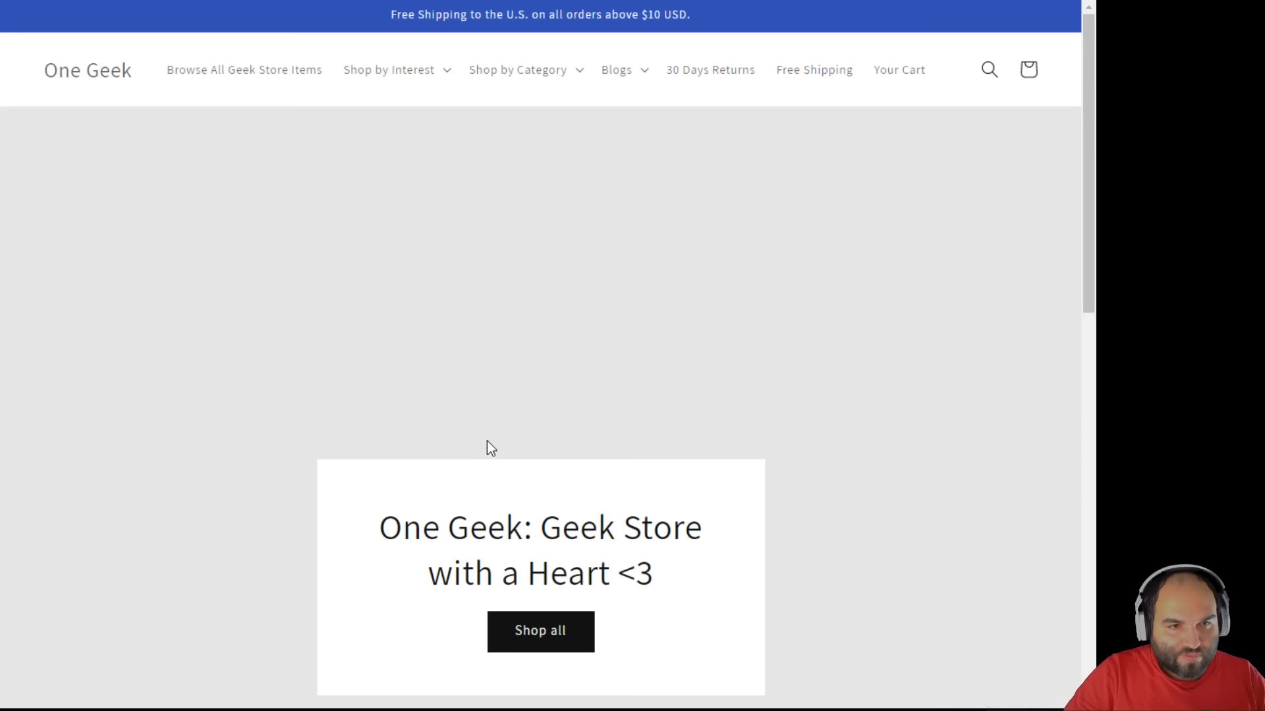
pyautogui.hotkey('ctrl', 'w')
pyautogui.scroll(3, 425, 412)
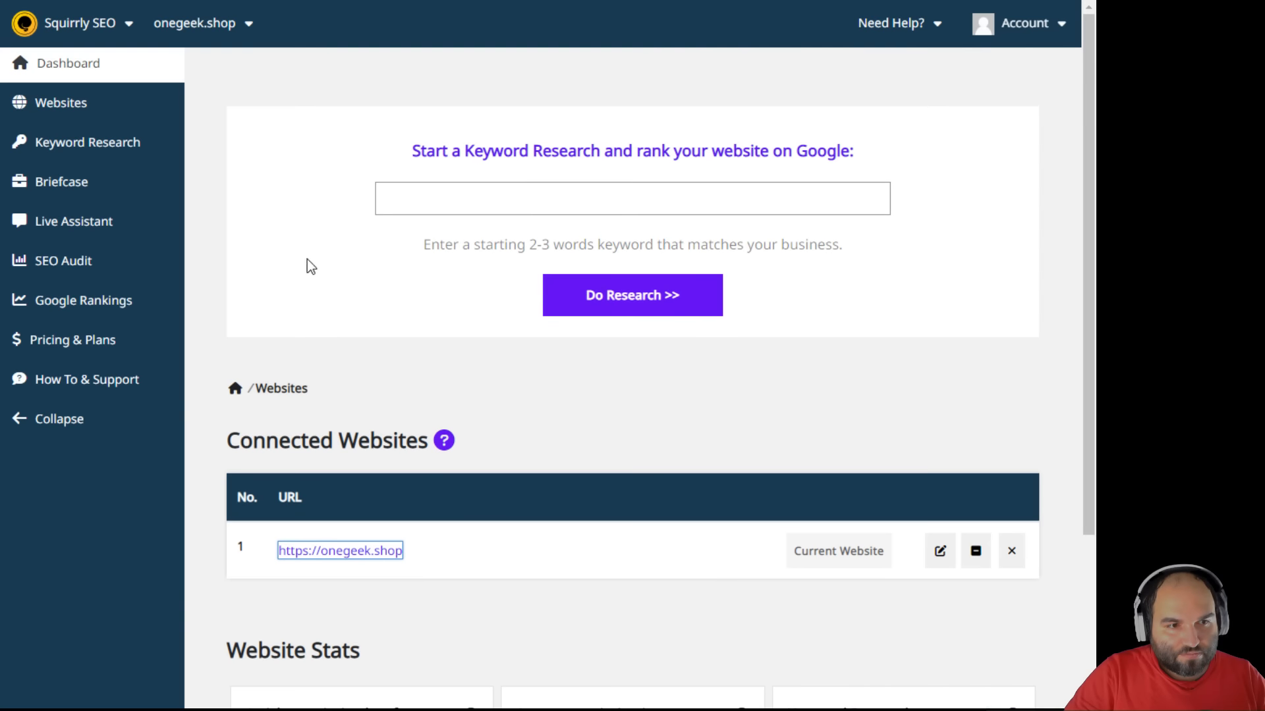
pyautogui.scroll(-3, 381, 326)
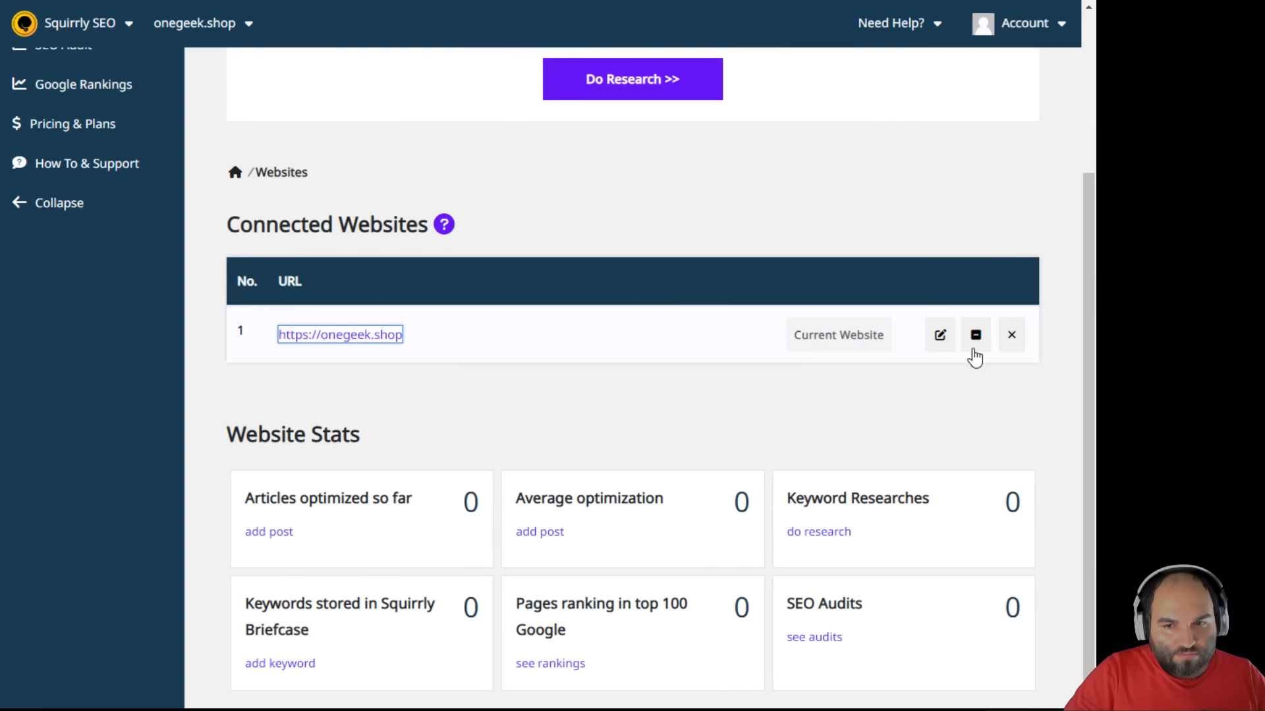
pyautogui.scroll(3, 427, 292)
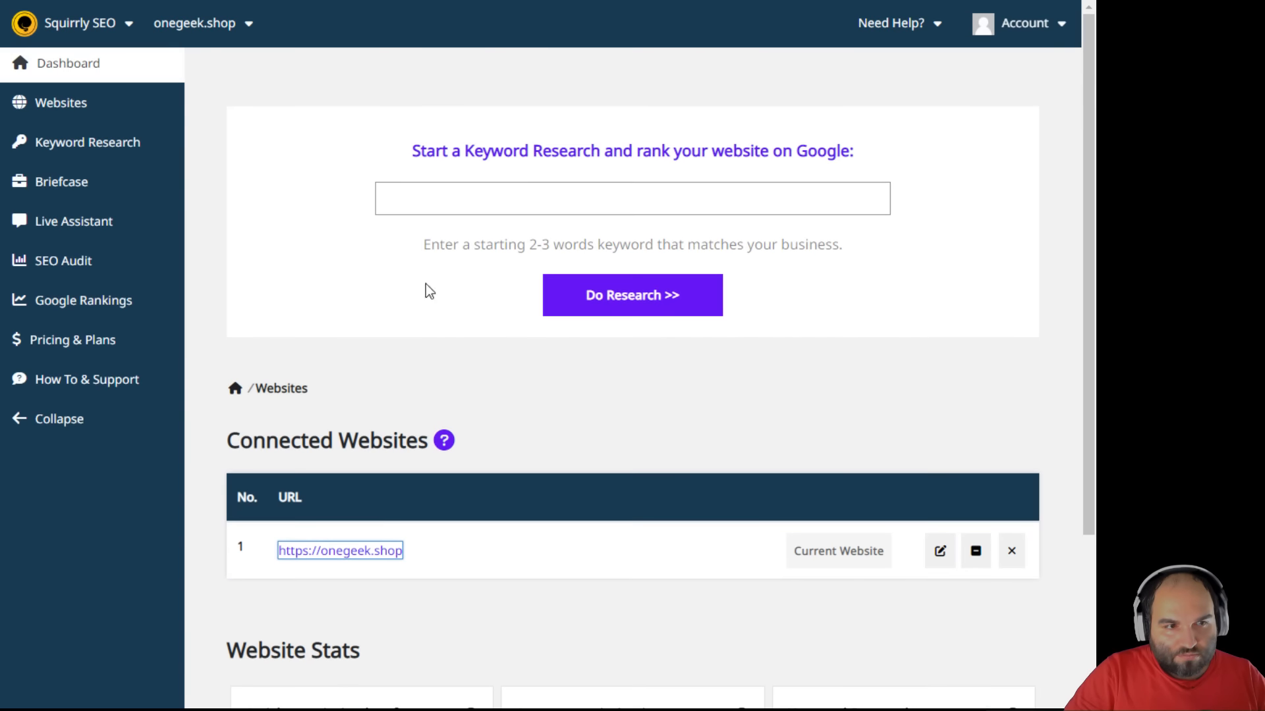
pyautogui.click(79, 149)
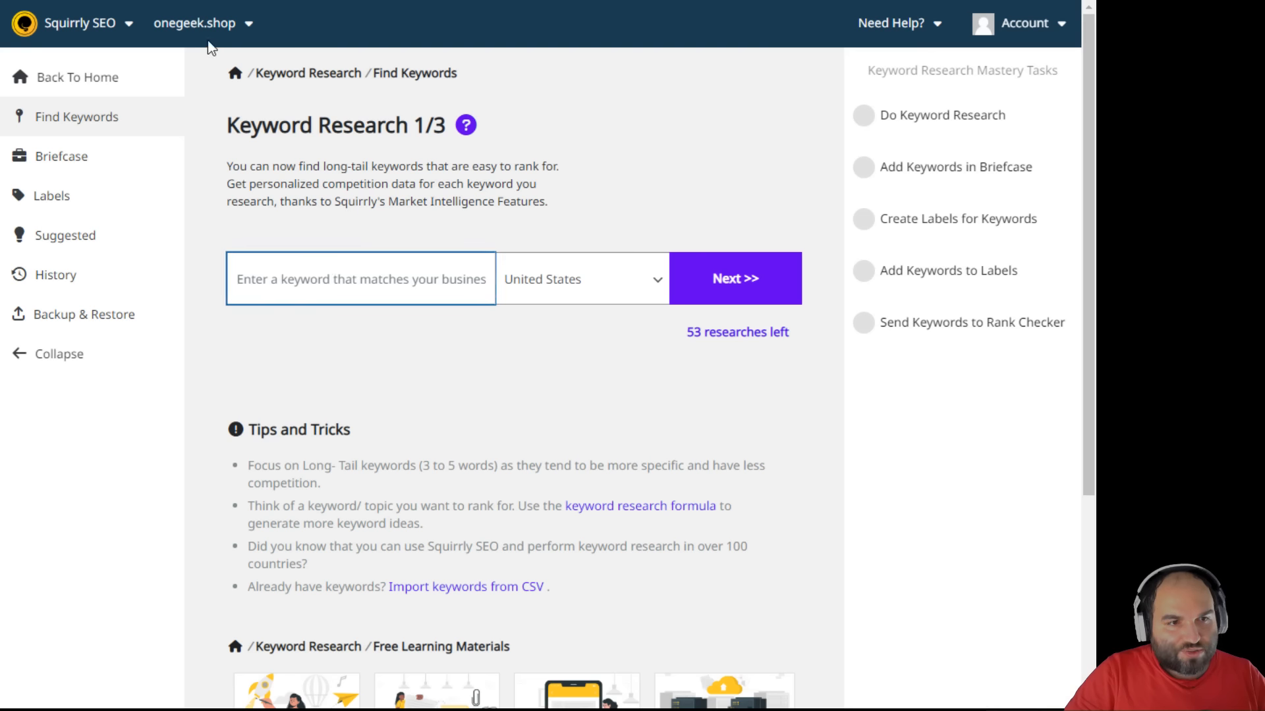
# - Check the connected-site dropdown on Keyword Research, browse the Squirrly SEO menu, and open a new tab
pyautogui.click(197, 23)
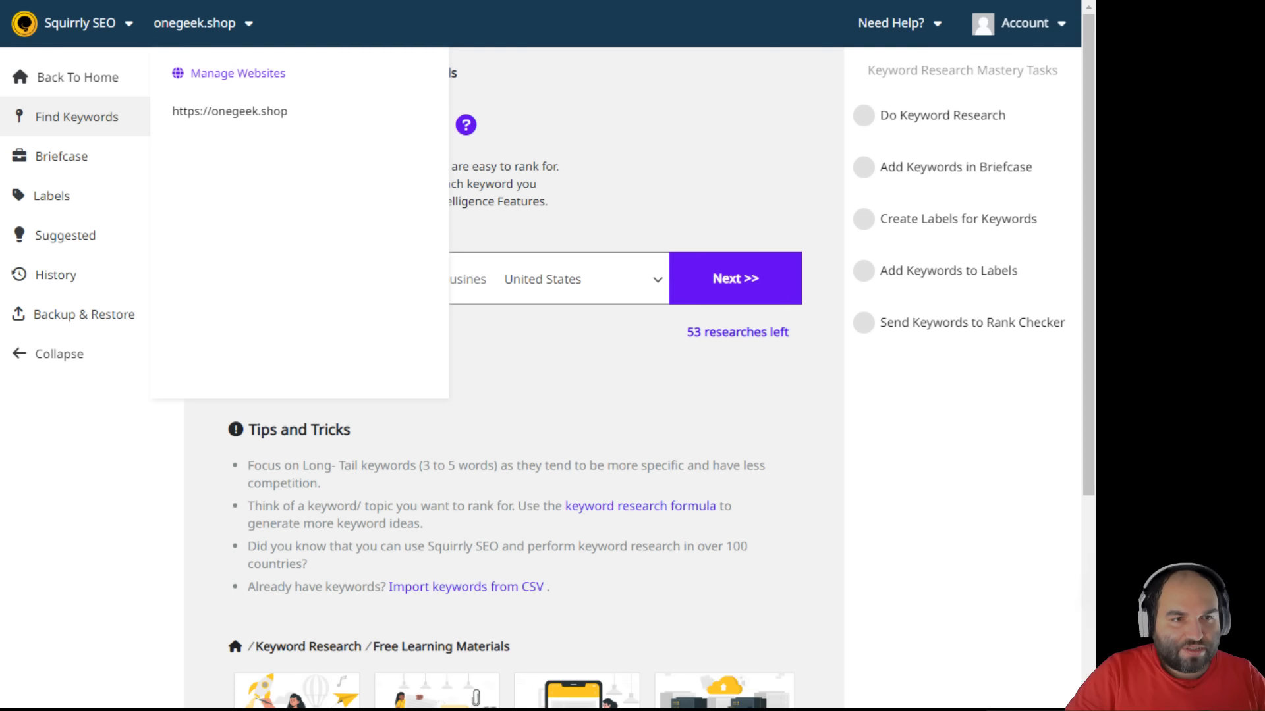
pyautogui.click(254, 73)
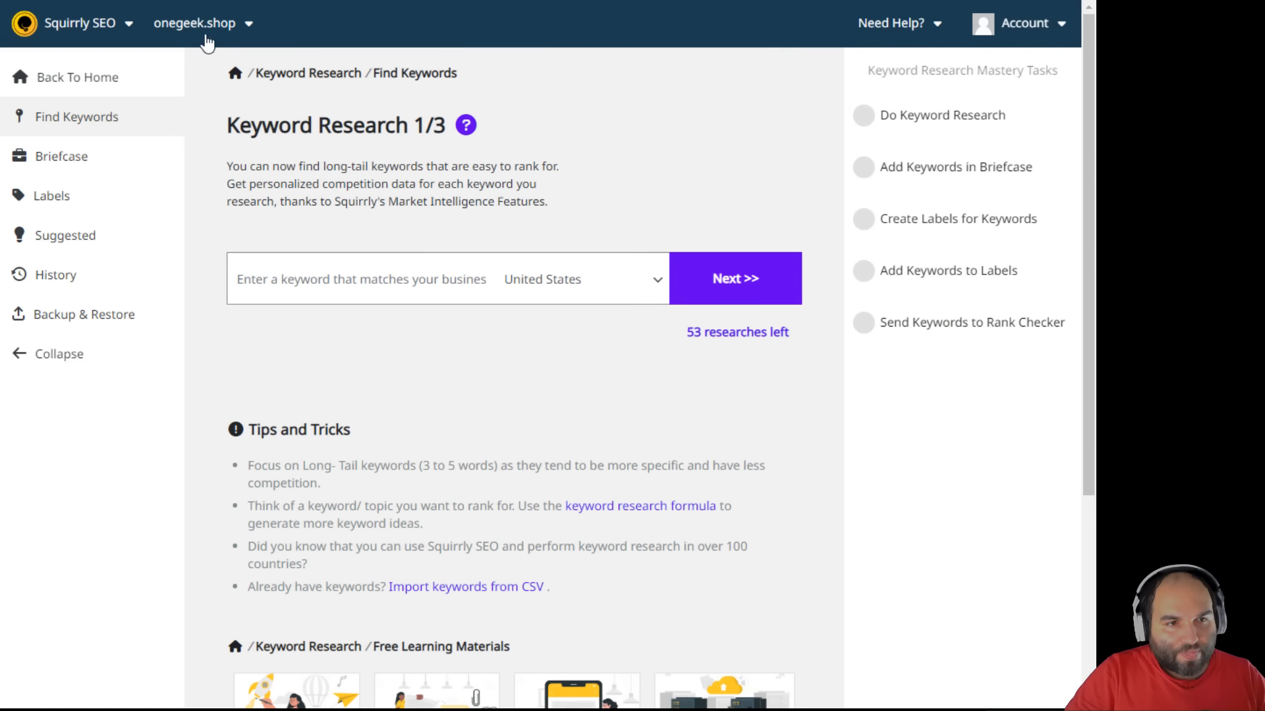
pyautogui.moveTo(110, 29)
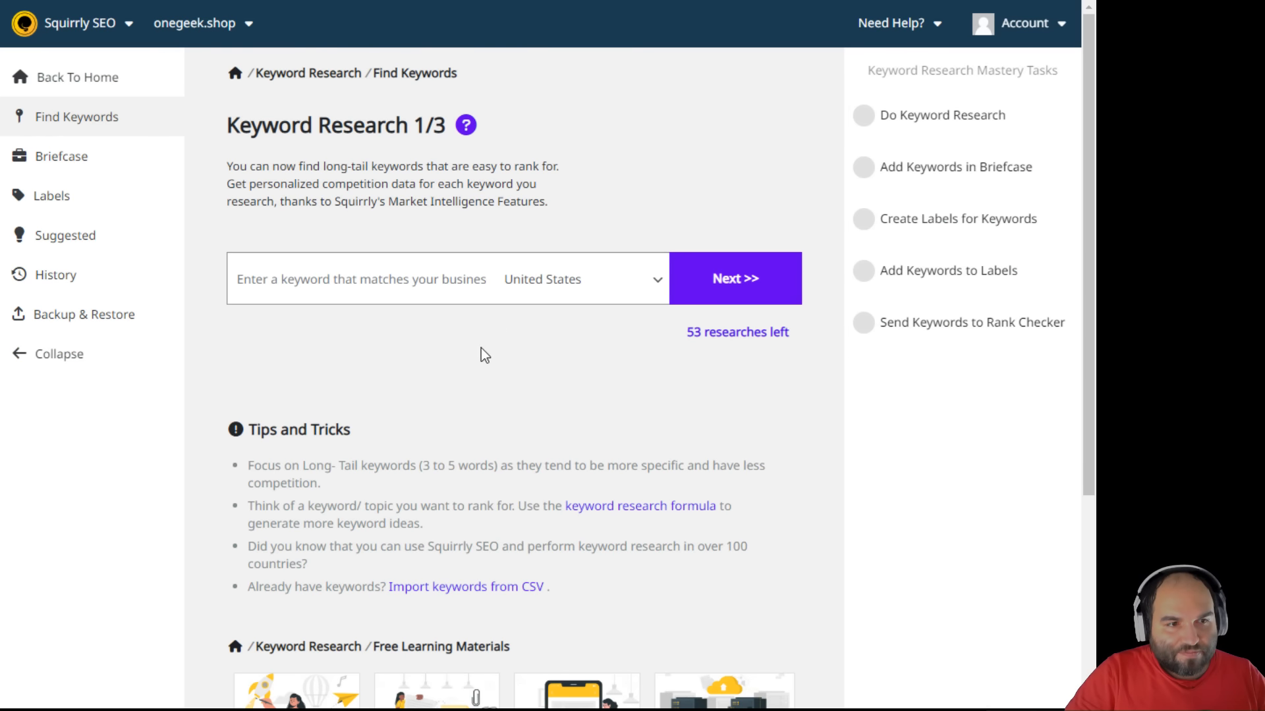
pyautogui.moveTo(87, 53)
pyautogui.moveTo(69, 135)
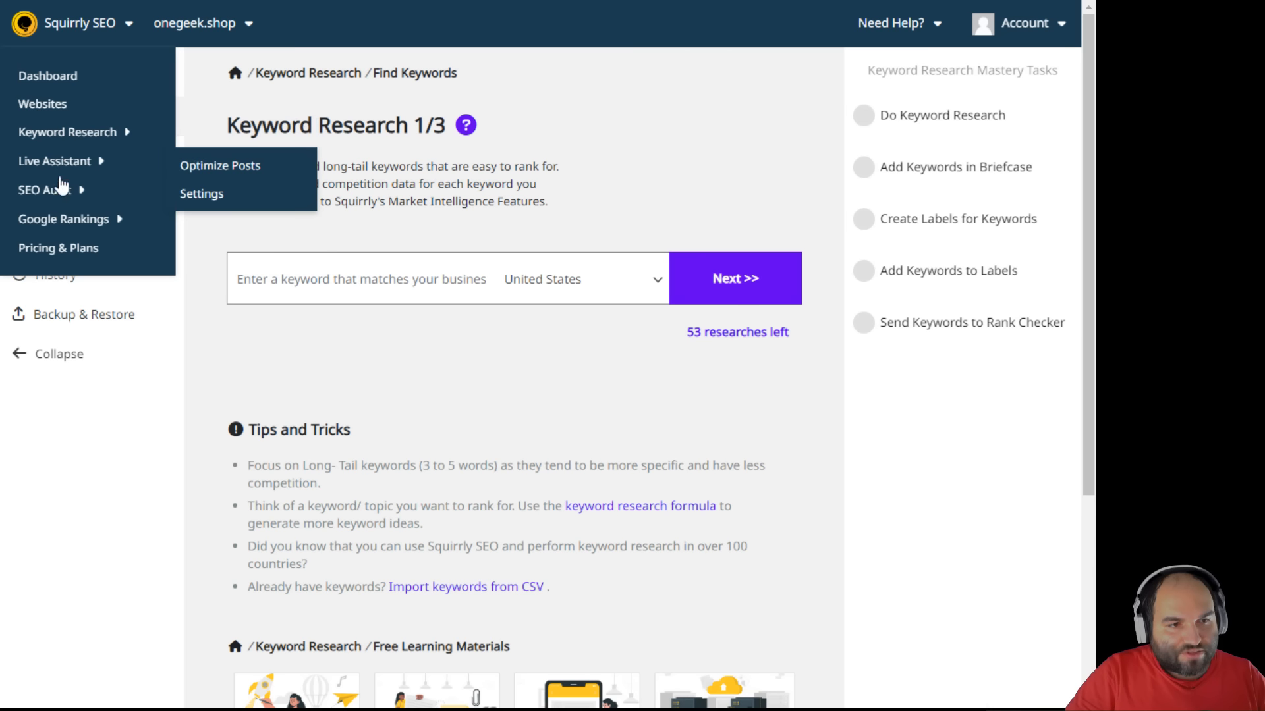
pyautogui.moveTo(61, 228)
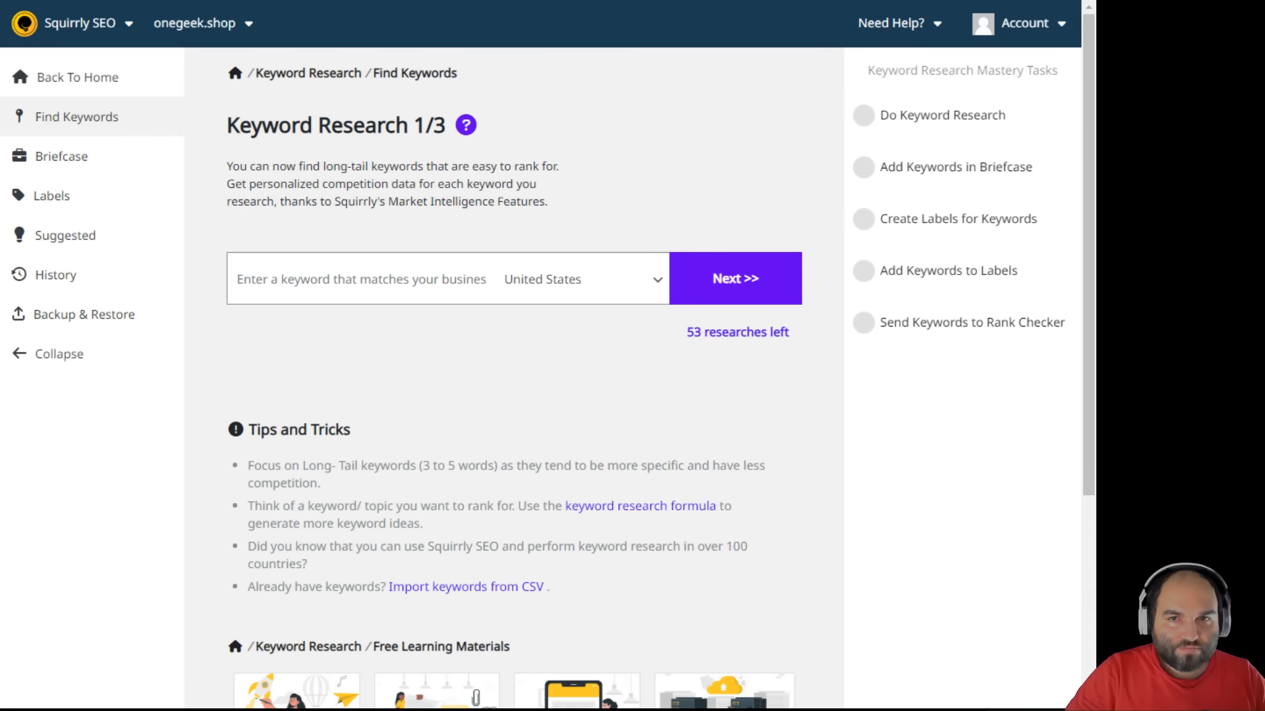
pyautogui.hotkey('ctrl', 't')
# - Enter completeseofunnel.com/cloud as the address in Chrome
pyautogui.write('co')
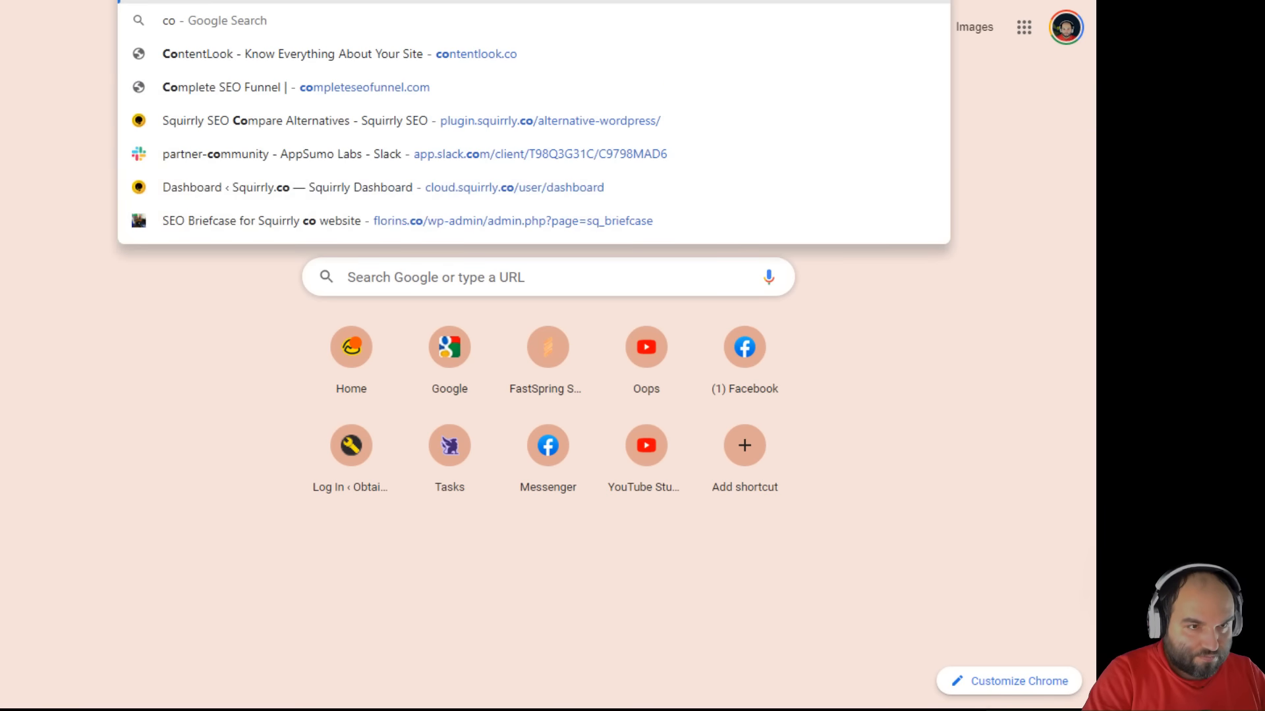
pyautogui.write('mpleteseofunnel.com')
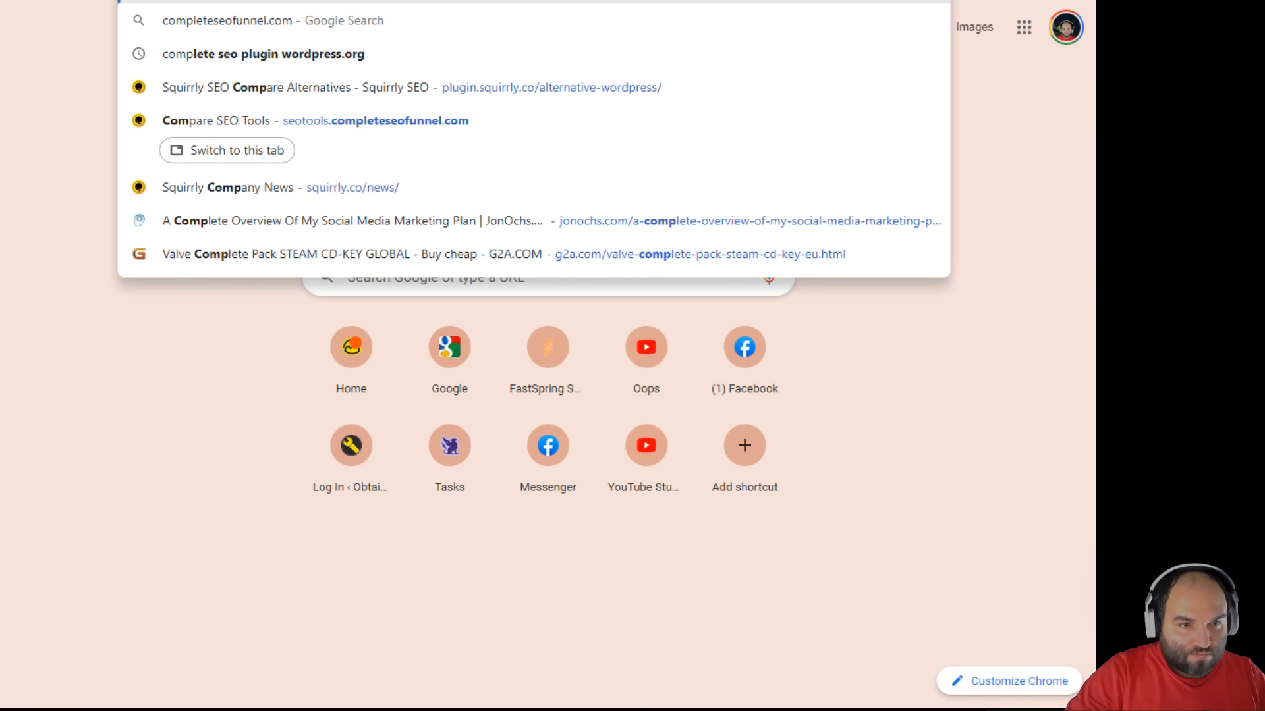
pyautogui.write('/')
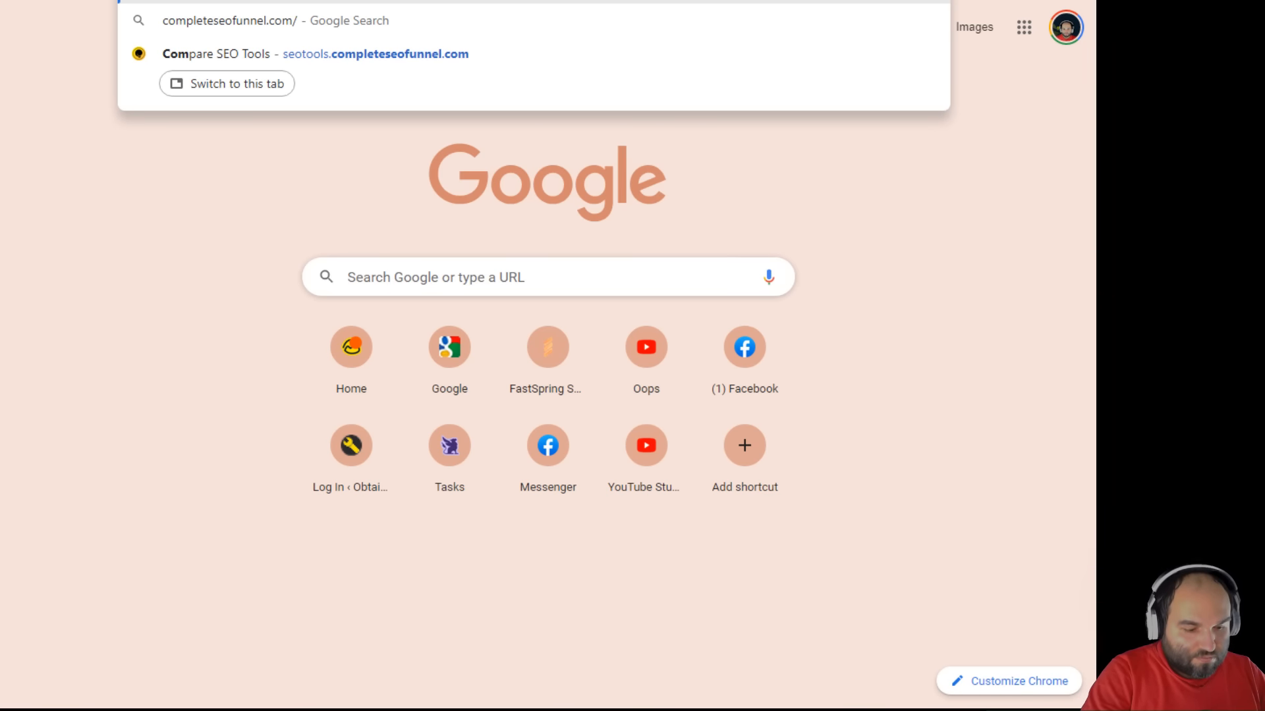
pyautogui.write('cloud')
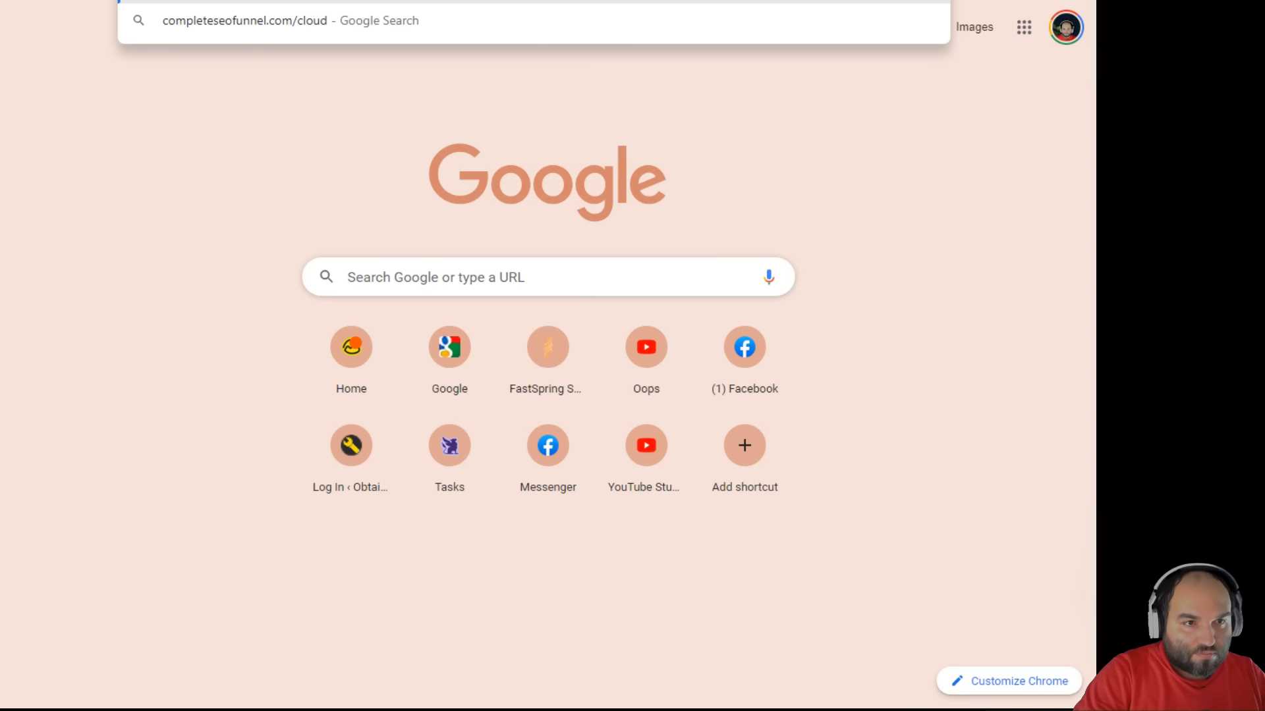
pyautogui.press('Return')
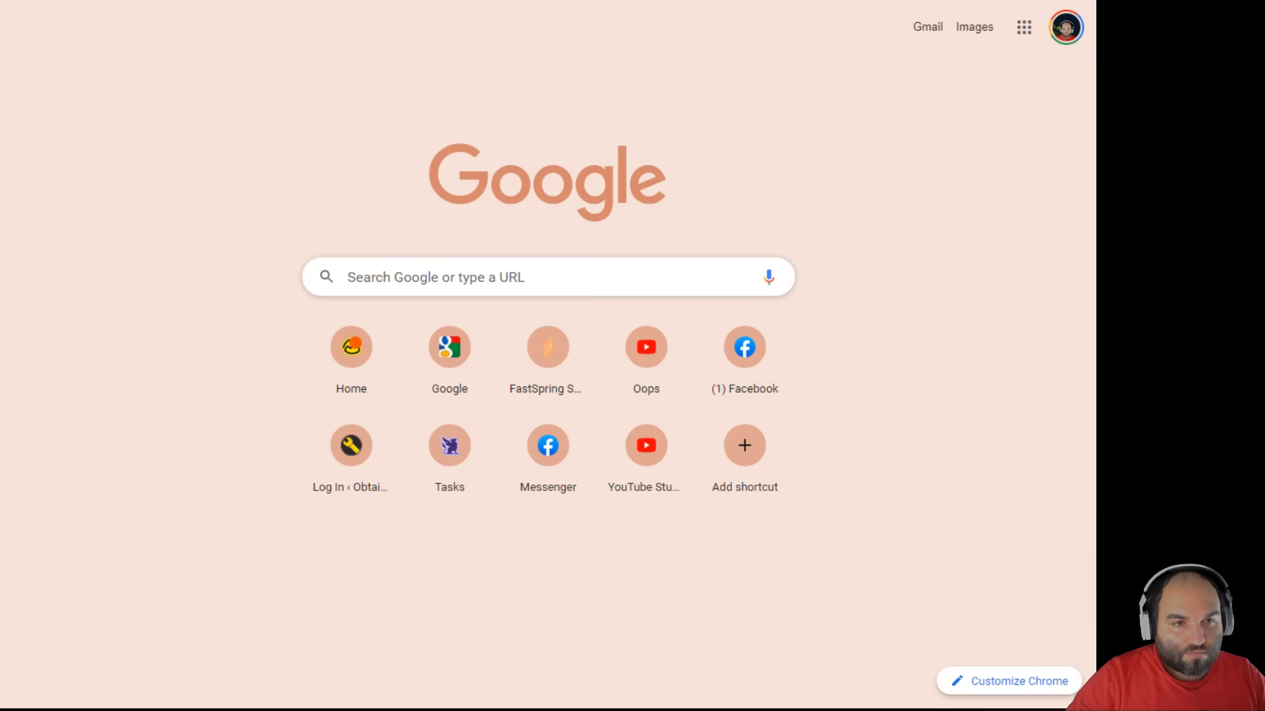
# - Search the Complete SEO Funnel site for 'cloud' and scroll through the Plugin vs Cloud funnel
pyautogui.scroll(-5, 493, 403)
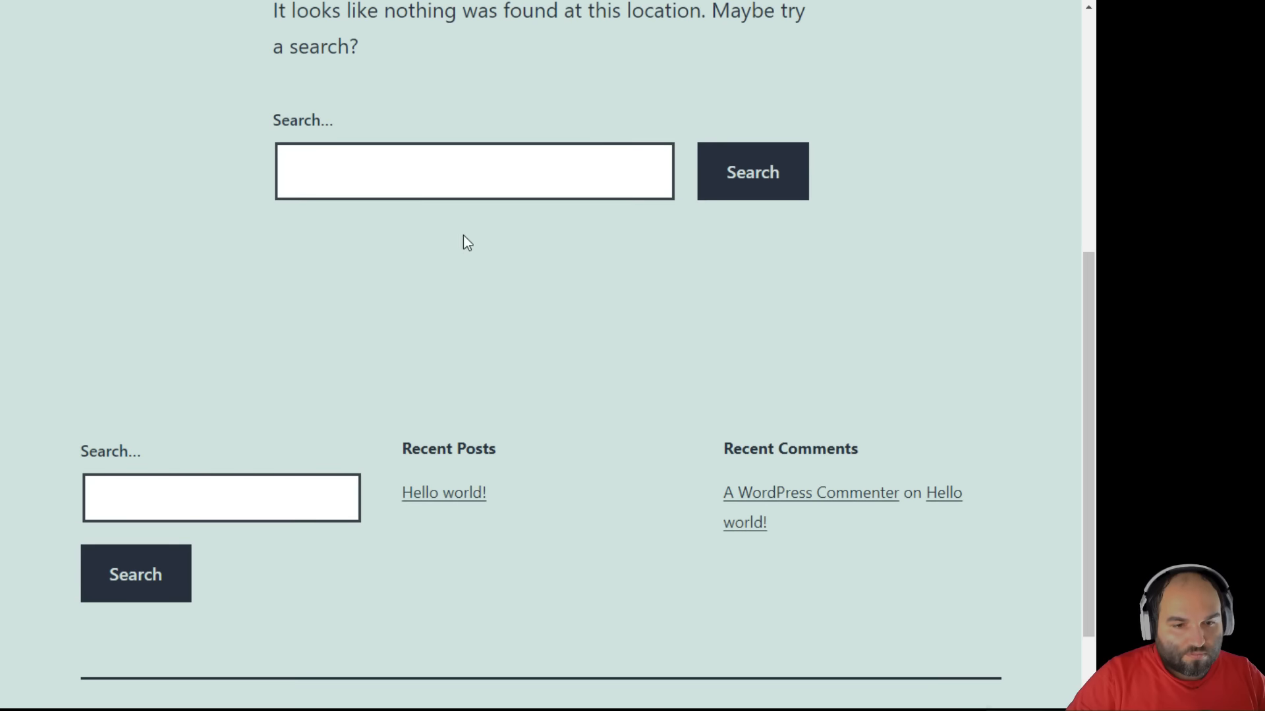
pyautogui.click(458, 189)
pyautogui.write('cloud')
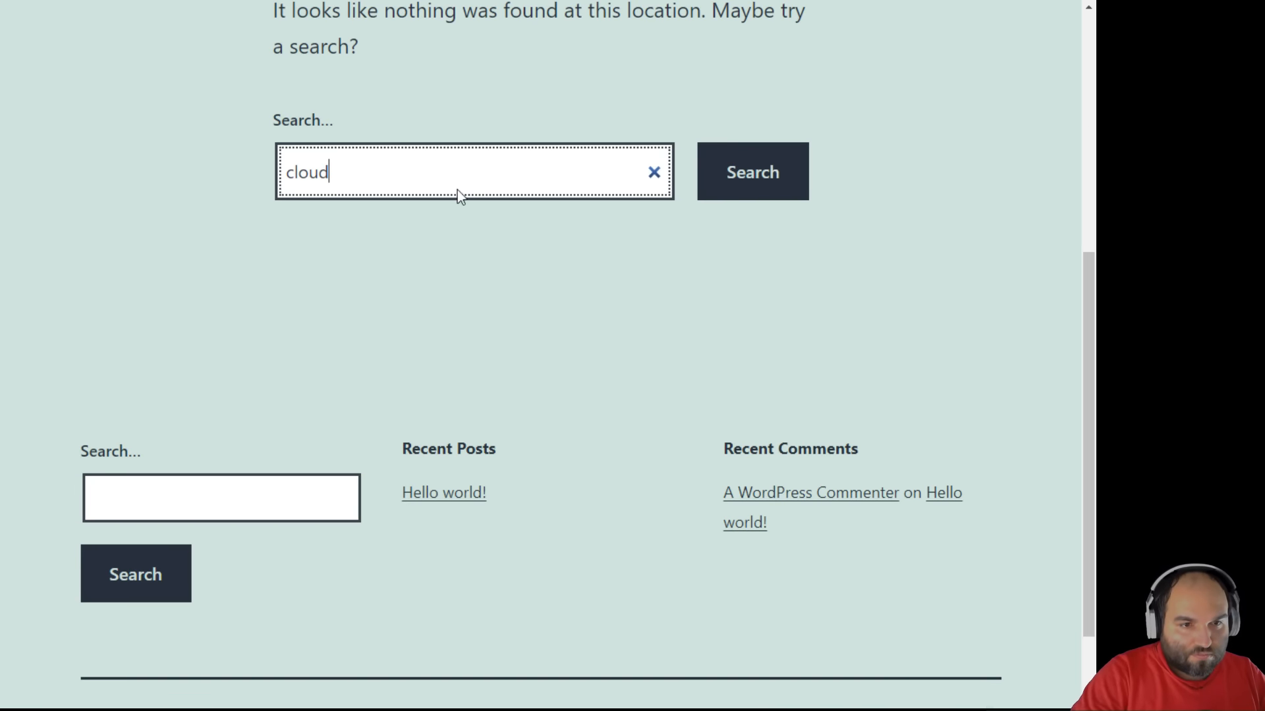
pyautogui.press('Return')
pyautogui.scroll(-4, 461, 198)
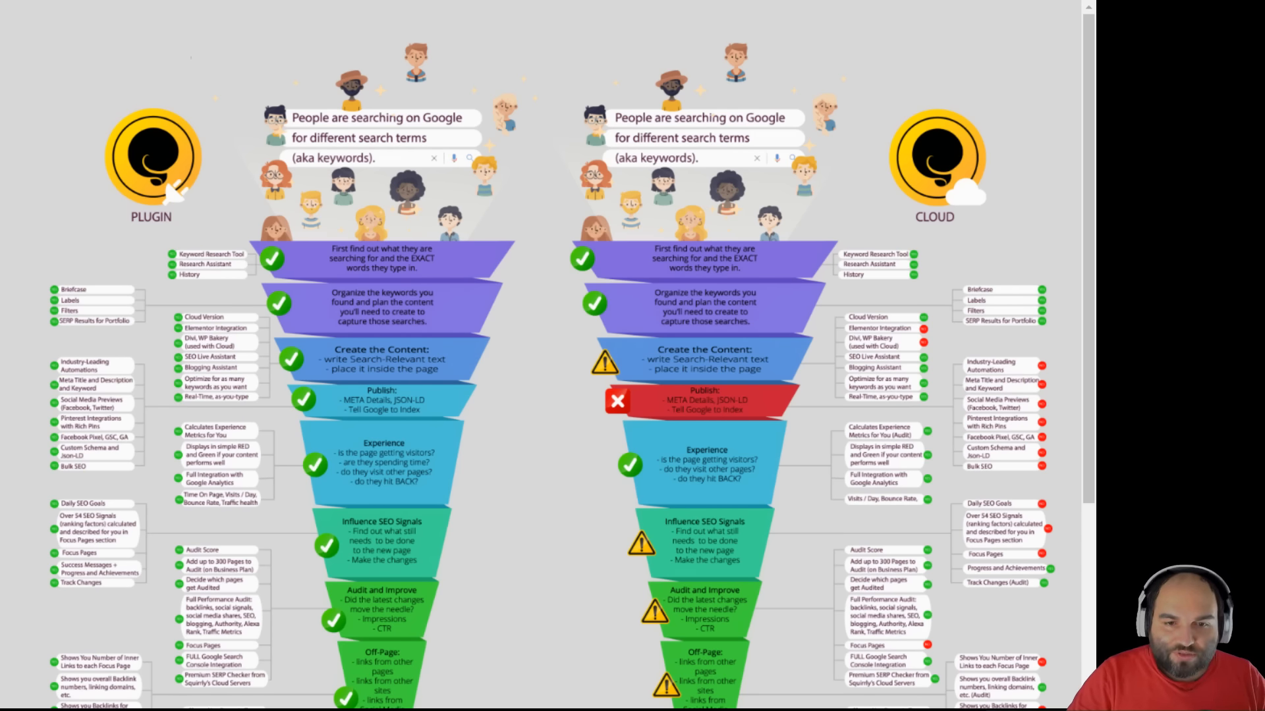
pyautogui.scroll(-4, 700, 303)
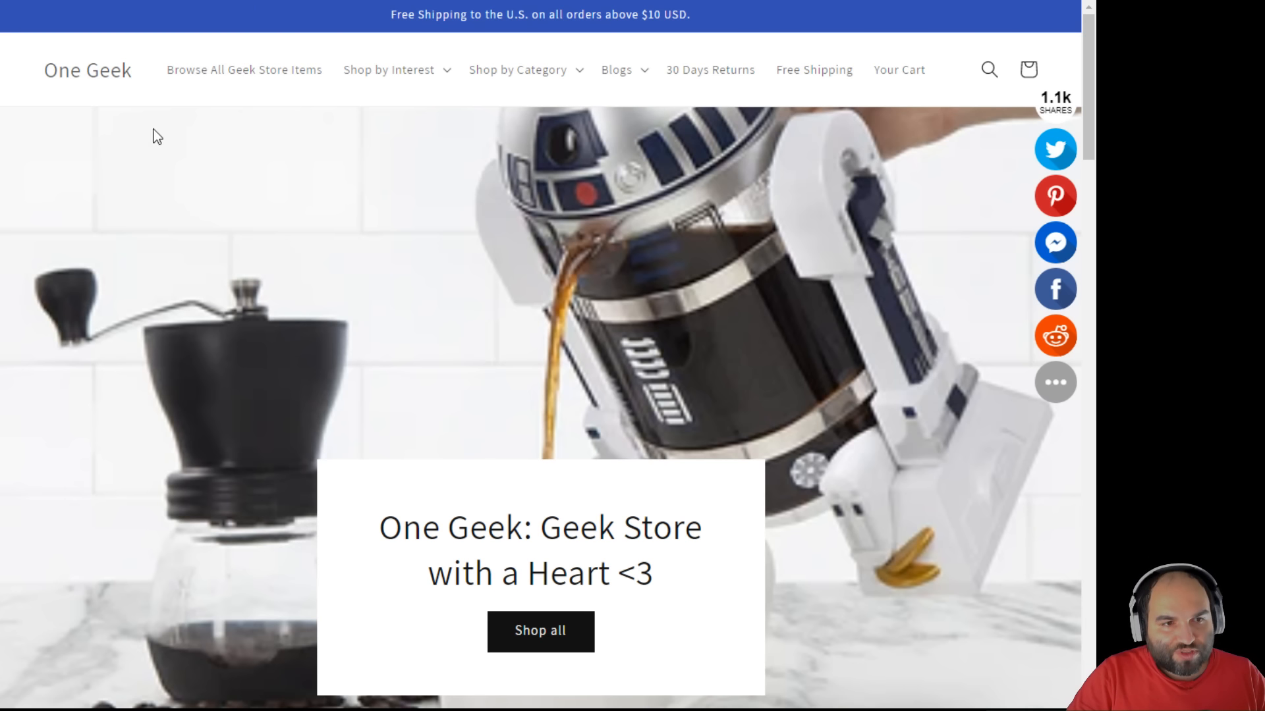
# - Open One Geek's full product listing and scroll through the first page of products
pyautogui.scroll(-3, 410, 340)
pyautogui.scroll(3, 410, 340)
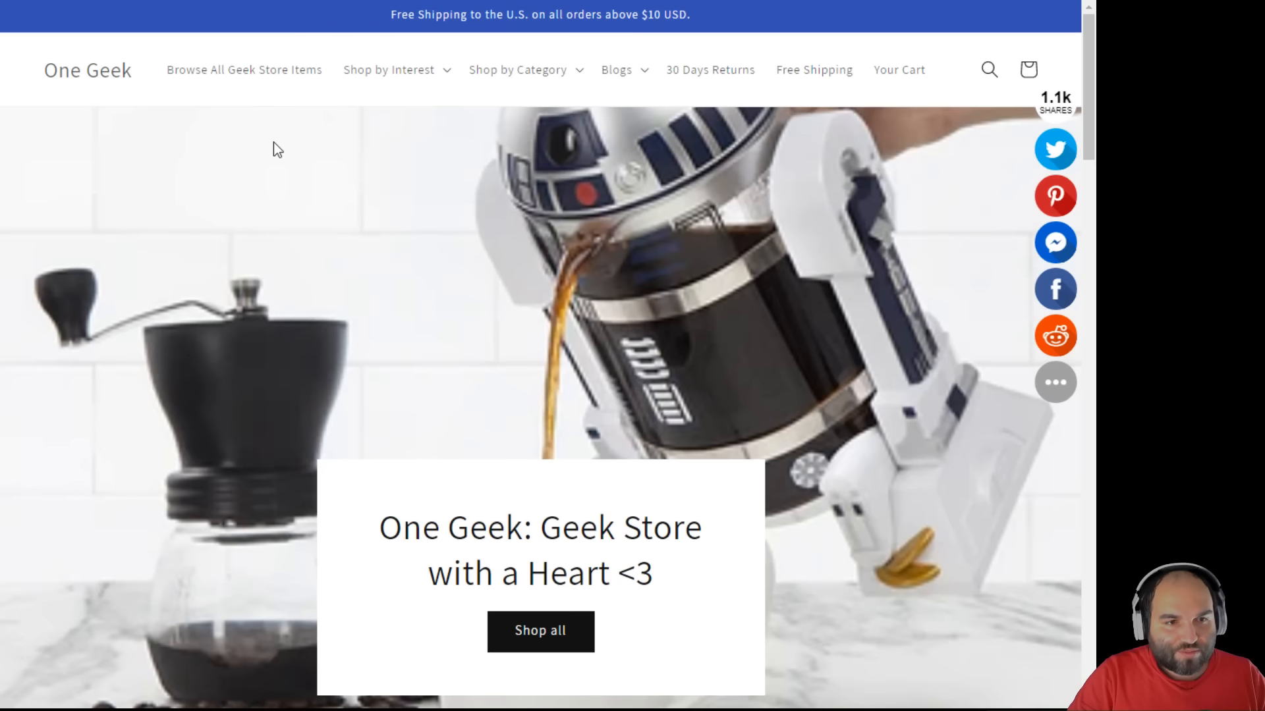
pyautogui.click(274, 72)
pyautogui.scroll(-3, 707, 316)
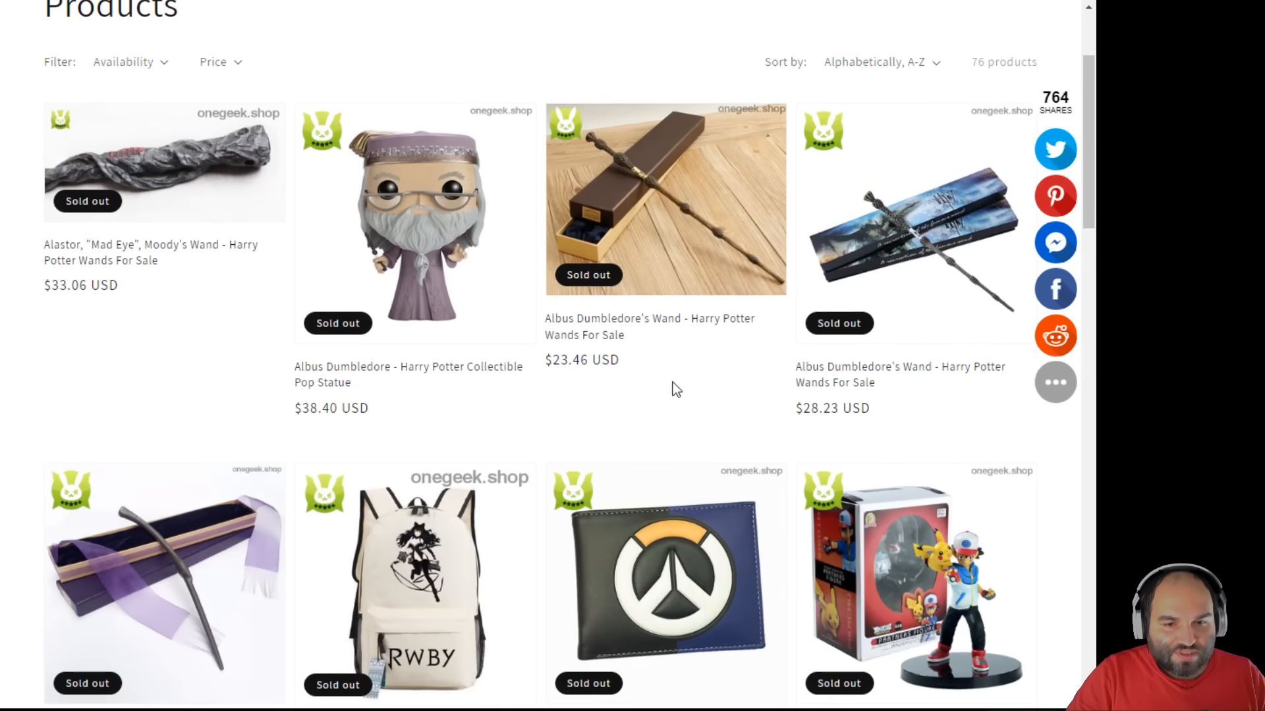
pyautogui.scroll(-8, 688, 415)
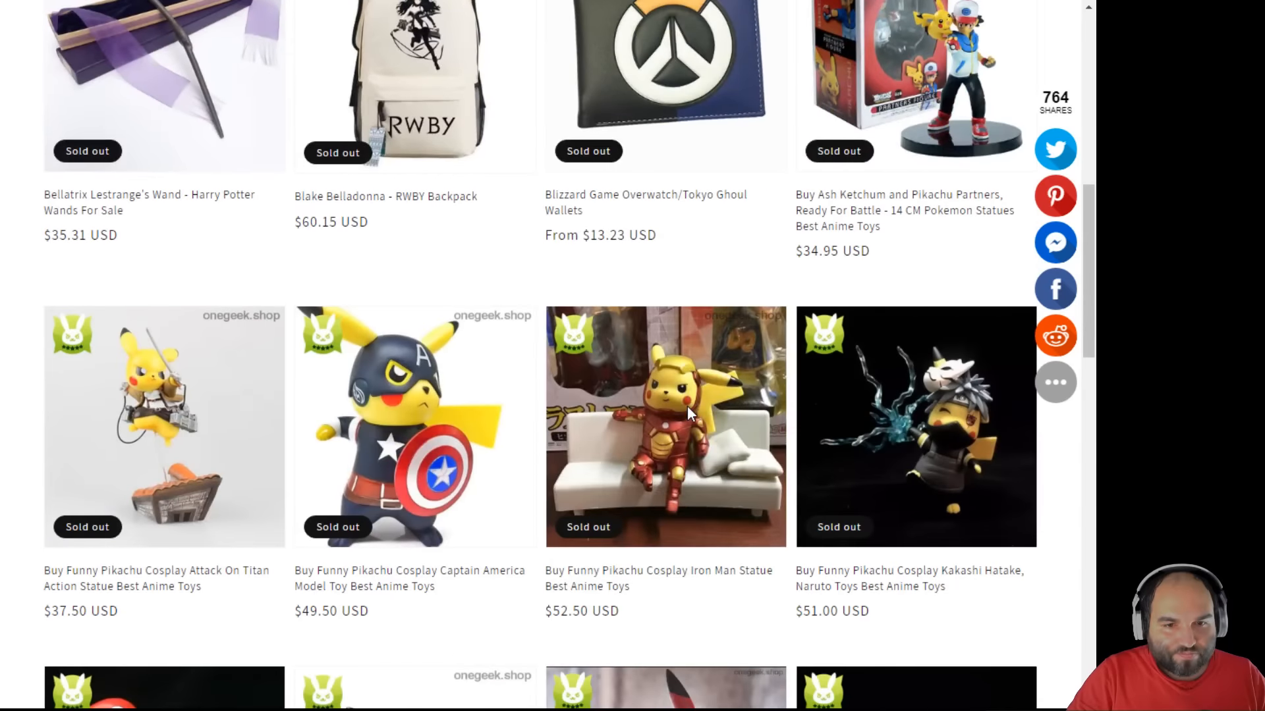
pyautogui.scroll(-4, 689, 415)
pyautogui.scroll(-5, 689, 415)
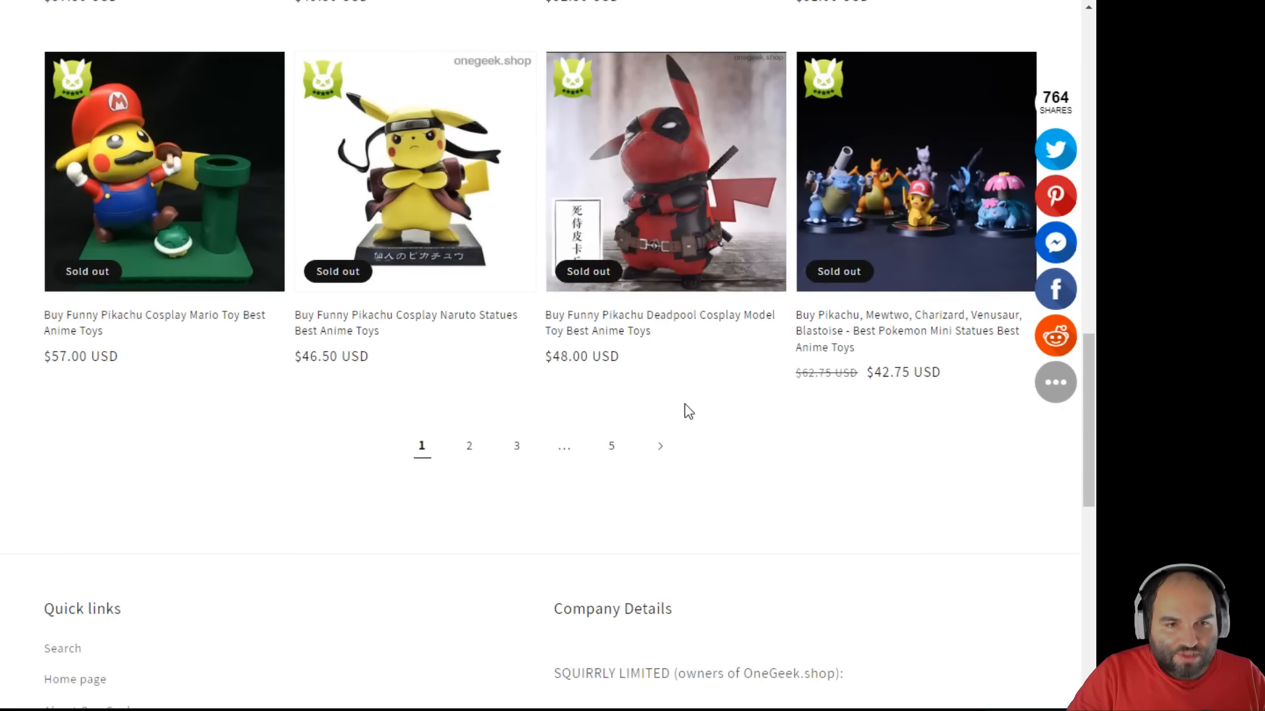
# - Go to page 2 of the products and scroll through the items
pyautogui.click(467, 448)
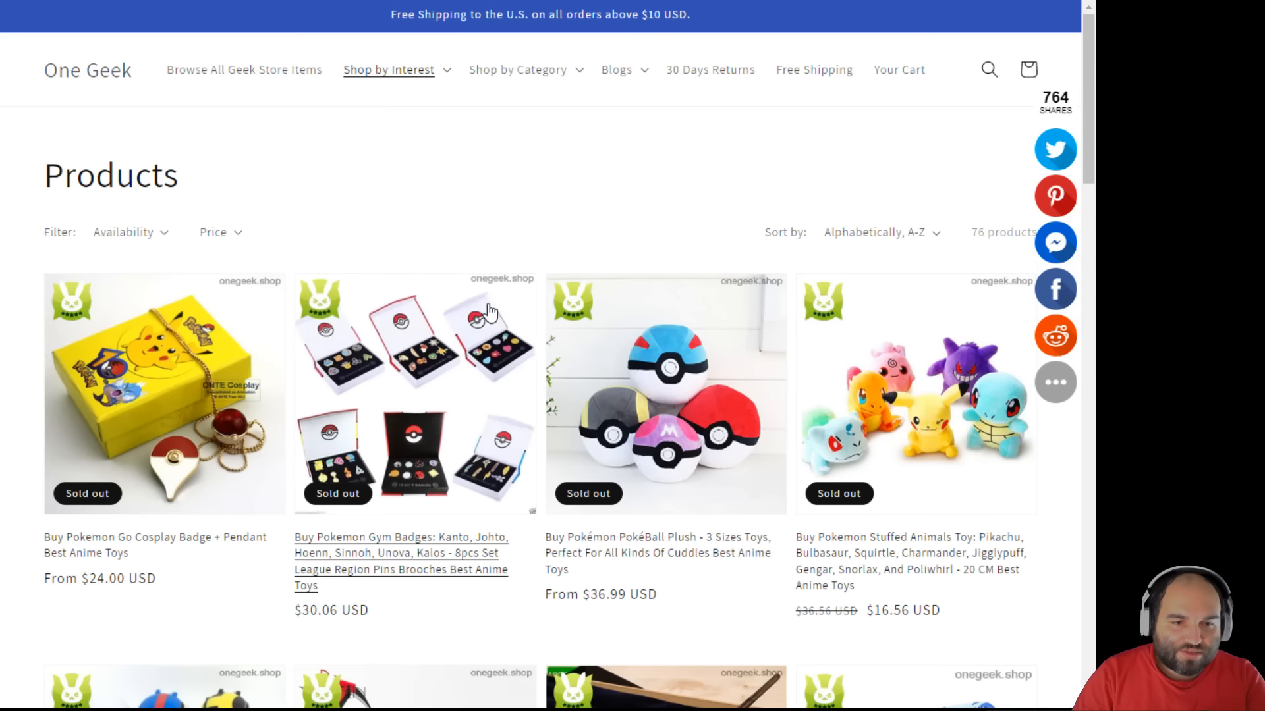
pyautogui.scroll(-8, 491, 310)
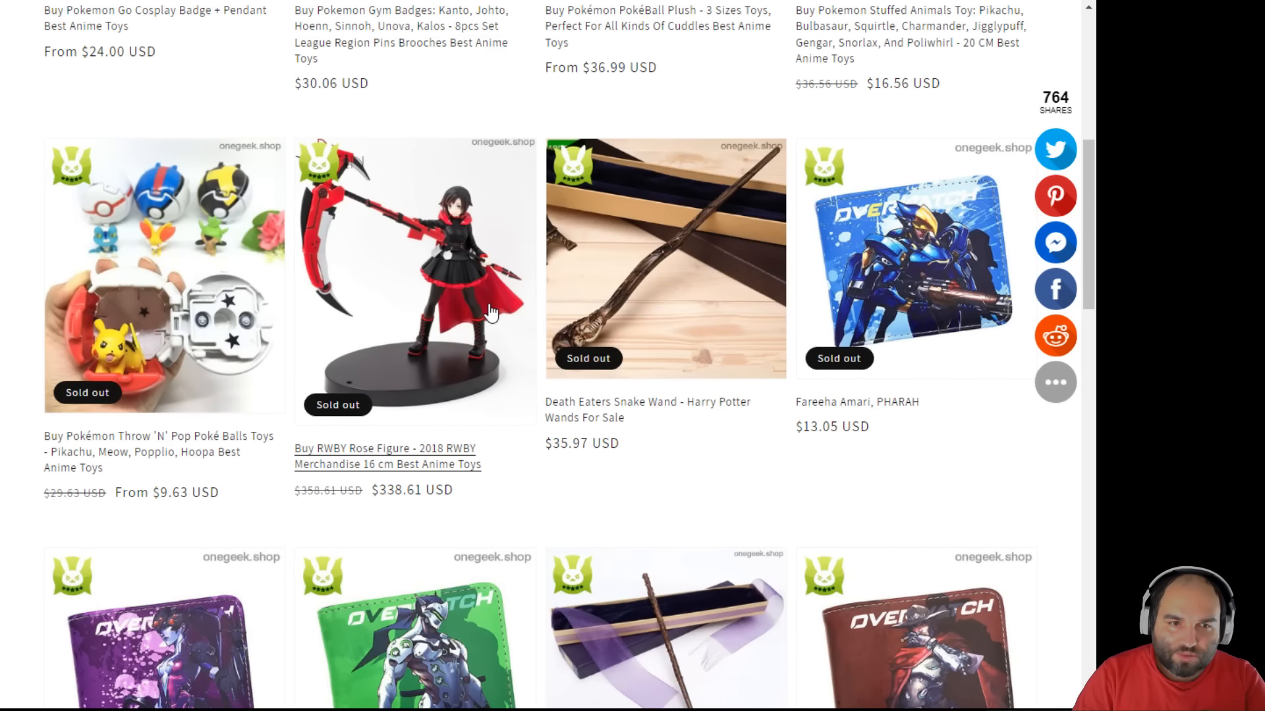
pyautogui.scroll(-14, 491, 312)
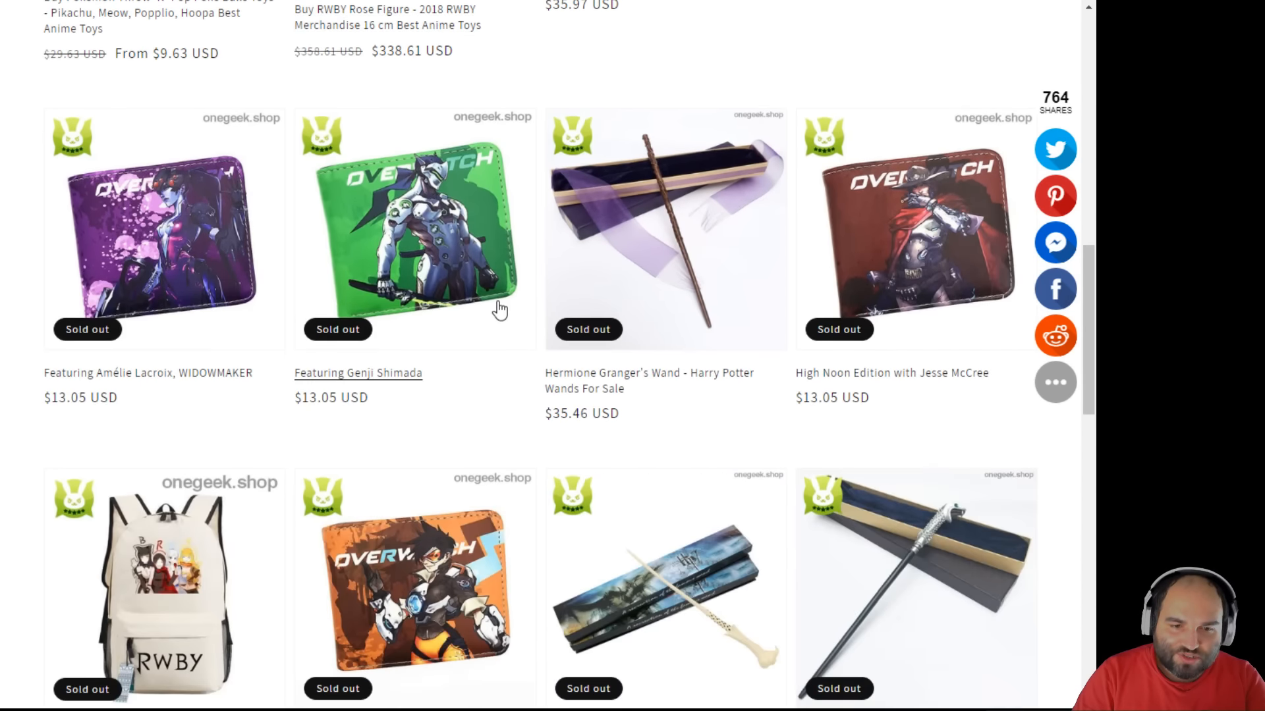
pyautogui.scroll(15, 499, 309)
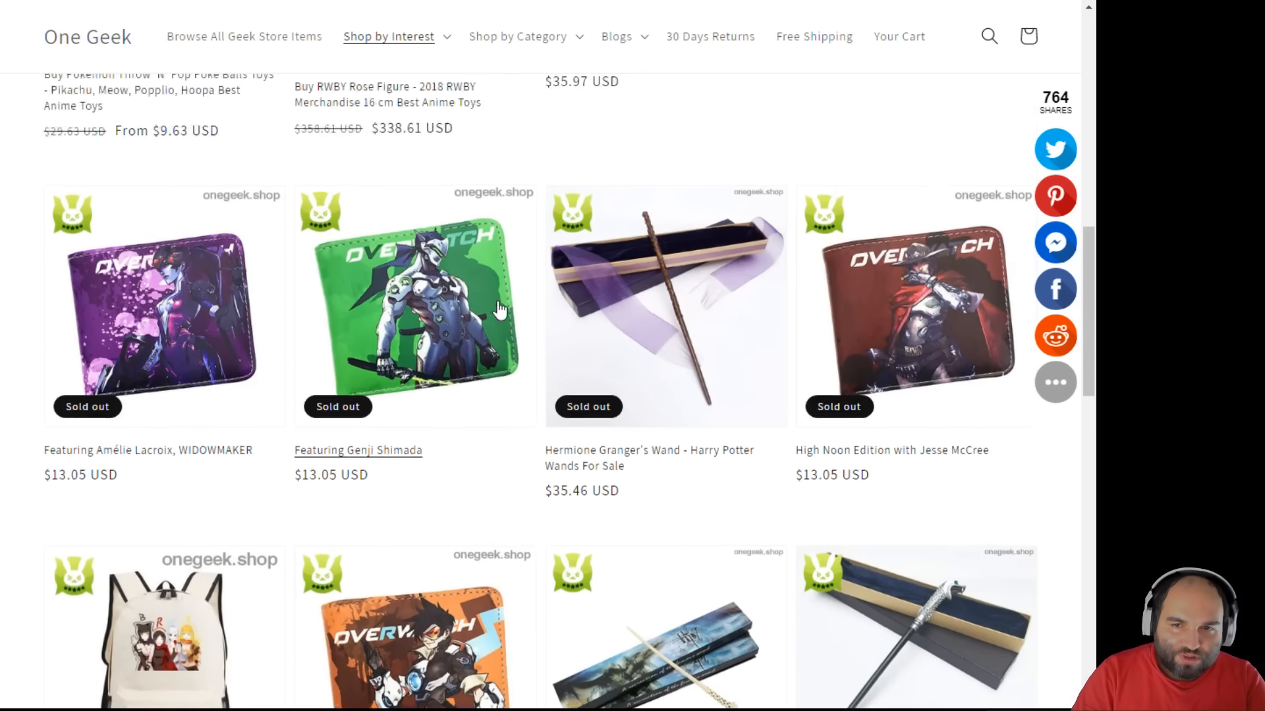
pyautogui.scroll(3, 499, 309)
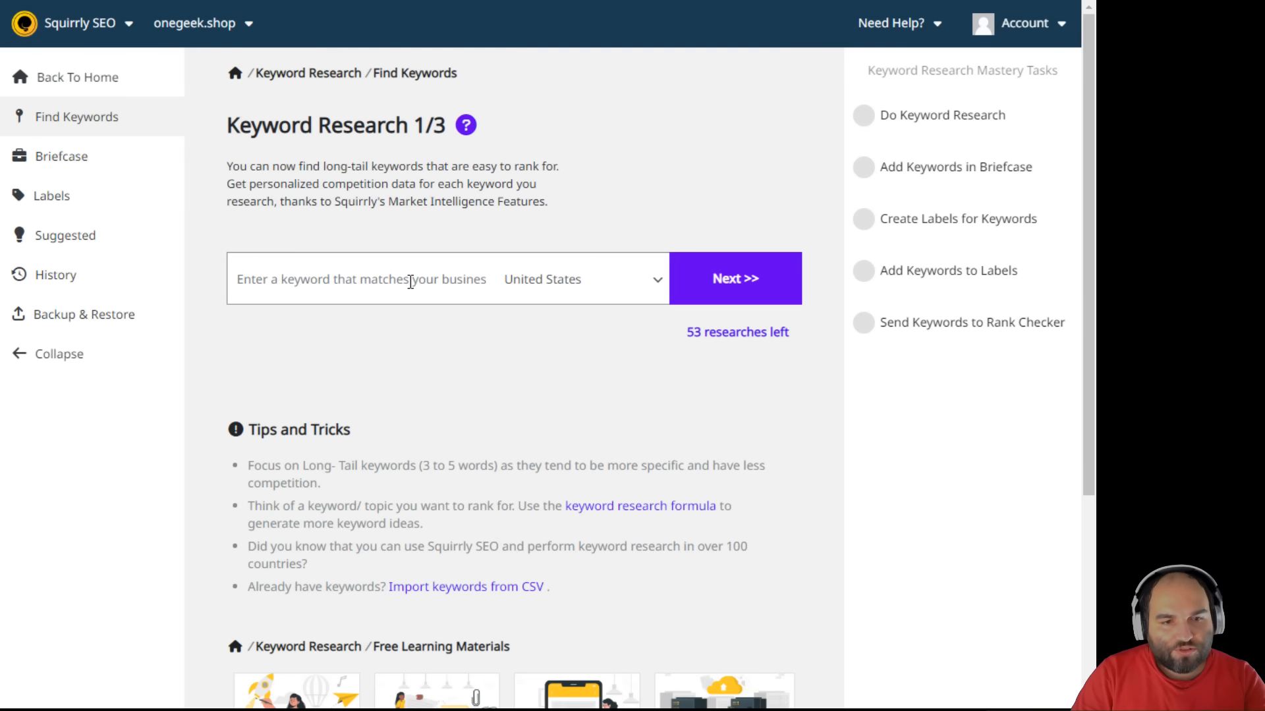
# - Enter 'rwby merchandise' as the research keyword and continue to the suggestions step
pyautogui.click(410, 282)
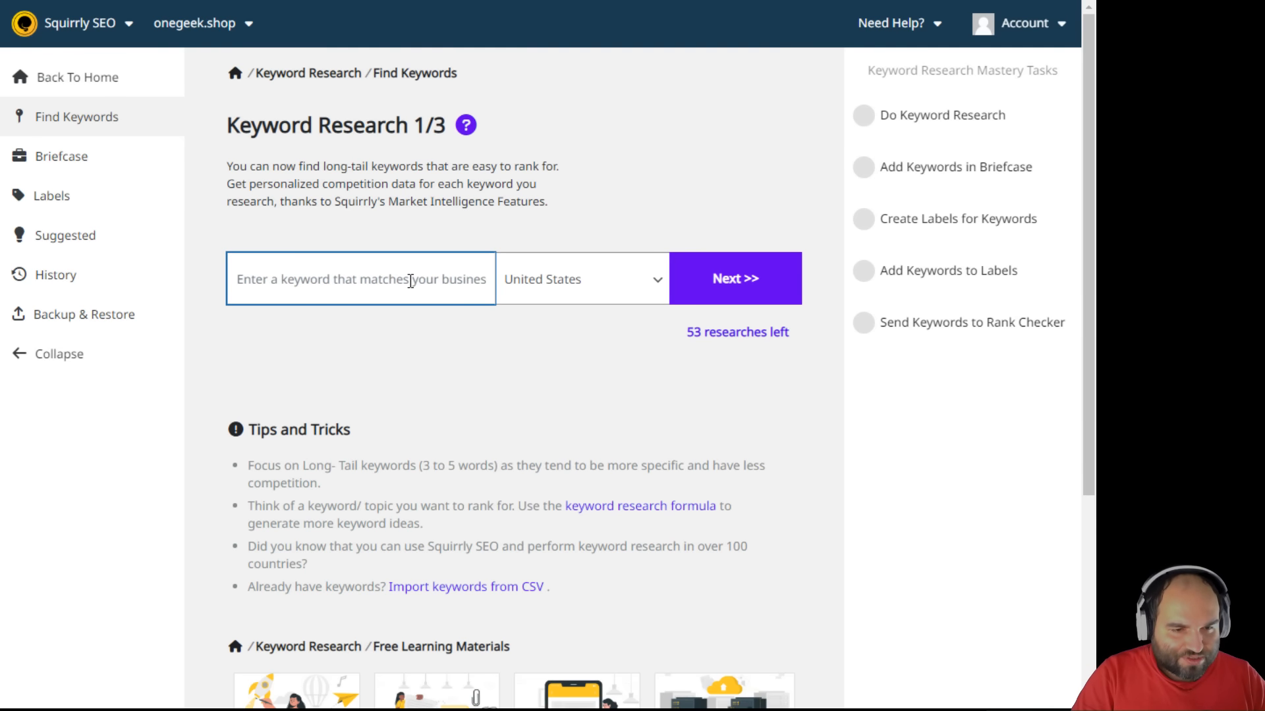
pyautogui.write('rwb')
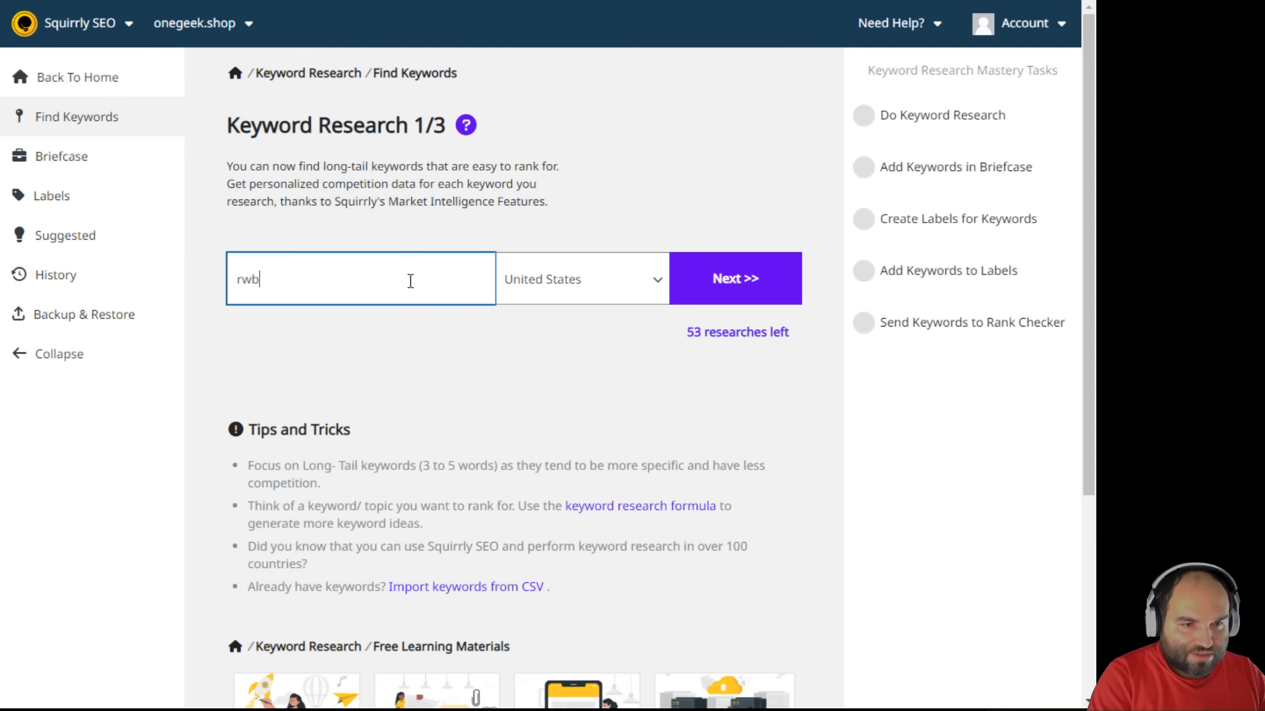
pyautogui.write('y merc')
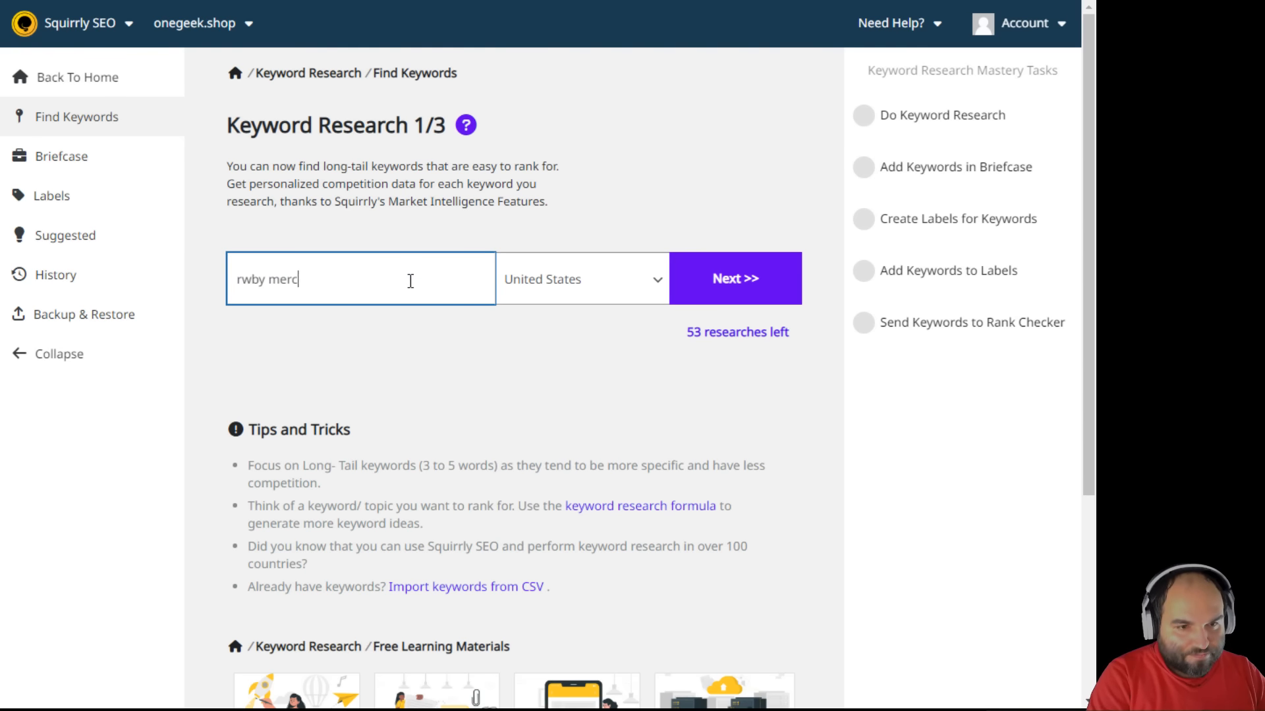
pyautogui.write('handise')
pyautogui.click(672, 296)
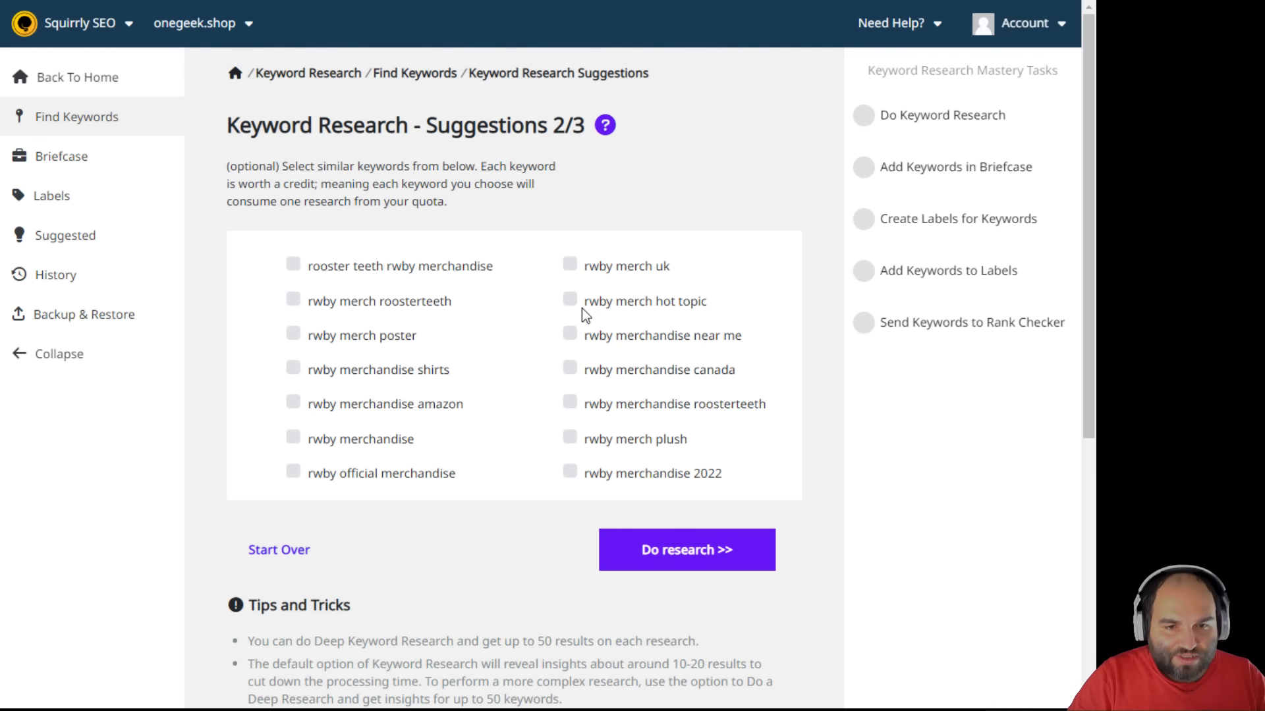
# - Launch the 'rwby merchandise' keyword research, then go back to the Find Keywords start page
pyautogui.click(685, 547)
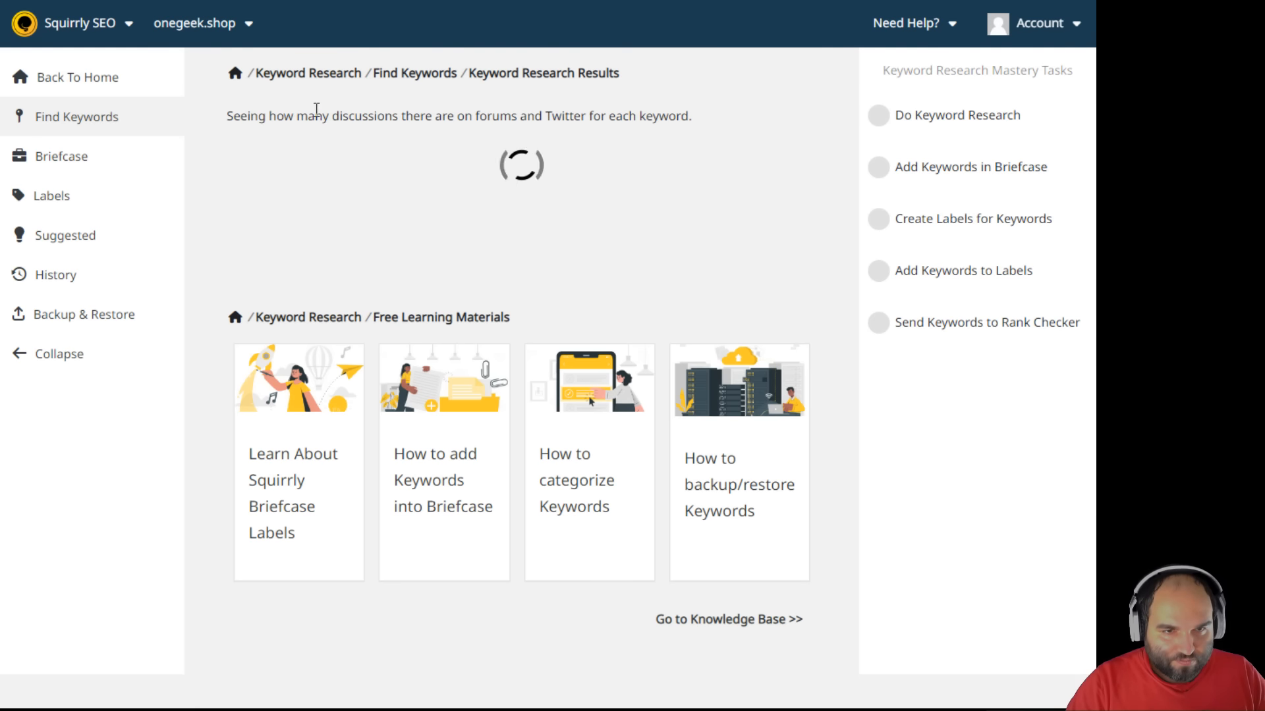
pyautogui.click(73, 119)
pyautogui.click(79, 117)
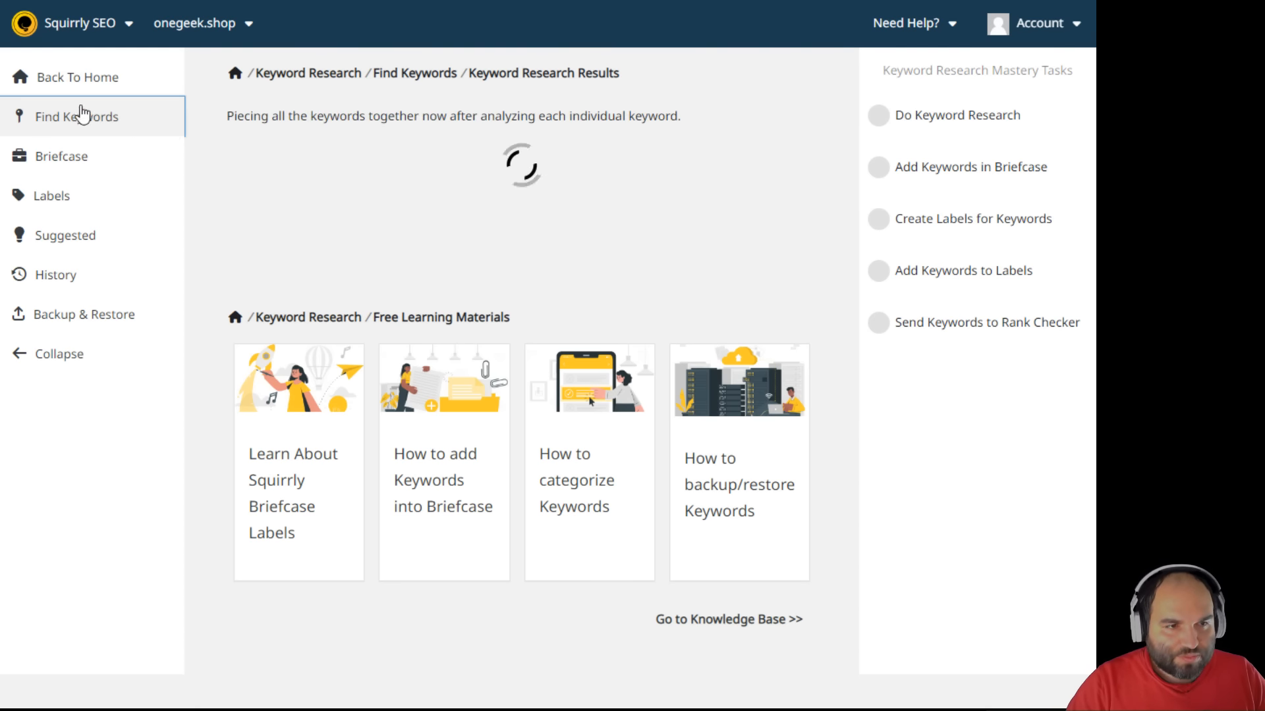
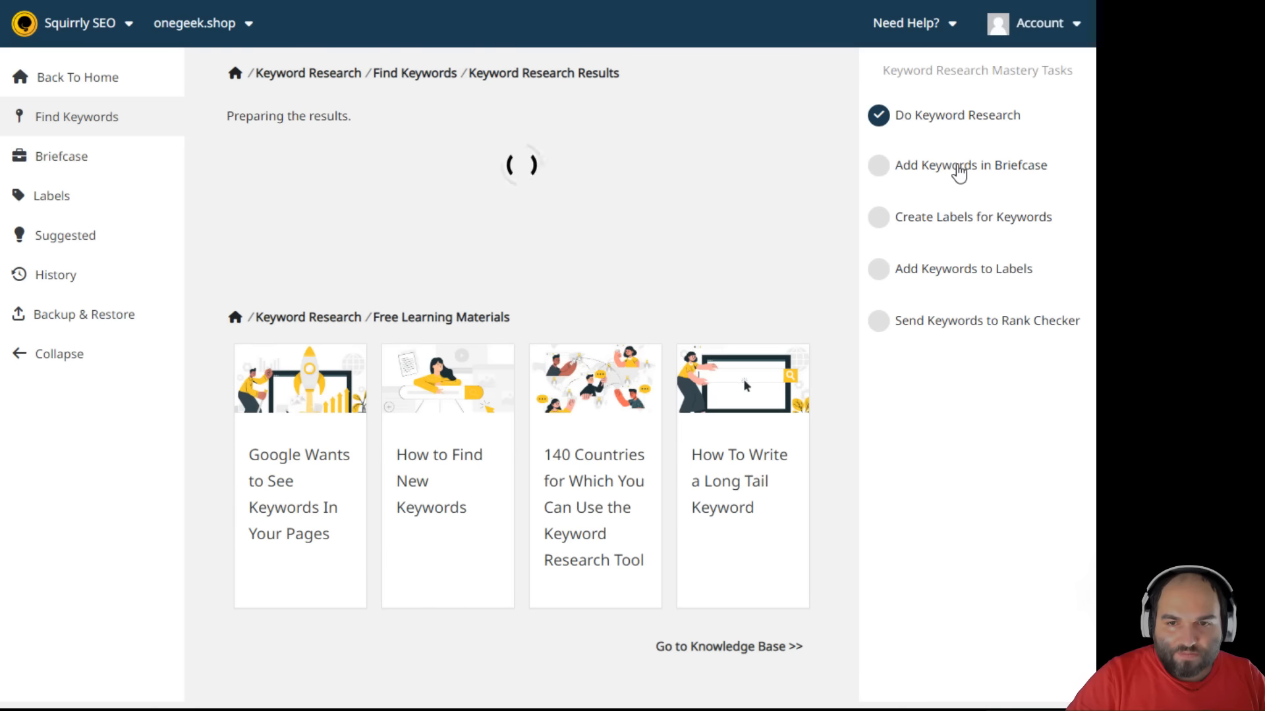
# - Review the Briefcase, labels and rank checker task details on the dashboard
pyautogui.click(960, 173)
pyautogui.click(959, 201)
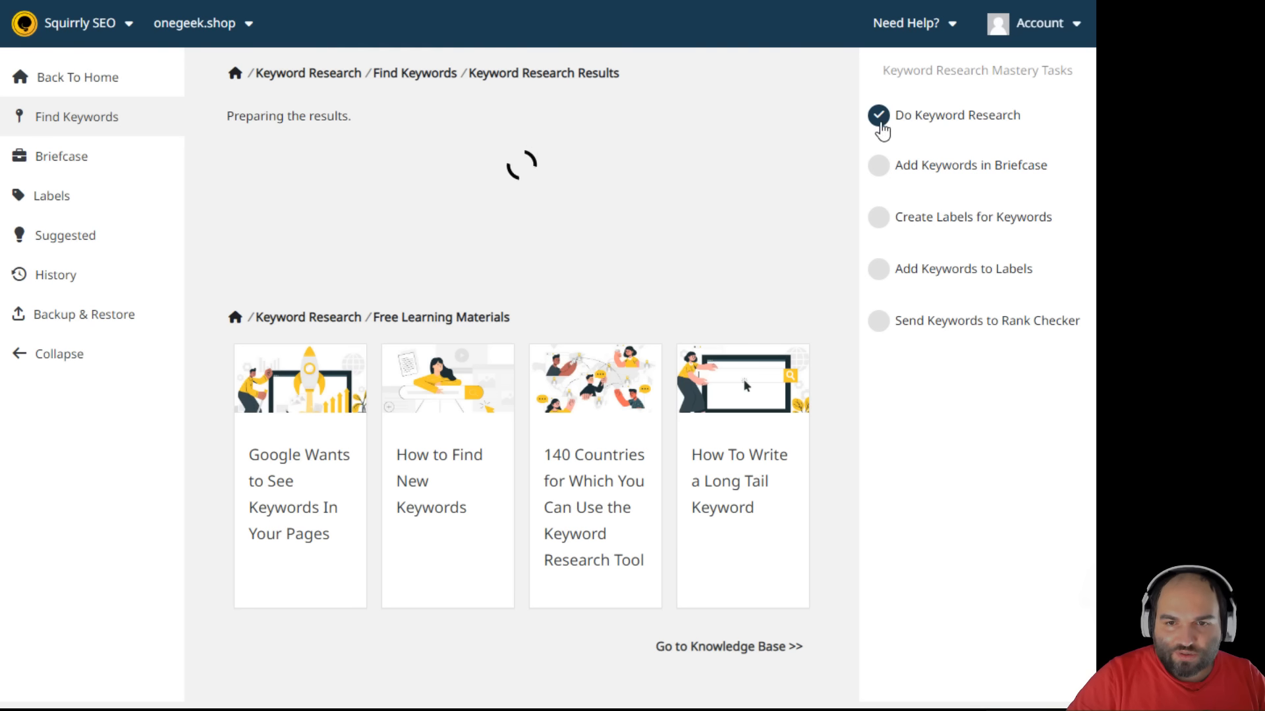
pyautogui.click(919, 174)
pyautogui.click(942, 216)
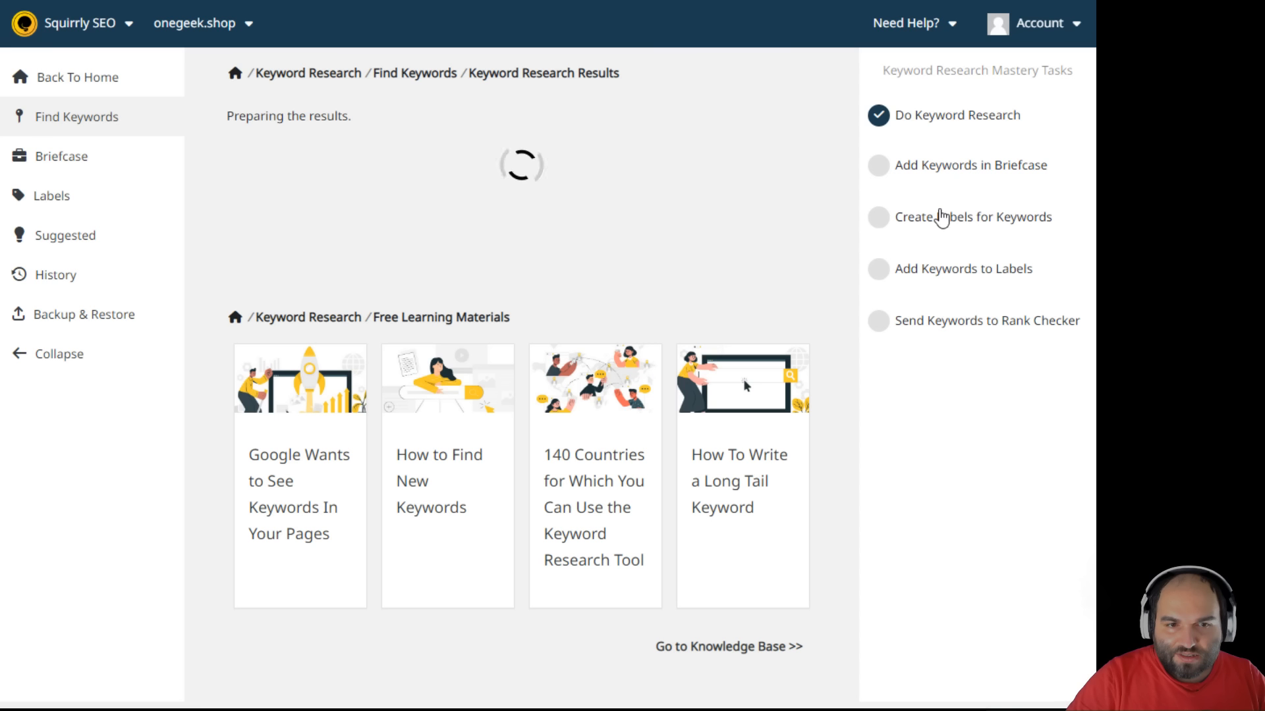
pyautogui.click(953, 217)
pyautogui.click(955, 243)
pyautogui.click(952, 268)
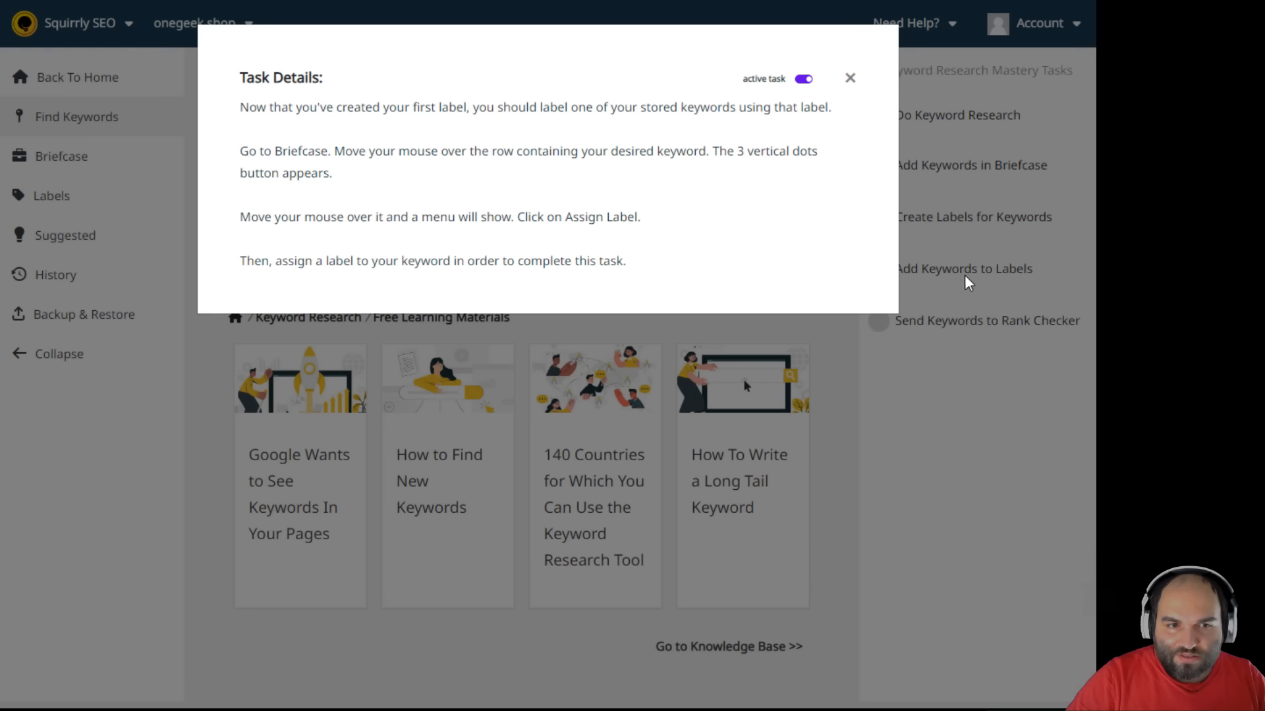
pyautogui.click(965, 280)
pyautogui.click(973, 320)
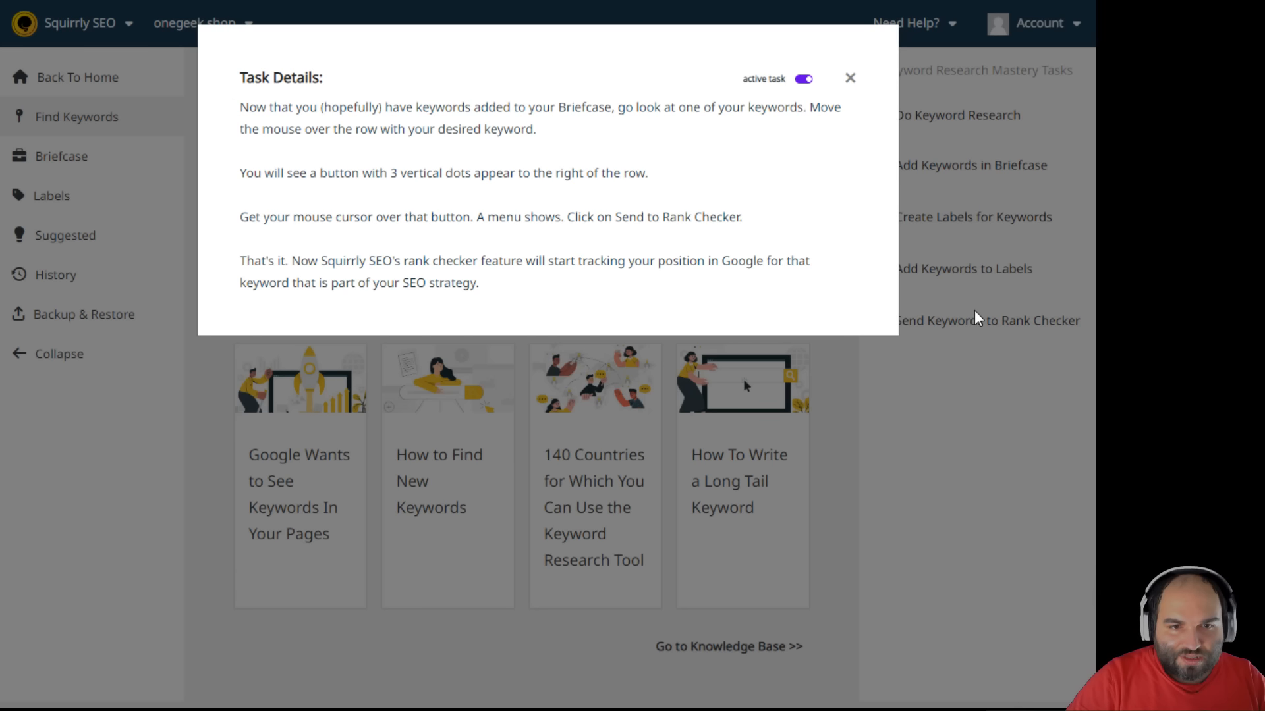
pyautogui.click(984, 319)
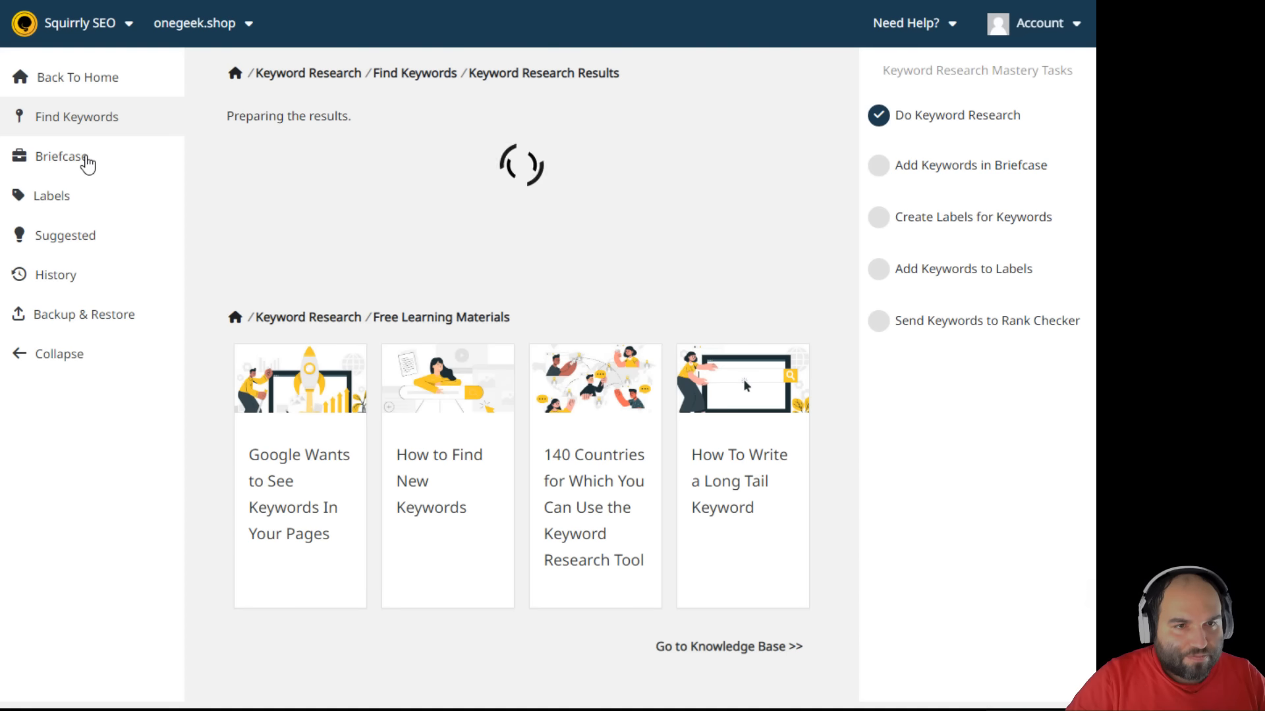
# - Open the empty keyword Briefcase and scroll through it
pyautogui.click(86, 164)
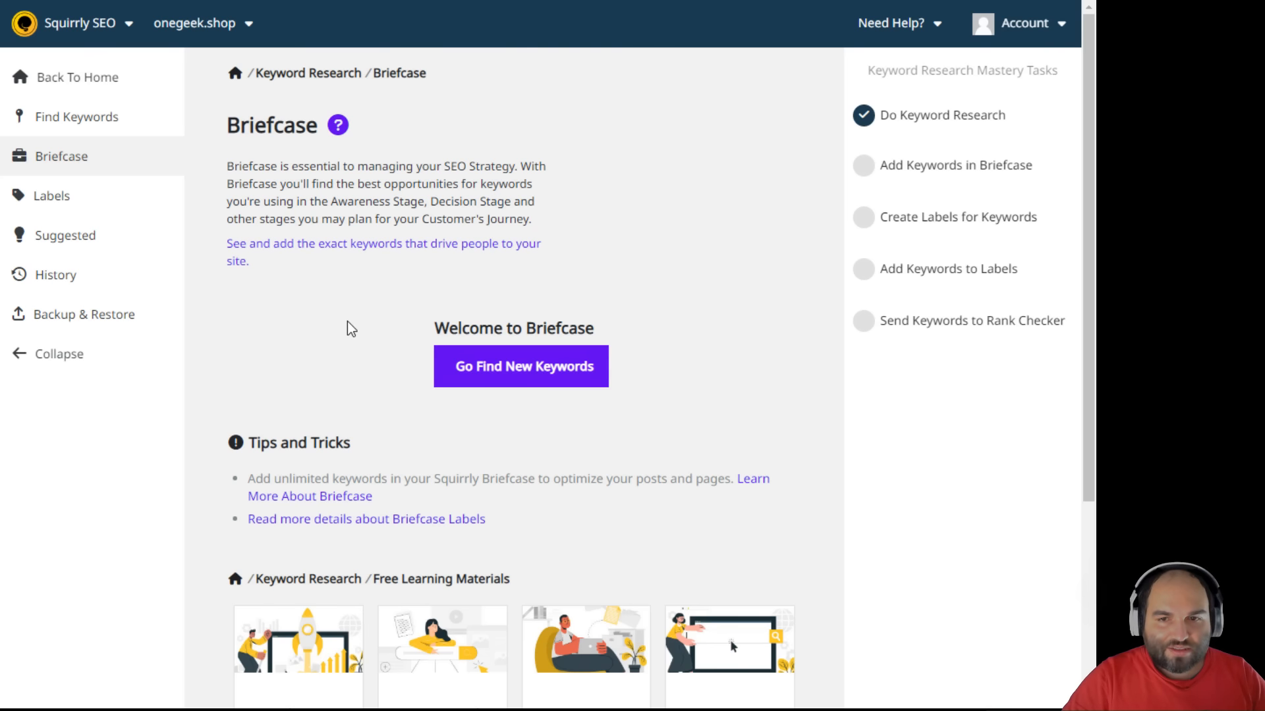
pyautogui.scroll(-4, 351, 330)
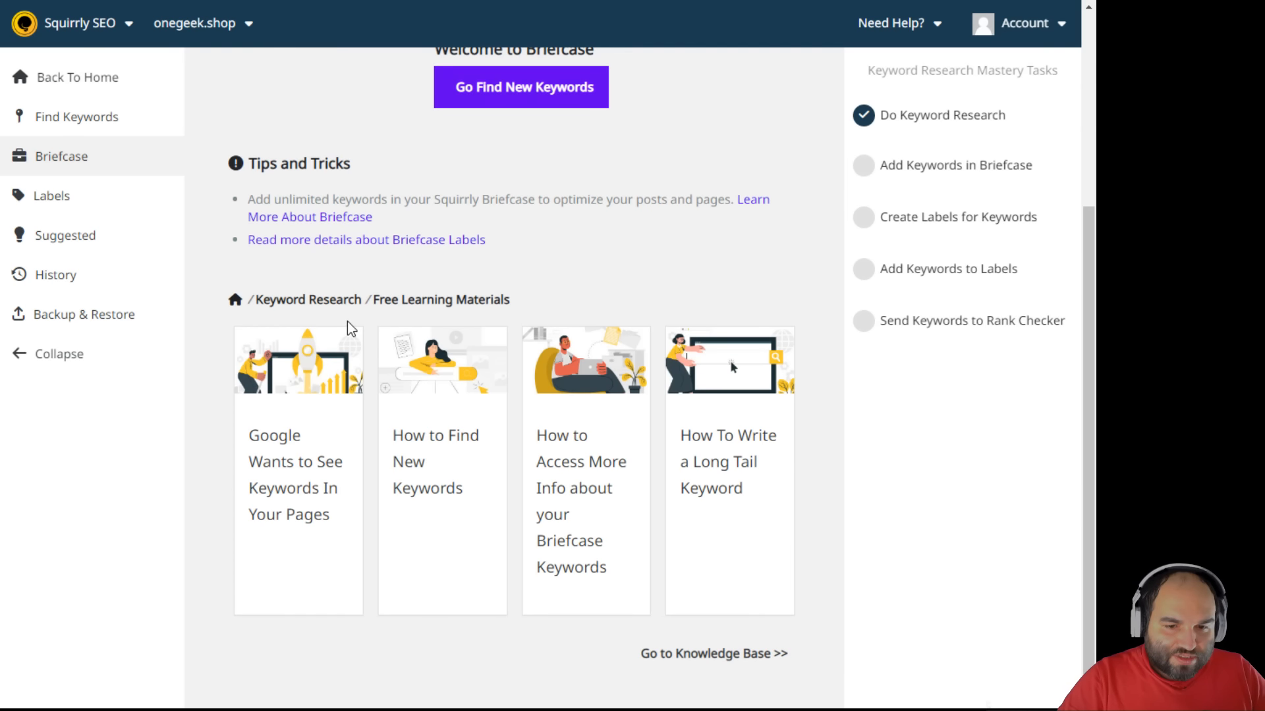
pyautogui.scroll(4, 351, 330)
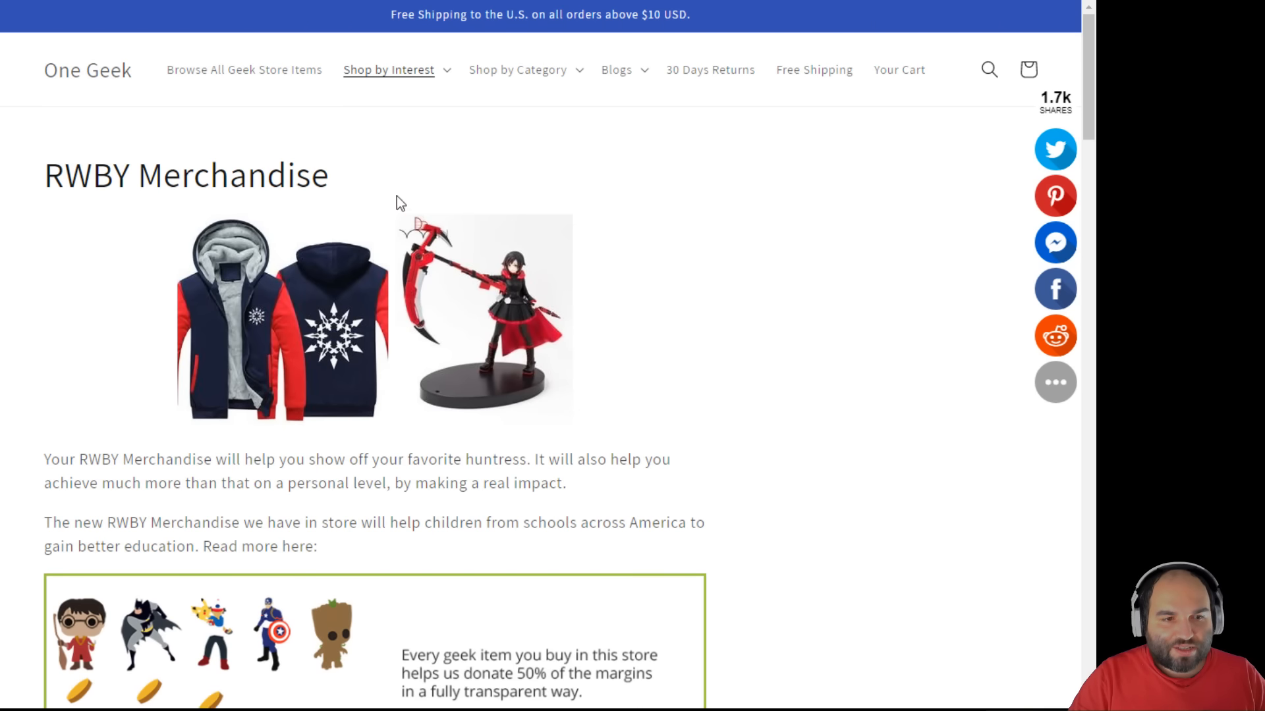
# - Highlight the RWBY Merchandise heading and the phrase 'RWBY anime series' on the collection page
pyautogui.moveTo(338, 181); pyautogui.dragTo(29, 165)
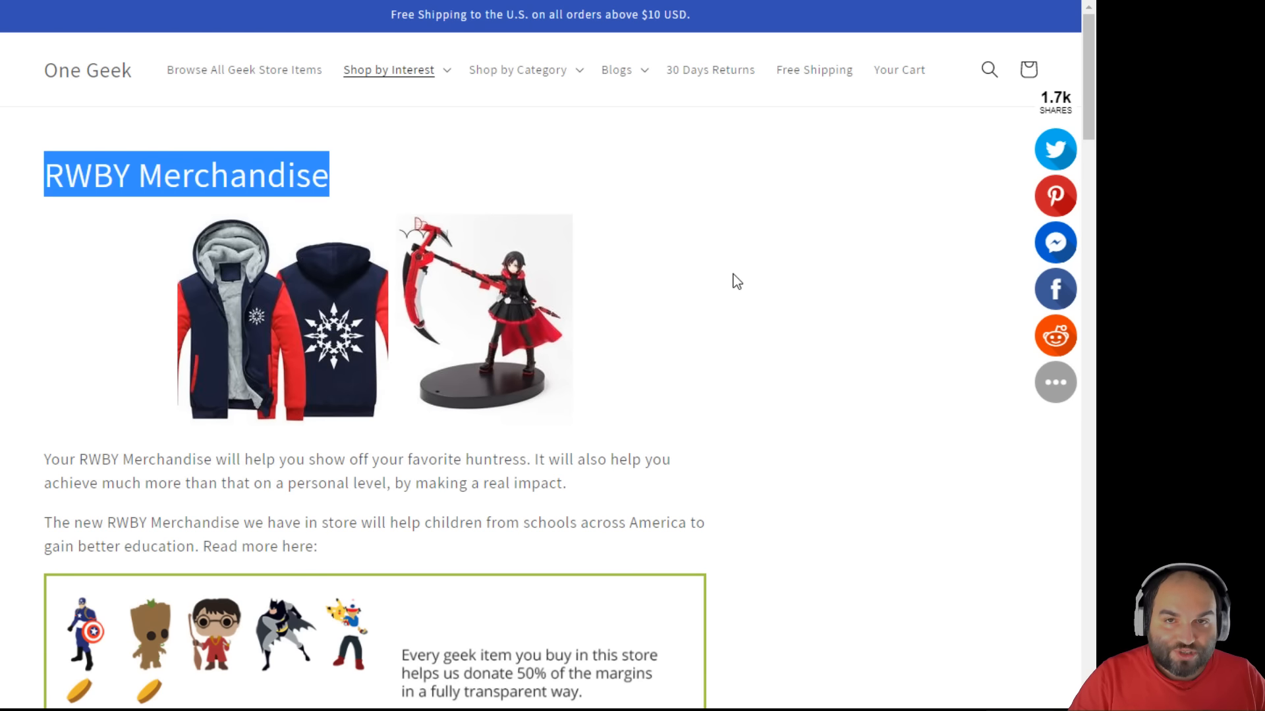
pyautogui.scroll(-2, 725, 275)
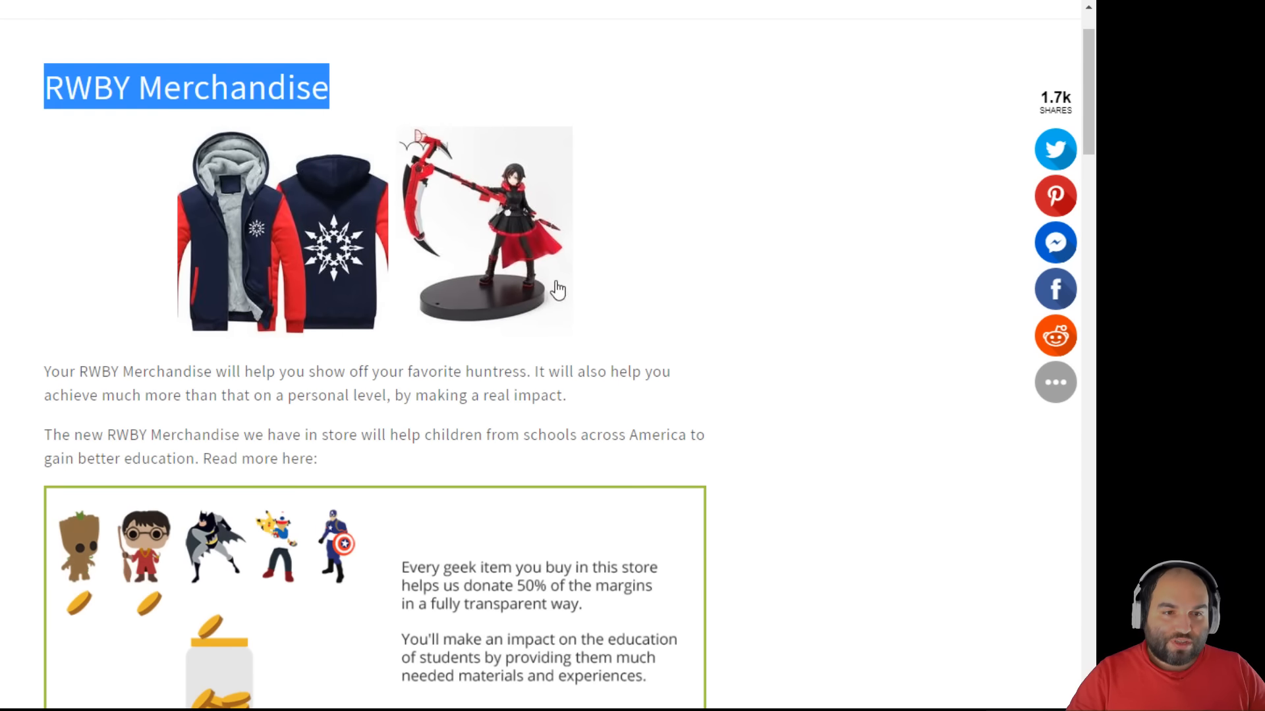
pyautogui.scroll(-9, 869, 518)
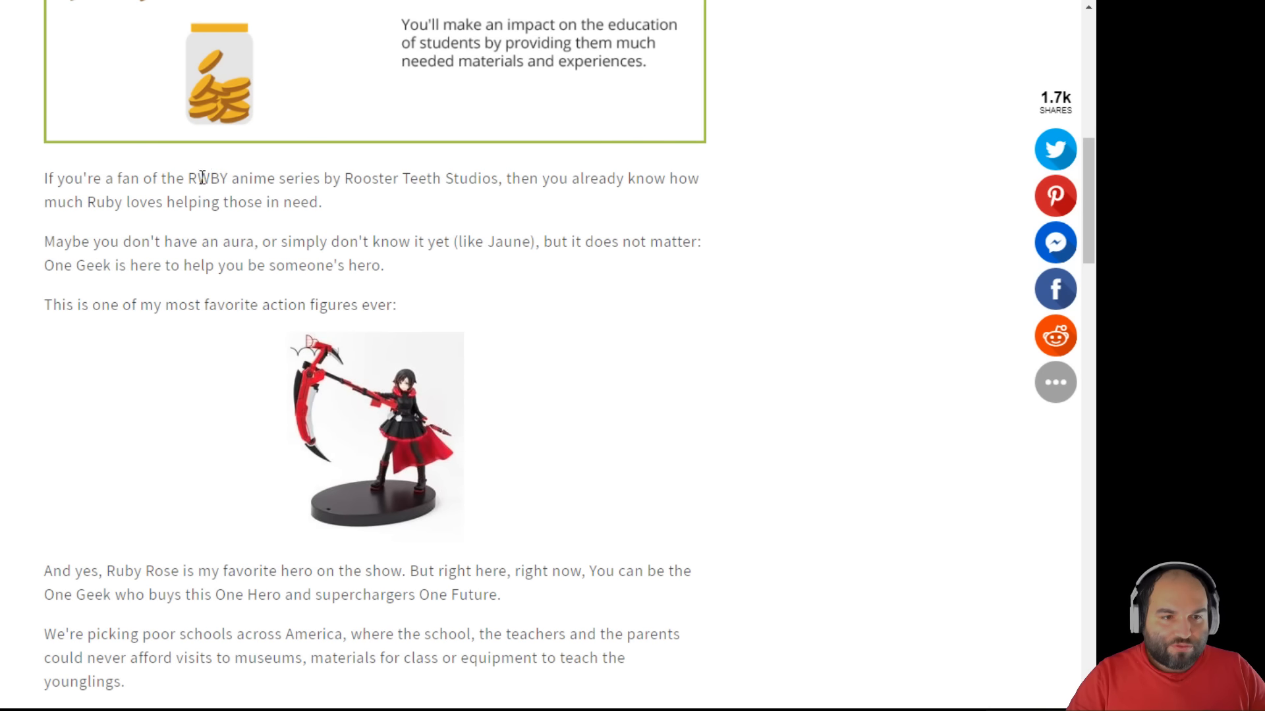
pyautogui.moveTo(189, 178); pyautogui.dragTo(494, 178)
pyautogui.click(338, 179)
pyautogui.click(496, 179)
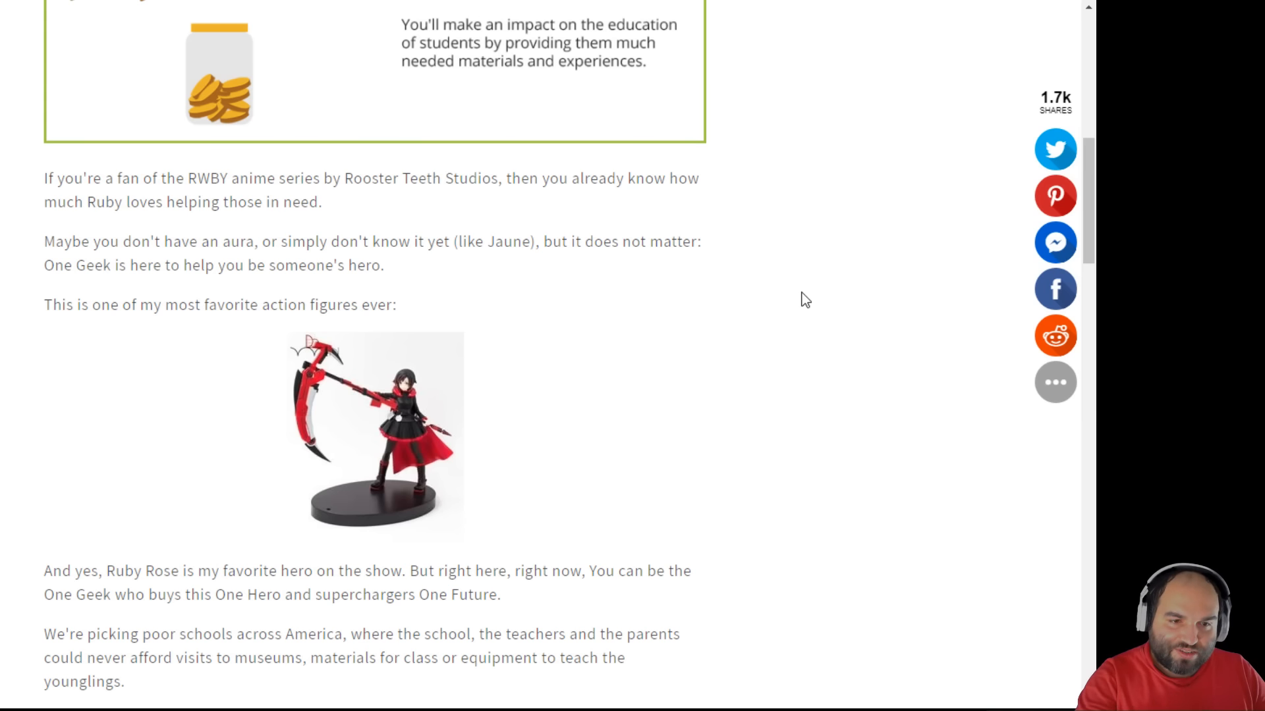
# - Read through the rest of the RWBY Merchandise page, highlighting key text again
pyautogui.scroll(-5, 805, 300)
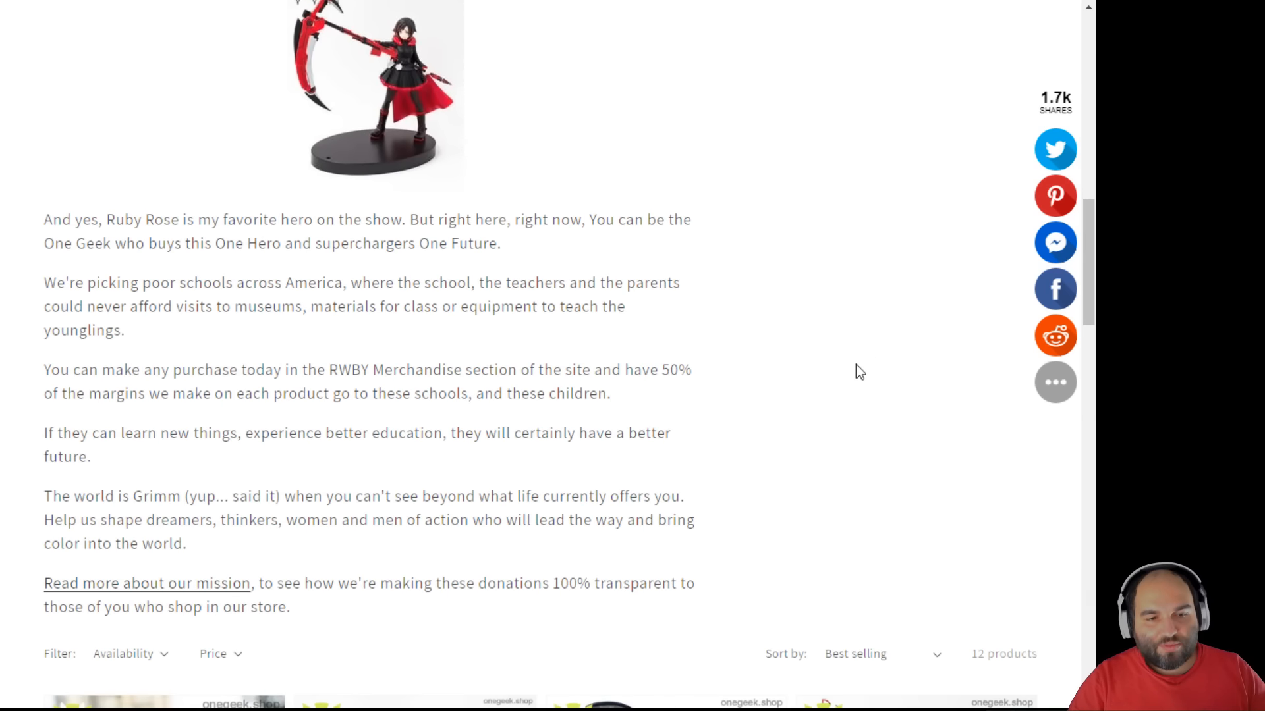
pyautogui.scroll(-2, 860, 380)
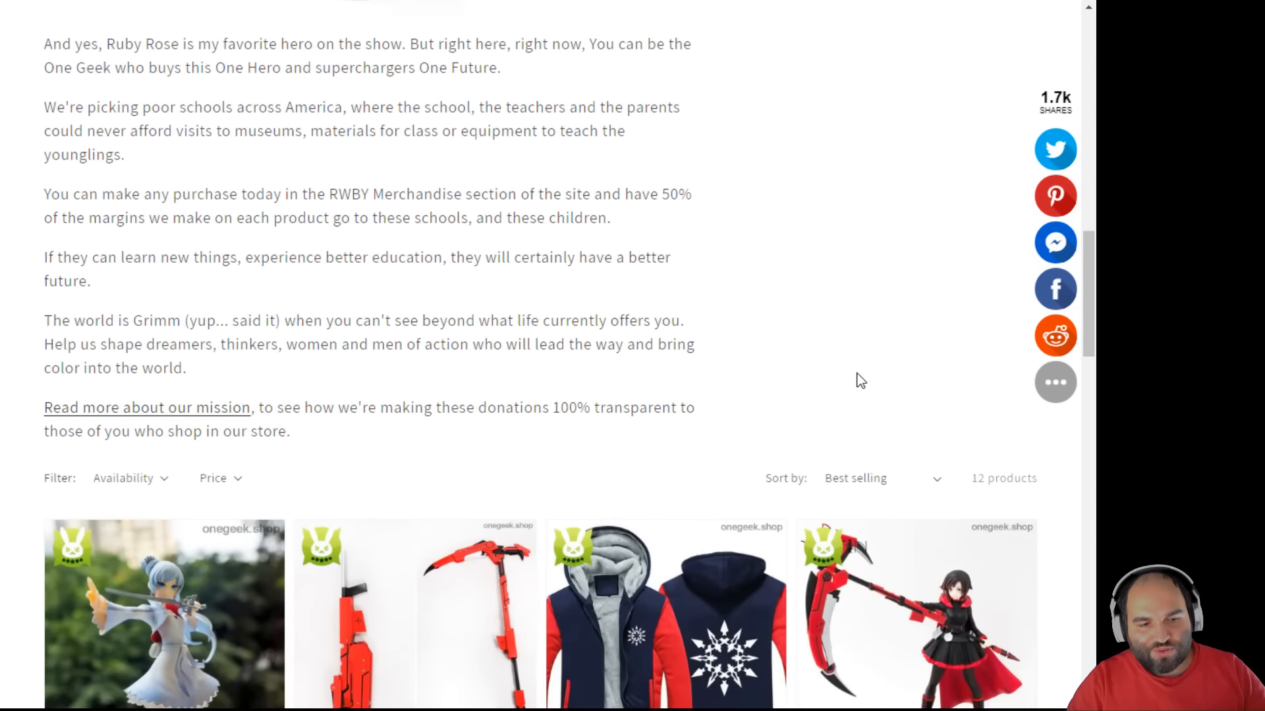
pyautogui.scroll(2, 856, 374)
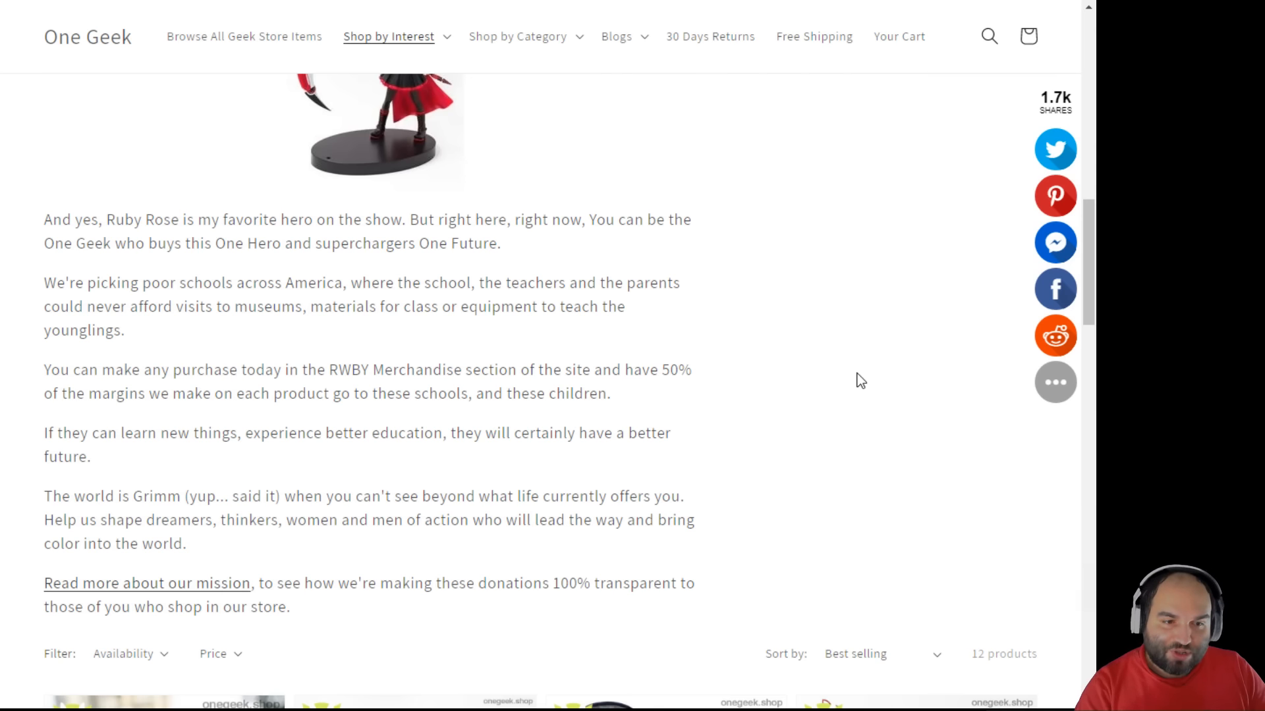
pyautogui.scroll(5, 856, 373)
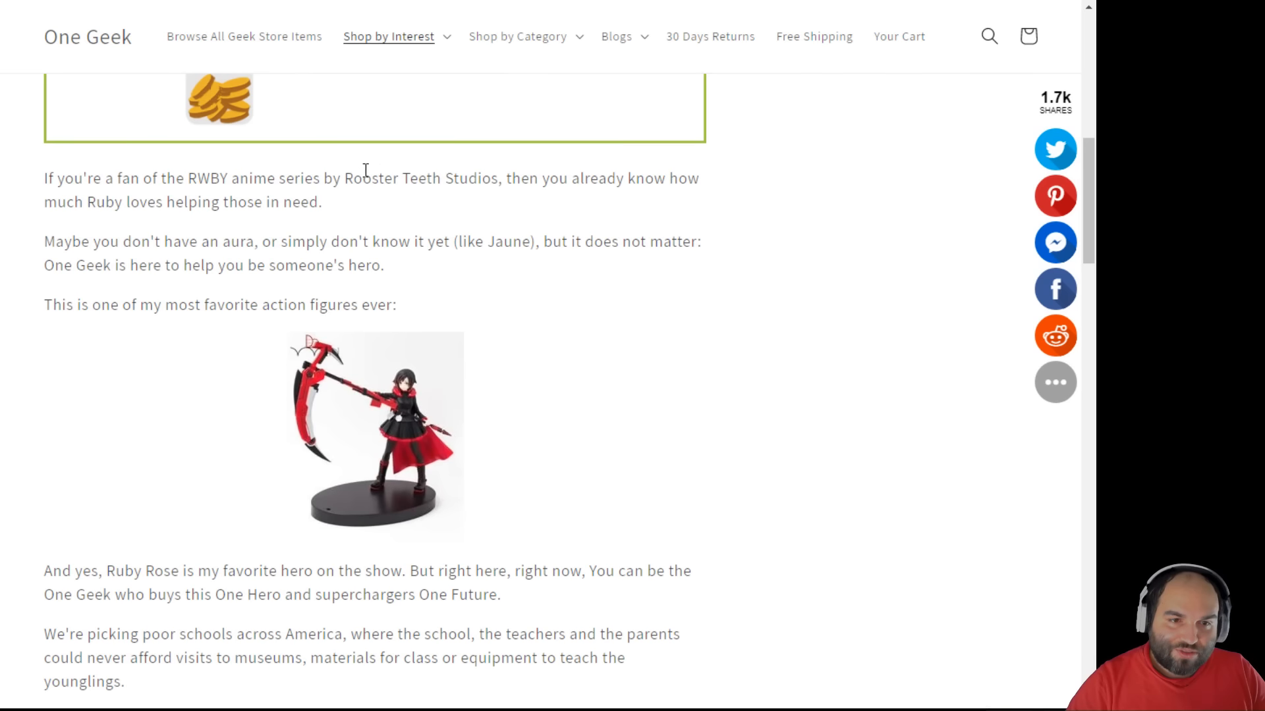
pyautogui.moveTo(341, 179); pyautogui.dragTo(499, 180)
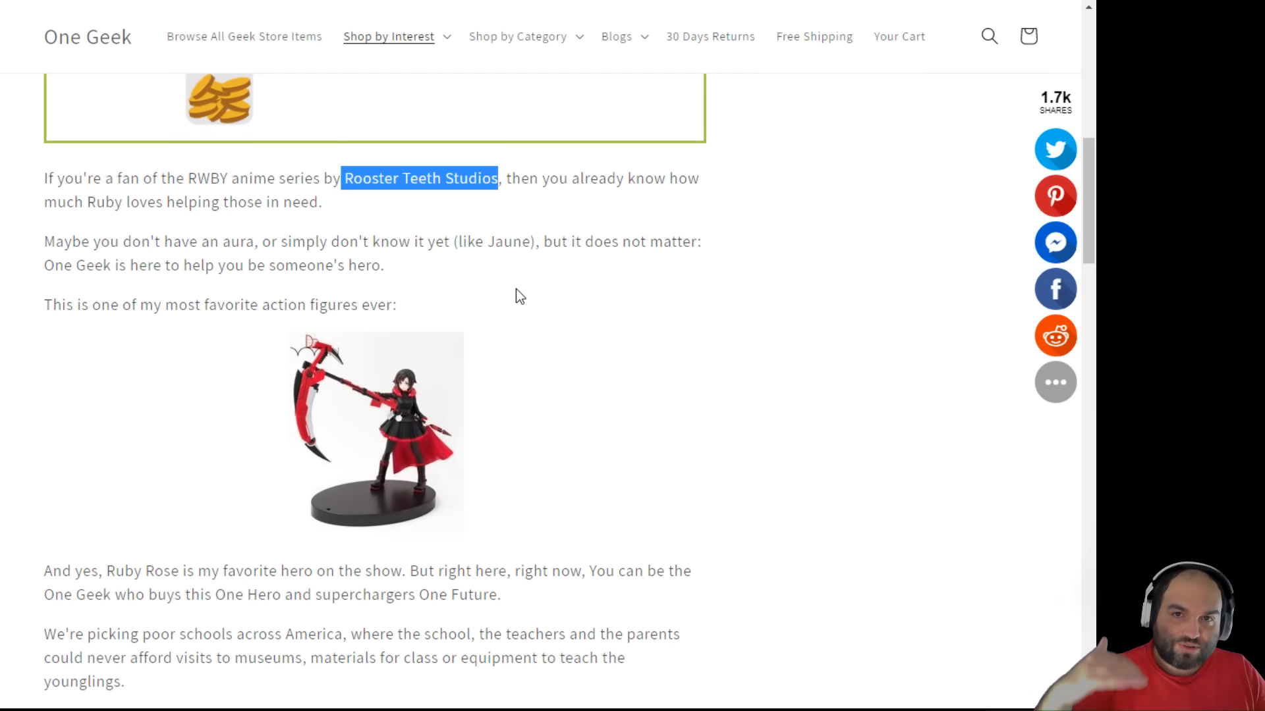
pyautogui.scroll(3, 516, 295)
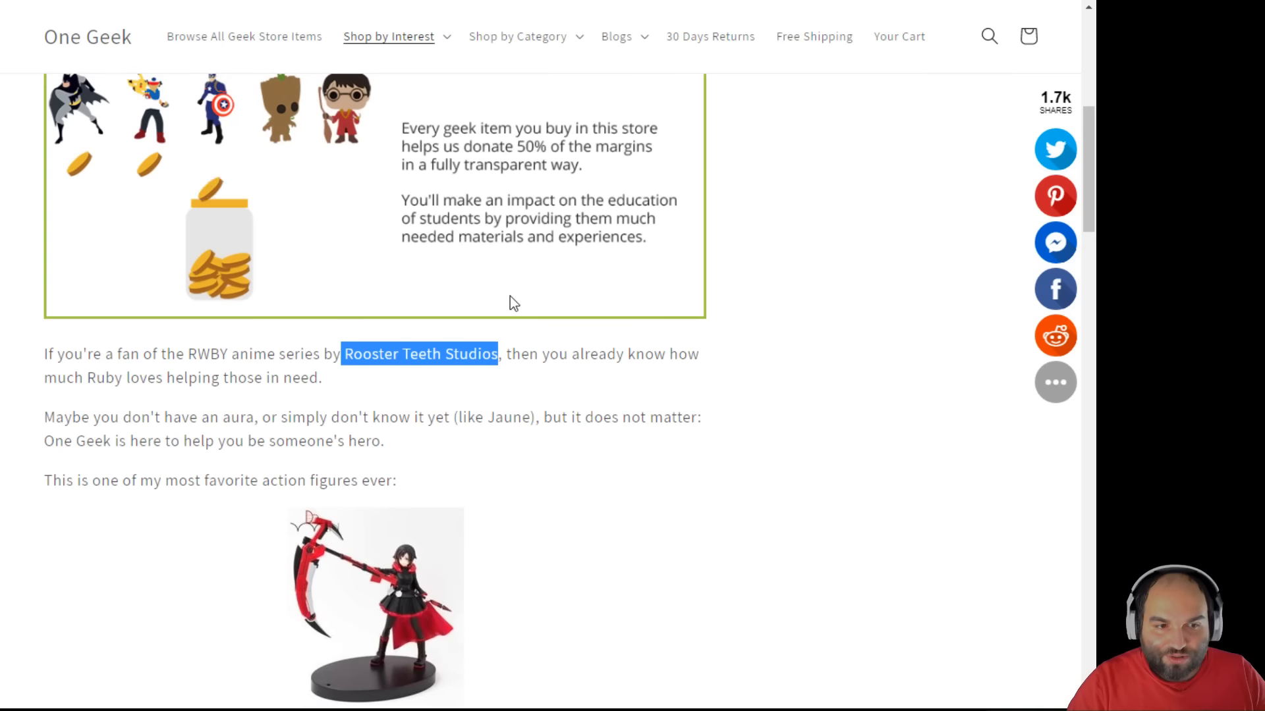
pyautogui.scroll(-6, 681, 454)
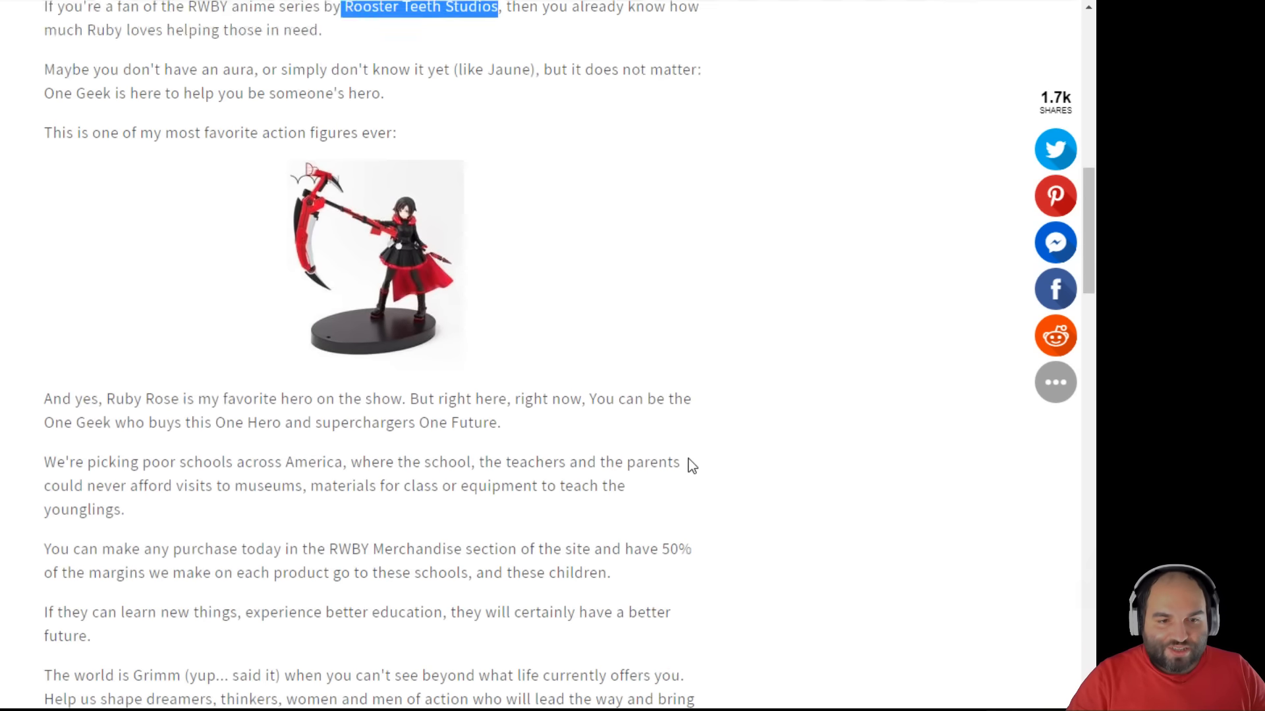
pyautogui.scroll(-3, 689, 459)
pyautogui.scroll(4, 687, 463)
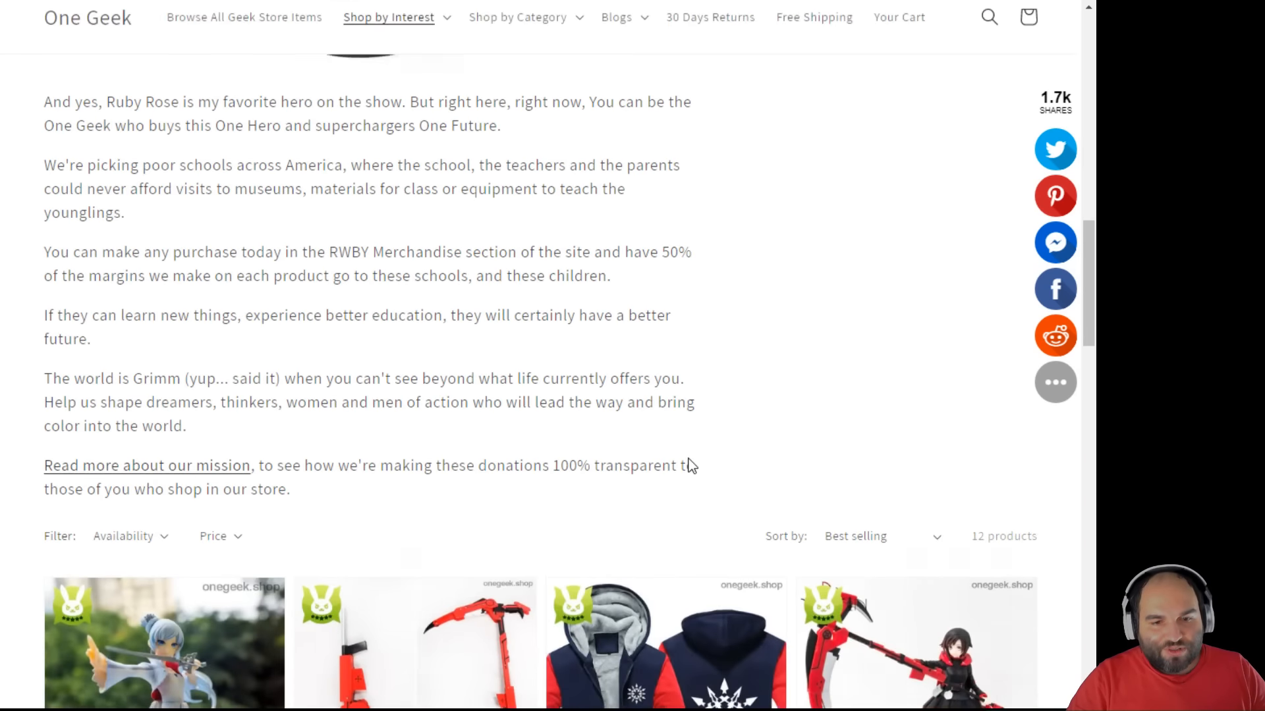
pyautogui.scroll(-5, 690, 465)
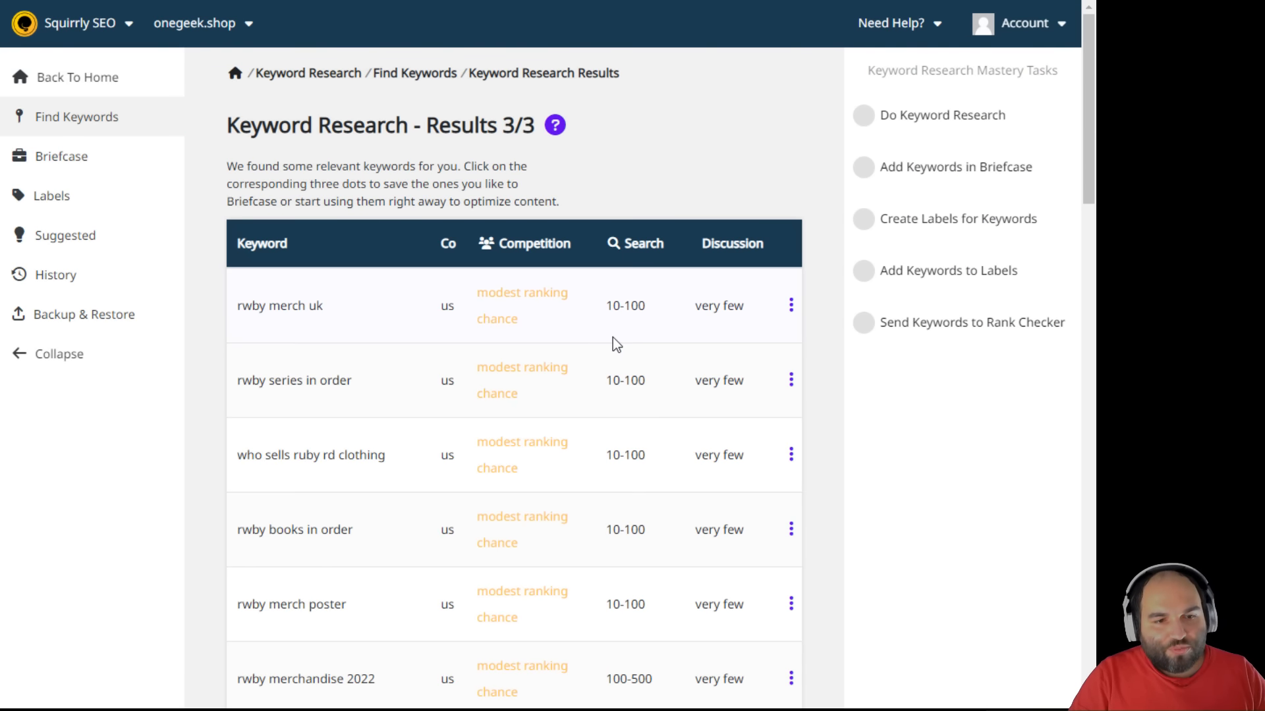
# - Save 'rwby merch uk' from the keyword results to the Briefcase and open the Briefcase
pyautogui.scroll(-2, 612, 337)
pyautogui.scroll(2, 613, 337)
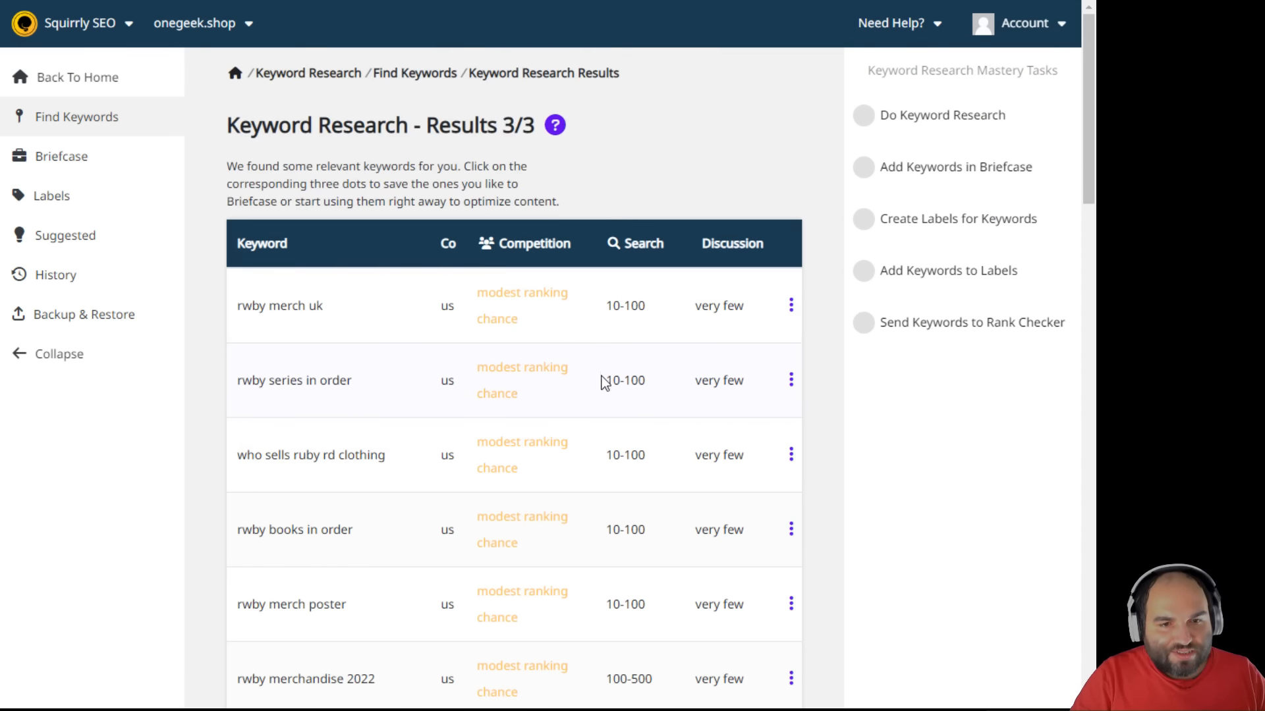
pyautogui.scroll(-1, 613, 385)
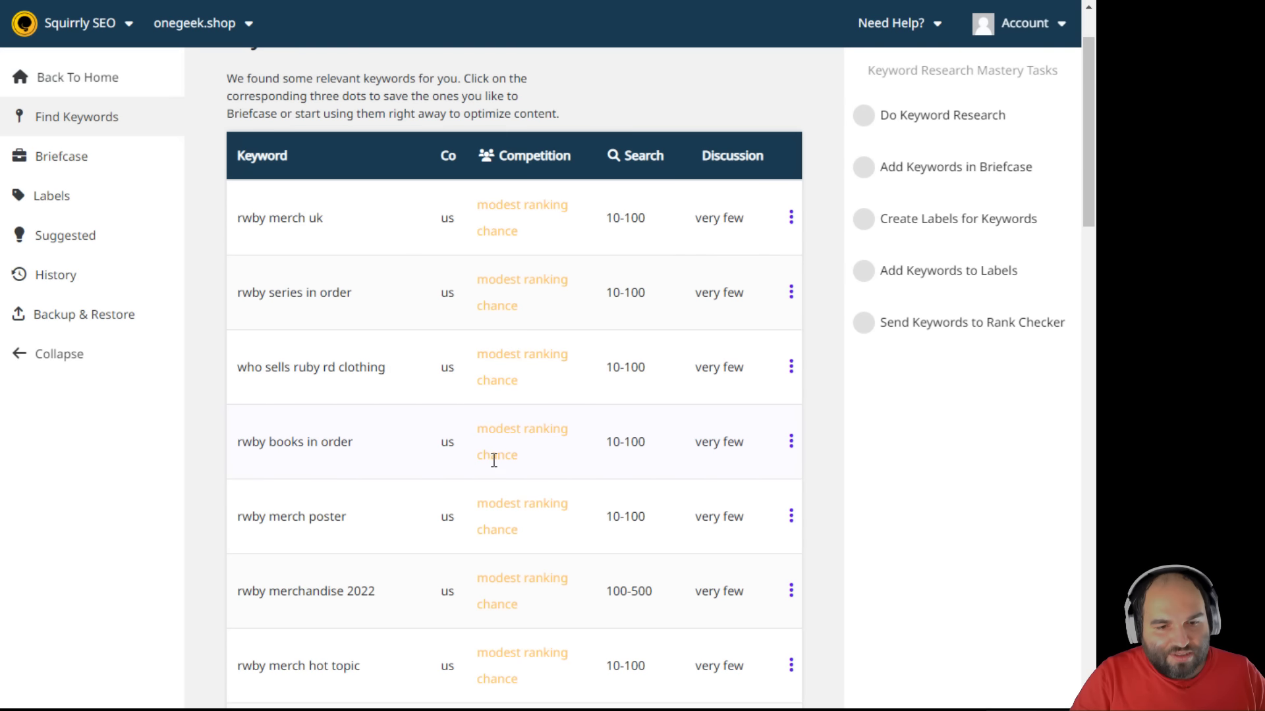
pyautogui.scroll(-1, 536, 472)
pyautogui.scroll(-2, 478, 561)
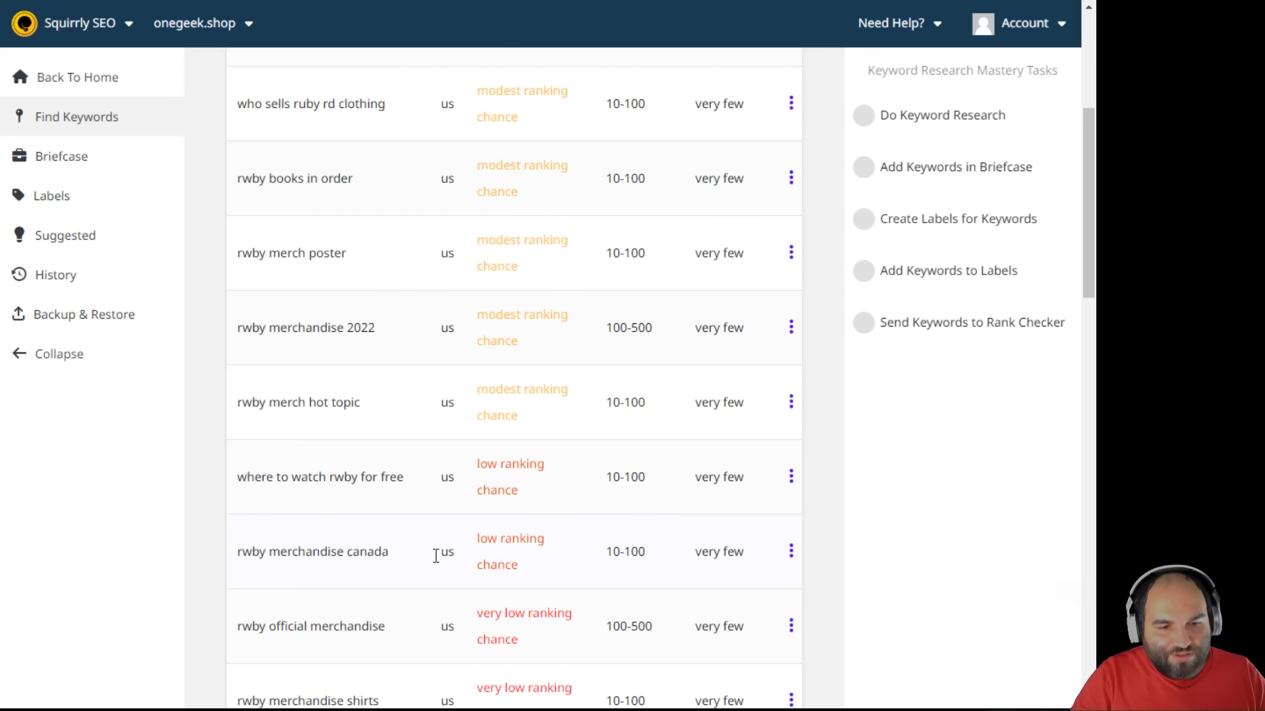
pyautogui.scroll(4, 396, 544)
pyautogui.scroll(-2, 402, 512)
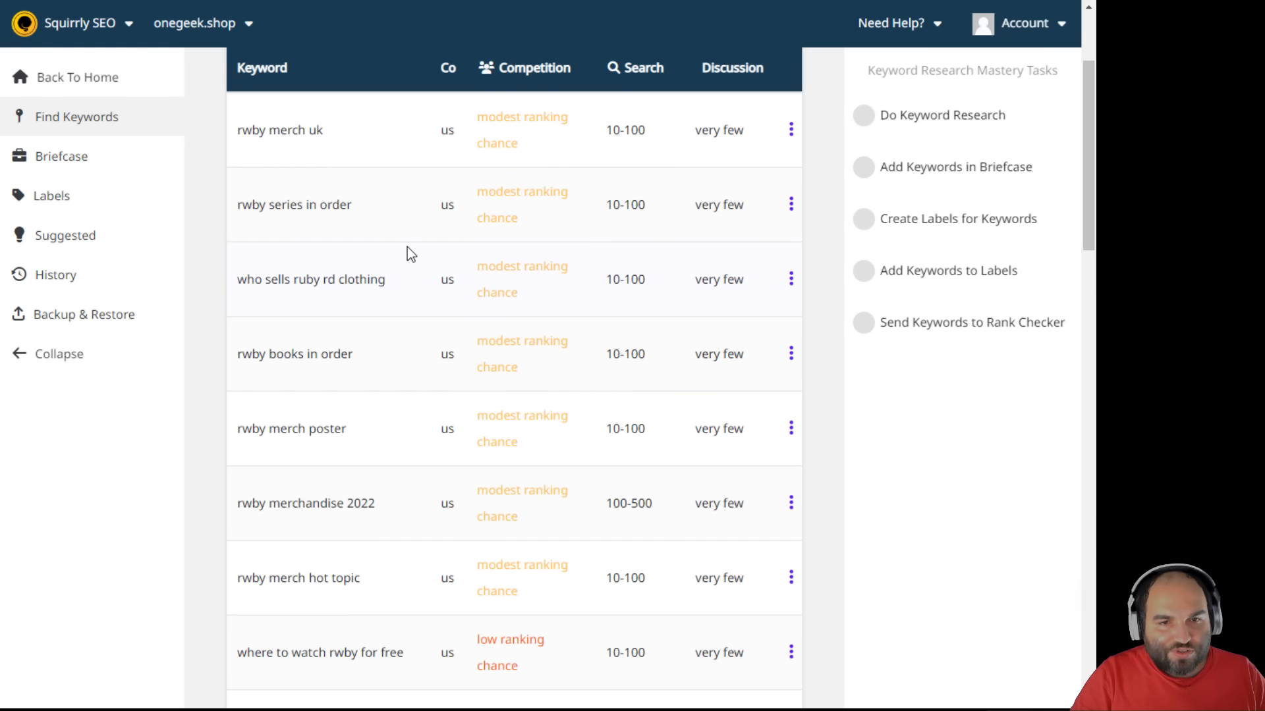
pyautogui.moveTo(266, 130); pyautogui.dragTo(365, 132)
pyautogui.click(370, 135)
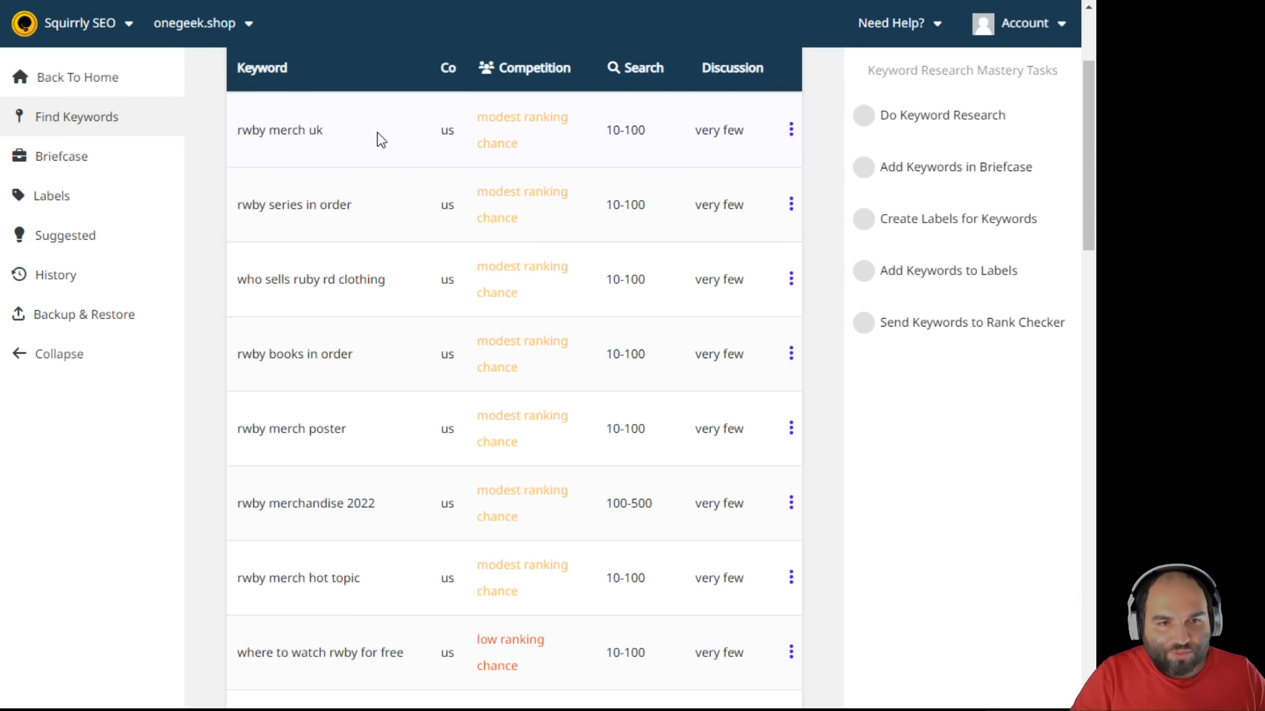
pyautogui.click(791, 130)
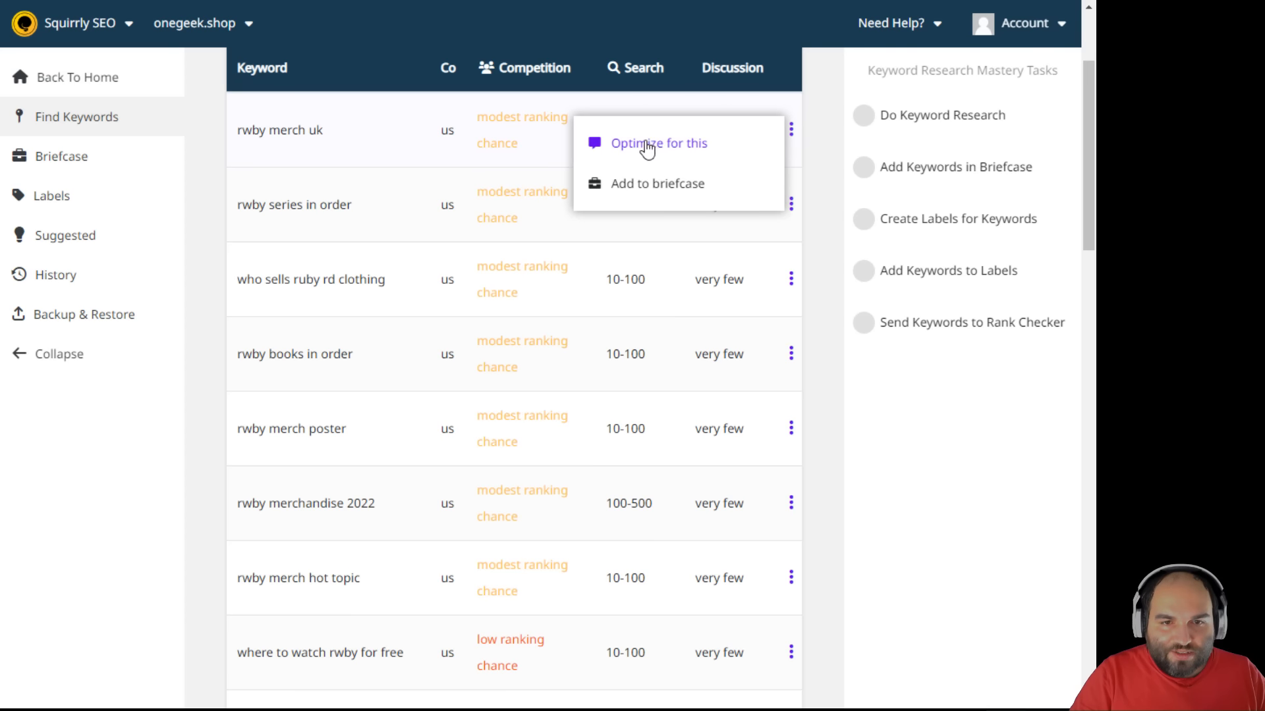
pyautogui.click(644, 184)
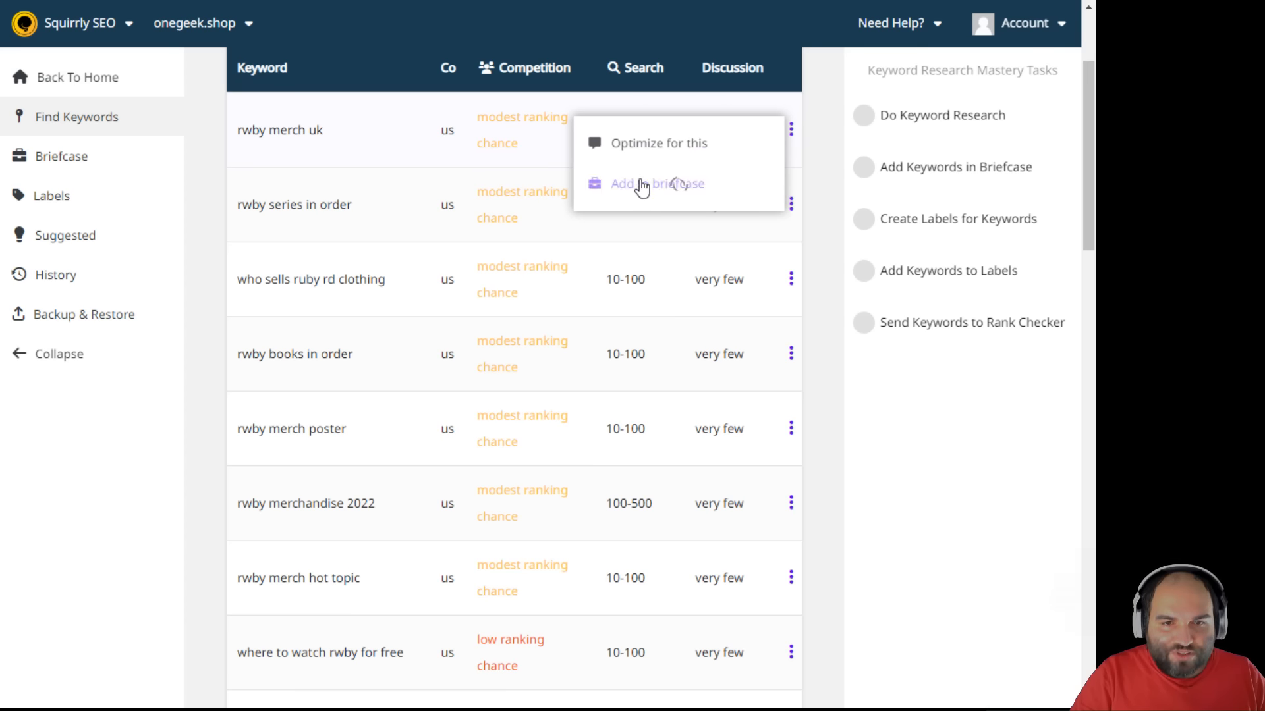
pyautogui.click(354, 1)
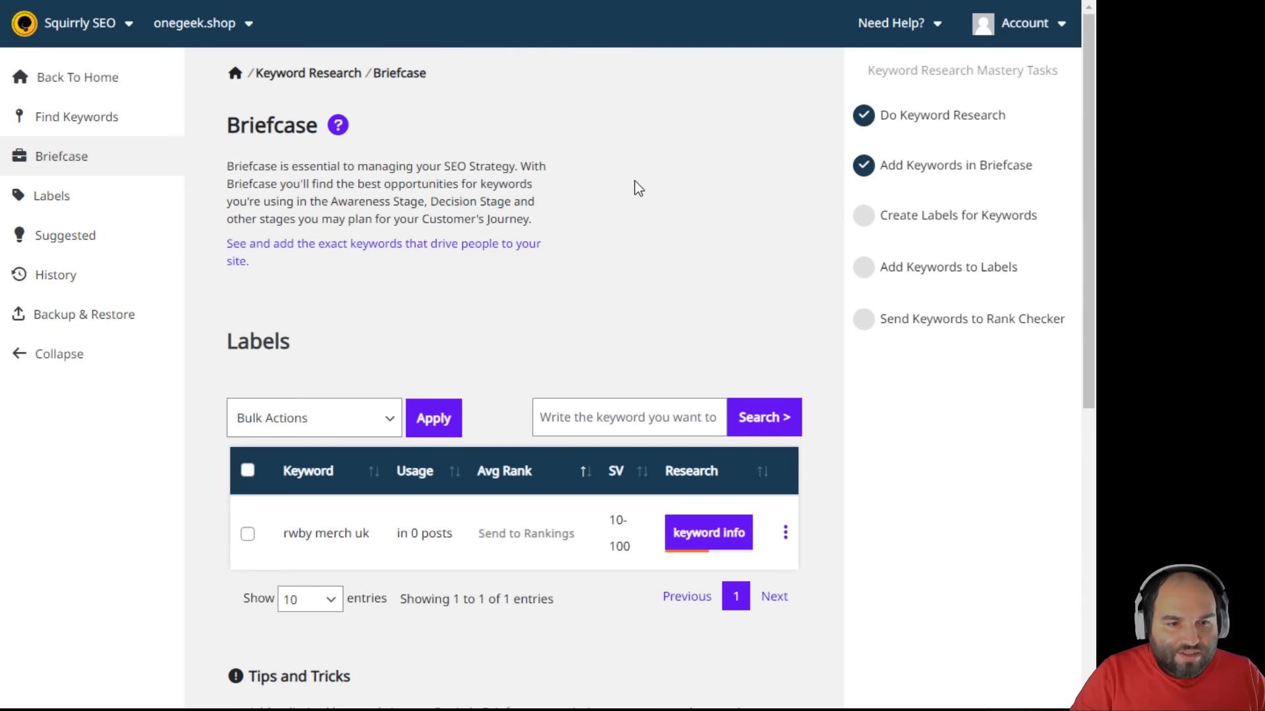
pyautogui.scroll(-1, 463, 322)
pyautogui.scroll(-2, 462, 321)
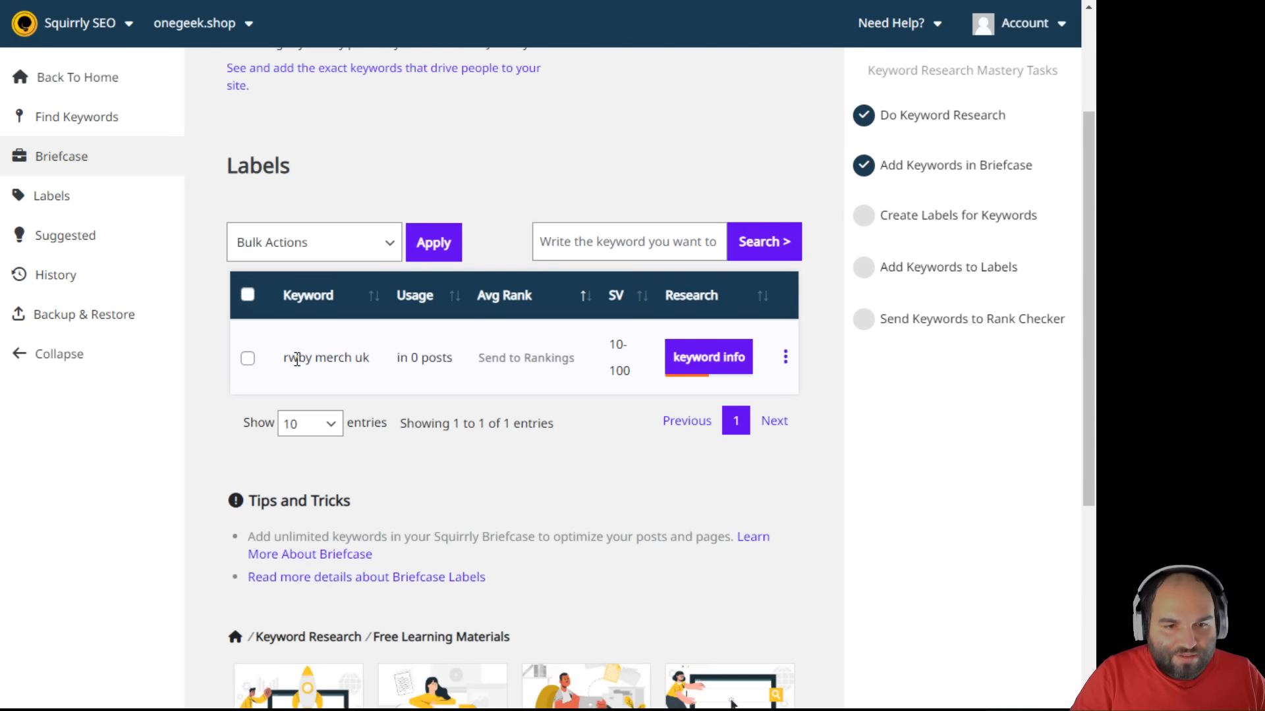
pyautogui.click(693, 364)
pyautogui.click(693, 399)
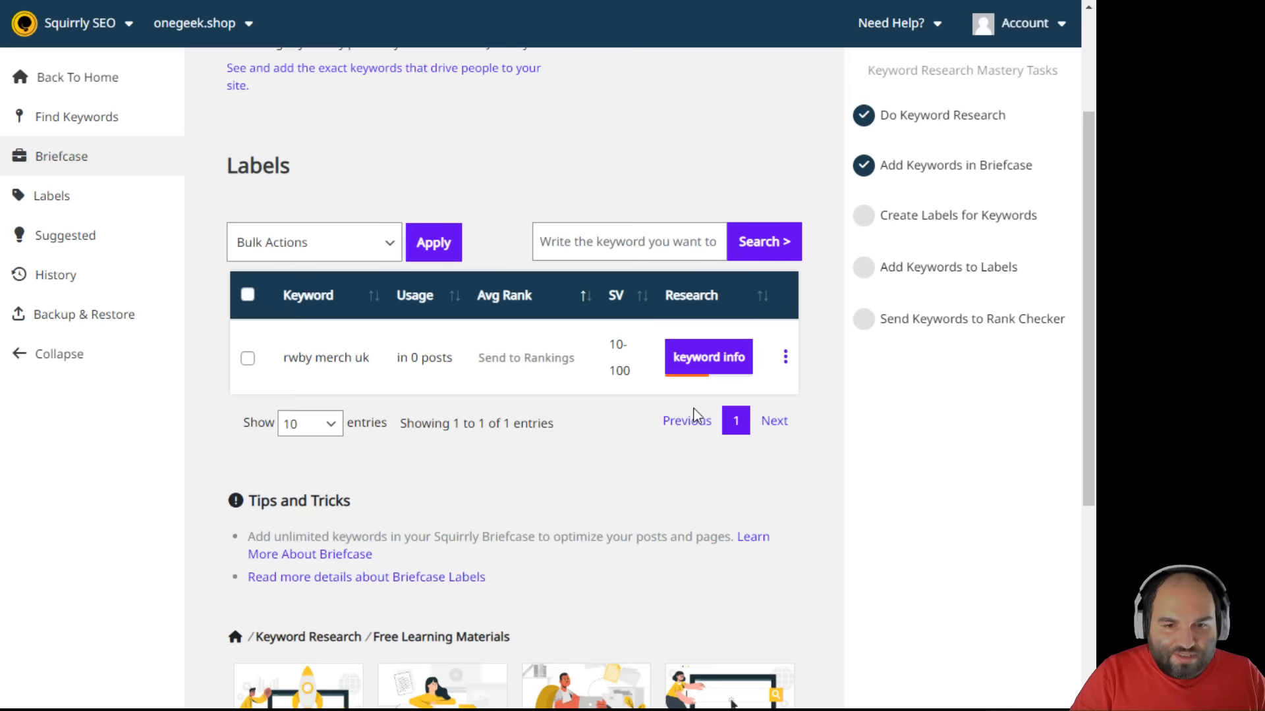
pyautogui.click(702, 357)
pyautogui.click(685, 456)
pyautogui.scroll(-2, 595, 470)
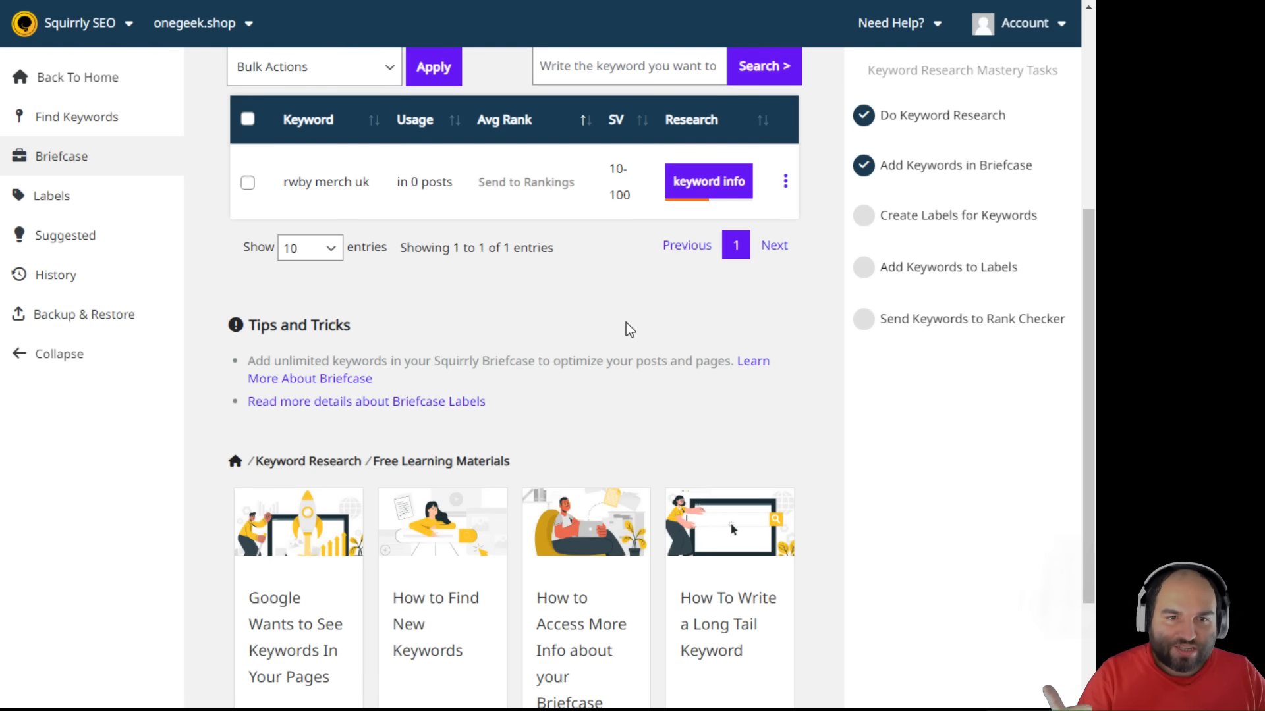
pyautogui.scroll(2, 626, 327)
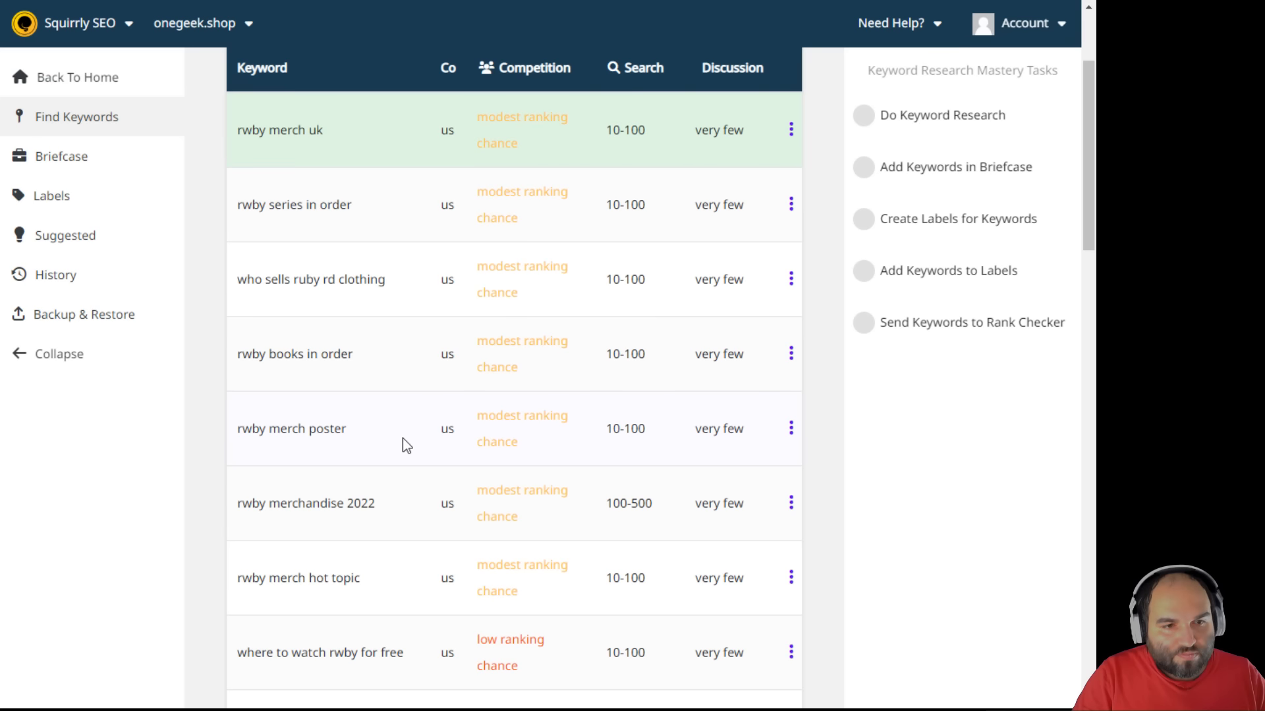
# - Save 'rwby series in order' and 'rwby books in order' to the Briefcase
pyautogui.scroll(3, 401, 446)
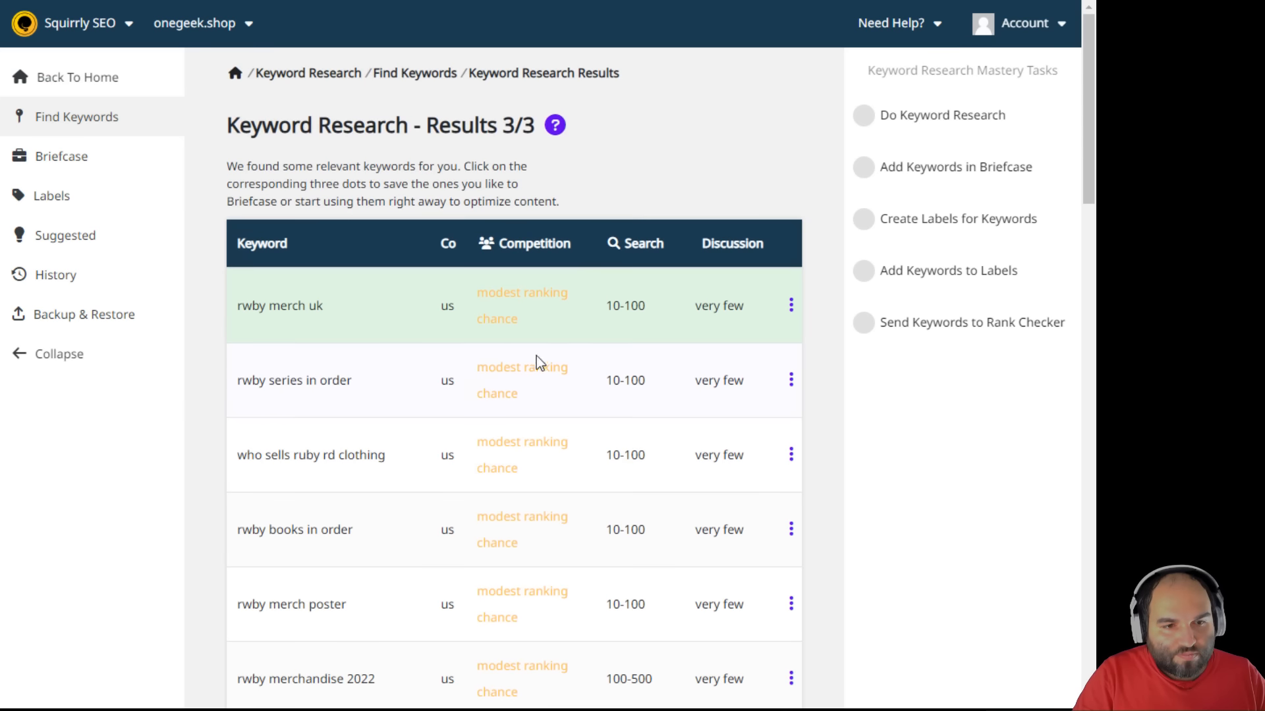
pyautogui.click(791, 380)
pyautogui.click(671, 435)
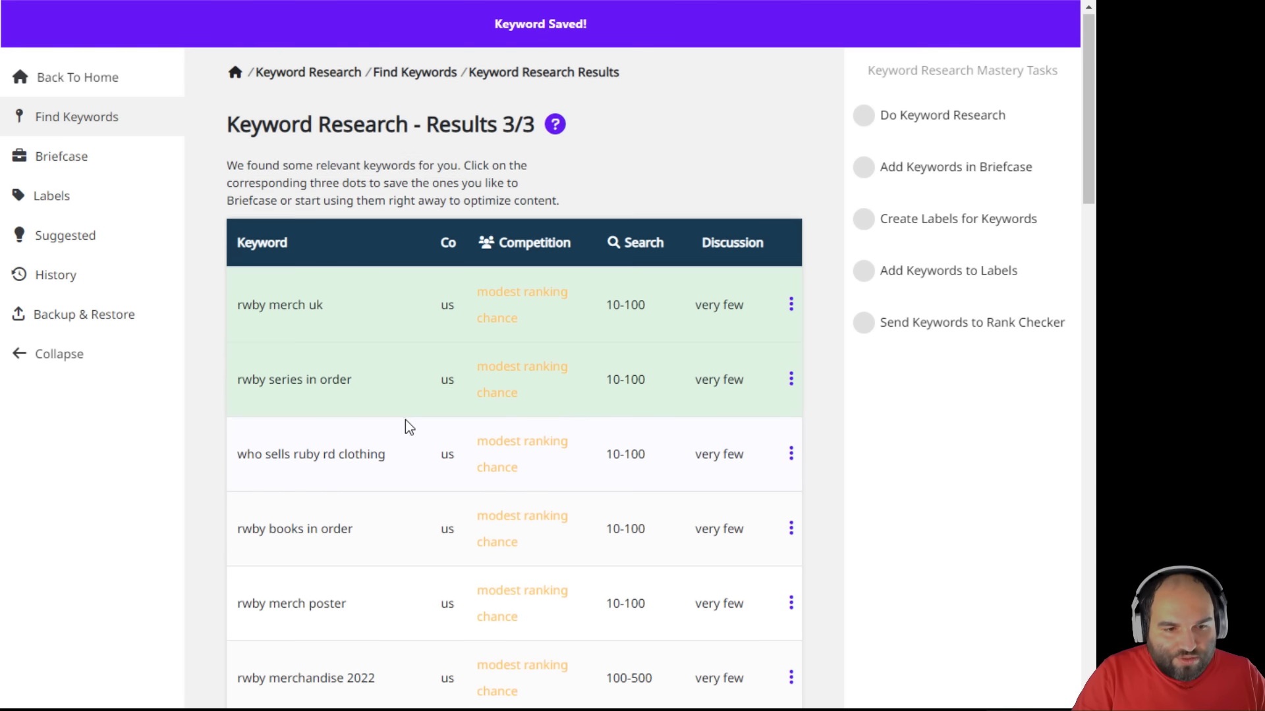
pyautogui.scroll(-4, 404, 426)
pyautogui.moveTo(268, 197); pyautogui.dragTo(407, 203)
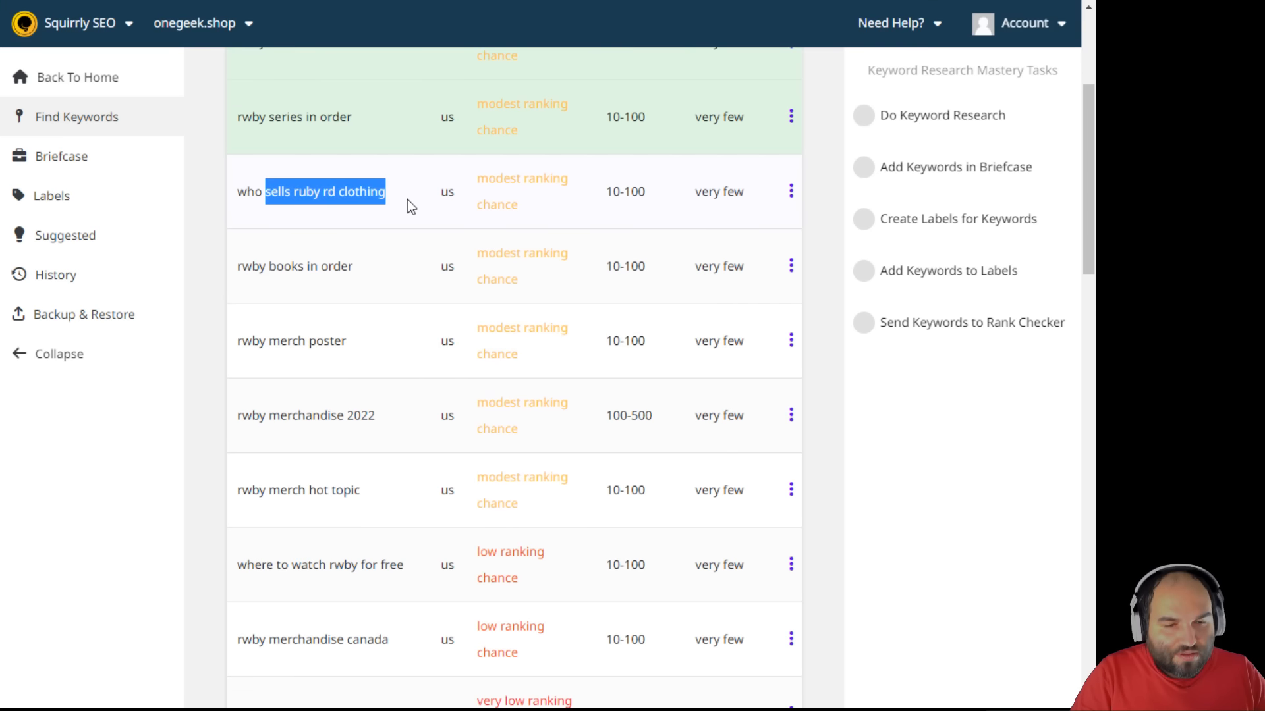
pyautogui.click(341, 310)
pyautogui.scroll(-1, 341, 311)
pyautogui.click(791, 179)
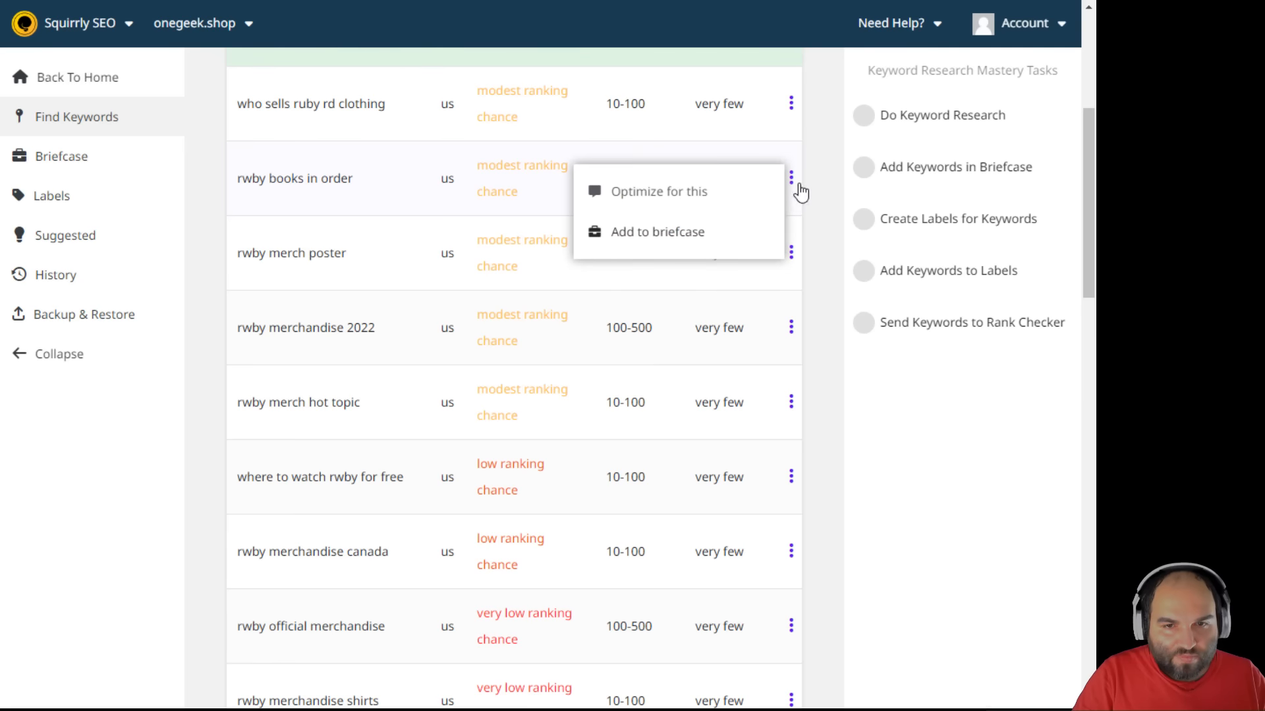
pyautogui.click(689, 237)
# - Add 'rwby merch poster' and 'rwby merchandise 2022' to the Briefcase
pyautogui.click(791, 253)
pyautogui.click(646, 307)
pyautogui.scroll(-3, 404, 451)
pyautogui.click(790, 152)
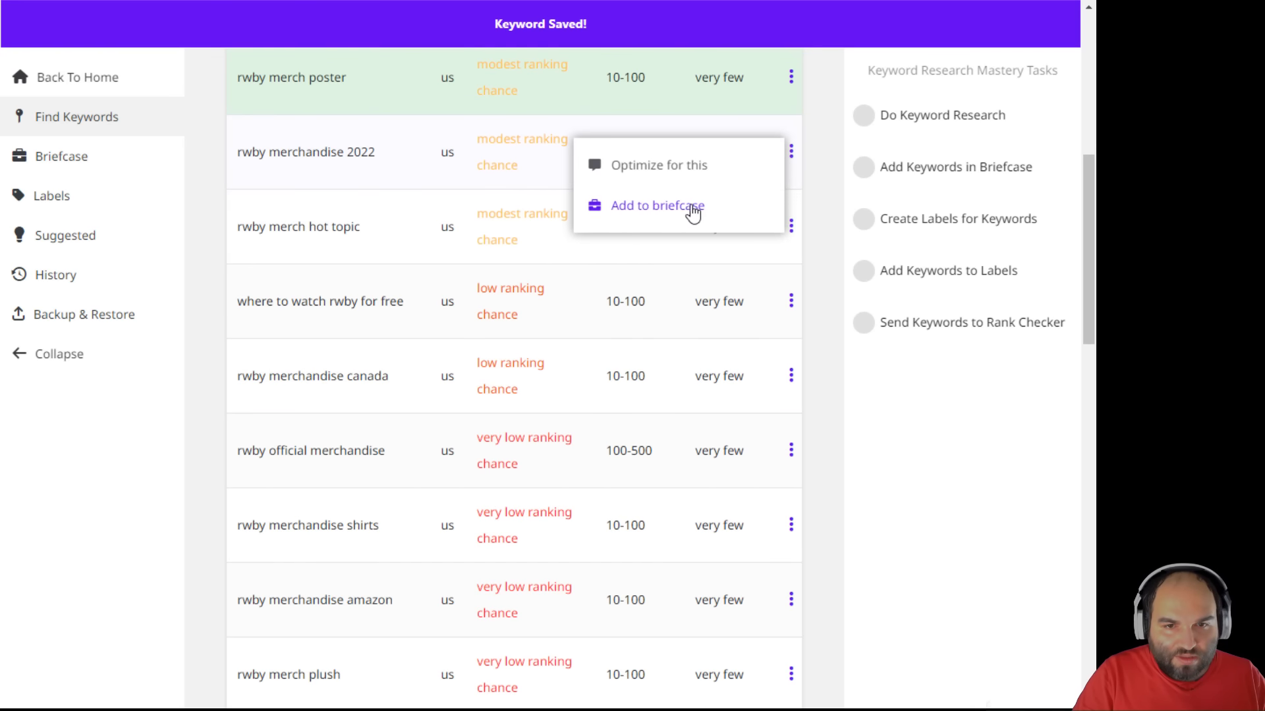
pyautogui.click(694, 205)
# - Scroll further through the results, reviewing keywords such as 'where to watch rwby for free'
pyautogui.scroll(-1, 393, 385)
pyautogui.moveTo(248, 218); pyautogui.dragTo(412, 293)
pyautogui.click(416, 296)
pyautogui.scroll(-1, 407, 309)
pyautogui.moveTo(252, 274); pyautogui.dragTo(390, 277)
pyautogui.scroll(-1, 395, 287)
pyautogui.scroll(-1, 397, 294)
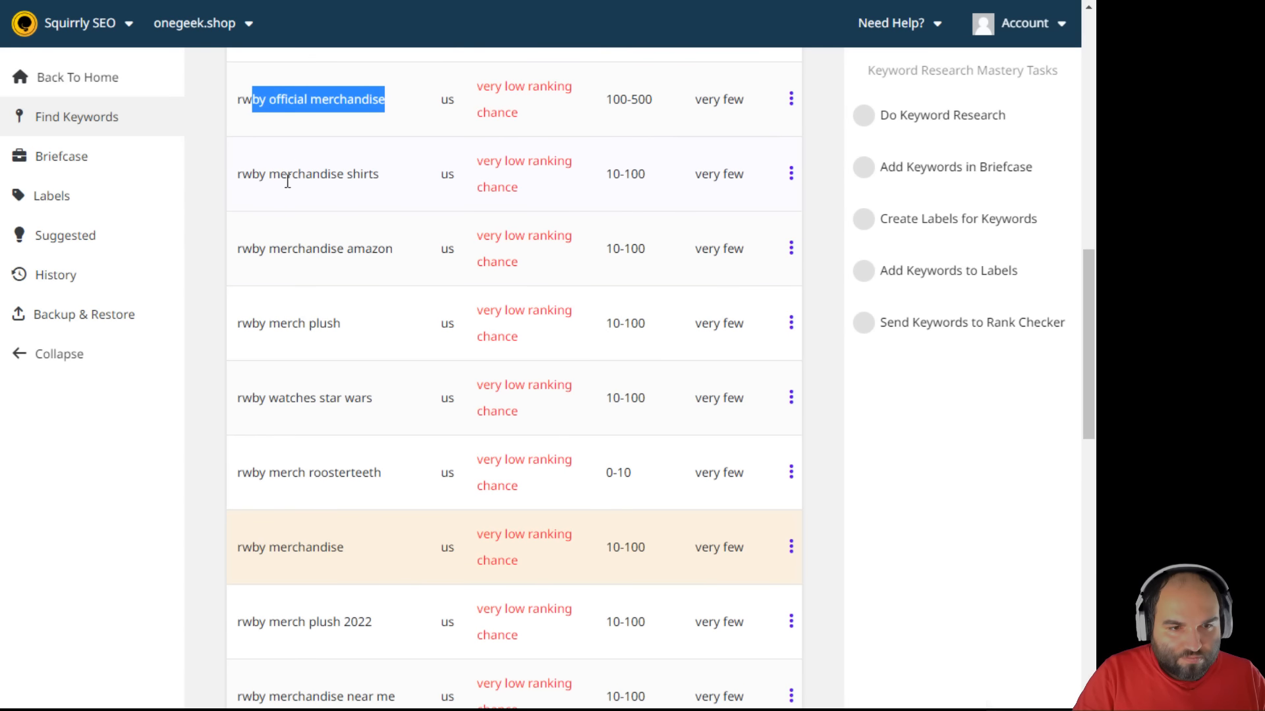
pyautogui.click(294, 349)
pyautogui.scroll(-2, 303, 349)
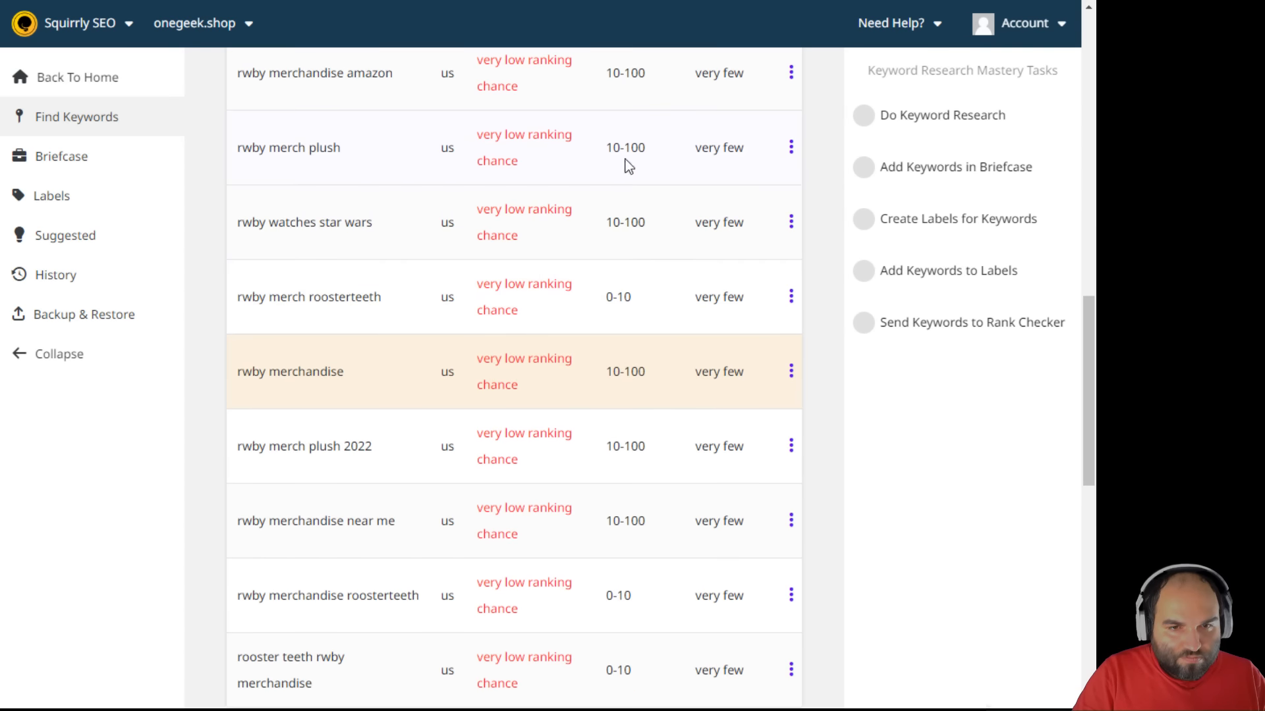
# - Check the ranking chance of 'rwby merchandise' and save it to the Briefcase
pyautogui.moveTo(486, 134); pyautogui.dragTo(544, 176)
pyautogui.click(544, 177)
pyautogui.scroll(-2, 468, 262)
pyautogui.keyDown('shift'); pyautogui.click(327, 196); pyautogui.keyUp('shift')
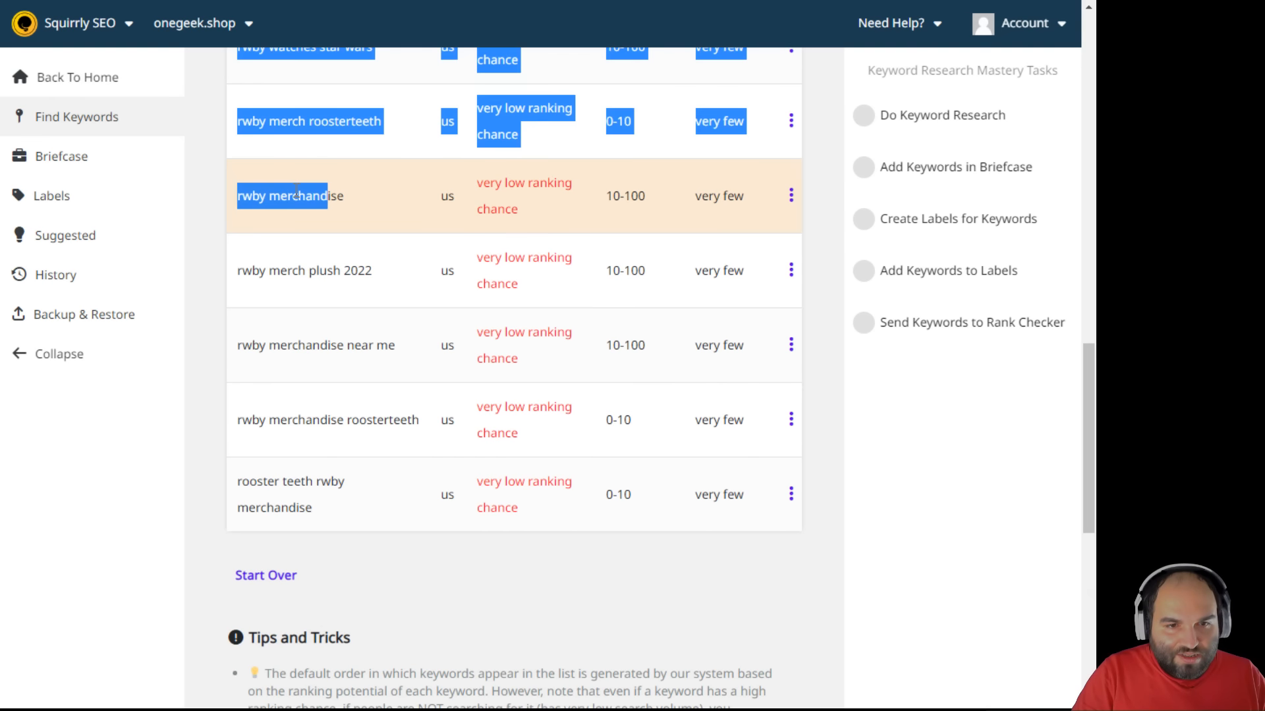
pyautogui.moveTo(536, 210); pyautogui.dragTo(236, 196)
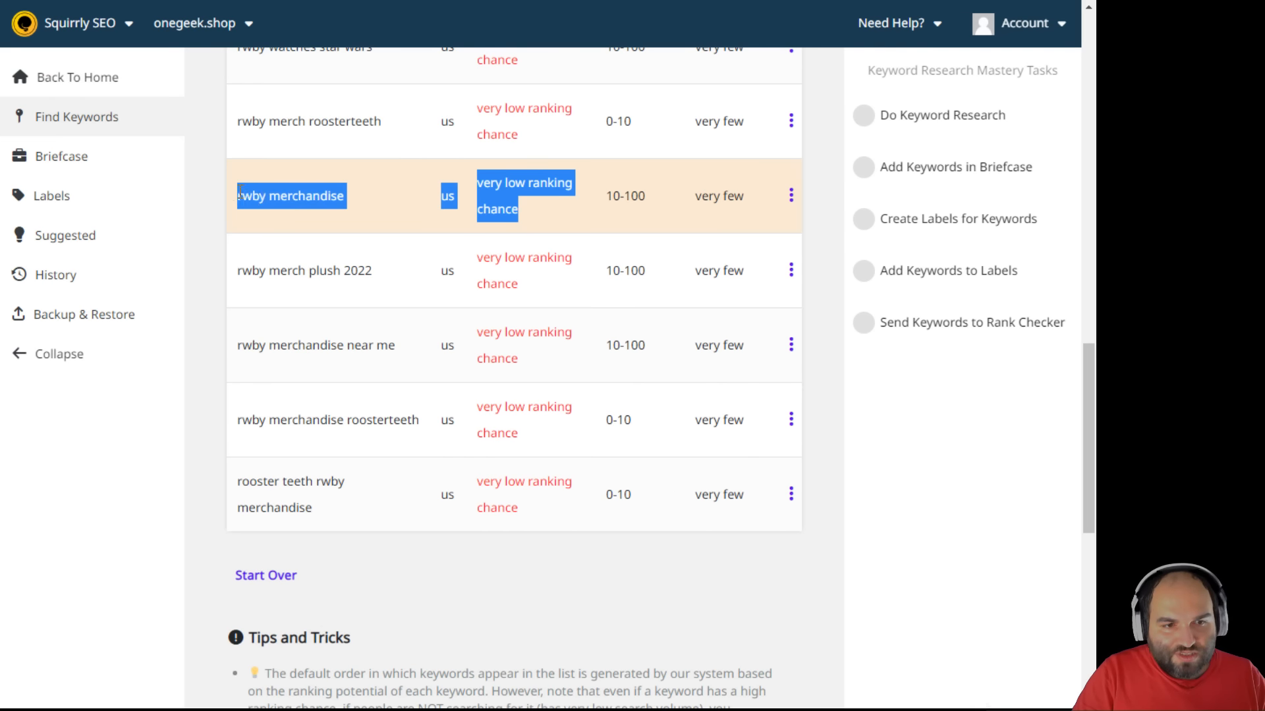
pyautogui.moveTo(791, 197)
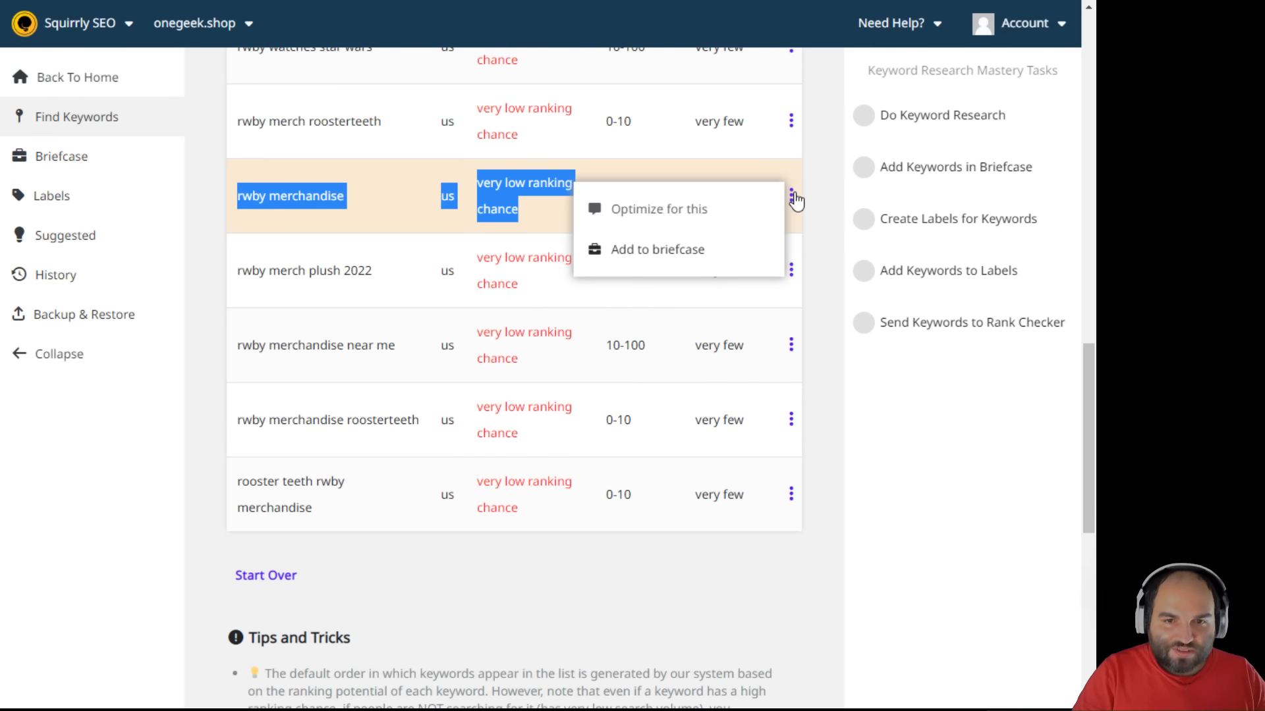
pyautogui.click(683, 253)
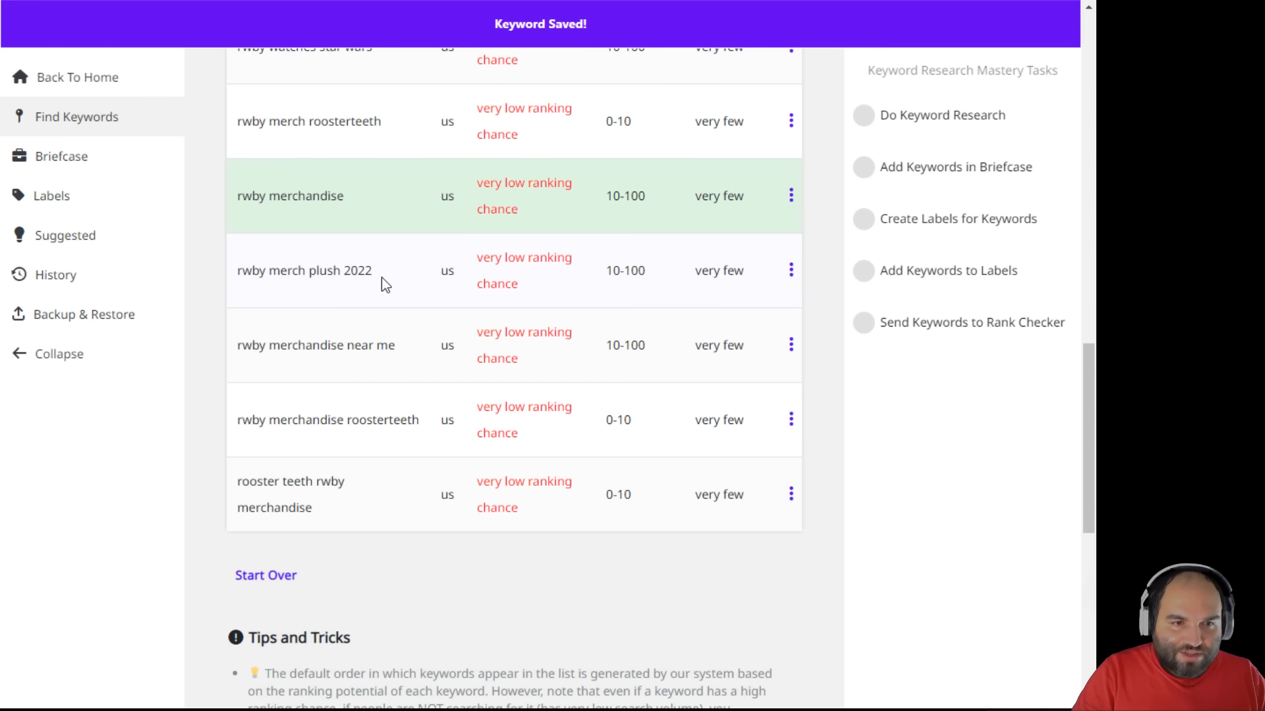
pyautogui.scroll(-10, 432, 409)
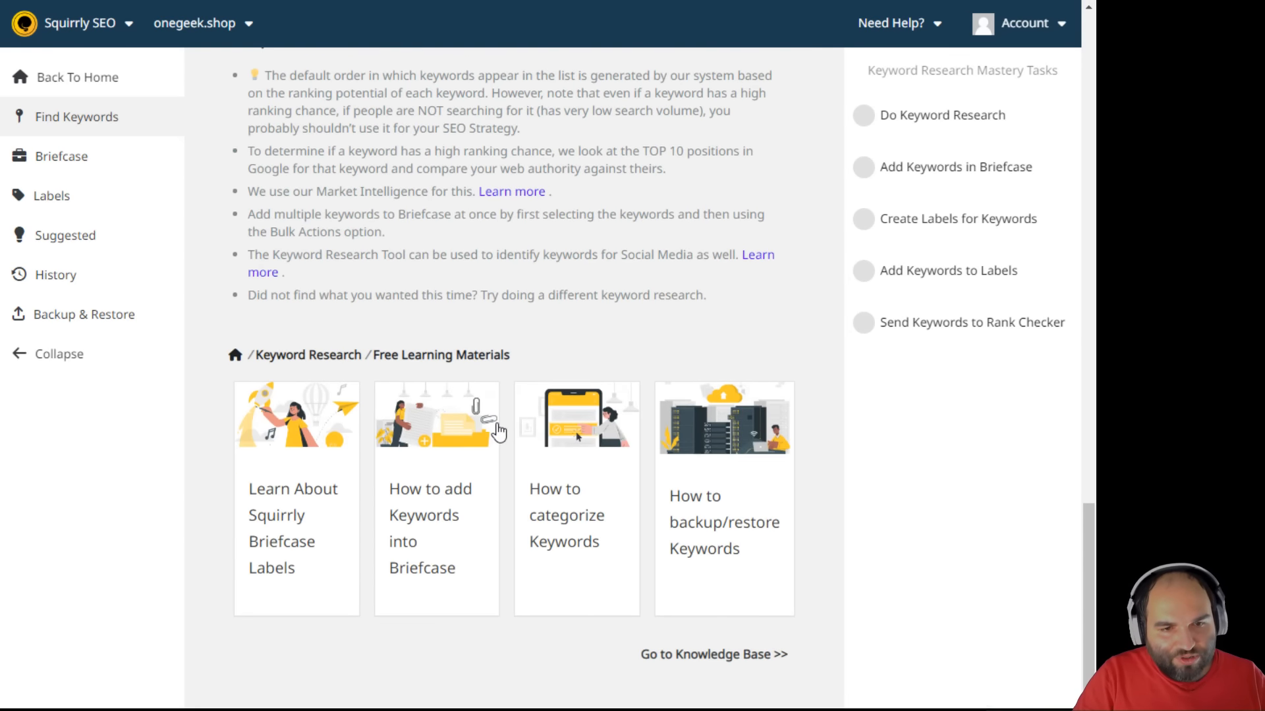
pyautogui.scroll(15, 497, 430)
pyautogui.scroll(2, 505, 420)
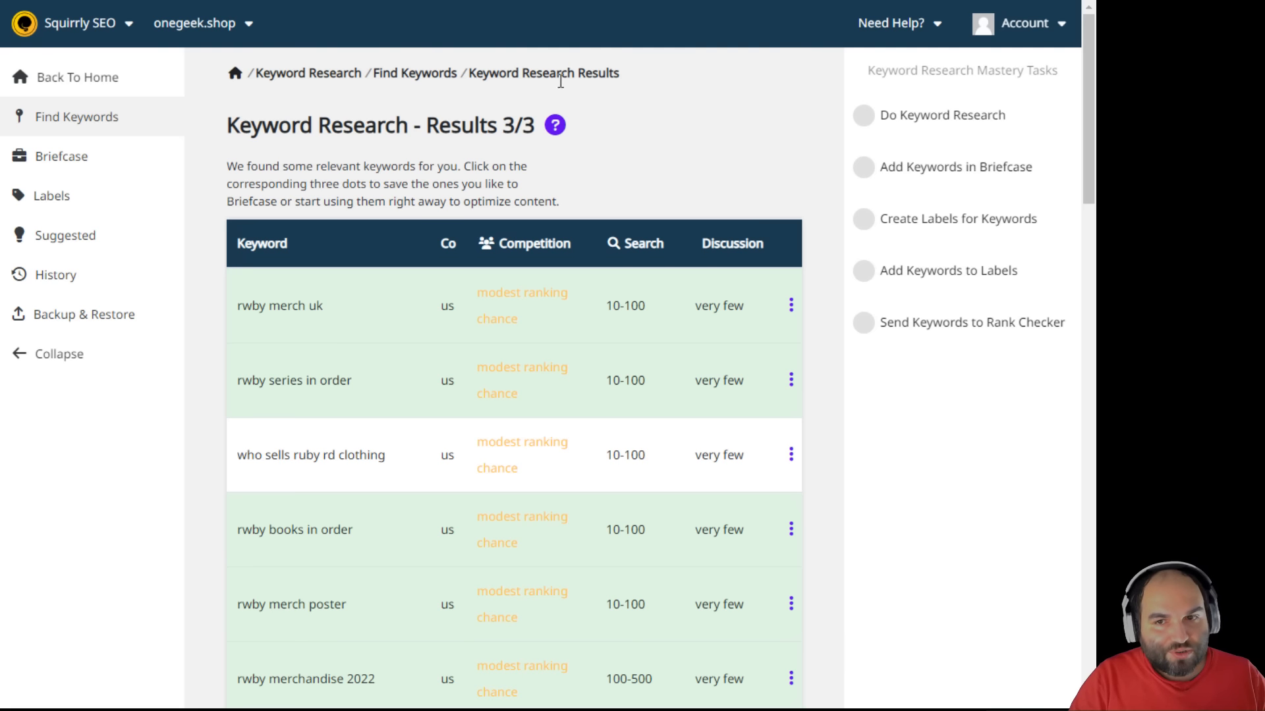
pyautogui.click(102, 31)
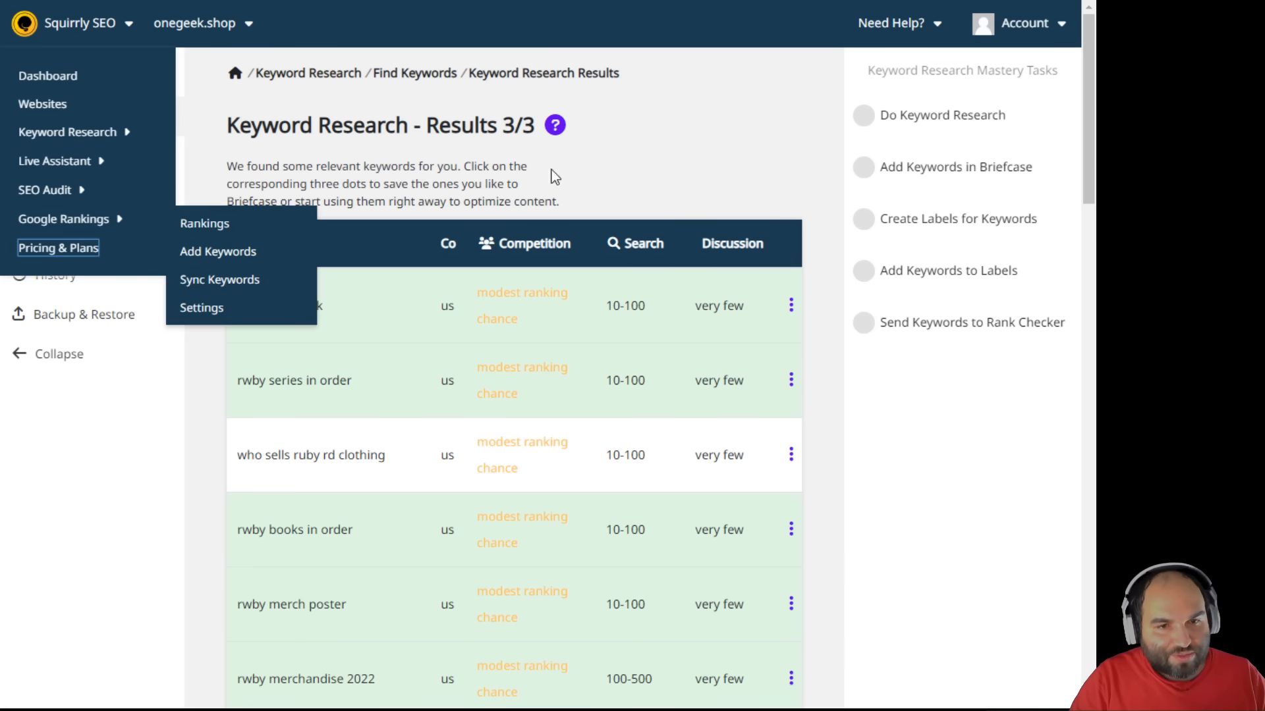
# - Start the 7-day Business plan trial from Pricing & Plans and return to the dashboard
pyautogui.click(78, 250)
pyautogui.scroll(-15, 639, 414)
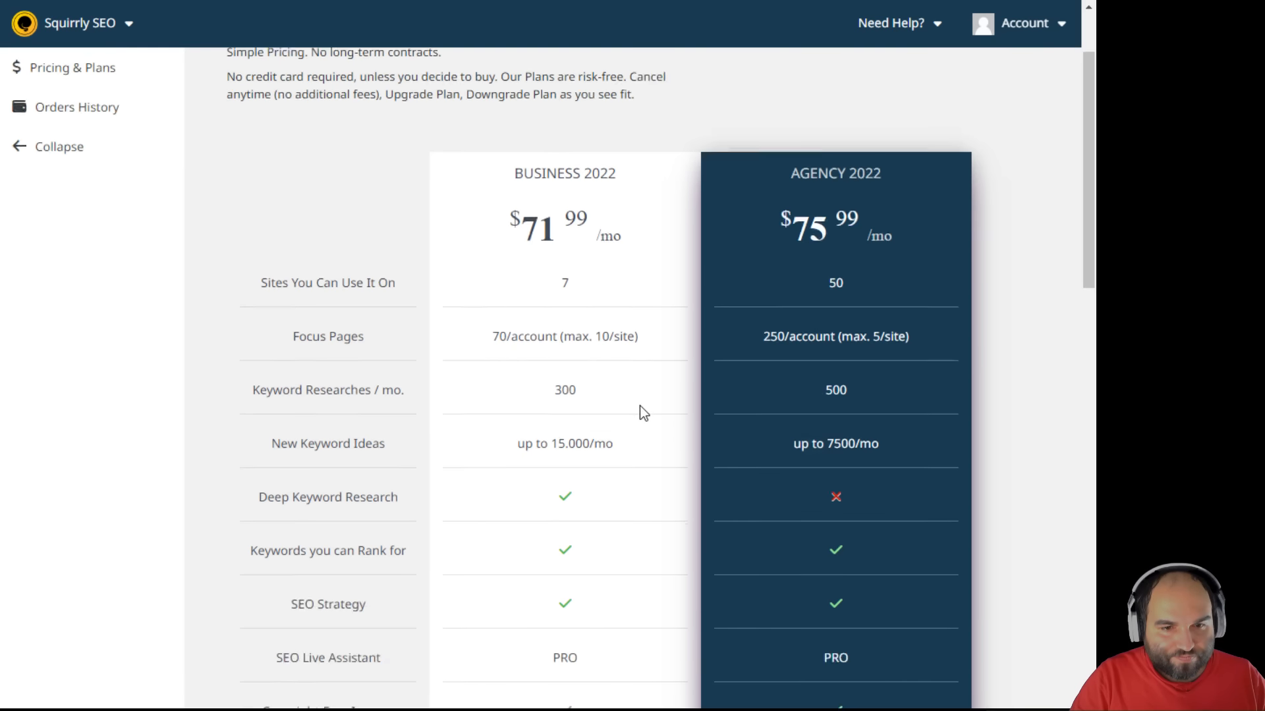
pyautogui.click(587, 395)
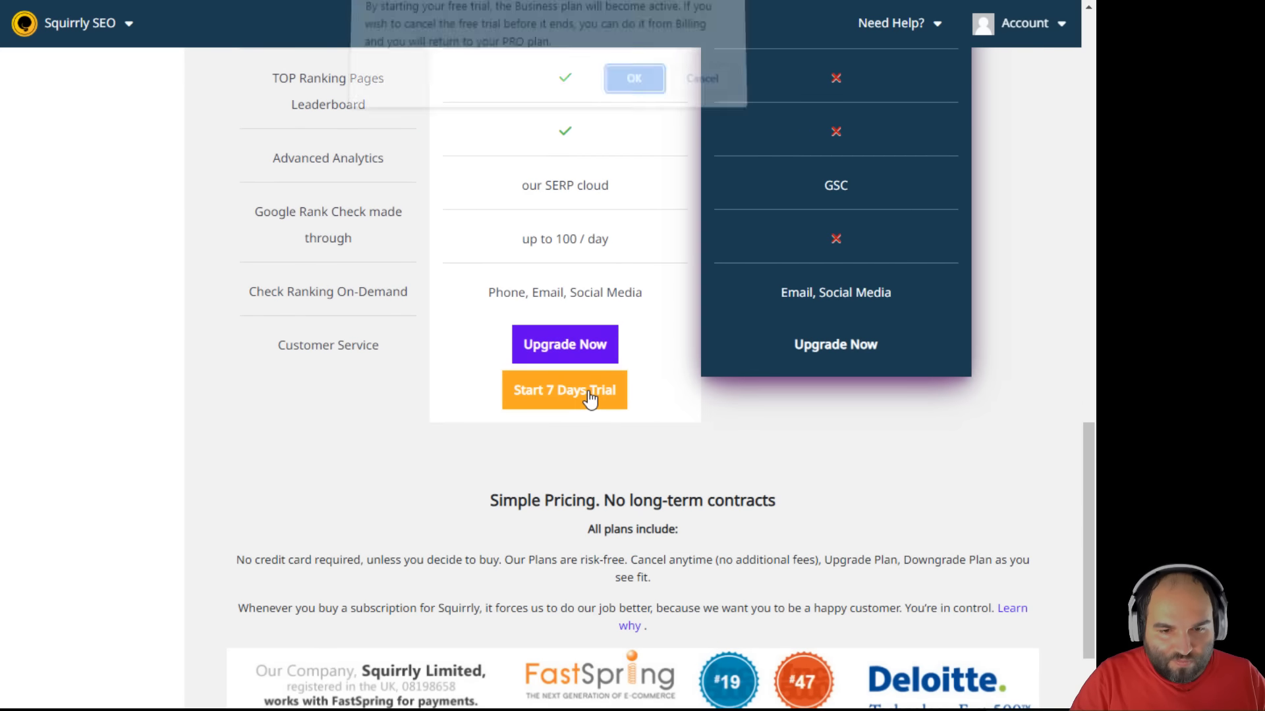
pyautogui.click(649, 88)
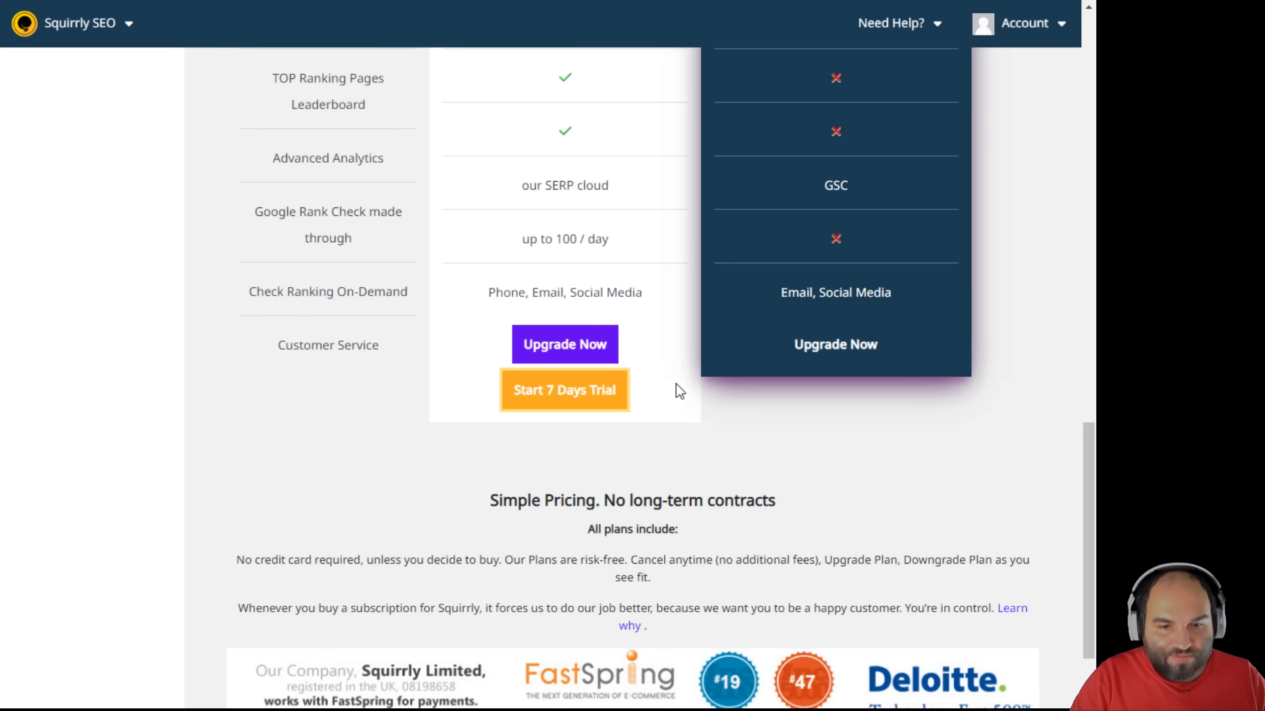
pyautogui.scroll(-20, 423, 448)
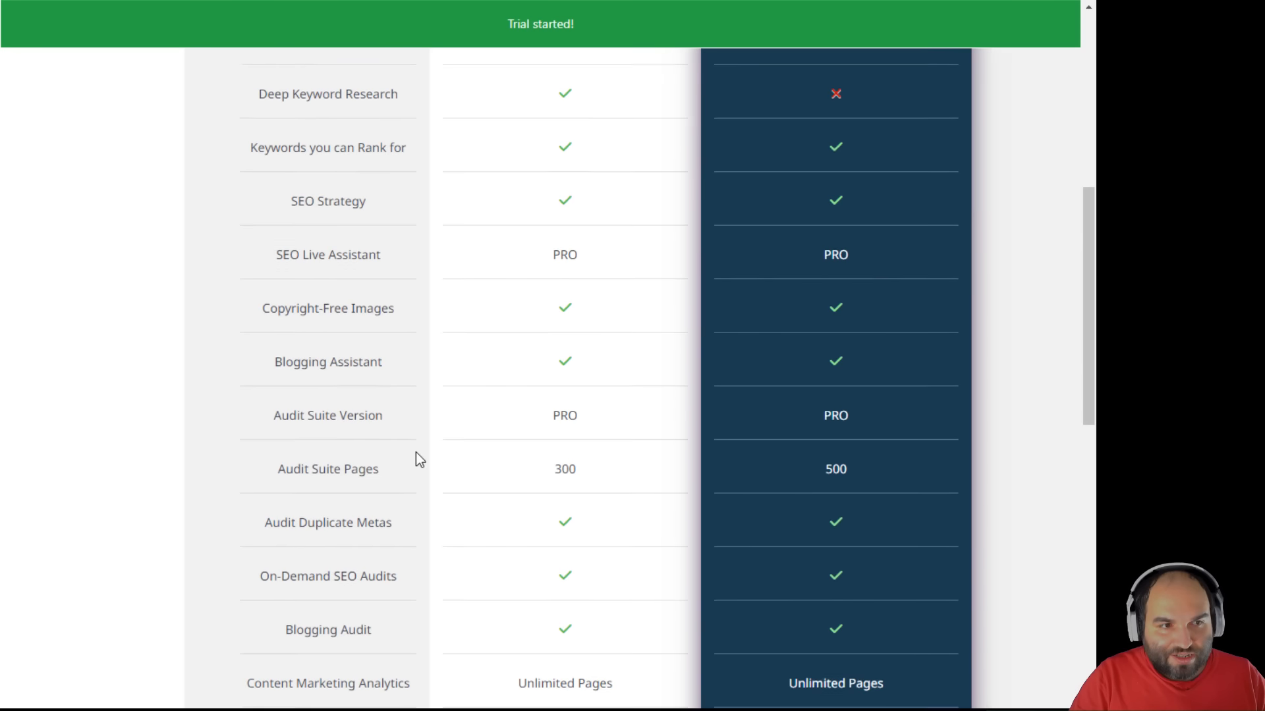
pyautogui.scroll(20, 416, 452)
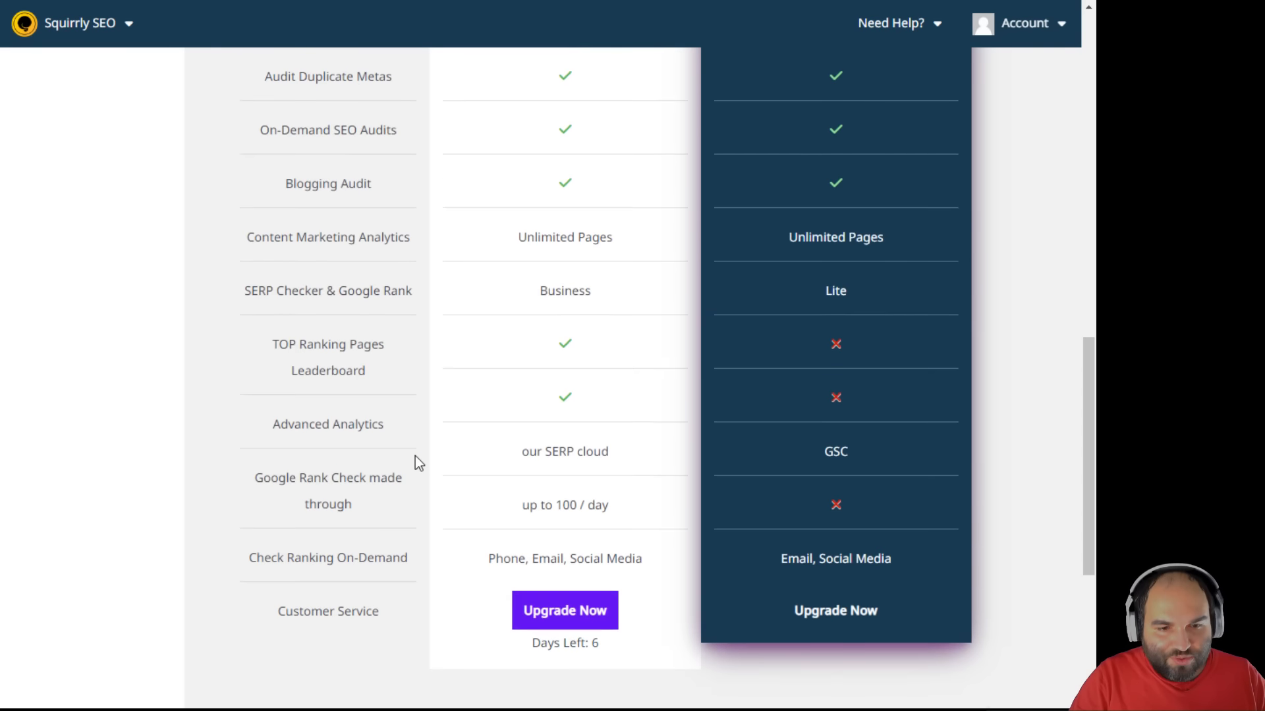
pyautogui.click(102, 63)
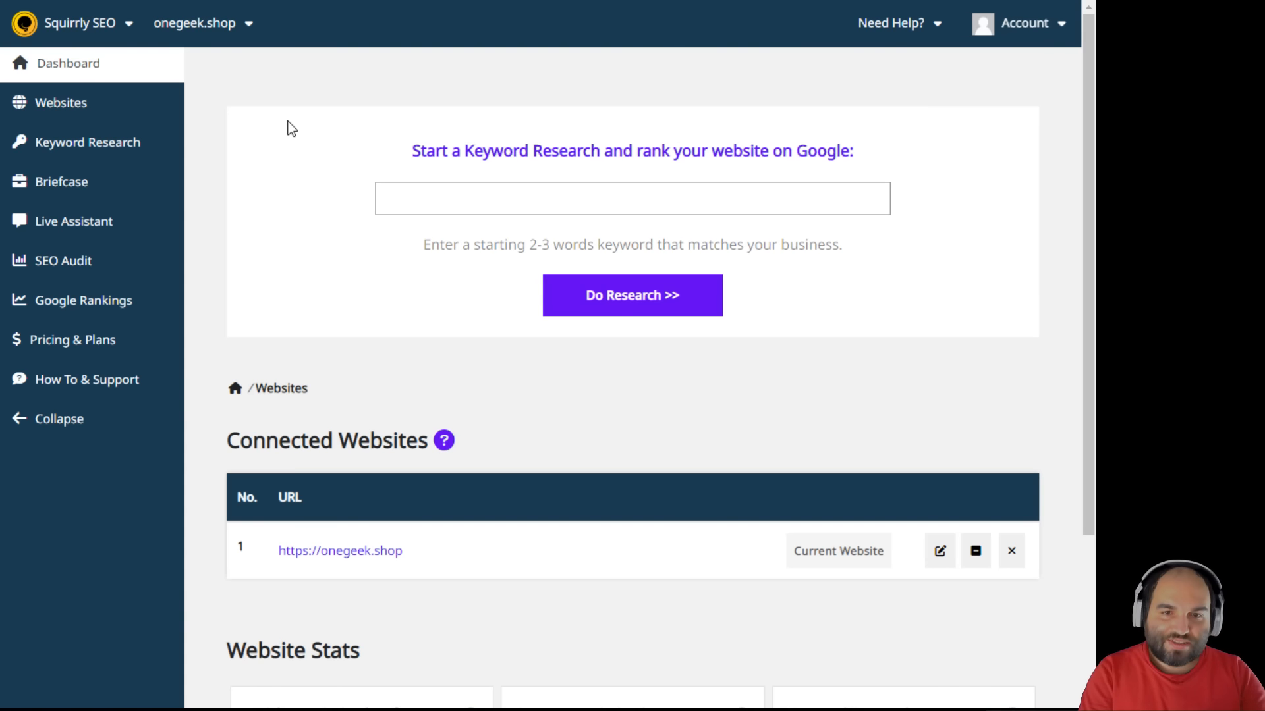
# - Send 'rwby merchandise' from the Briefcase to the Rank Checker and view its Google ranking
pyautogui.click(71, 138)
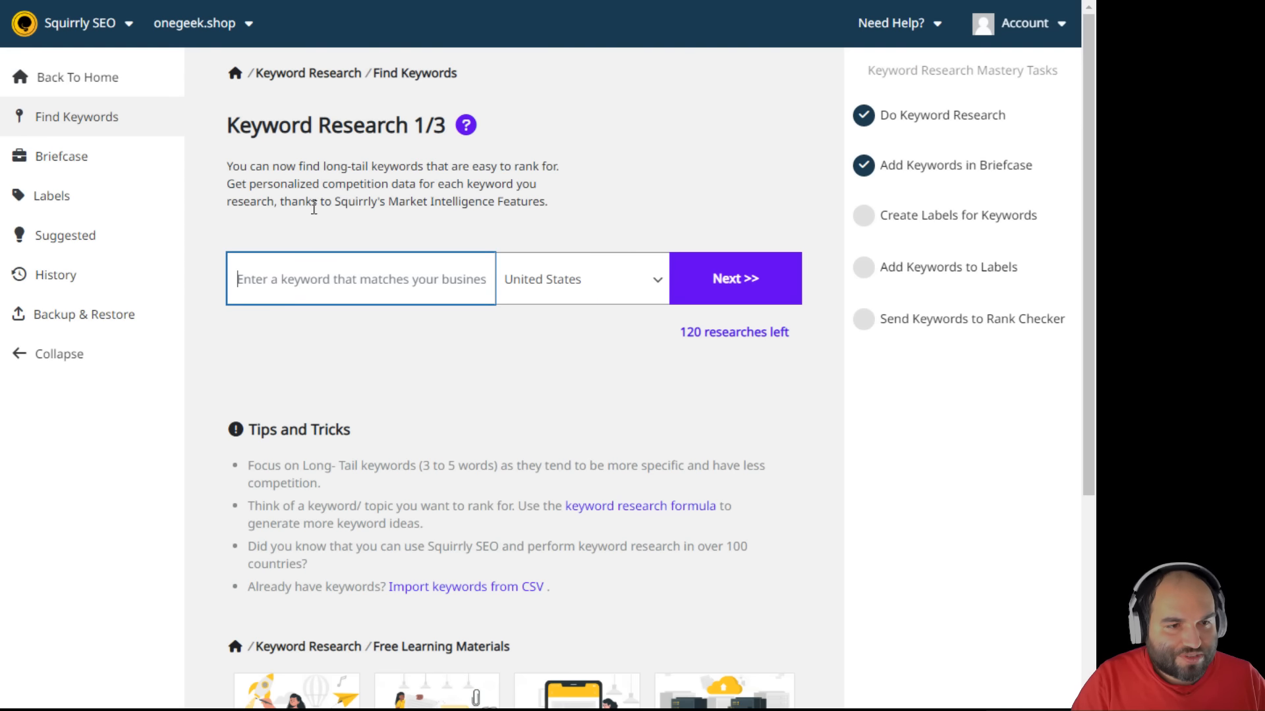
pyautogui.click(77, 165)
pyautogui.scroll(-3, 452, 308)
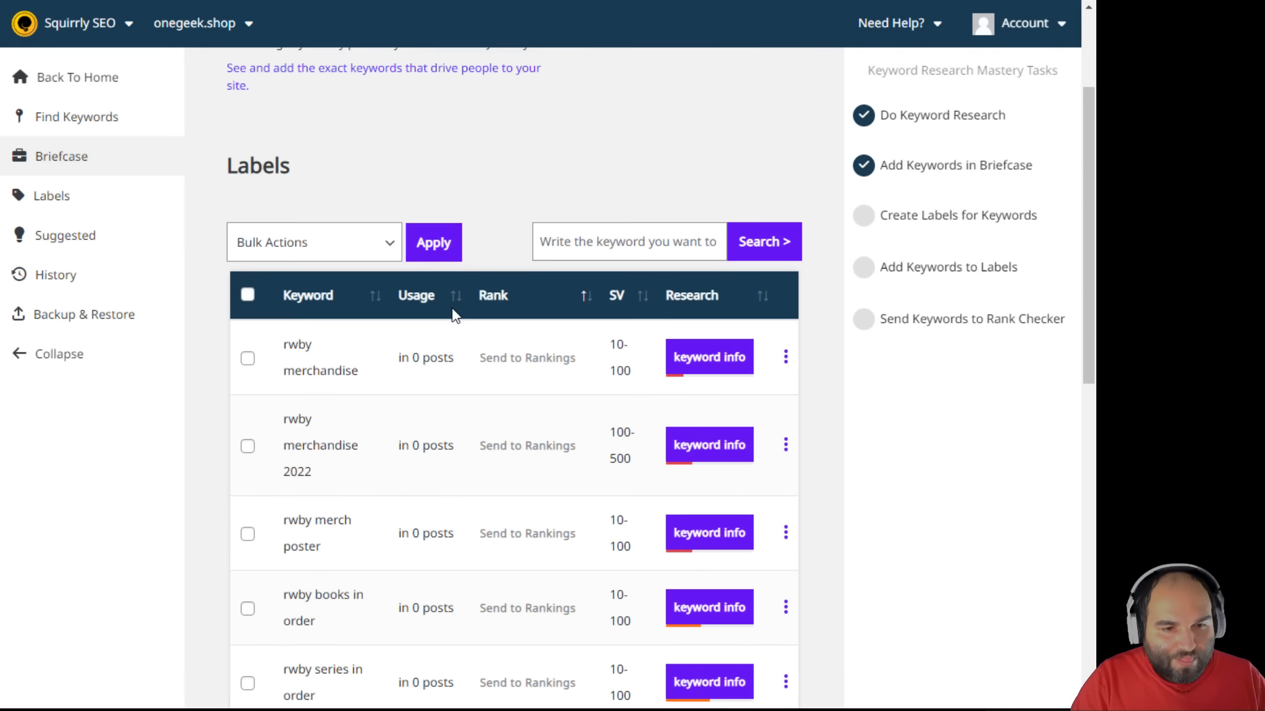
pyautogui.click(525, 366)
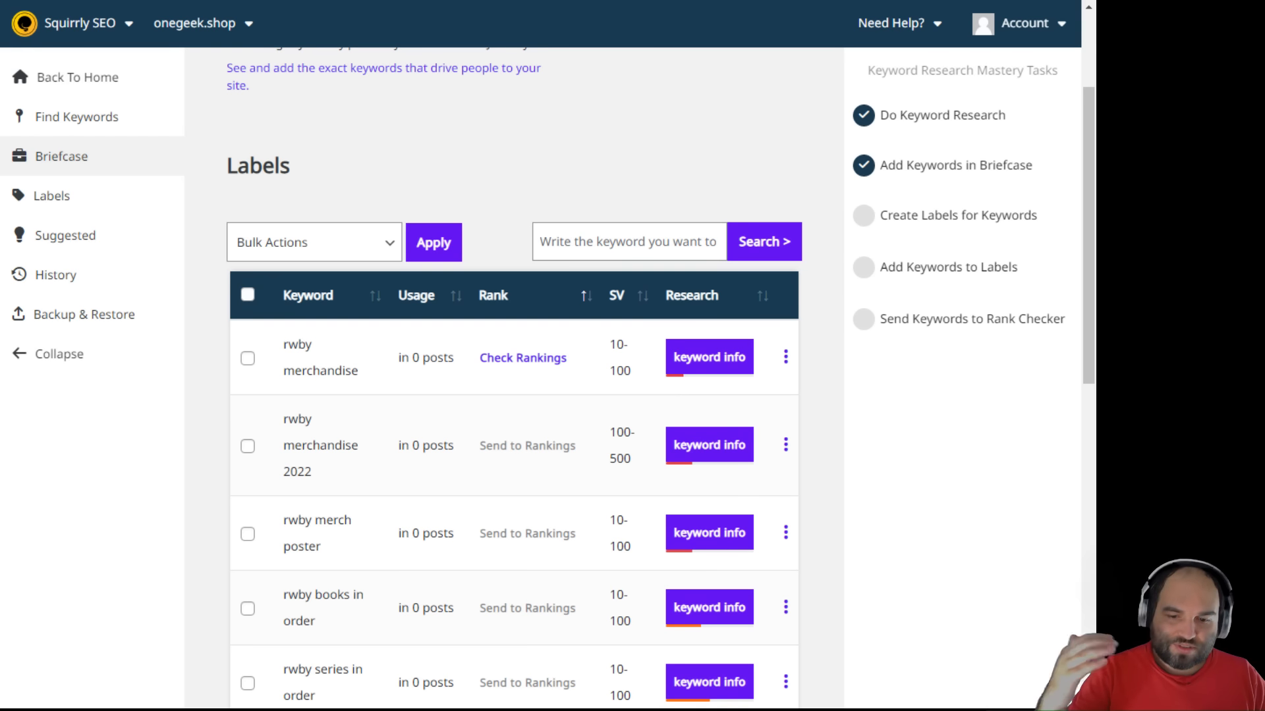
pyautogui.click(542, 359)
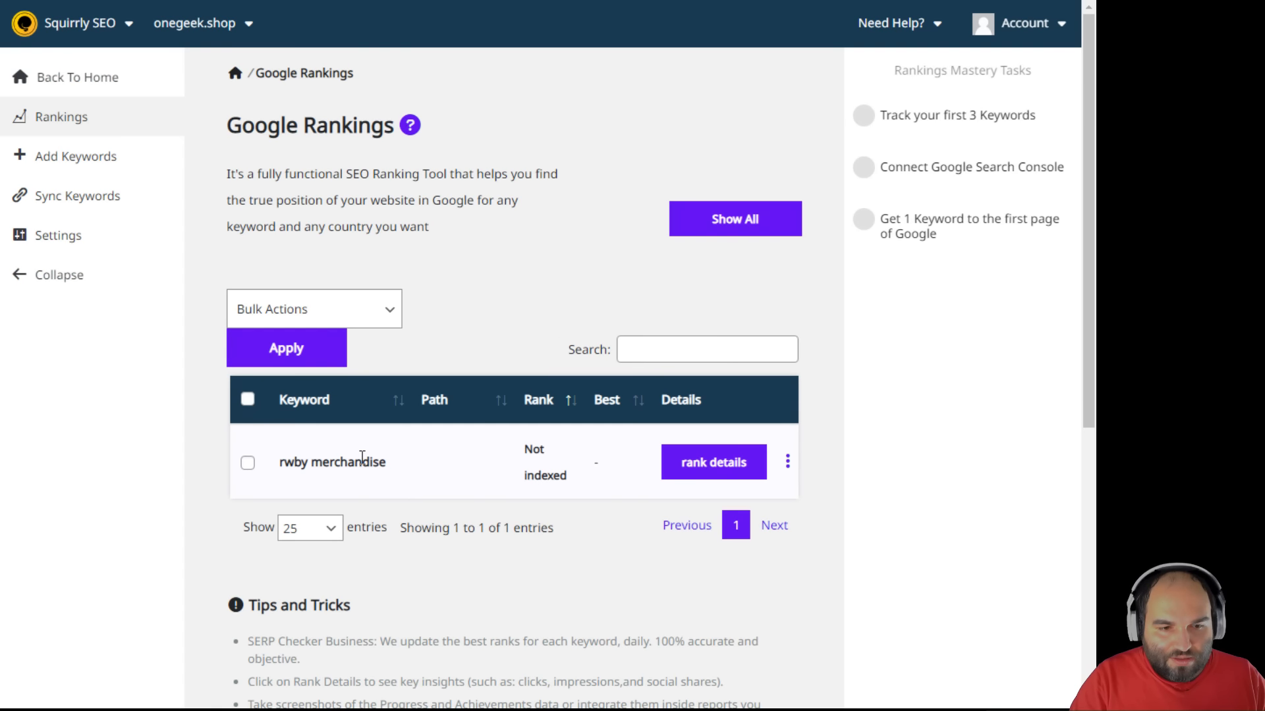
# - Inspect the keyword's actions menu in Google Rankings, then go to Find Keywords
pyautogui.click(787, 461)
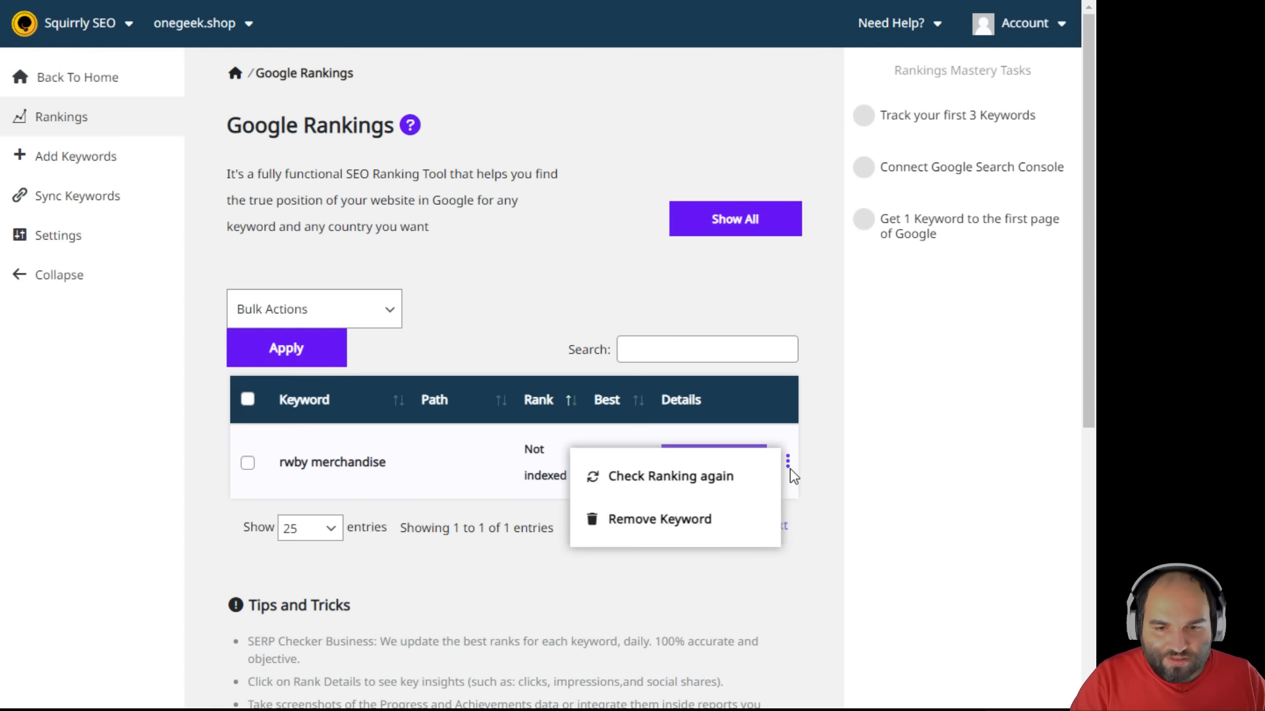
pyautogui.click(518, 271)
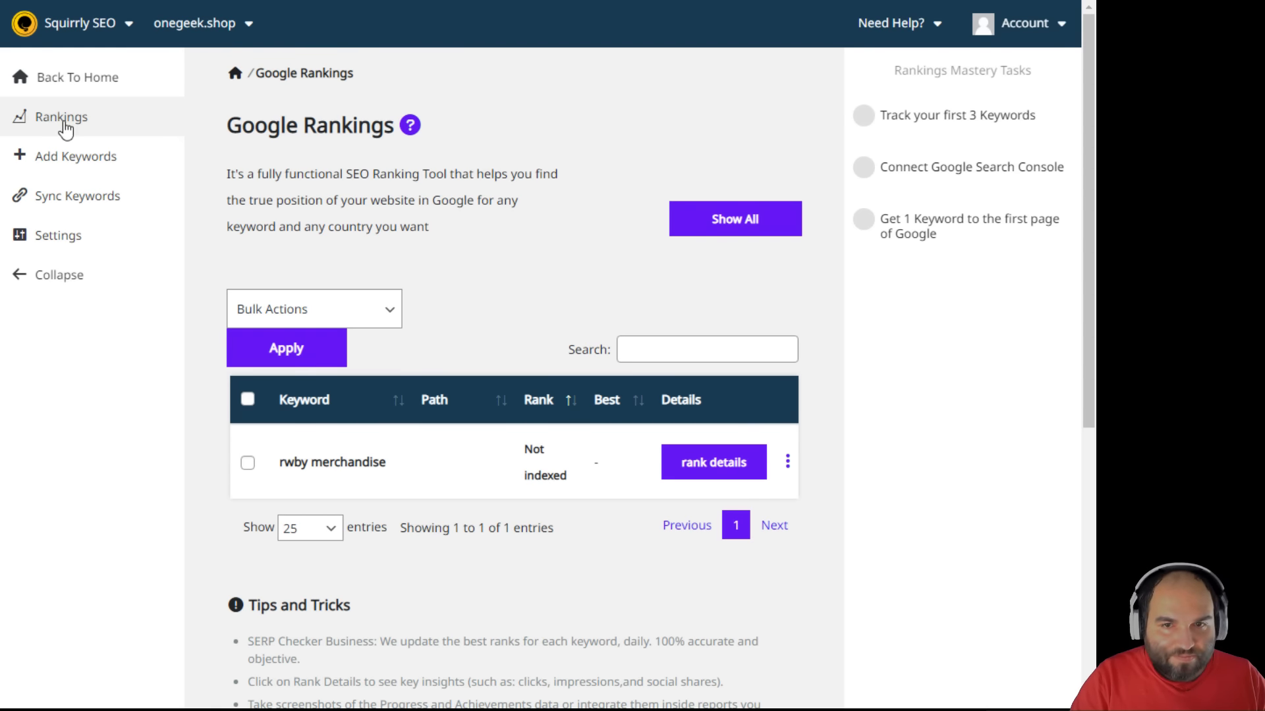
pyautogui.click(112, 167)
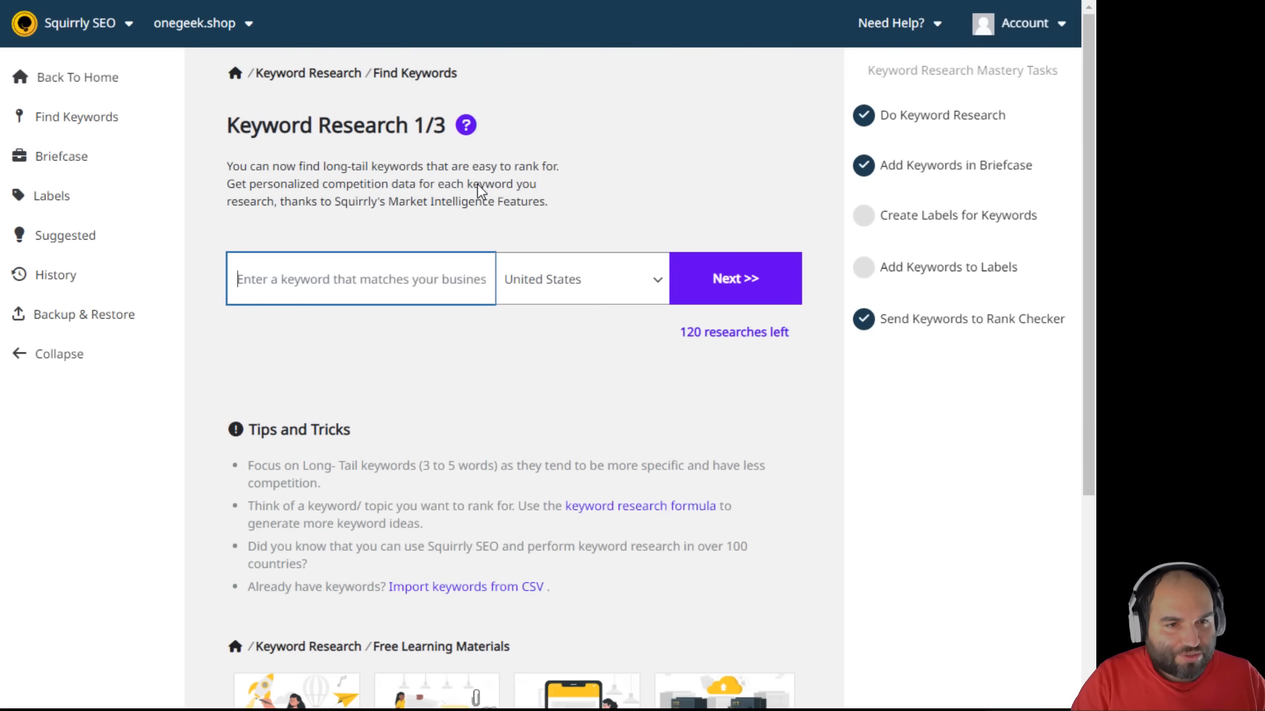
# - Open the Briefcase, read its keyword research help article, and return to the dashboard
pyautogui.scroll(-3, 471, 211)
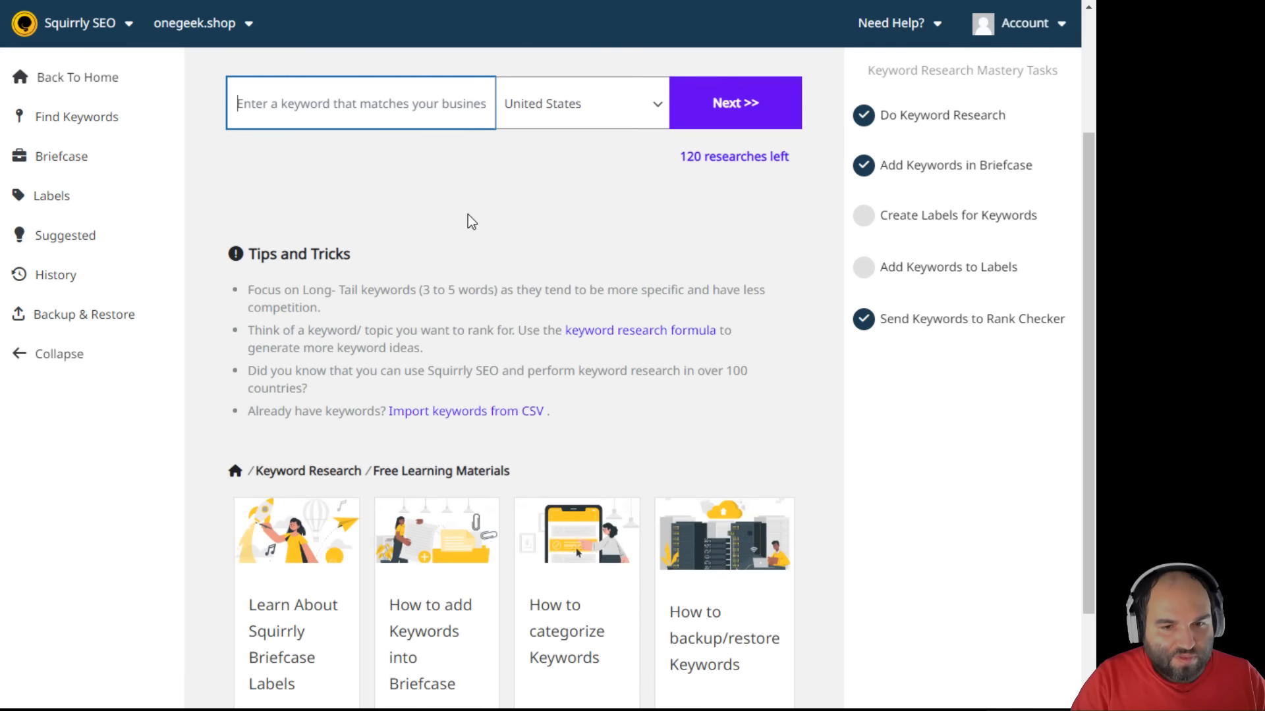
pyautogui.scroll(3, 395, 244)
pyautogui.click(121, 159)
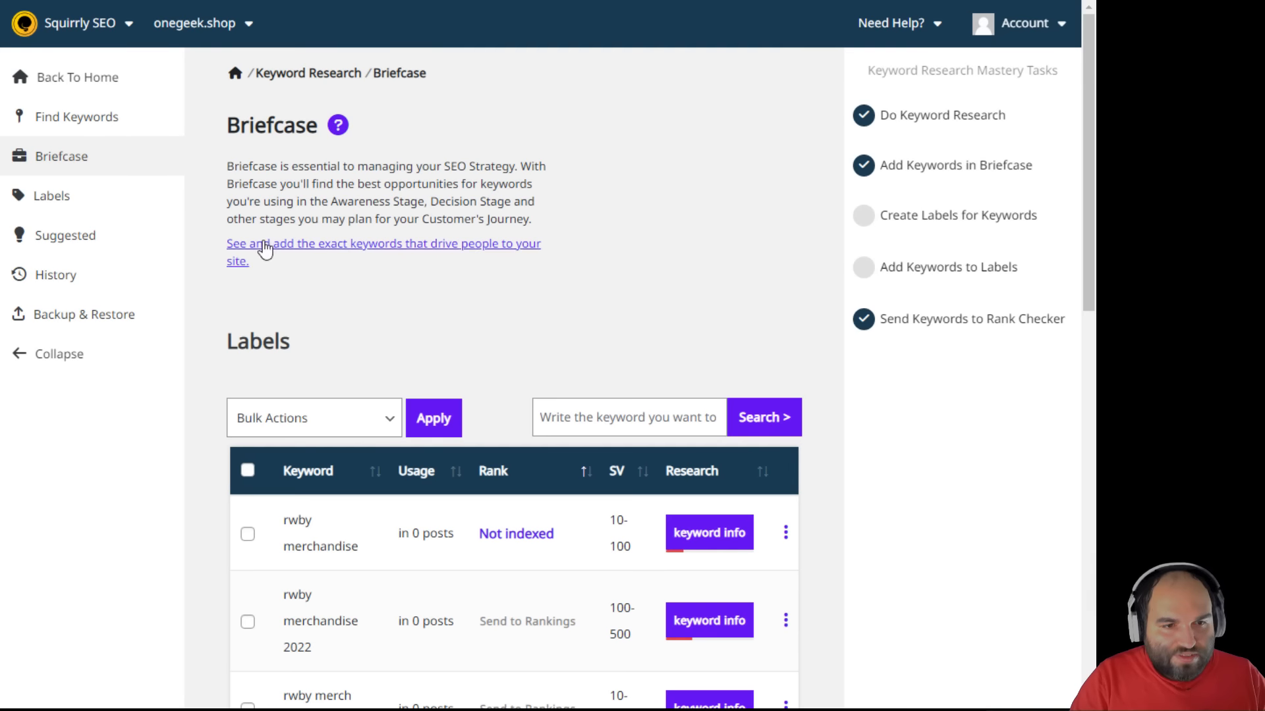
pyautogui.moveTo(254, 262); pyautogui.dragTo(229, 245)
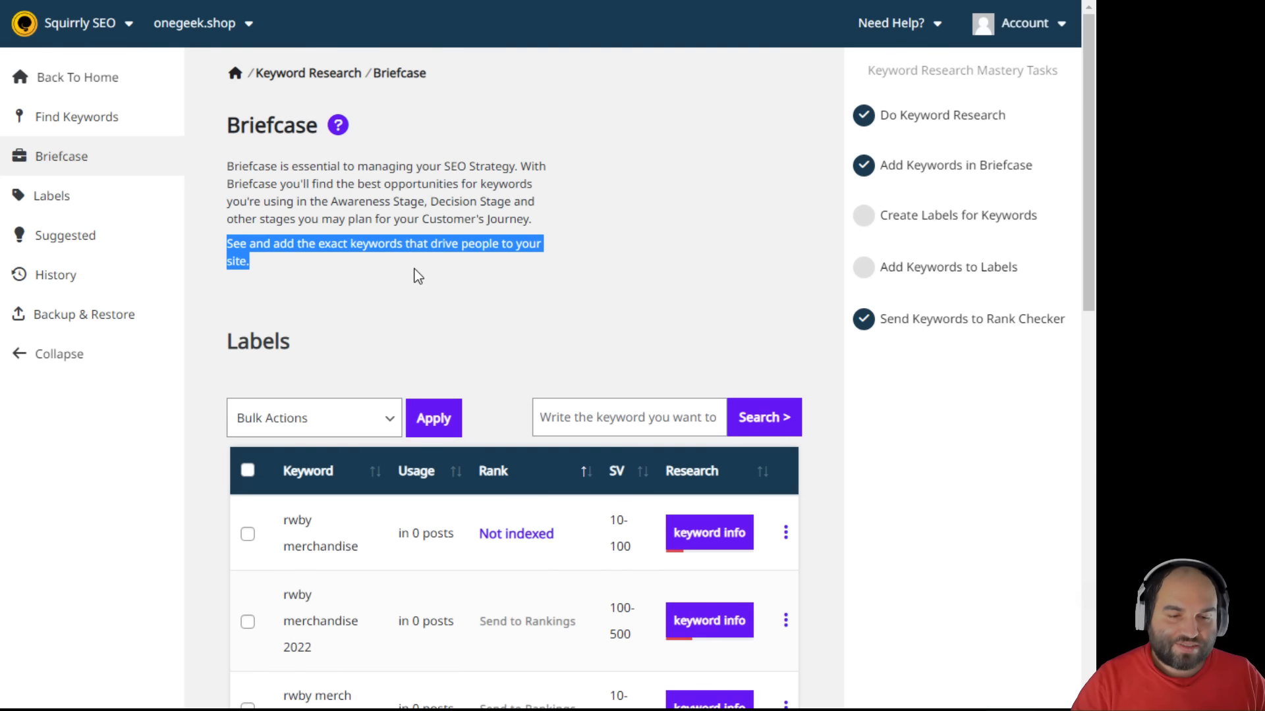
pyautogui.click(448, 248)
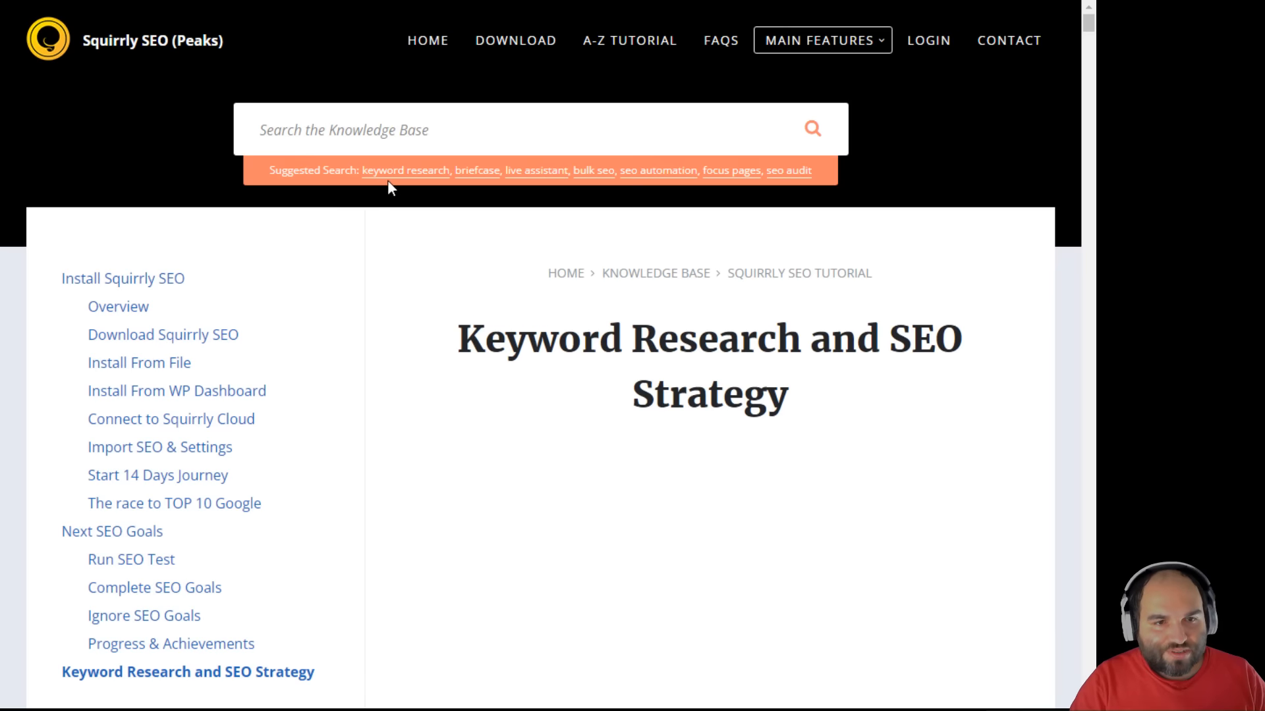
pyautogui.hotkey('ctrl', 'w')
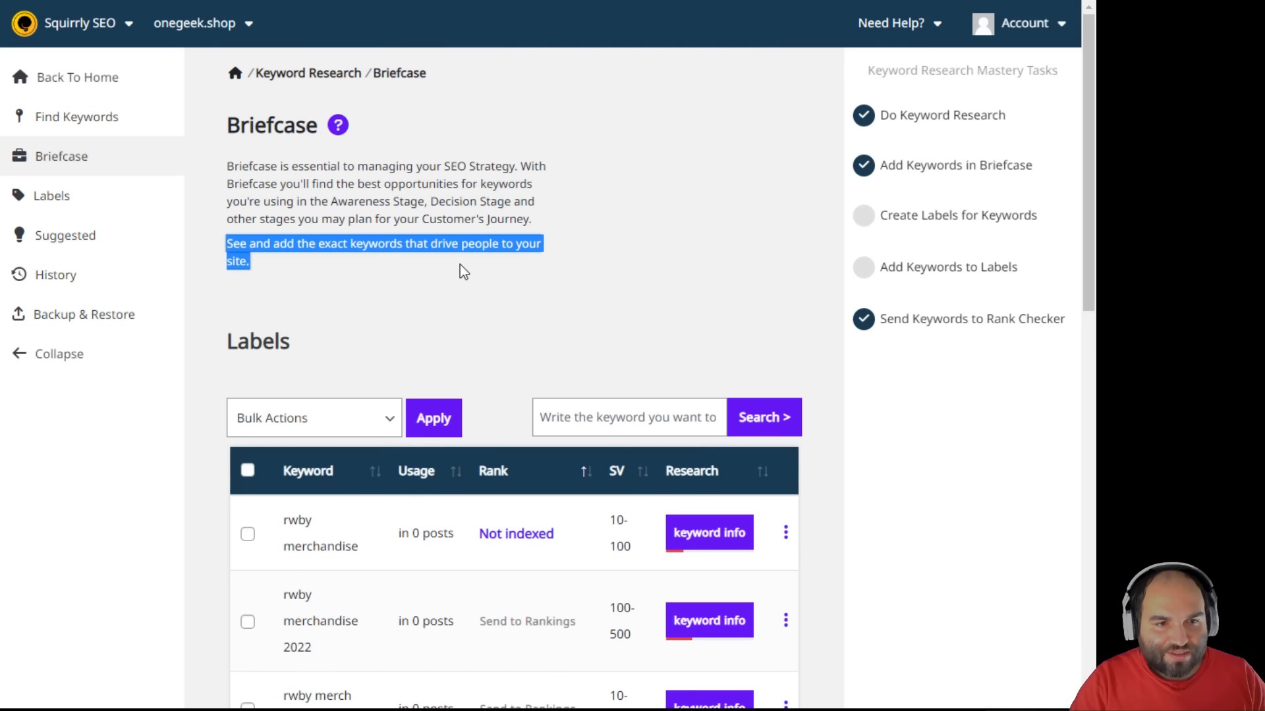
pyautogui.click(94, 79)
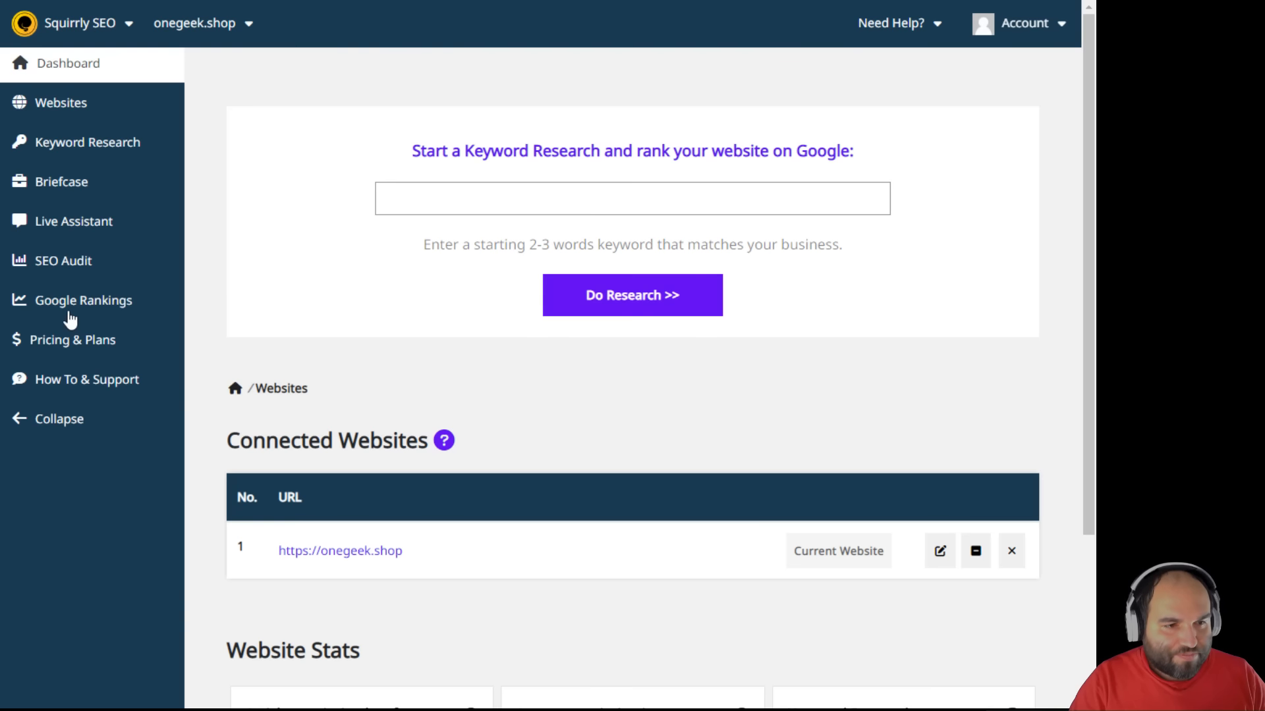
# - Look through the Google Rankings page and its rankings settings
pyautogui.click(71, 318)
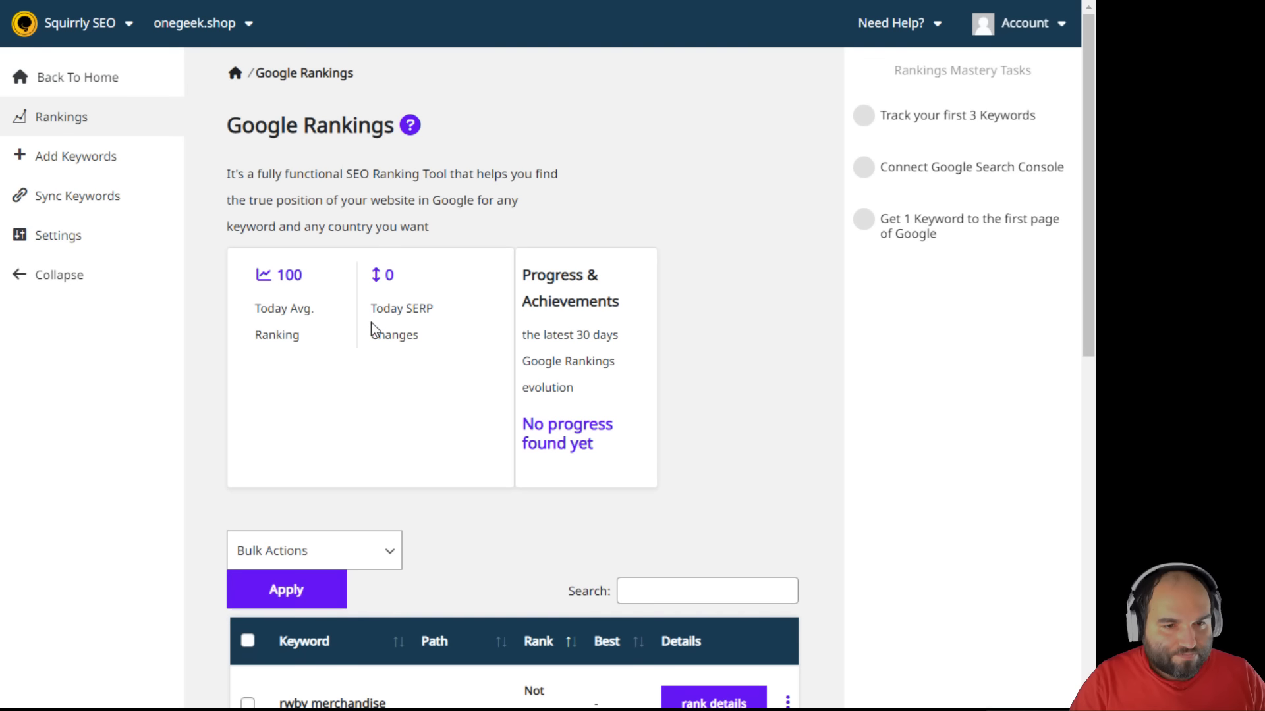
pyautogui.scroll(-4, 370, 326)
pyautogui.scroll(4, 370, 342)
pyautogui.click(77, 206)
pyautogui.click(66, 247)
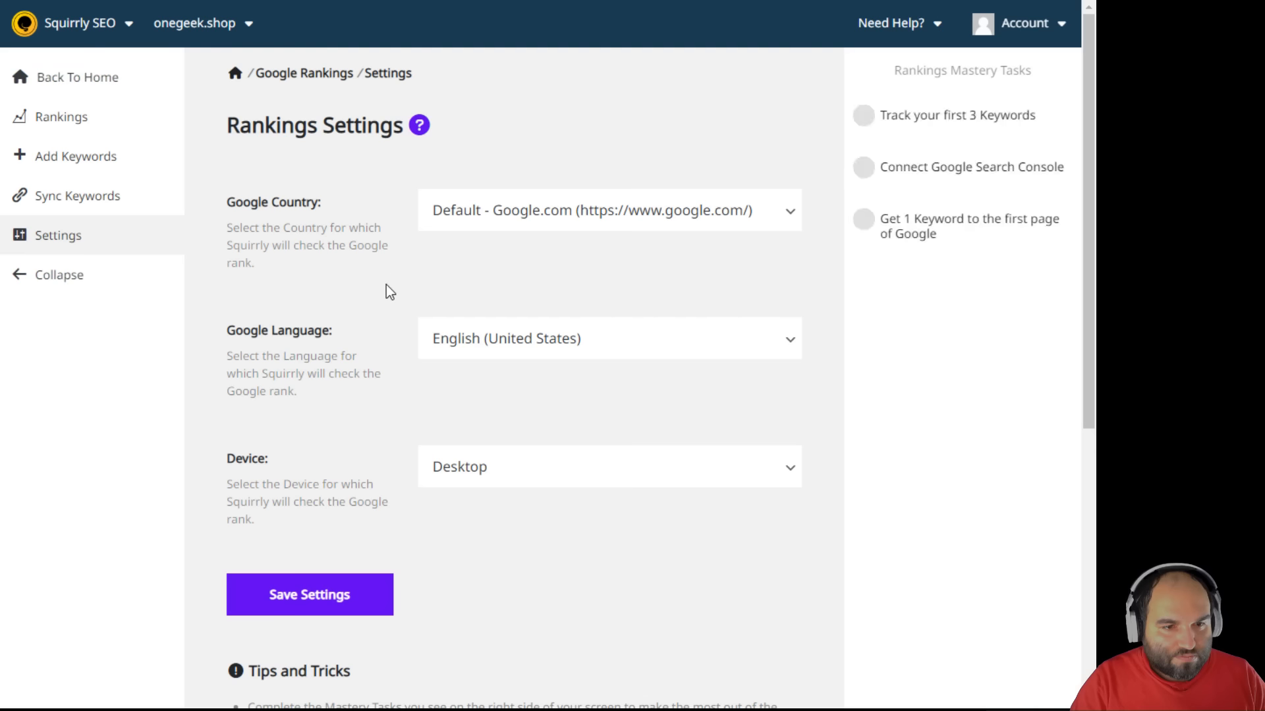
pyautogui.scroll(-3, 369, 314)
pyautogui.scroll(1, 368, 314)
pyautogui.scroll(2, 368, 314)
pyautogui.scroll(-7, 367, 316)
pyautogui.scroll(7, 367, 318)
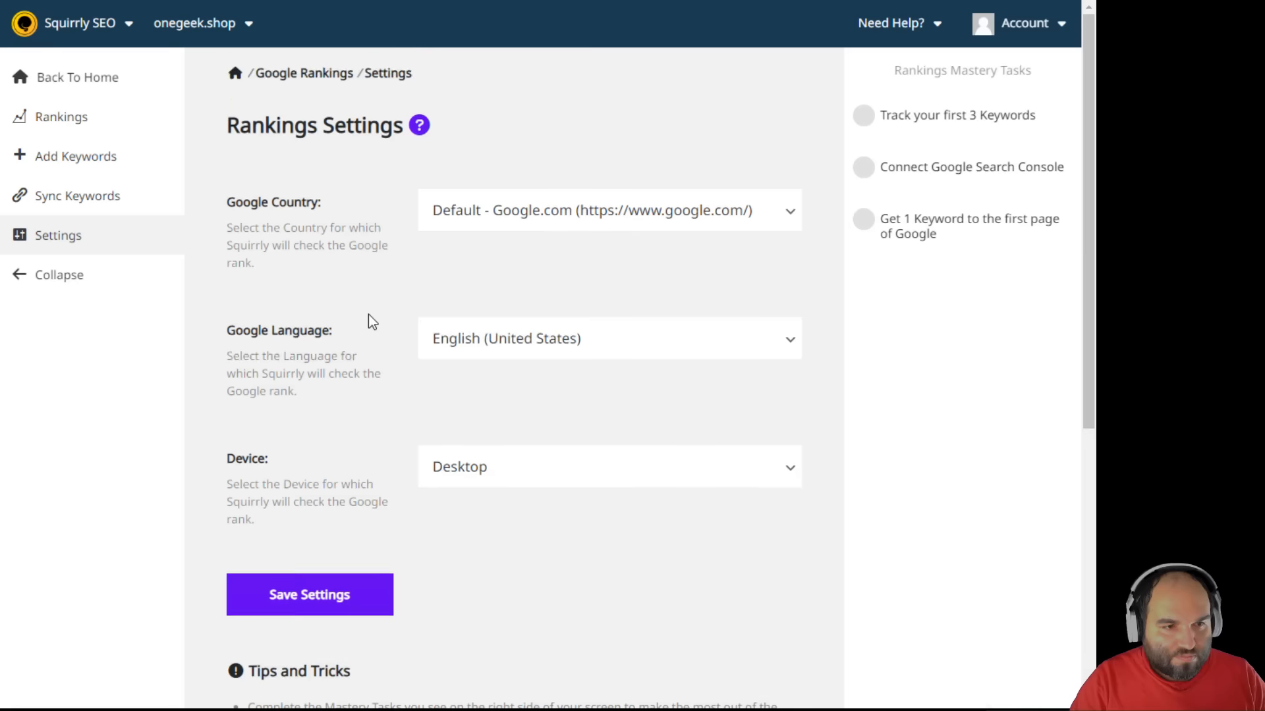
# - Follow the Connect Google Search Console task's link to the SEO Audit settings
pyautogui.click(113, 130)
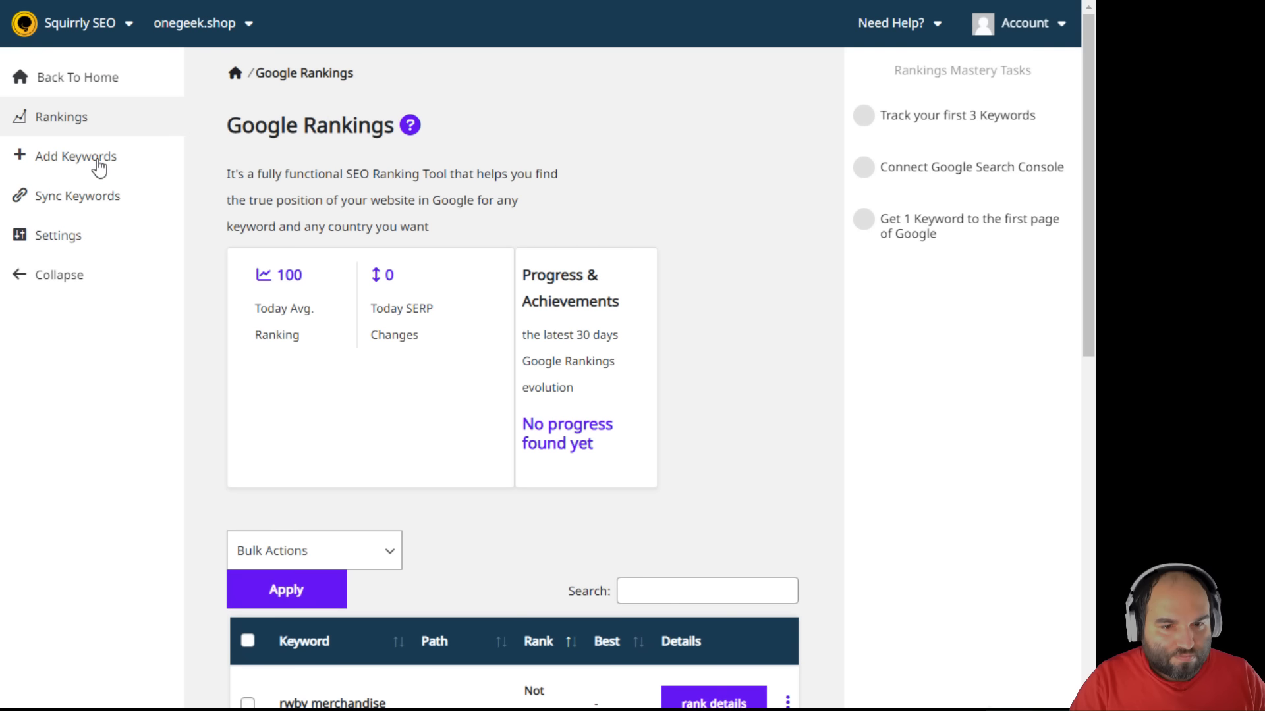
pyautogui.click(952, 171)
pyautogui.click(435, 158)
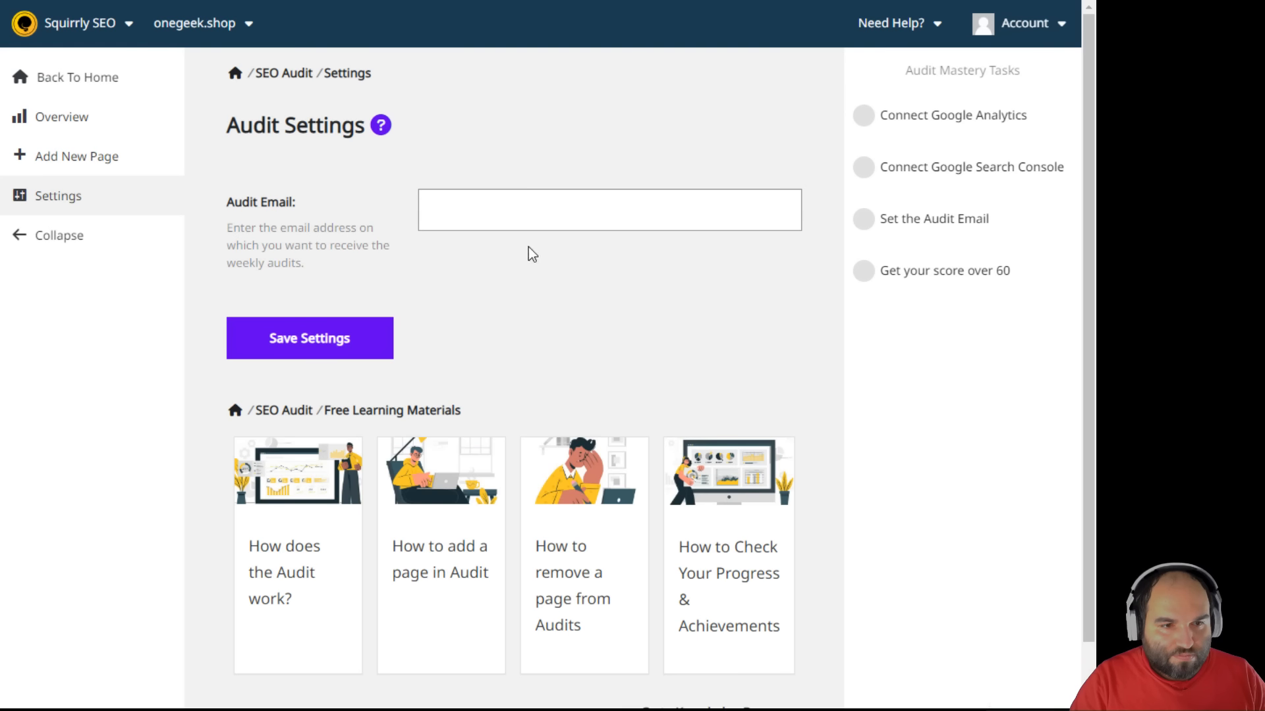
# - Connect Google Search Console for onegeek.shop by signing in, allowing access and verifying the connection
pyautogui.scroll(-1, 513, 261)
pyautogui.scroll(1, 491, 268)
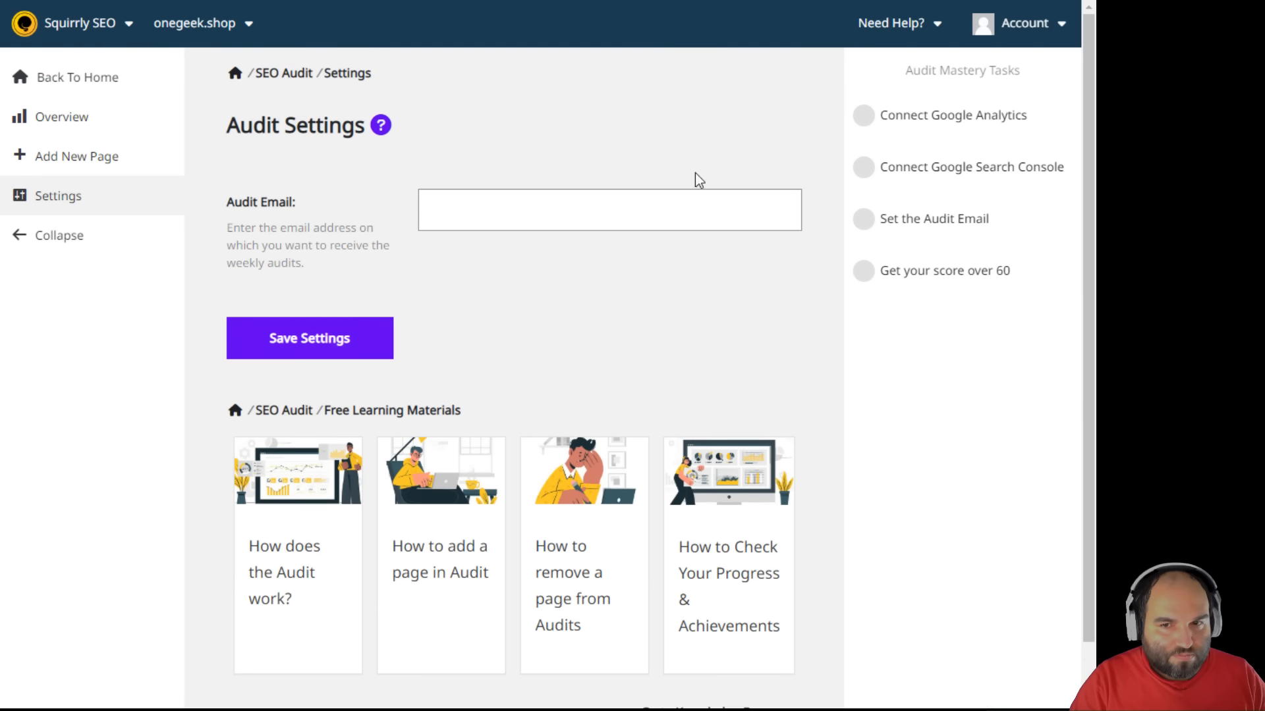
pyautogui.click(944, 177)
pyautogui.click(742, 111)
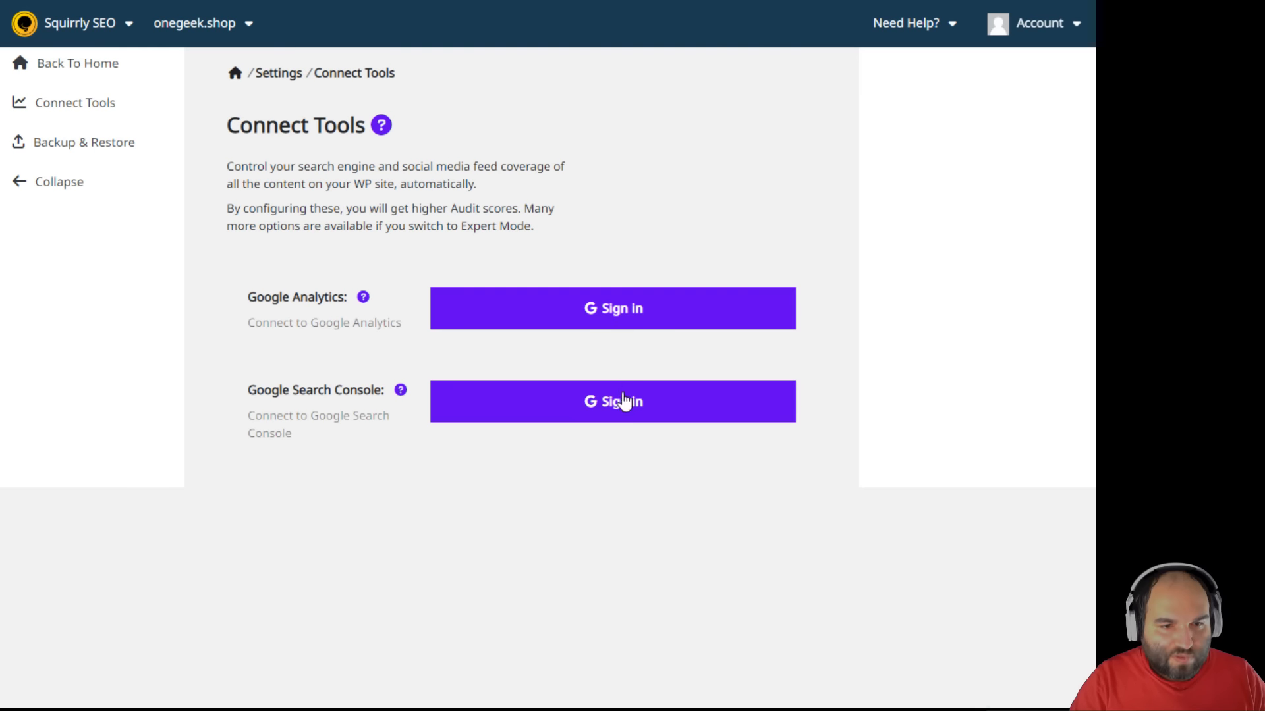
pyautogui.click(631, 403)
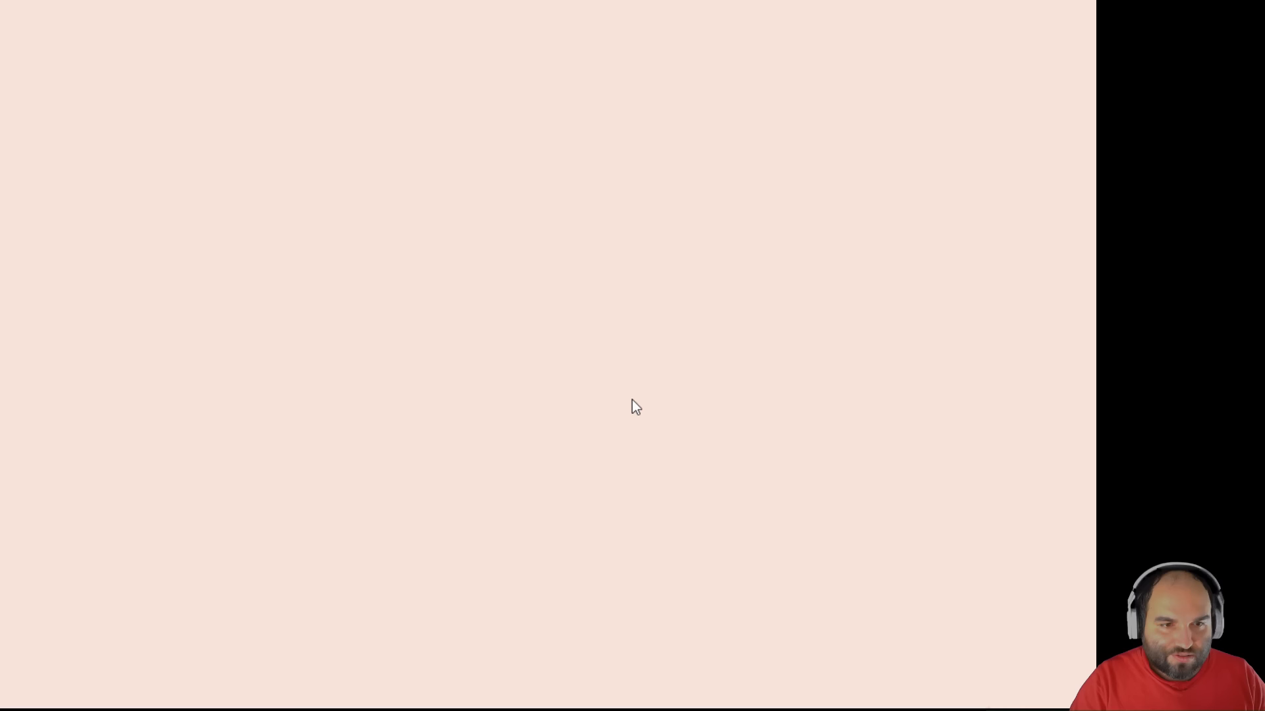
pyautogui.click(496, 303)
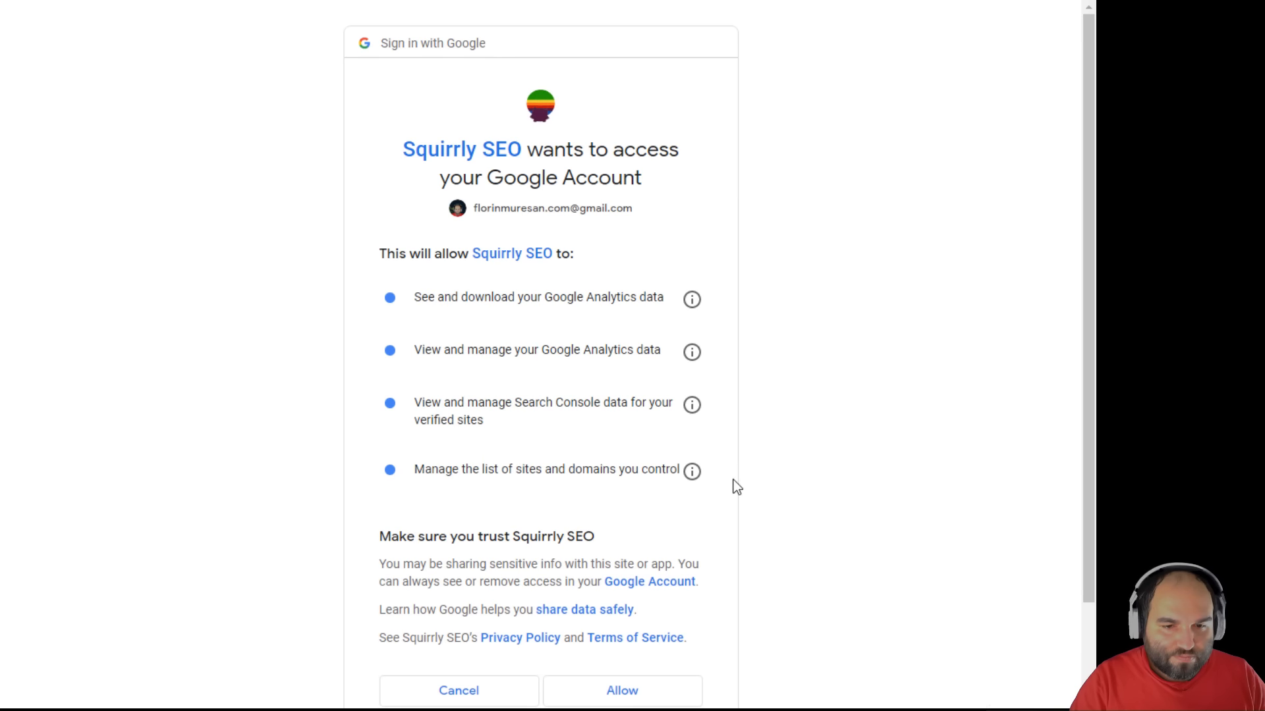
pyautogui.scroll(-3, 737, 475)
pyautogui.click(648, 582)
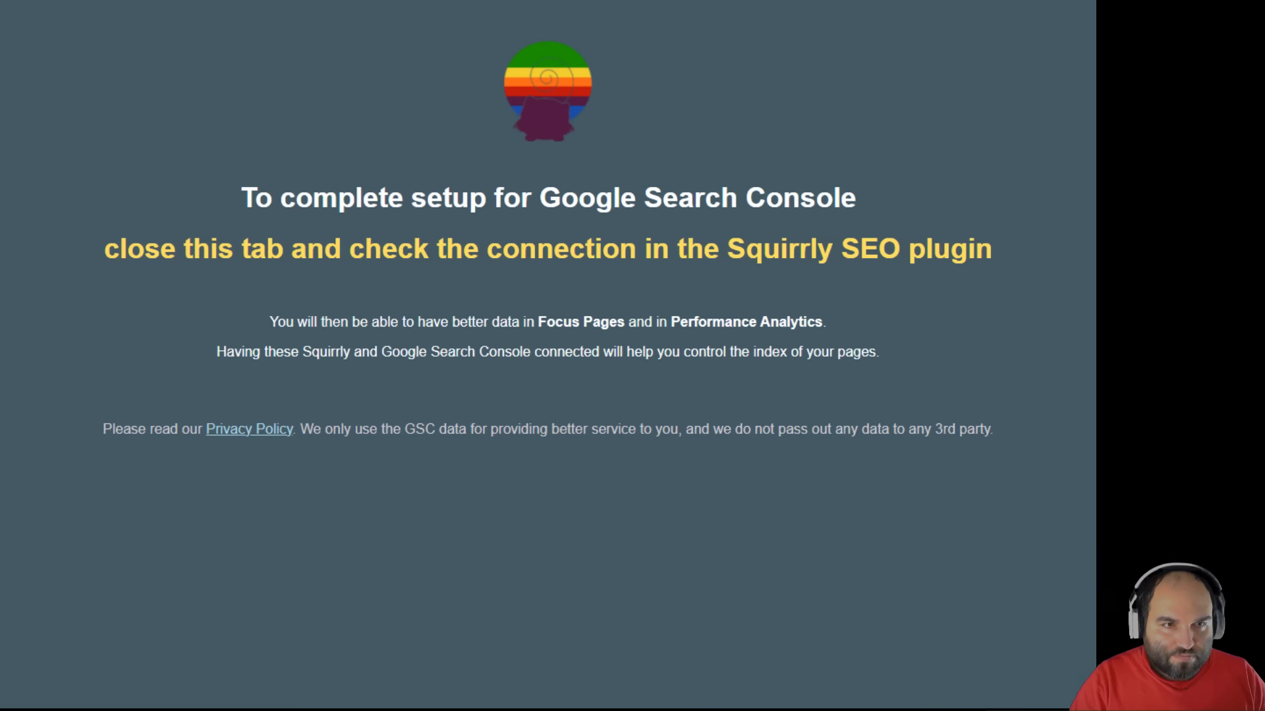
pyautogui.click(274, 1)
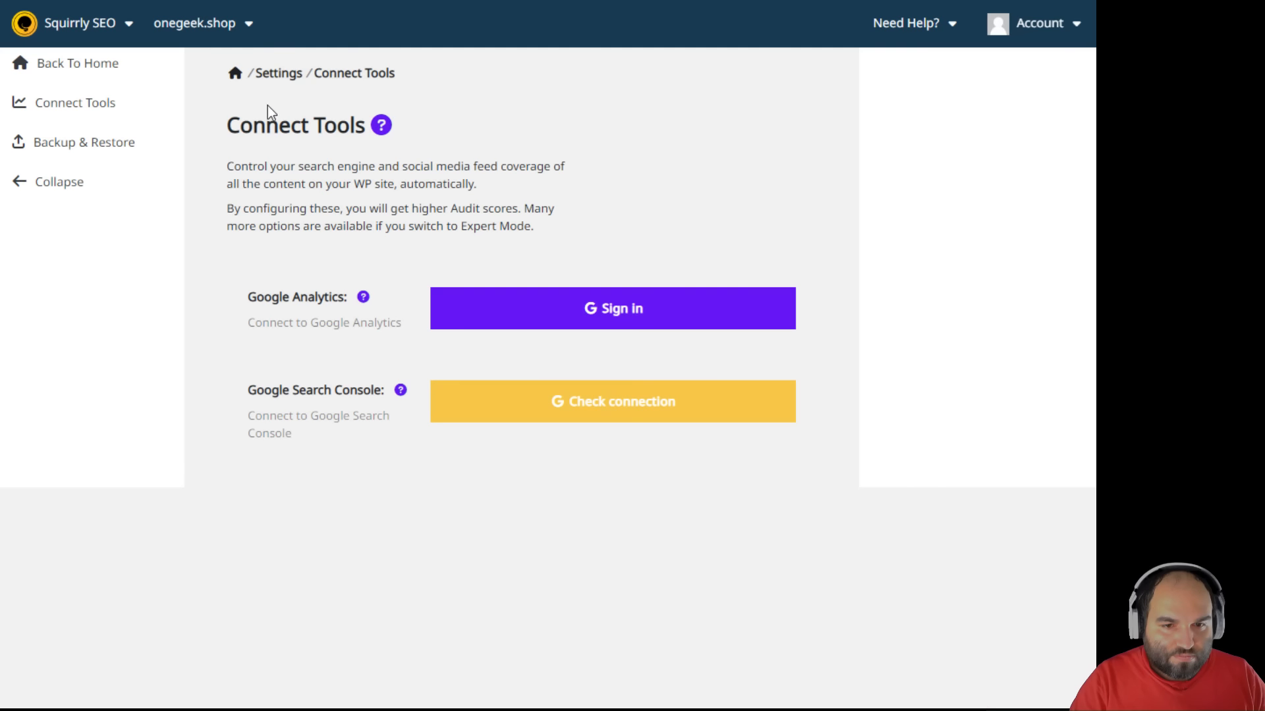
pyautogui.click(665, 414)
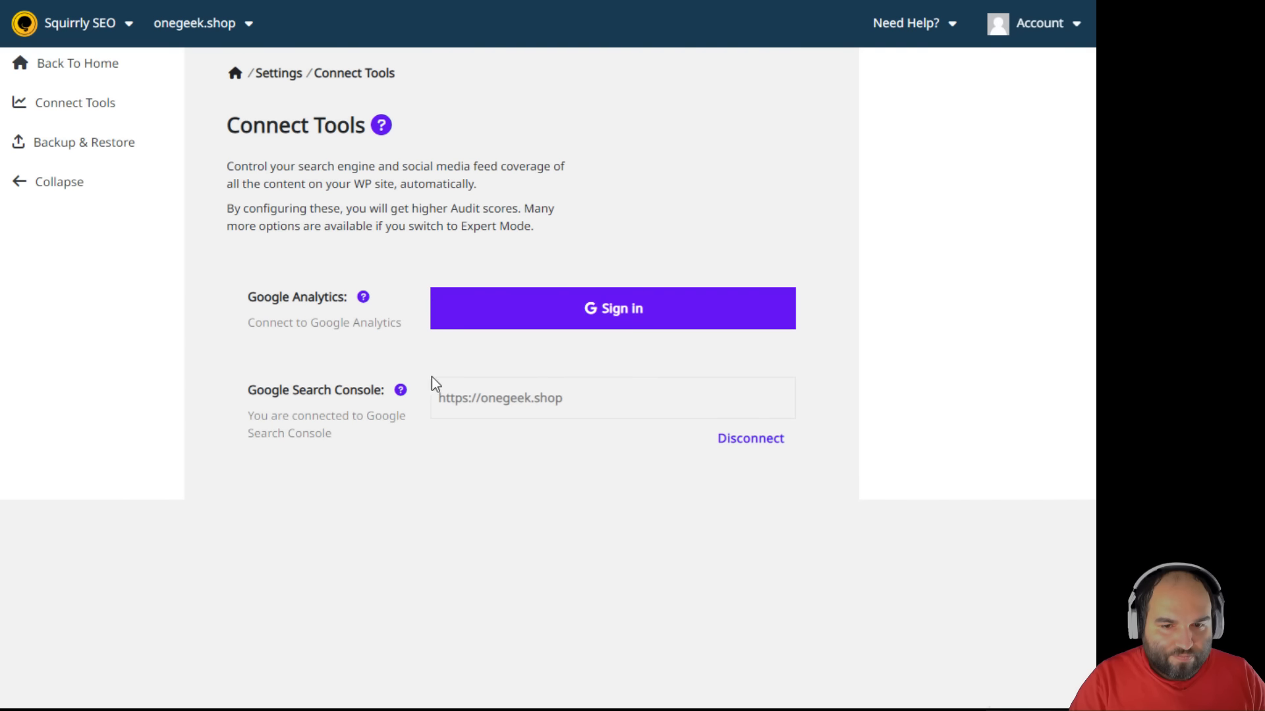
pyautogui.click(102, 69)
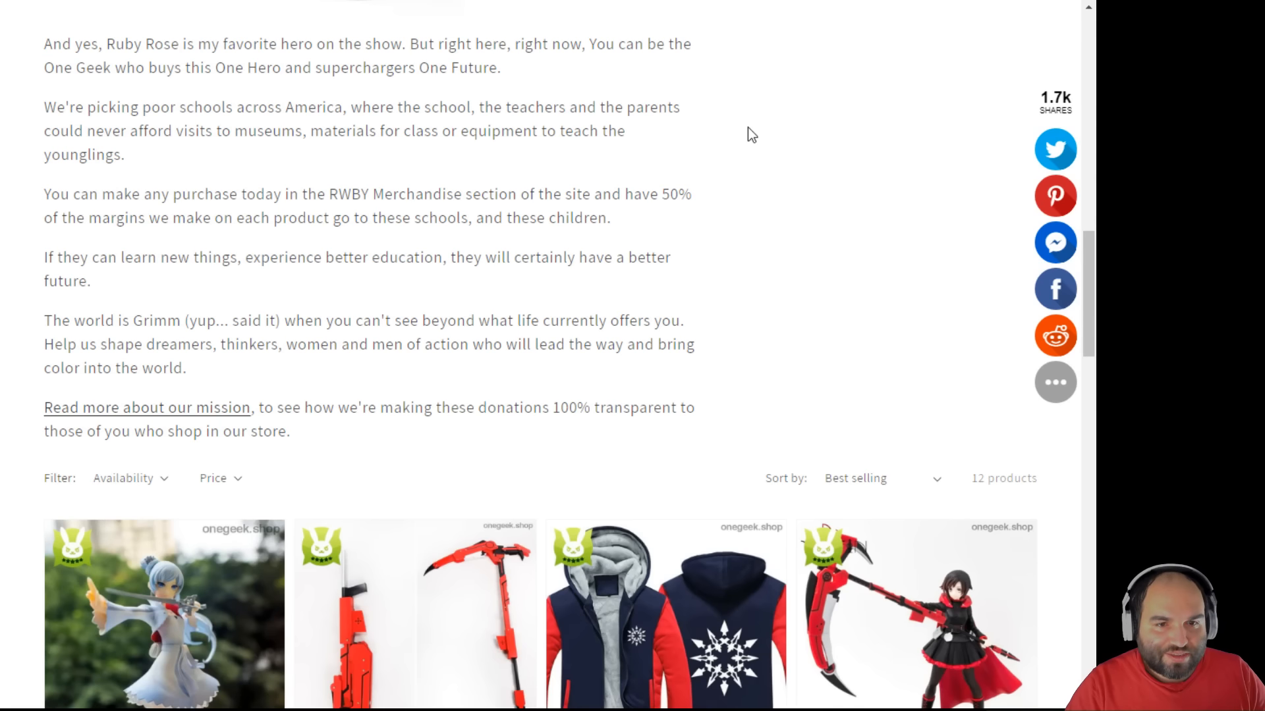
# - Review the page, open the SEO Audit overview for onegeek.shop, then return to the dashboard
pyautogui.scroll(-4, 751, 134)
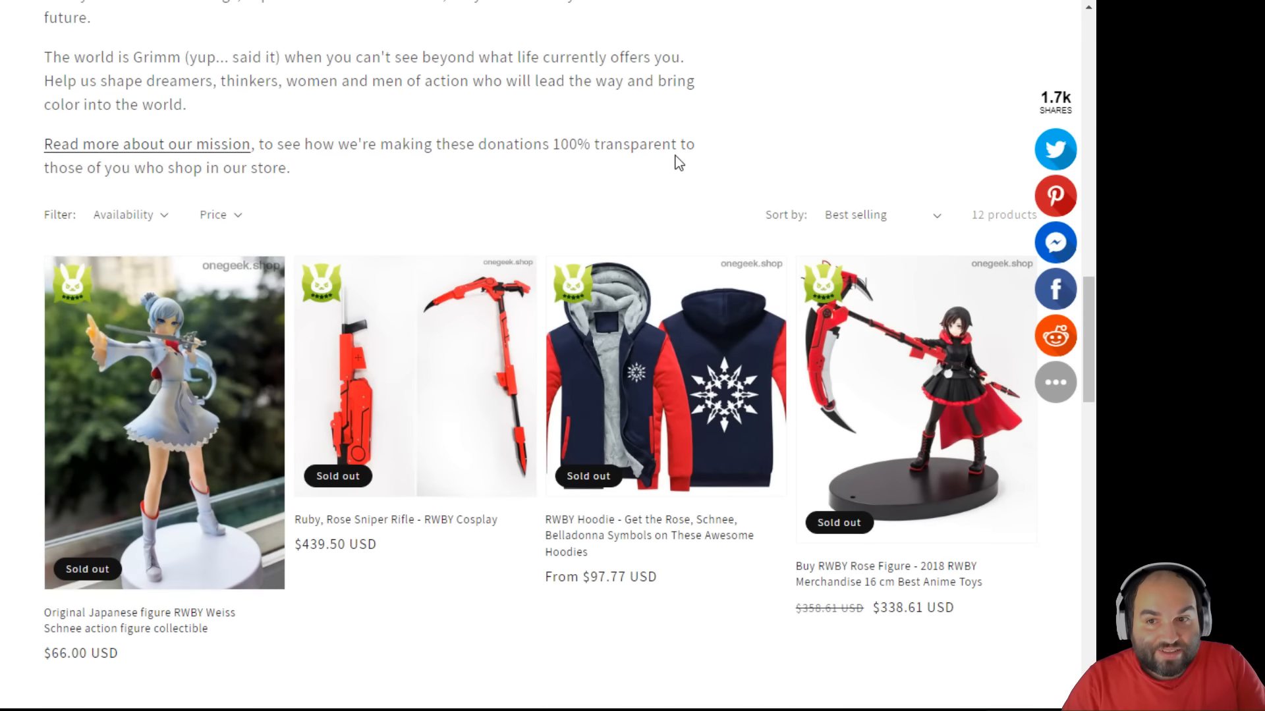
pyautogui.scroll(-3, 686, 180)
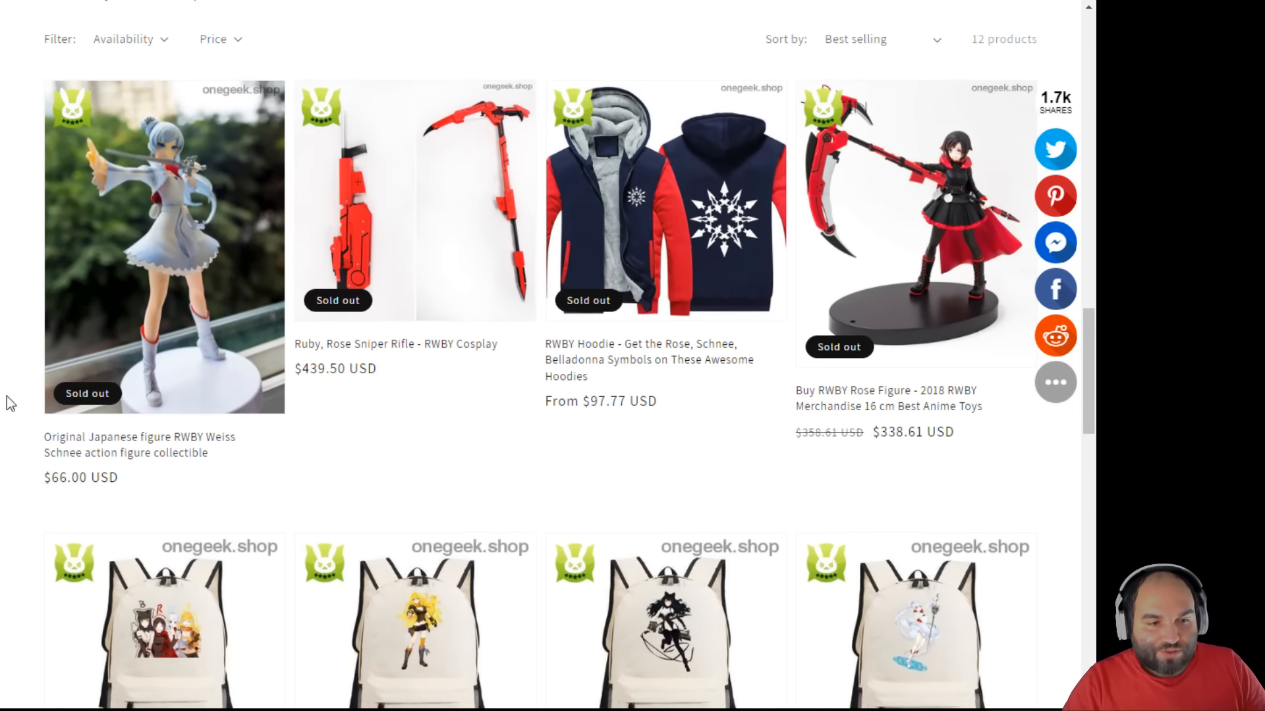
pyautogui.scroll(-4, 10, 403)
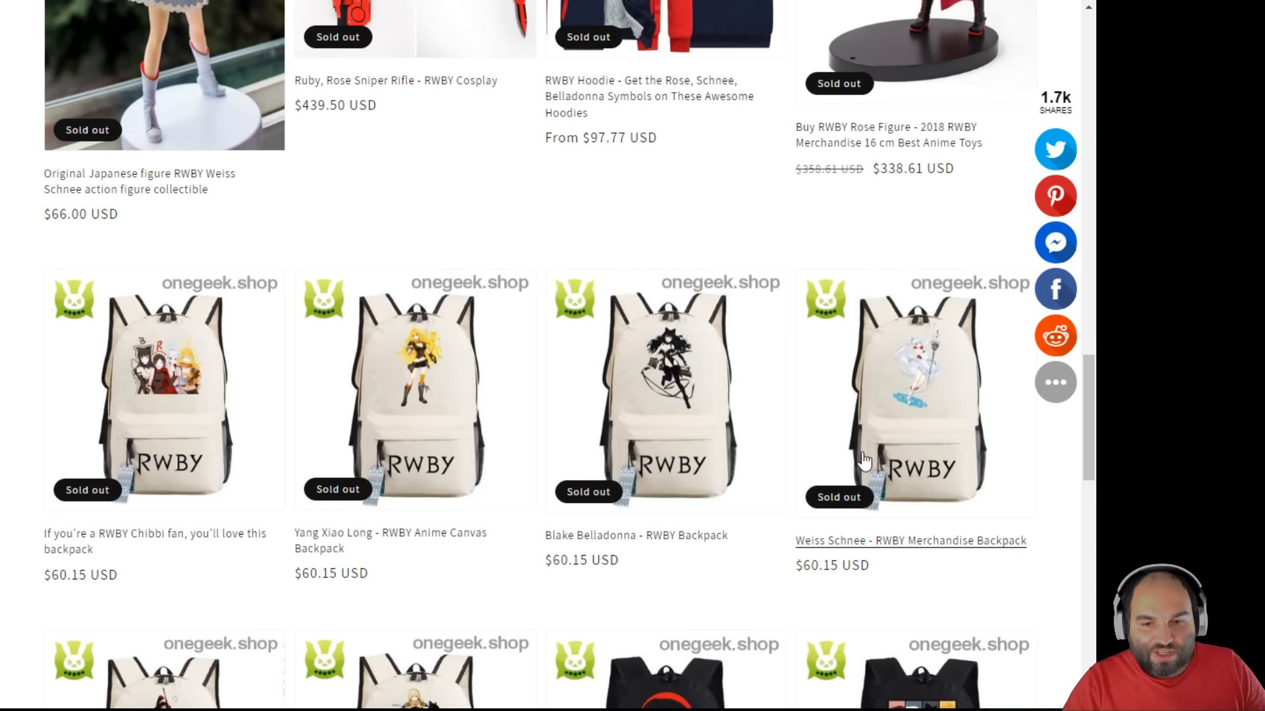
pyautogui.scroll(-5, 854, 462)
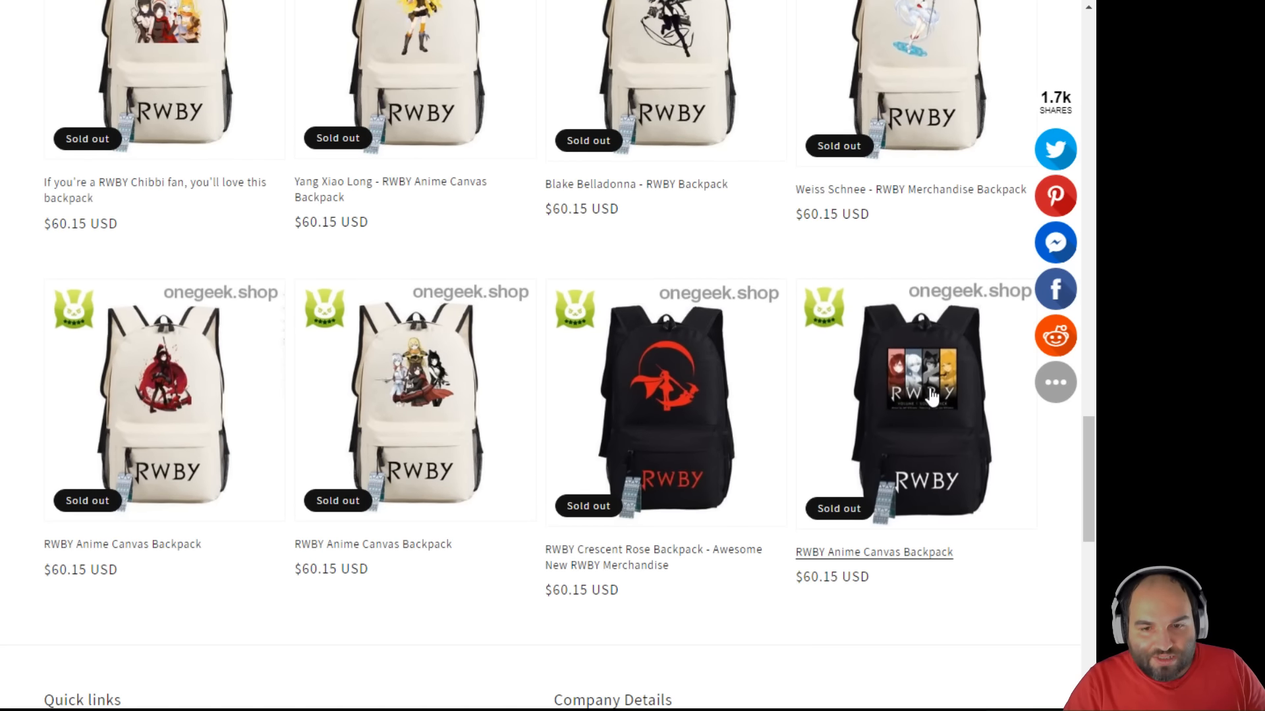
pyautogui.scroll(10, 930, 395)
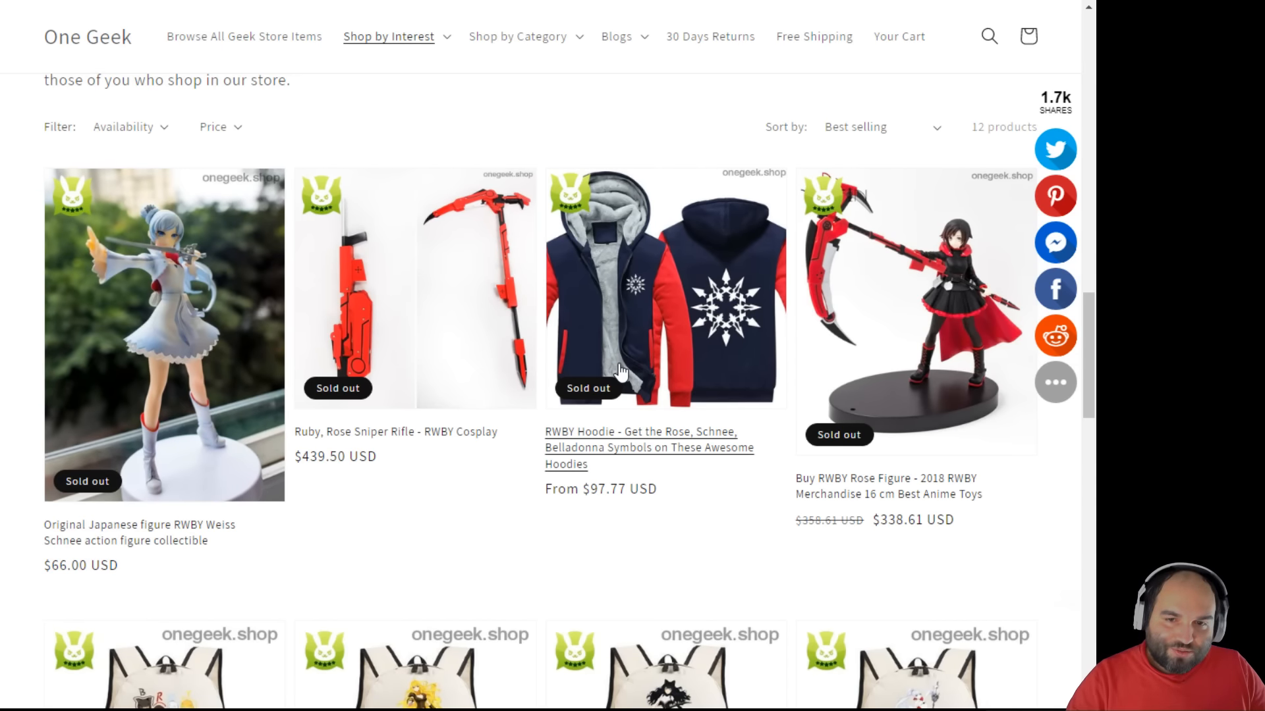
pyautogui.scroll(3, 619, 372)
pyautogui.scroll(6, 619, 372)
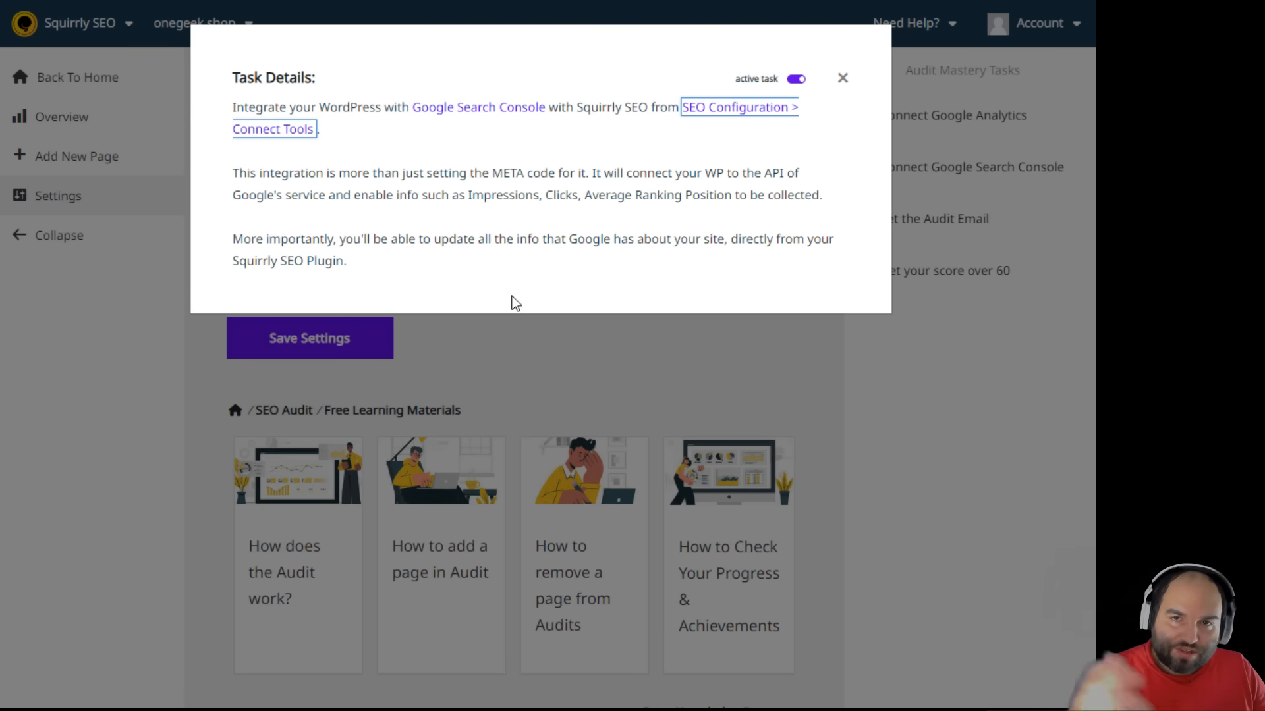
pyautogui.click(469, 361)
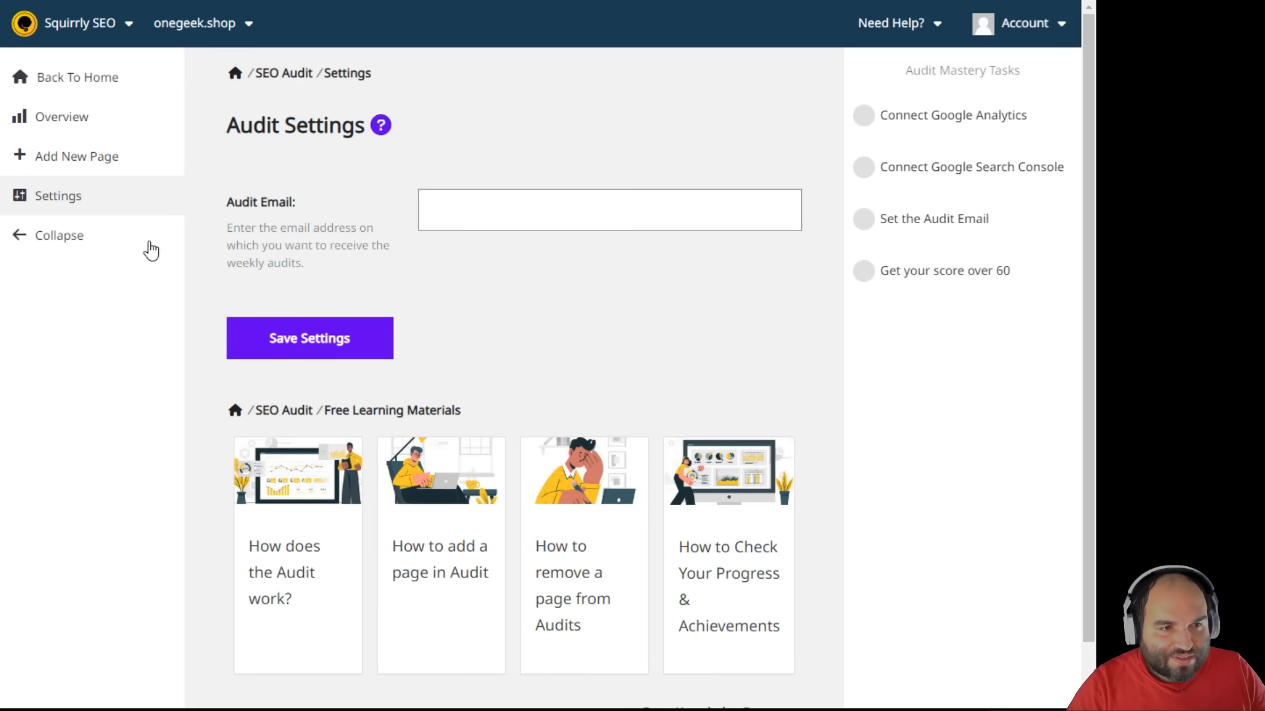
pyautogui.click(79, 120)
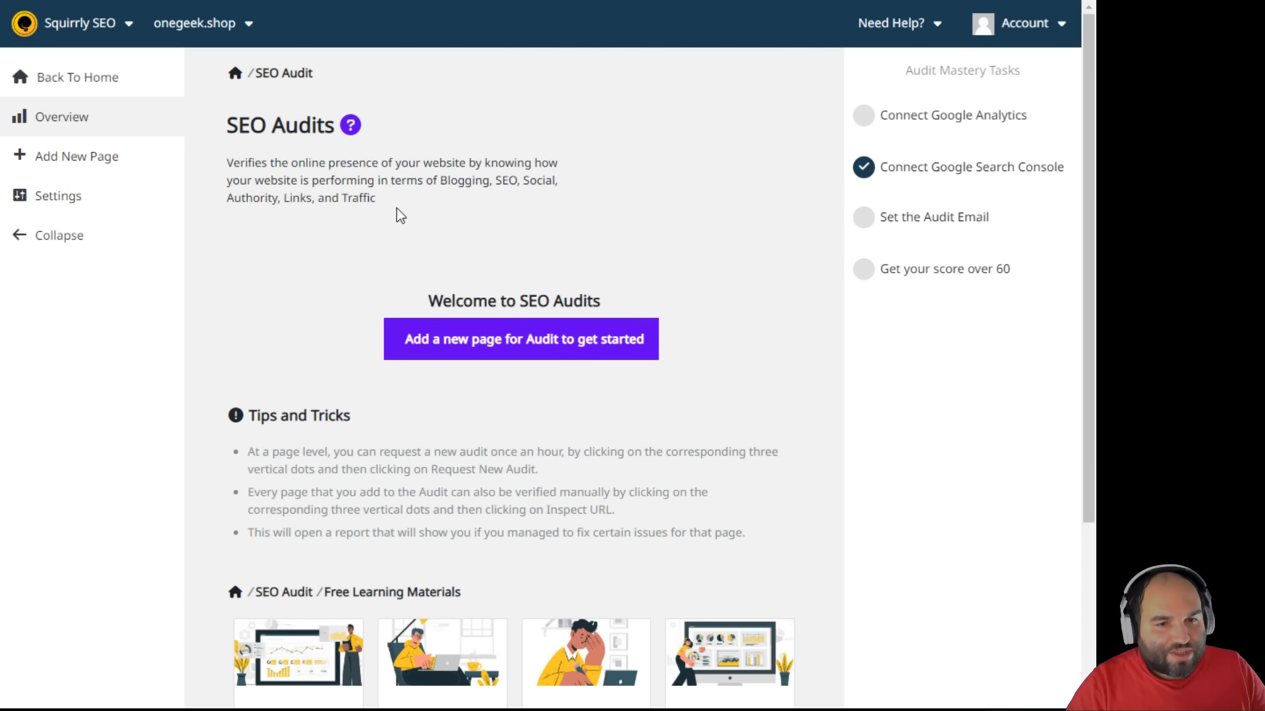
pyautogui.click(100, 77)
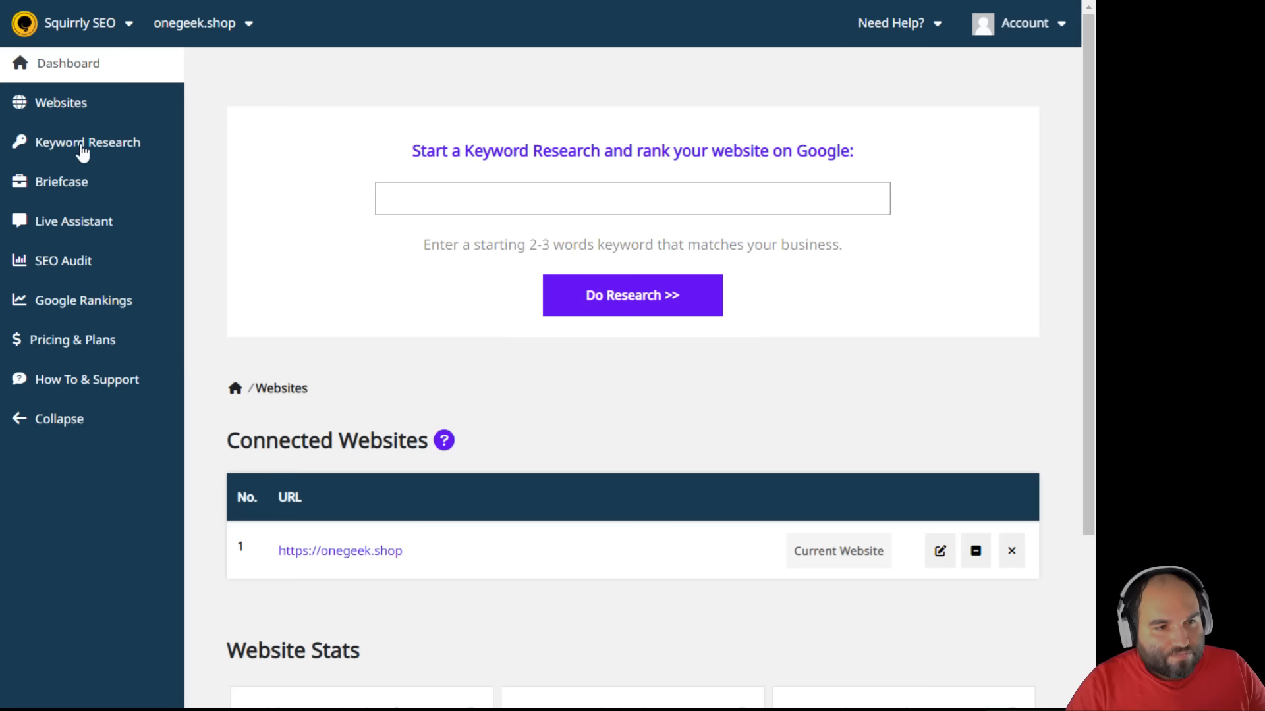
# - Open the Sync Keywords list of Search Console keywords under Google Rankings
pyautogui.click(73, 301)
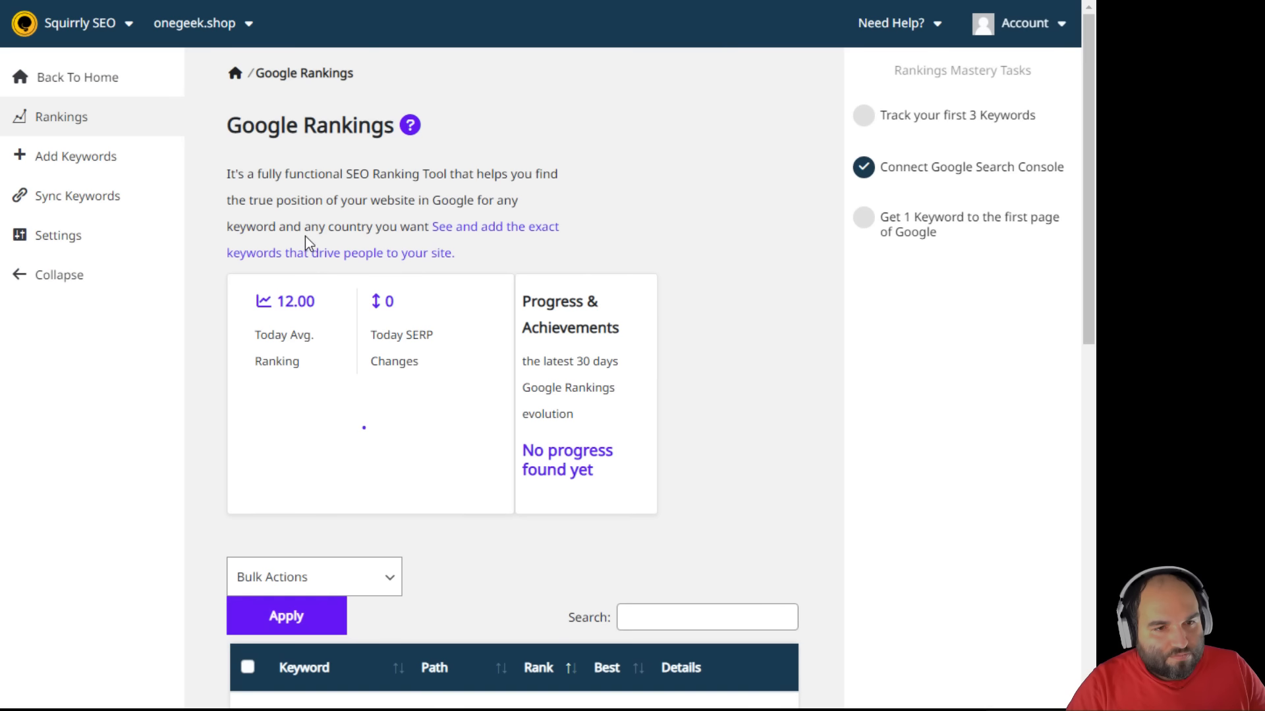
pyautogui.click(328, 257)
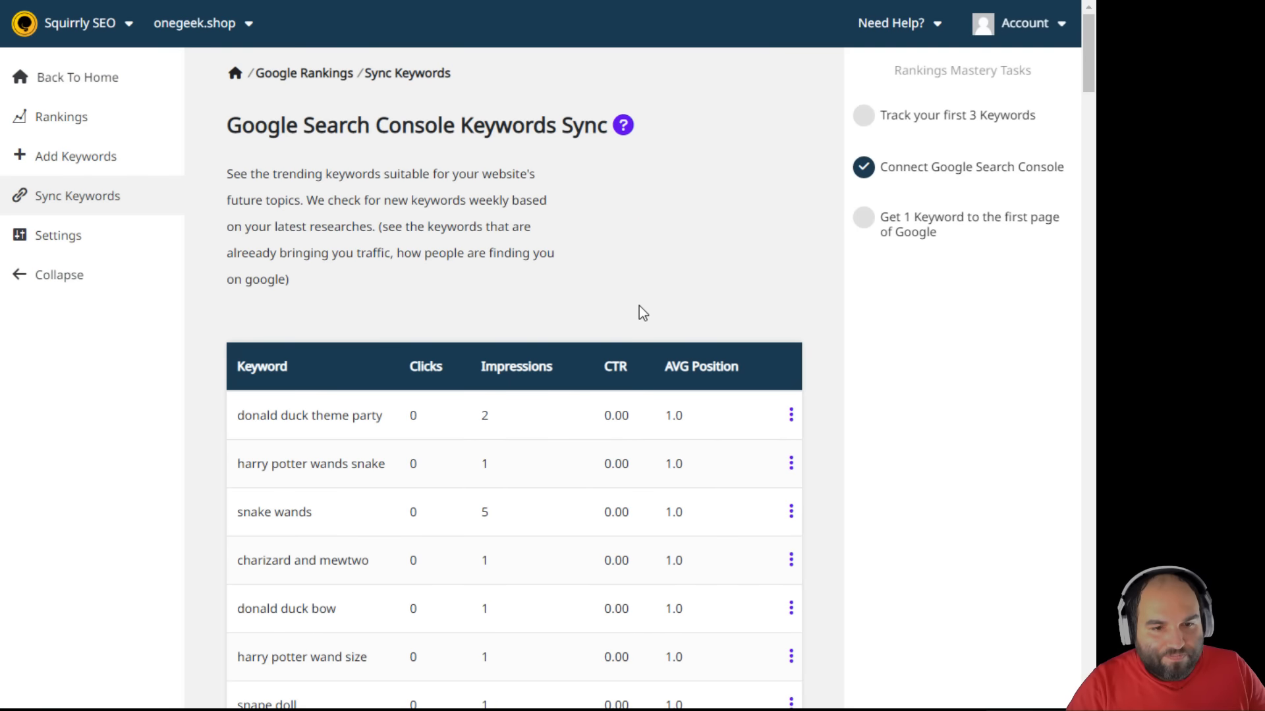
pyautogui.scroll(-3, 637, 311)
pyautogui.scroll(3, 689, 336)
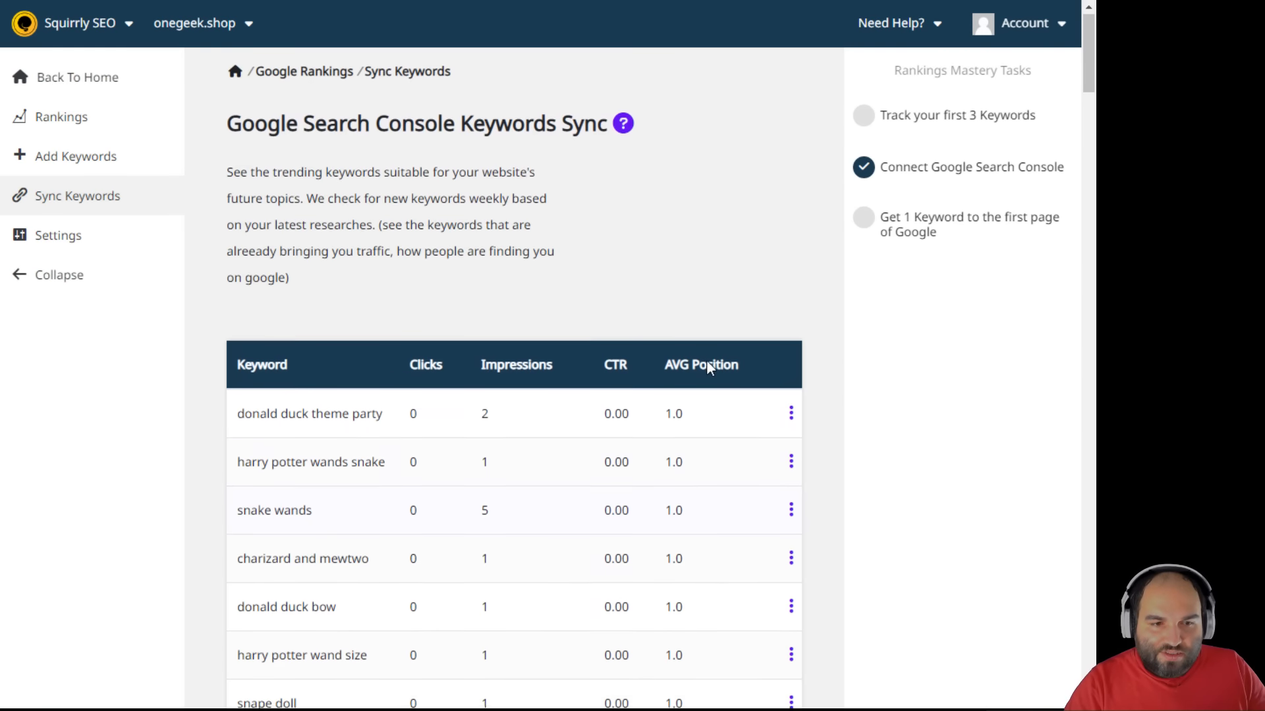
pyautogui.scroll(-12, 706, 360)
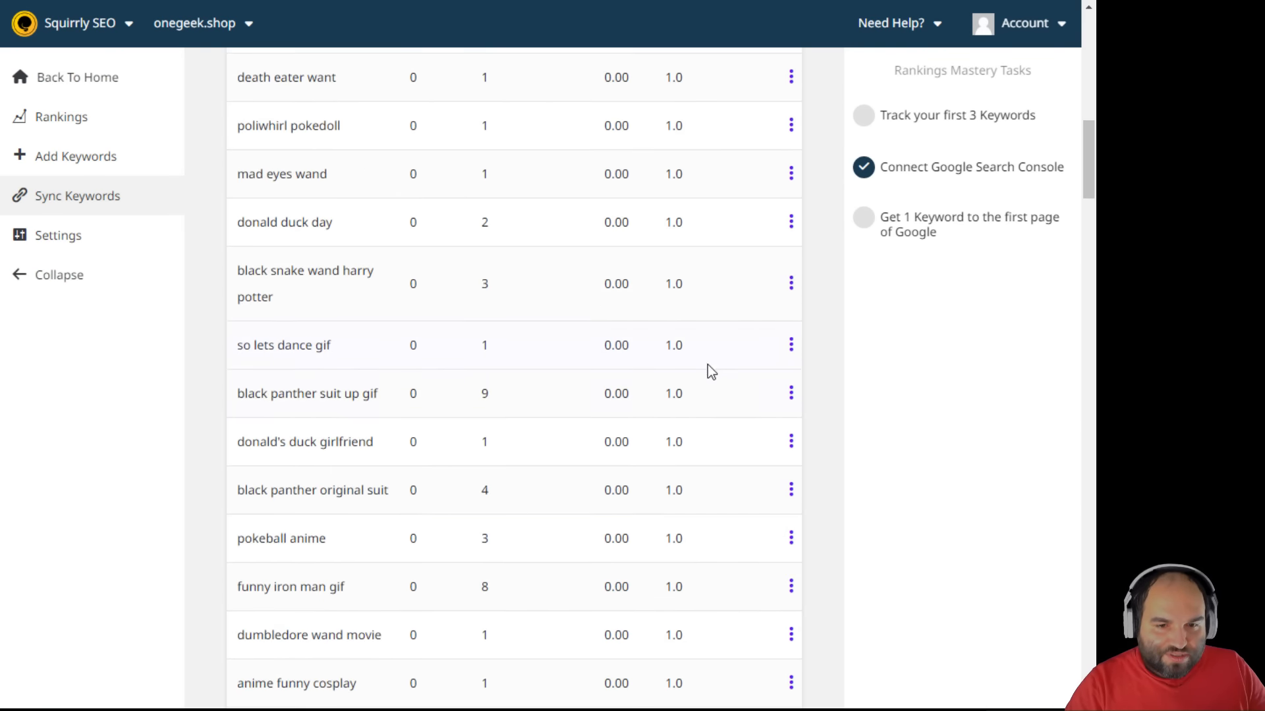
pyautogui.scroll(-15, 712, 372)
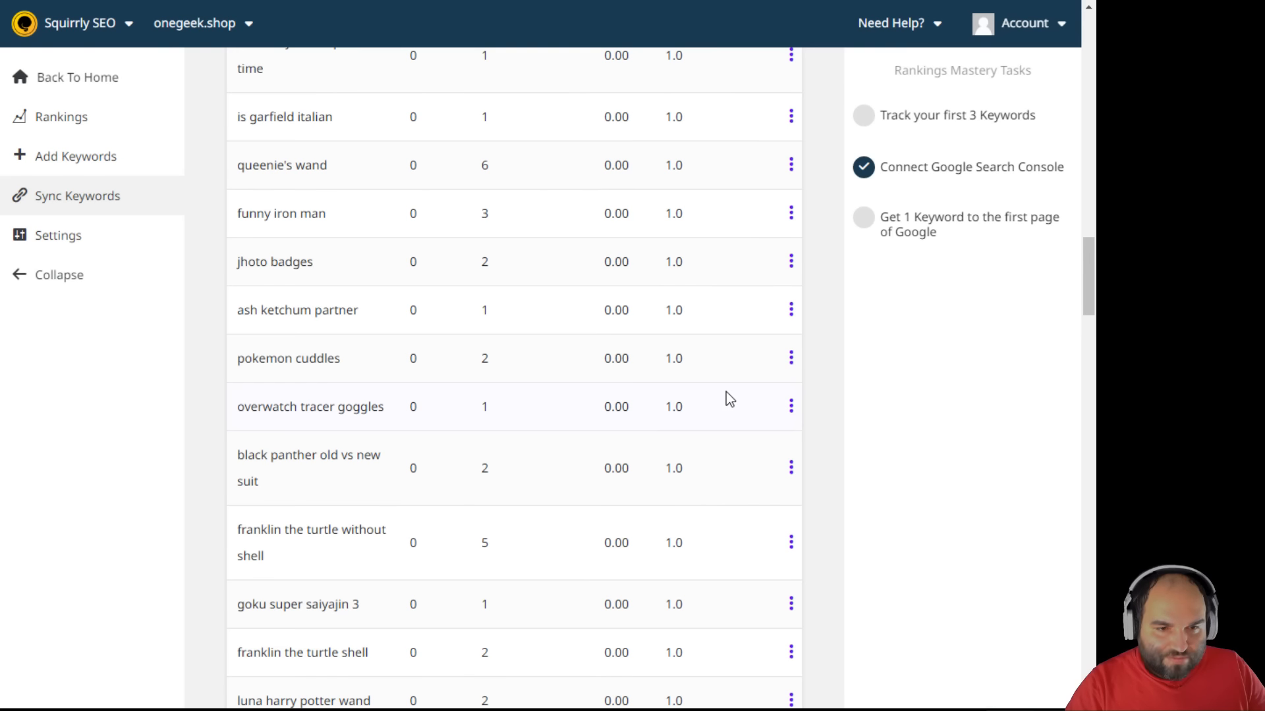
pyautogui.scroll(-7, 727, 394)
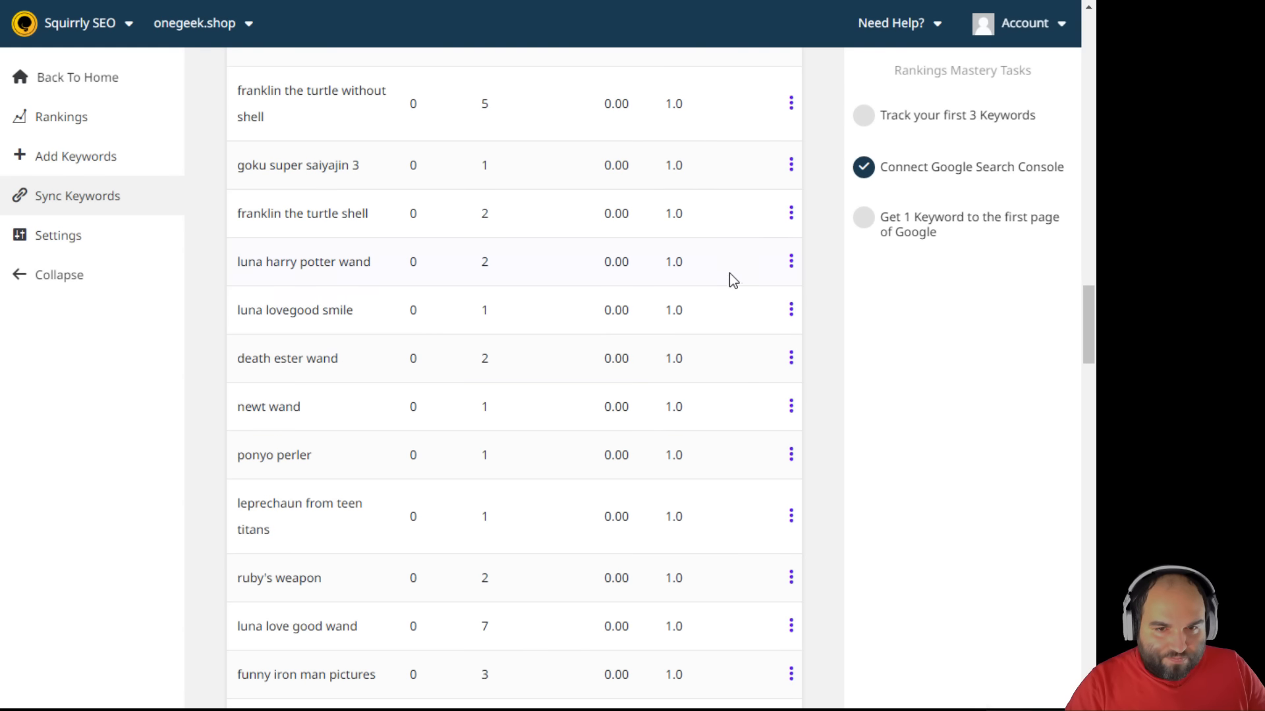
# - Add luna harry potter wand and luna lovegood smile to the Rank Checker
pyautogui.moveTo(238, 263); pyautogui.dragTo(339, 277)
pyautogui.click(338, 278)
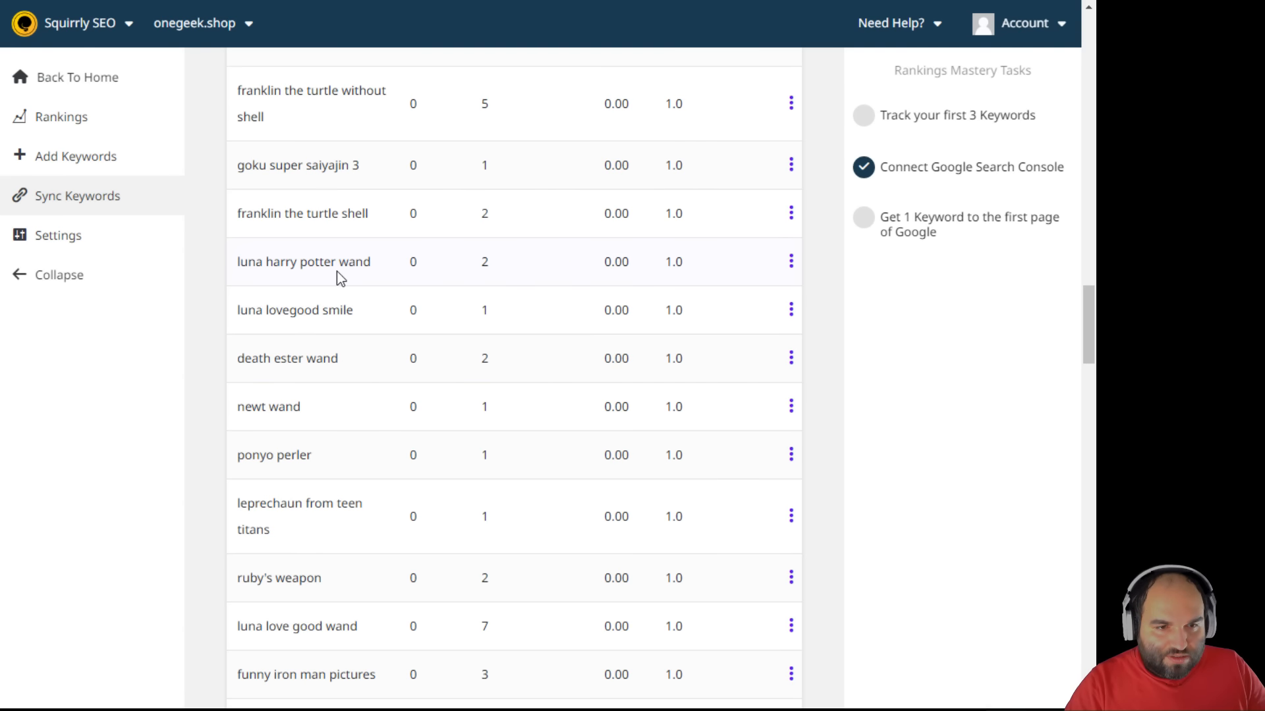
pyautogui.click(791, 264)
pyautogui.click(702, 281)
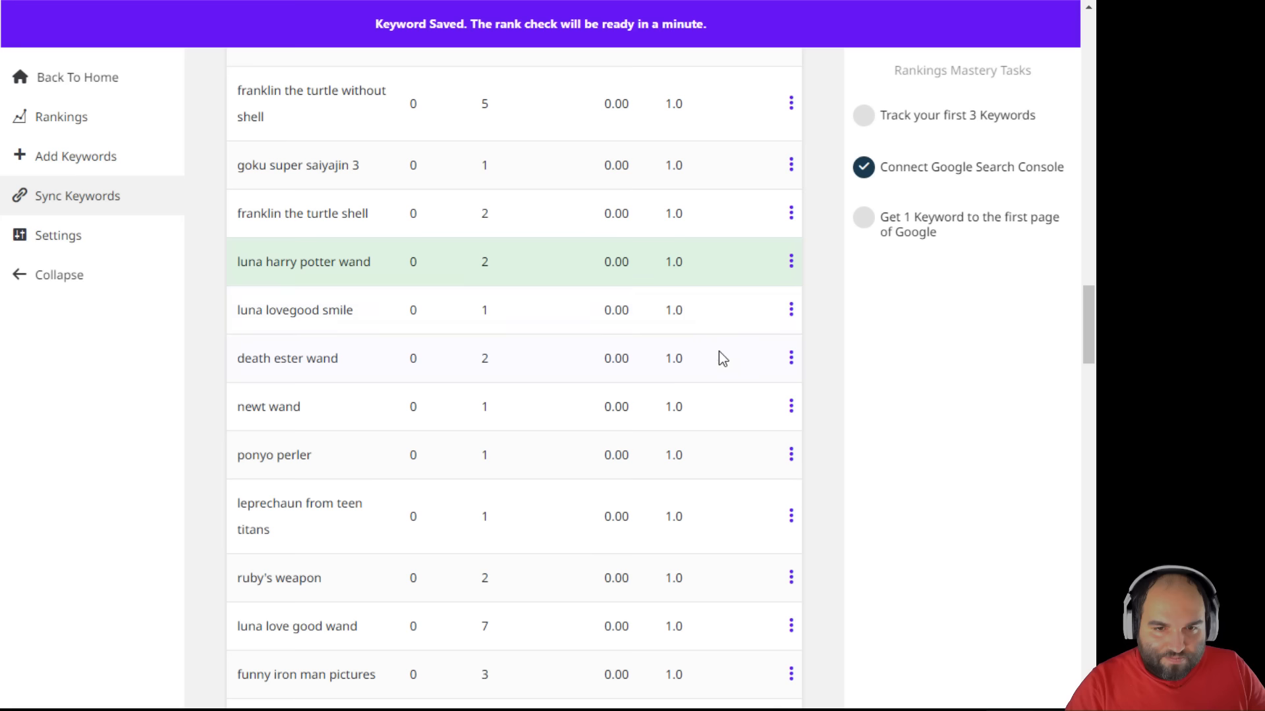
pyautogui.scroll(-1, 722, 359)
pyautogui.click(790, 222)
pyautogui.click(699, 241)
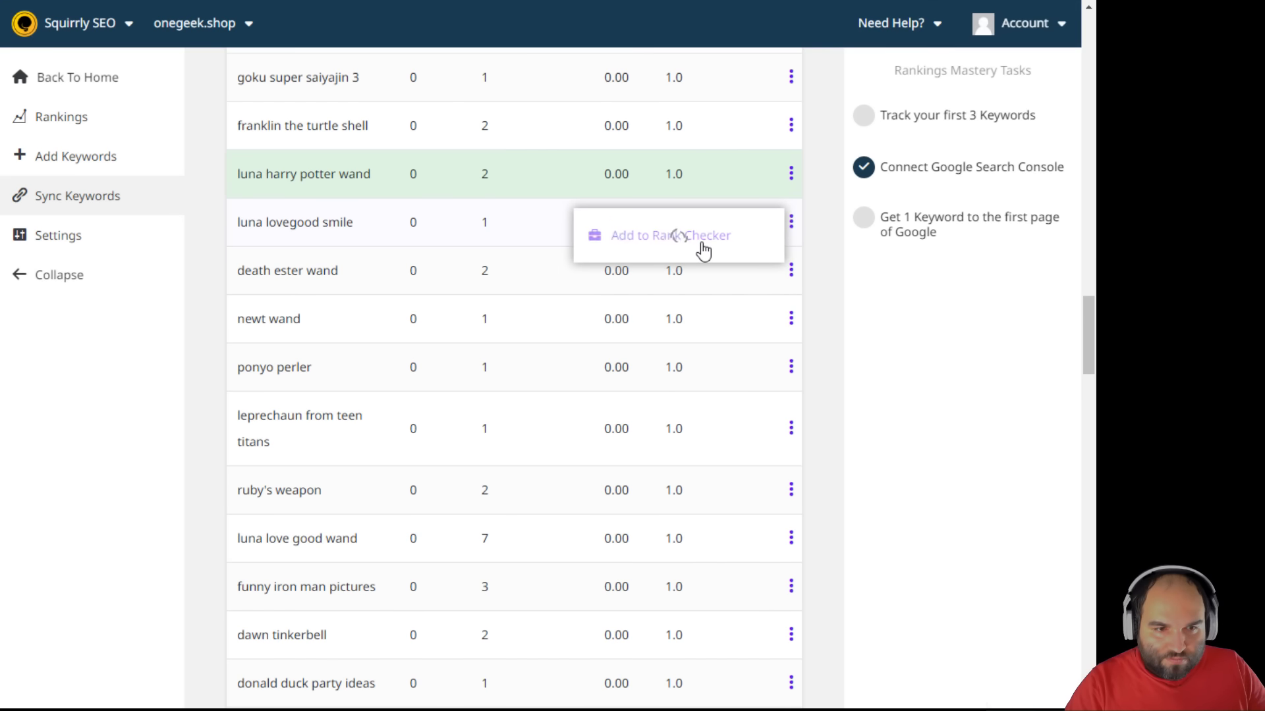
# - Add ruby's weapon, luna love good wand and pokemon balls toys to the Rank Checker
pyautogui.click(791, 271)
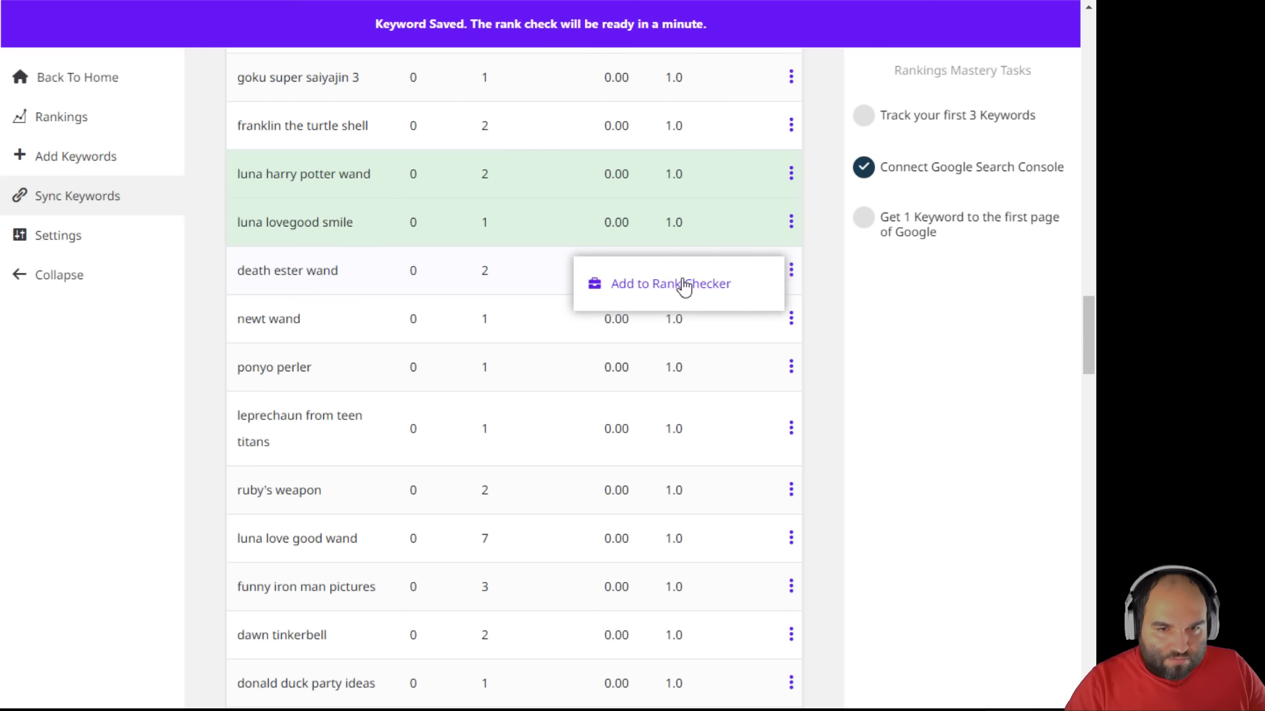
pyautogui.scroll(-3, 686, 404)
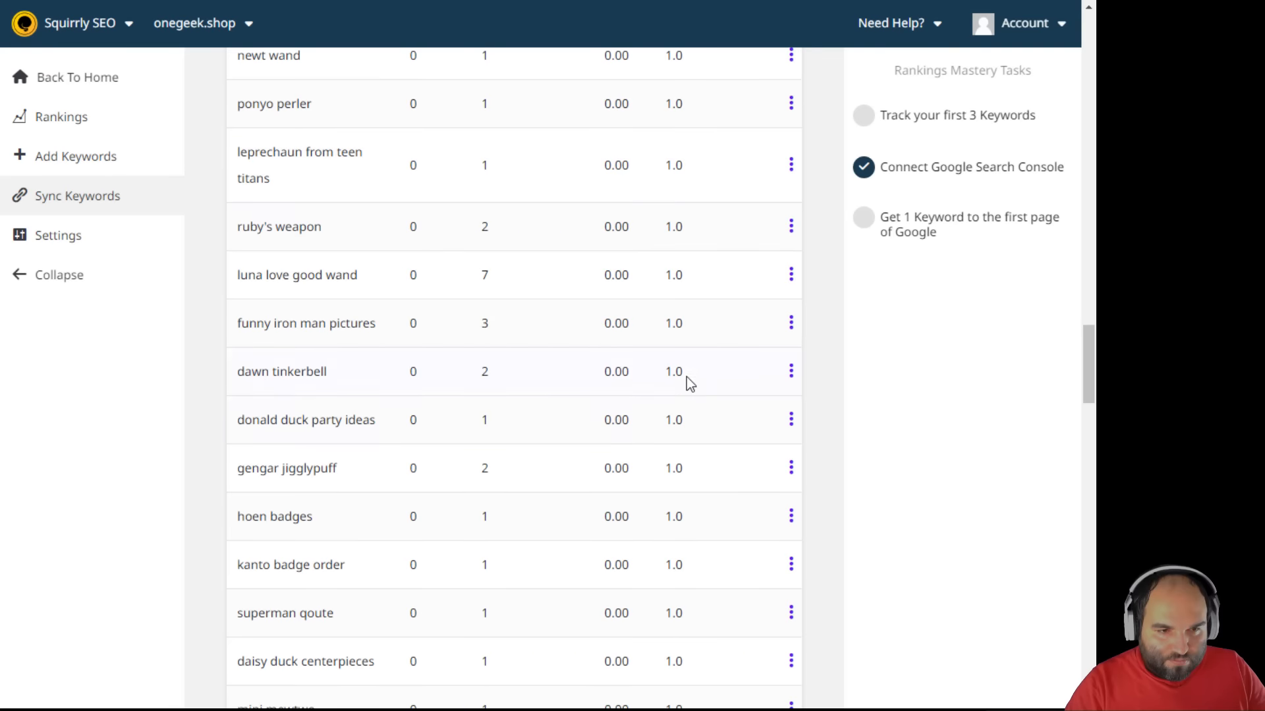
pyautogui.click(791, 226)
pyautogui.click(725, 244)
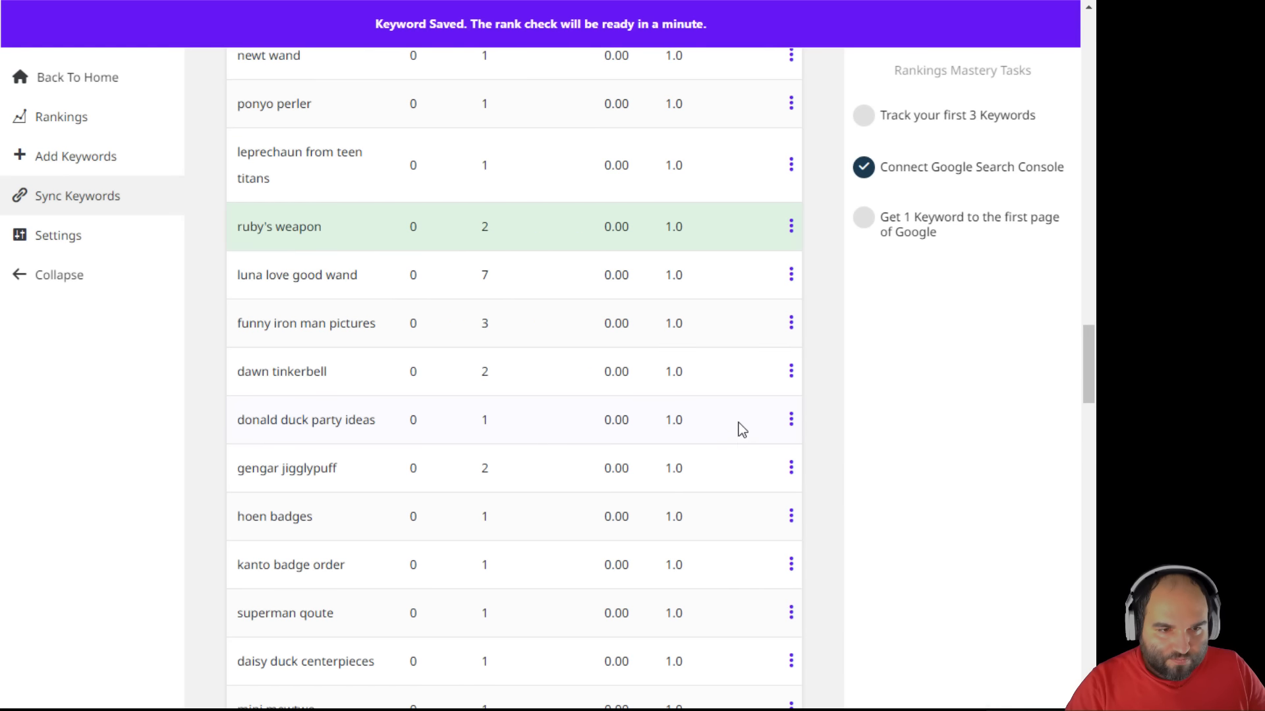
pyautogui.click(794, 275)
pyautogui.click(724, 290)
pyautogui.scroll(-2, 726, 468)
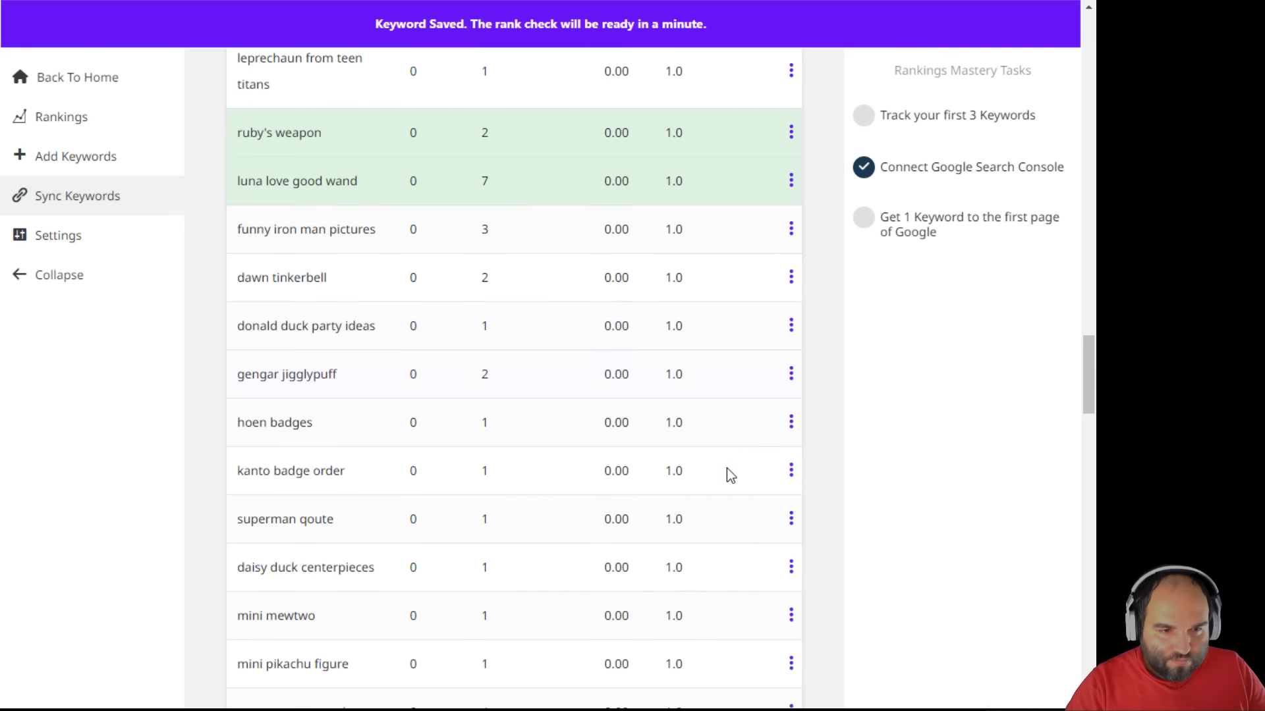
pyautogui.scroll(-8, 636, 441)
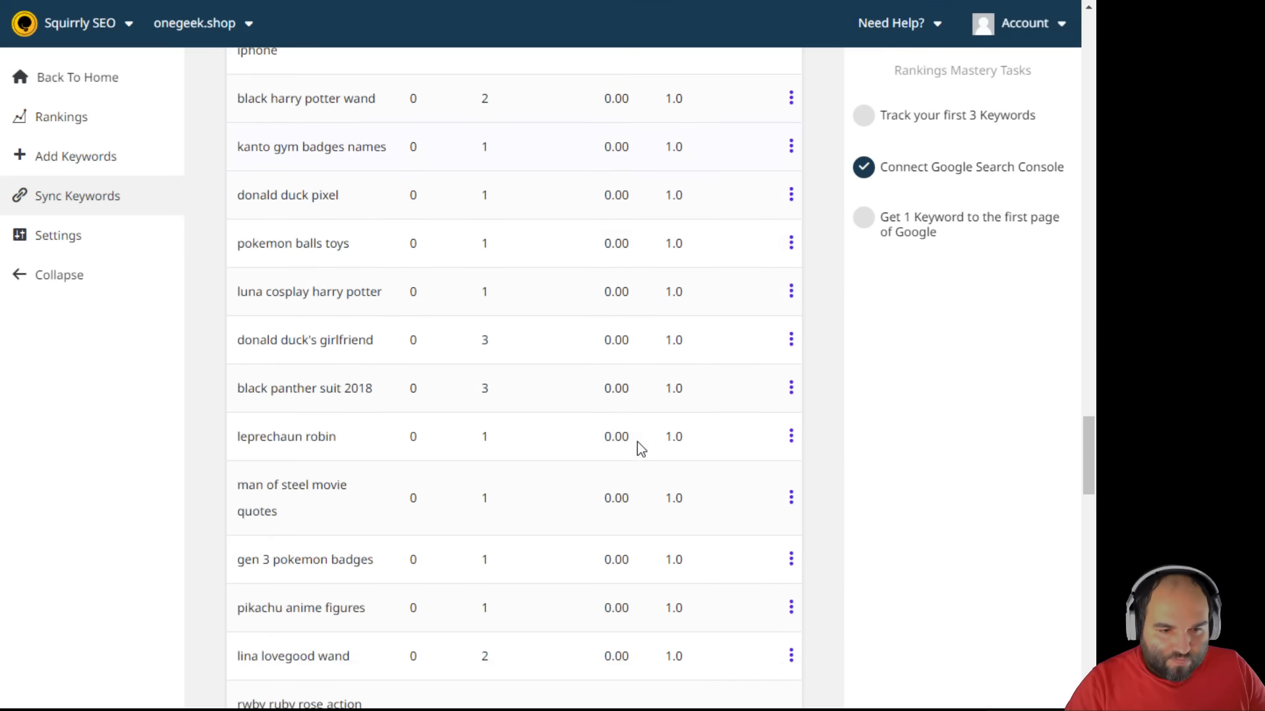
pyautogui.click(791, 196)
pyautogui.click(700, 218)
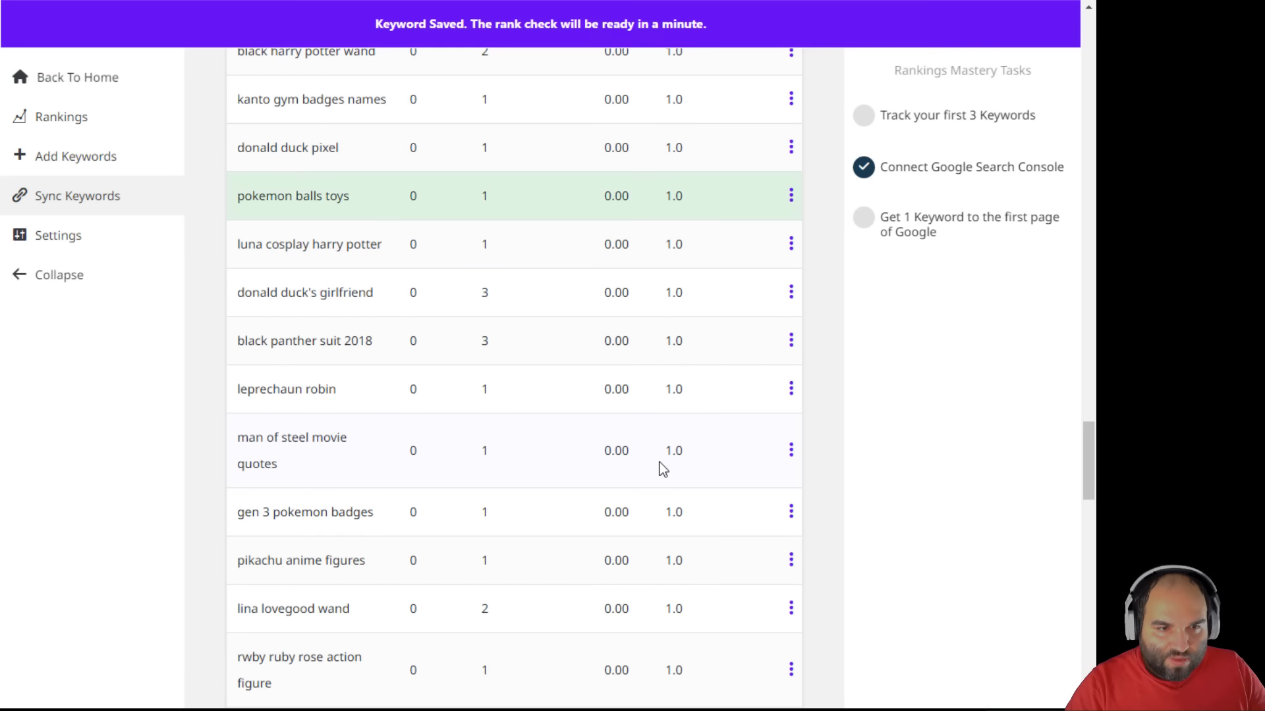
pyautogui.scroll(5, 662, 469)
pyautogui.scroll(4, 662, 469)
pyautogui.click(90, 130)
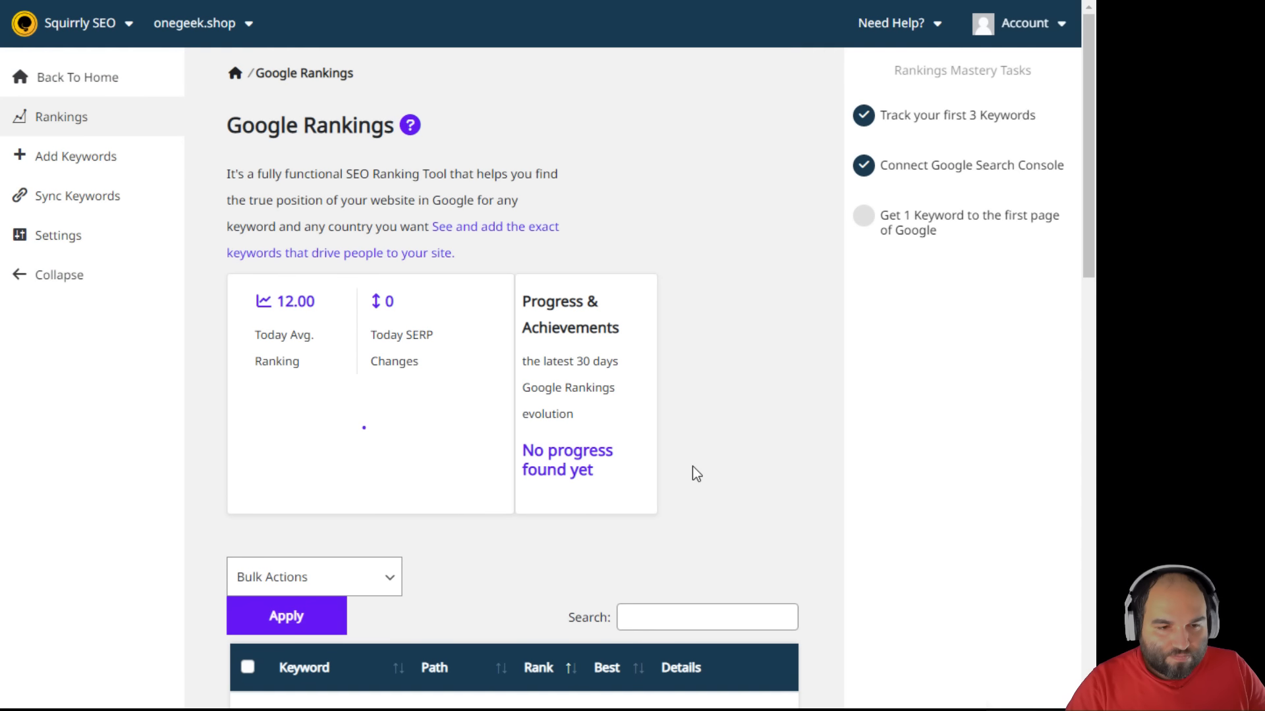
# - Find rwby merchandise at rank 12 in the tracked keywords table
pyautogui.scroll(-6, 695, 461)
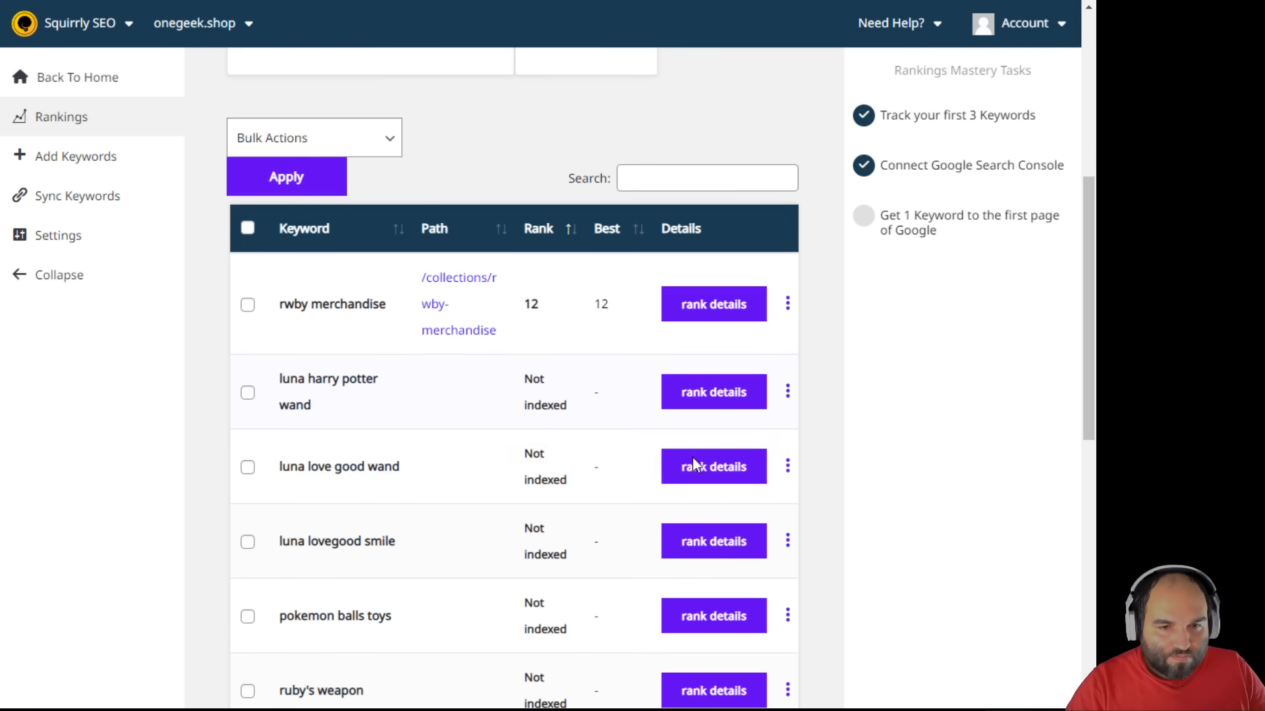
pyautogui.scroll(-1, 514, 409)
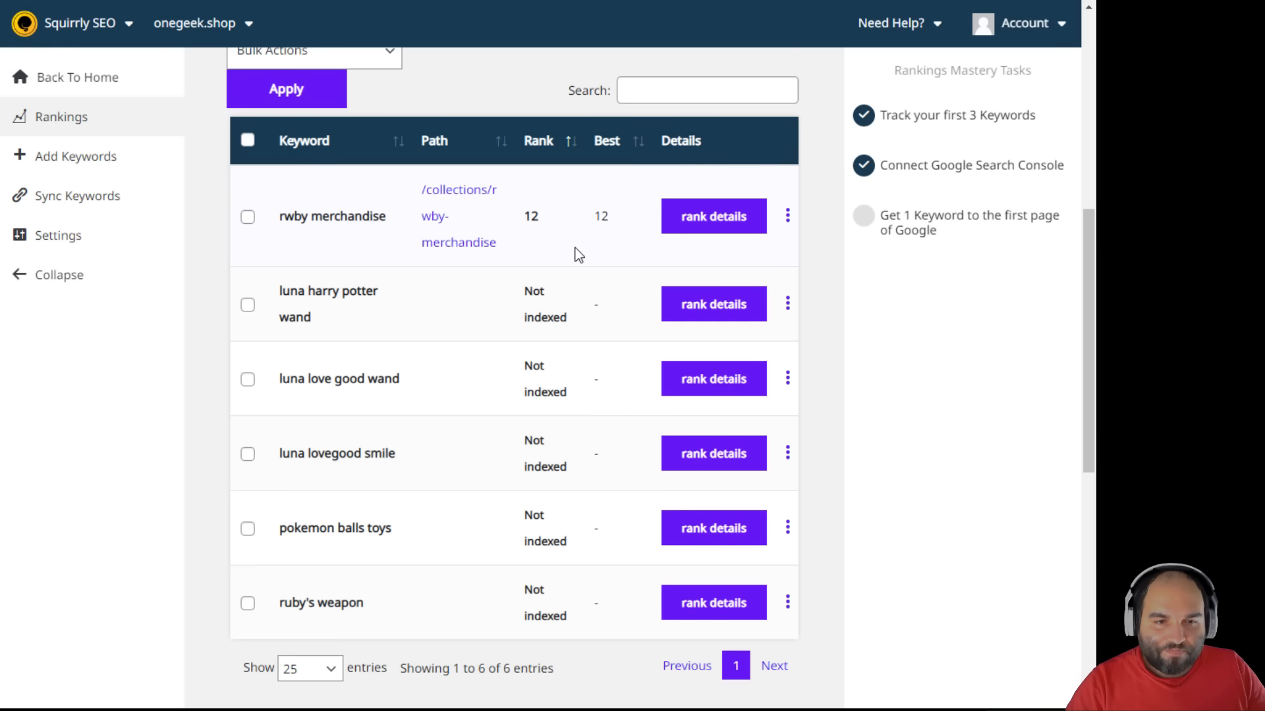
pyautogui.doubleClick(531, 216)
pyautogui.scroll(-1, 592, 313)
pyautogui.scroll(-1, 599, 356)
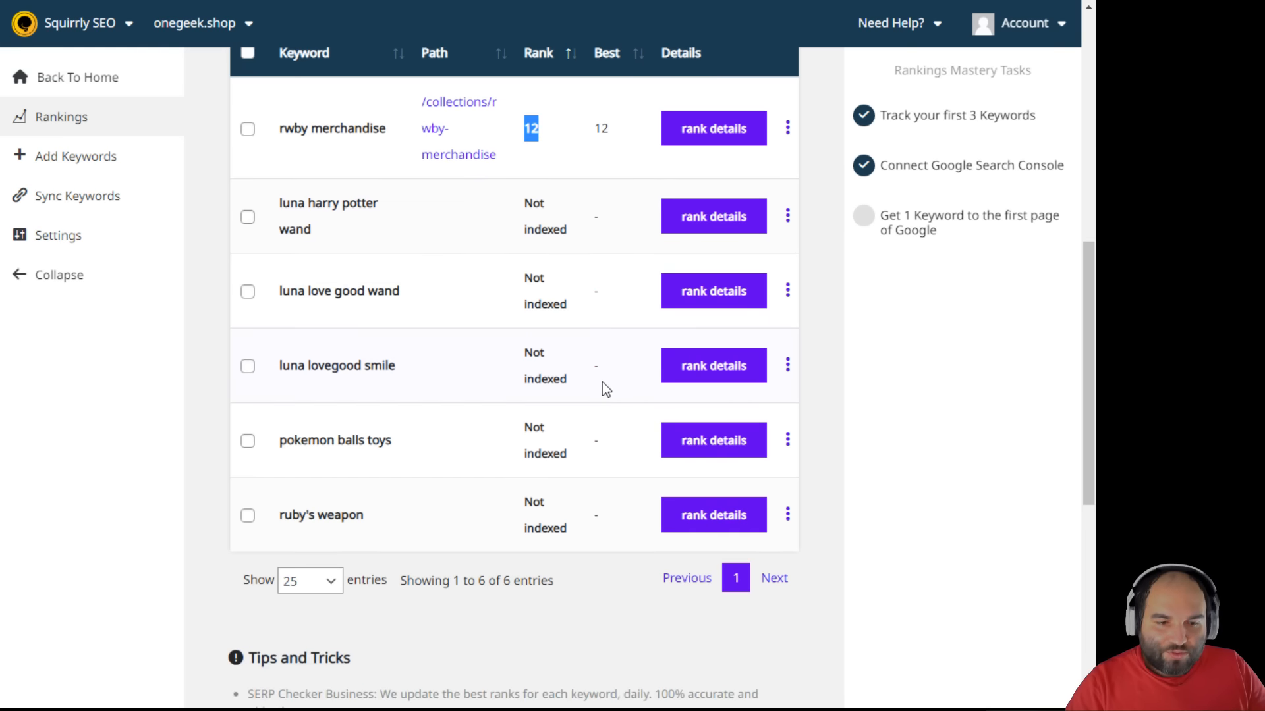
pyautogui.scroll(2, 602, 385)
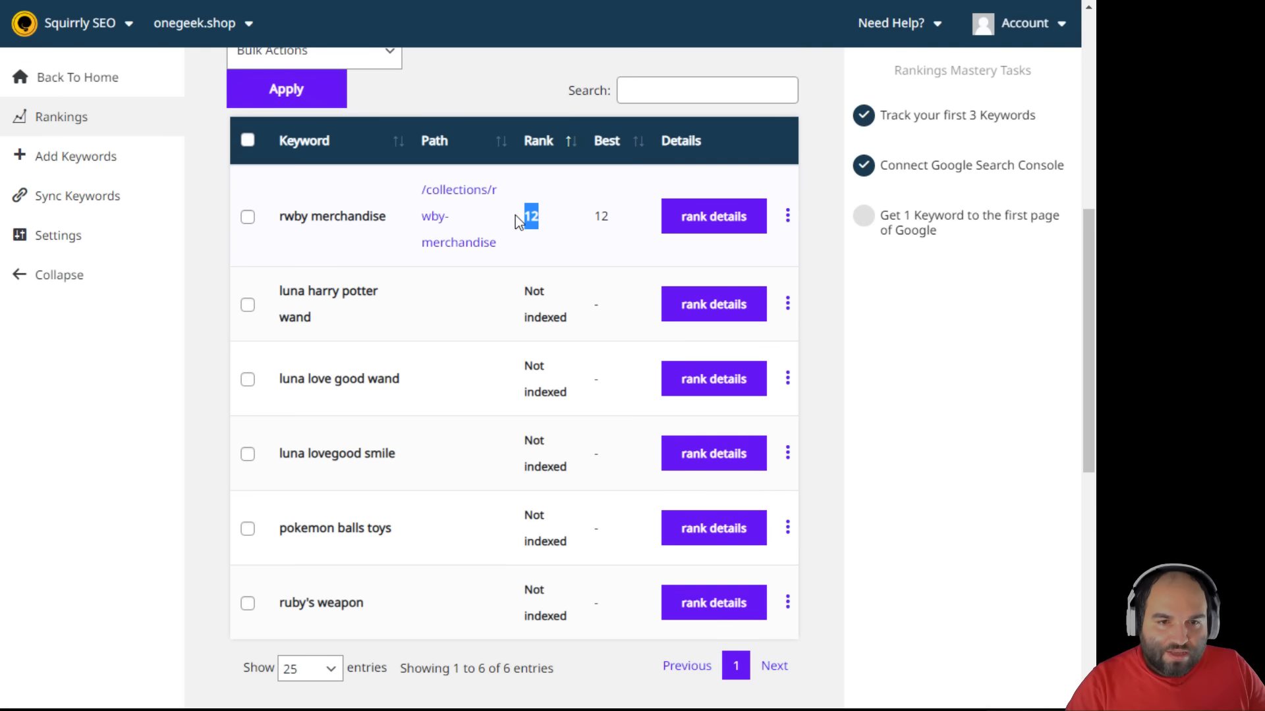
# - Check rwby merchandise's rank details and social shares, then open its collection page
pyautogui.click(688, 230)
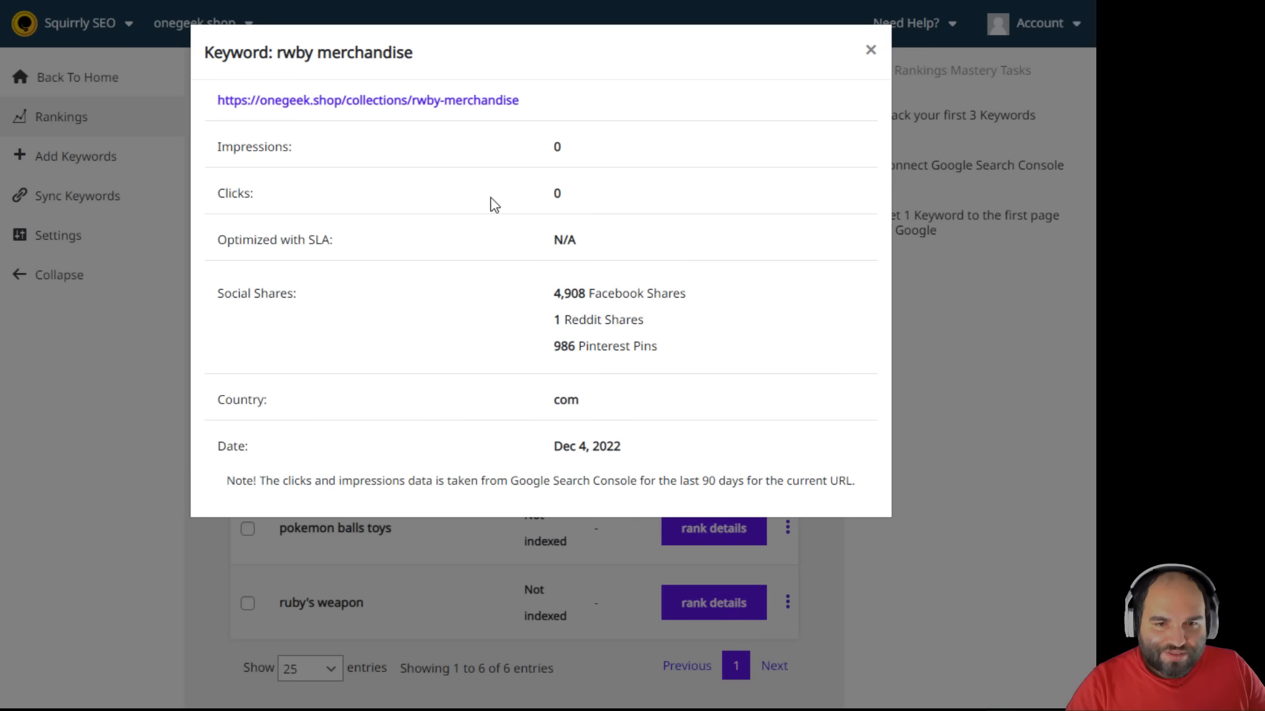
pyautogui.moveTo(670, 345); pyautogui.dragTo(535, 296)
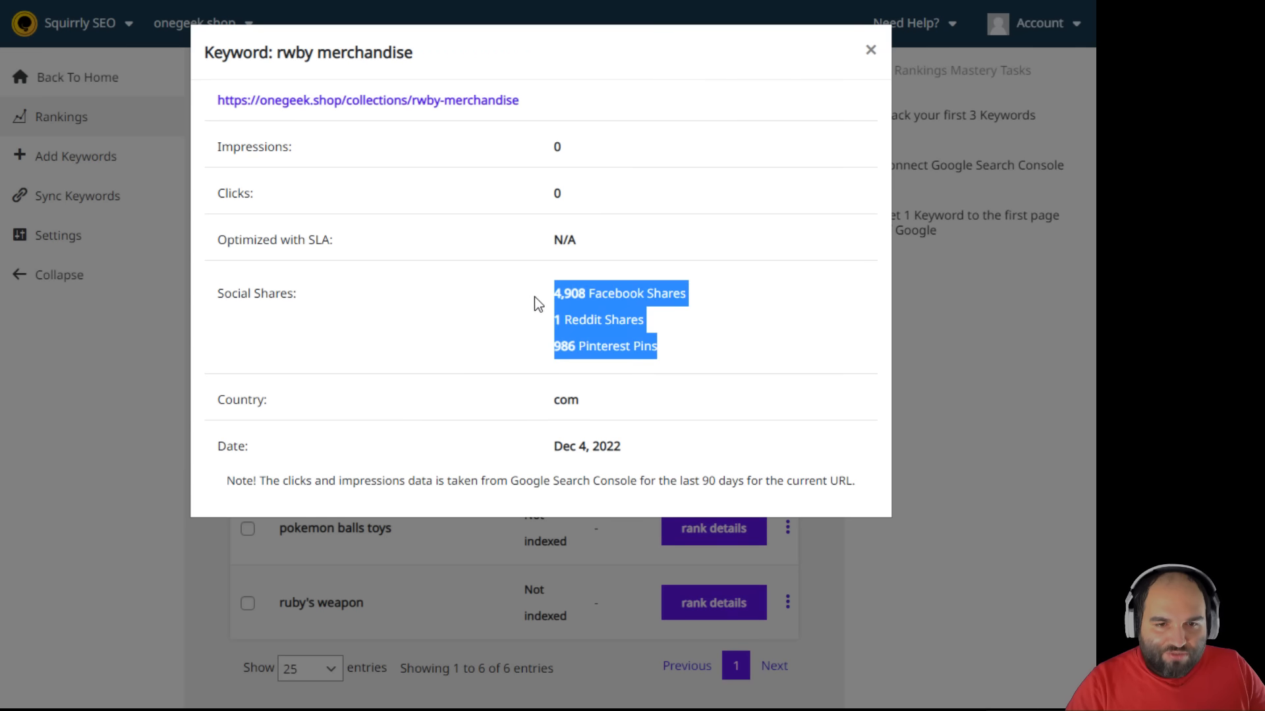
pyautogui.click(425, 298)
pyautogui.click(370, 104)
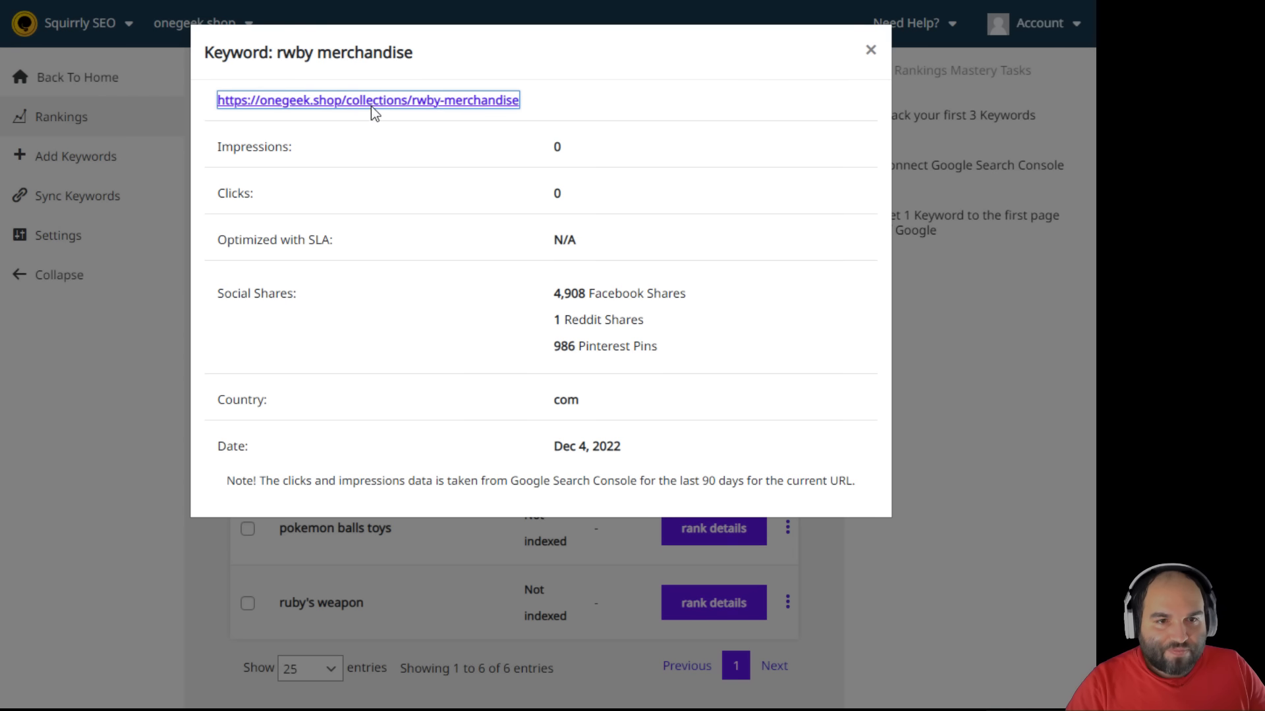
pyautogui.click(946, 398)
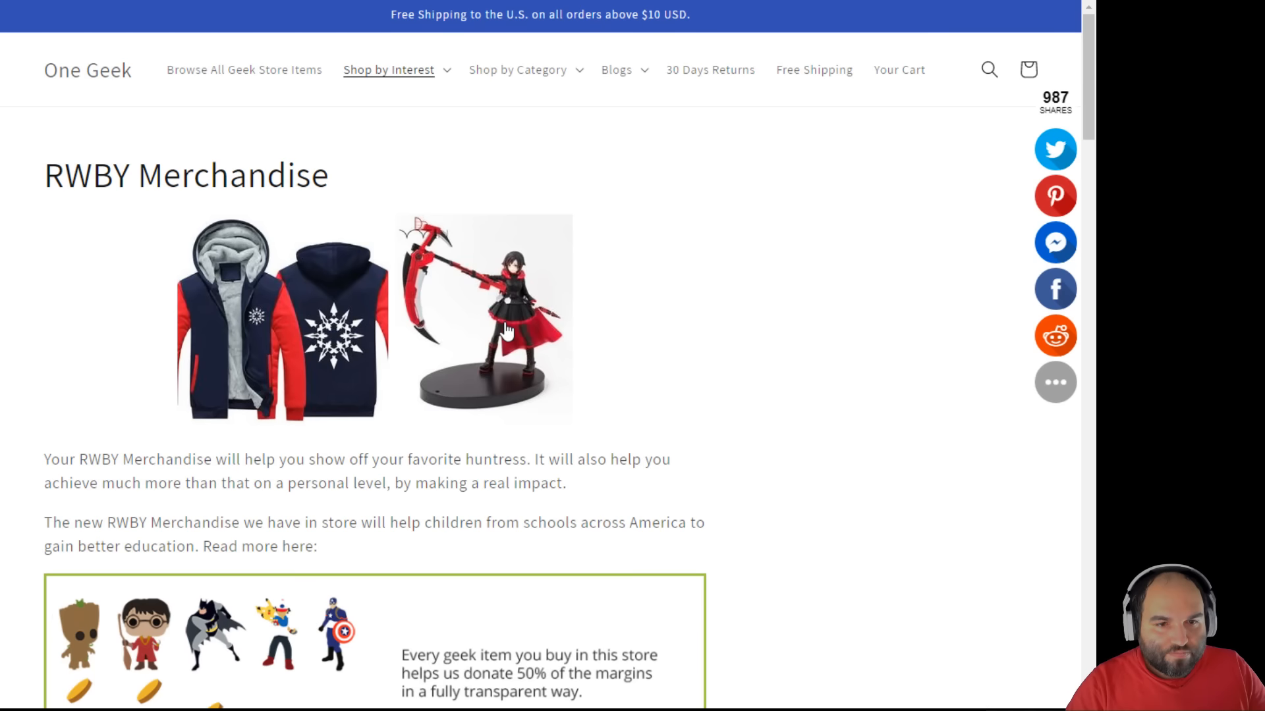
# - Read the RWBY Merchandise heading and the intro paragraph about the series' studio
pyautogui.scroll(-2, 126, 164)
pyautogui.scroll(2, 85, 129)
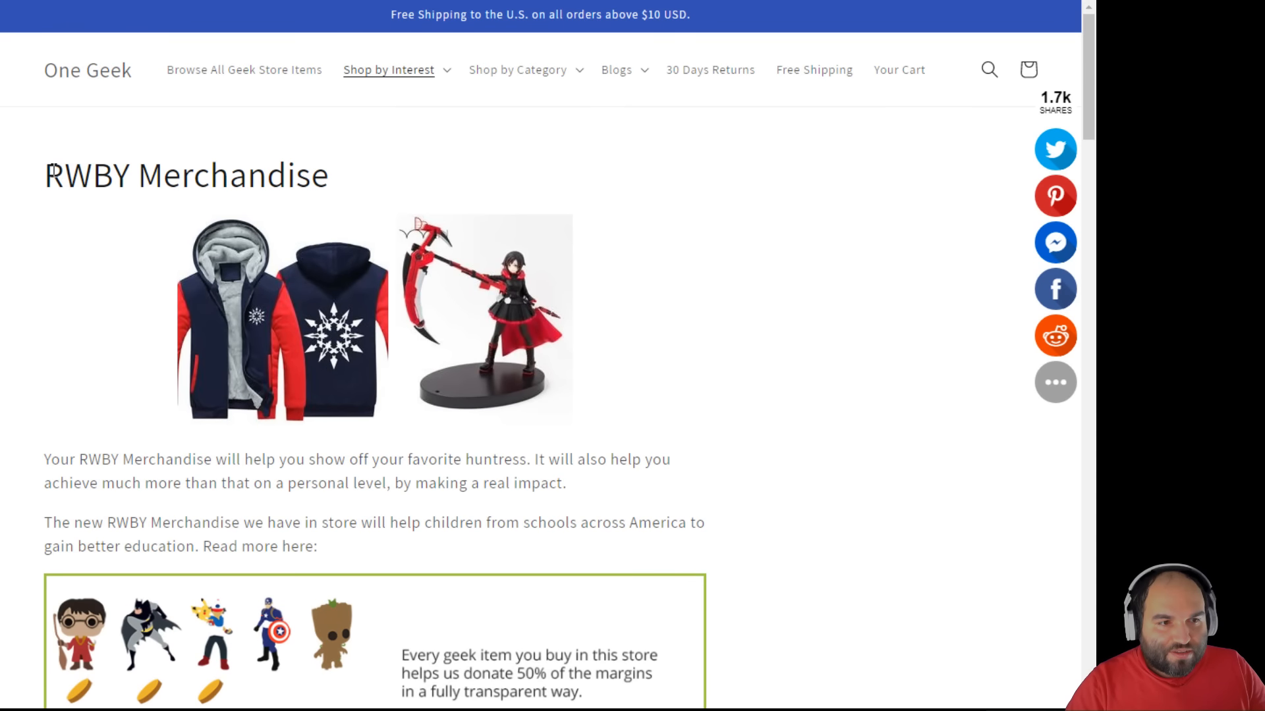
pyautogui.moveTo(47, 170); pyautogui.dragTo(368, 192)
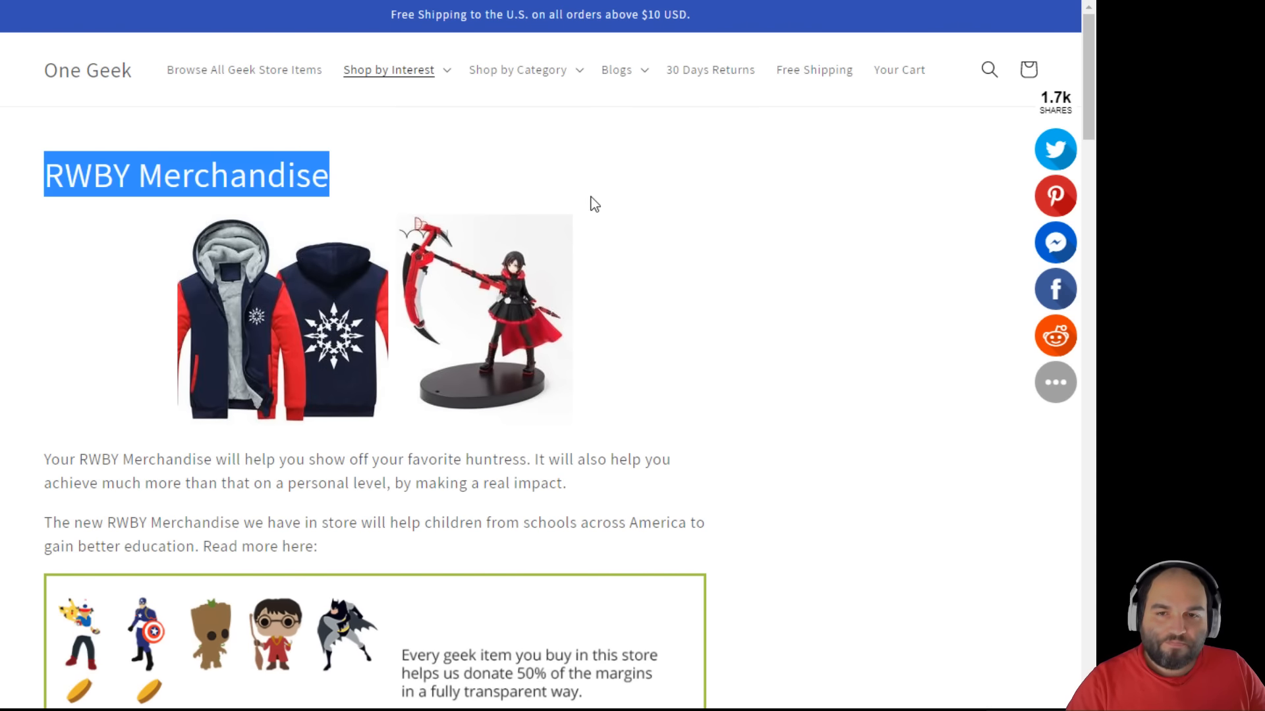
pyautogui.click(342, 173)
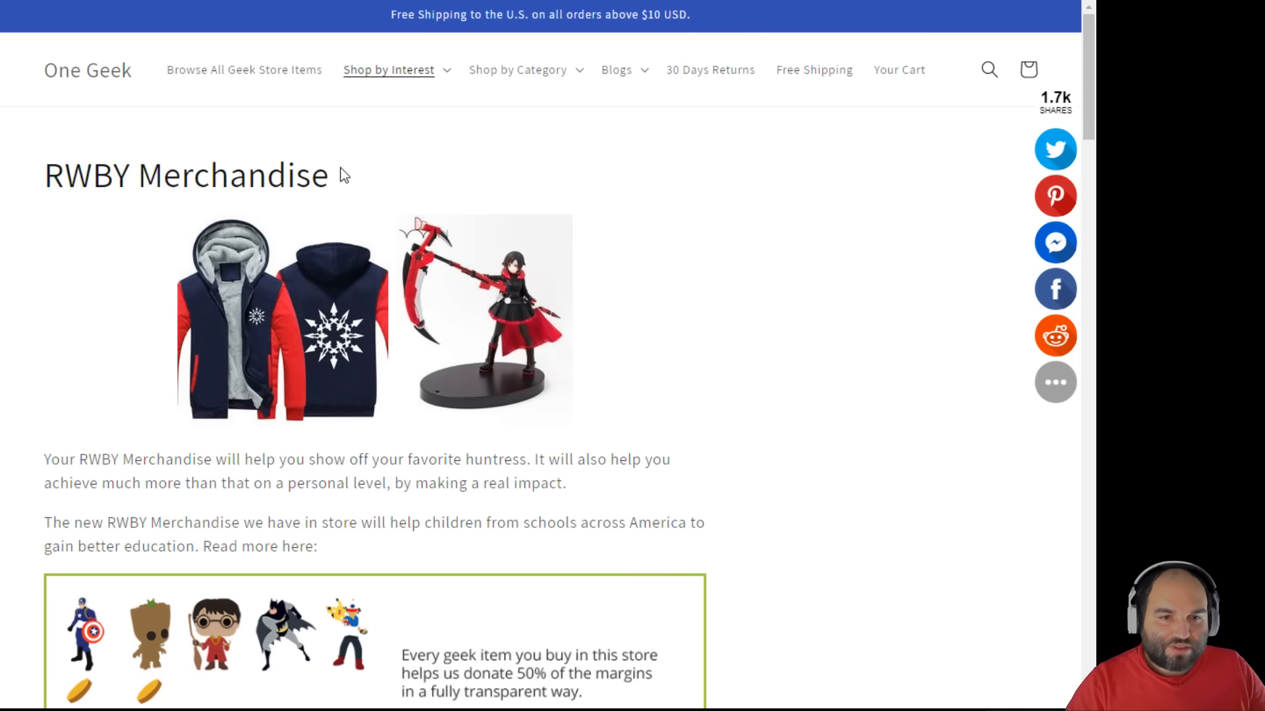
pyautogui.moveTo(331, 177); pyautogui.dragTo(51, 155)
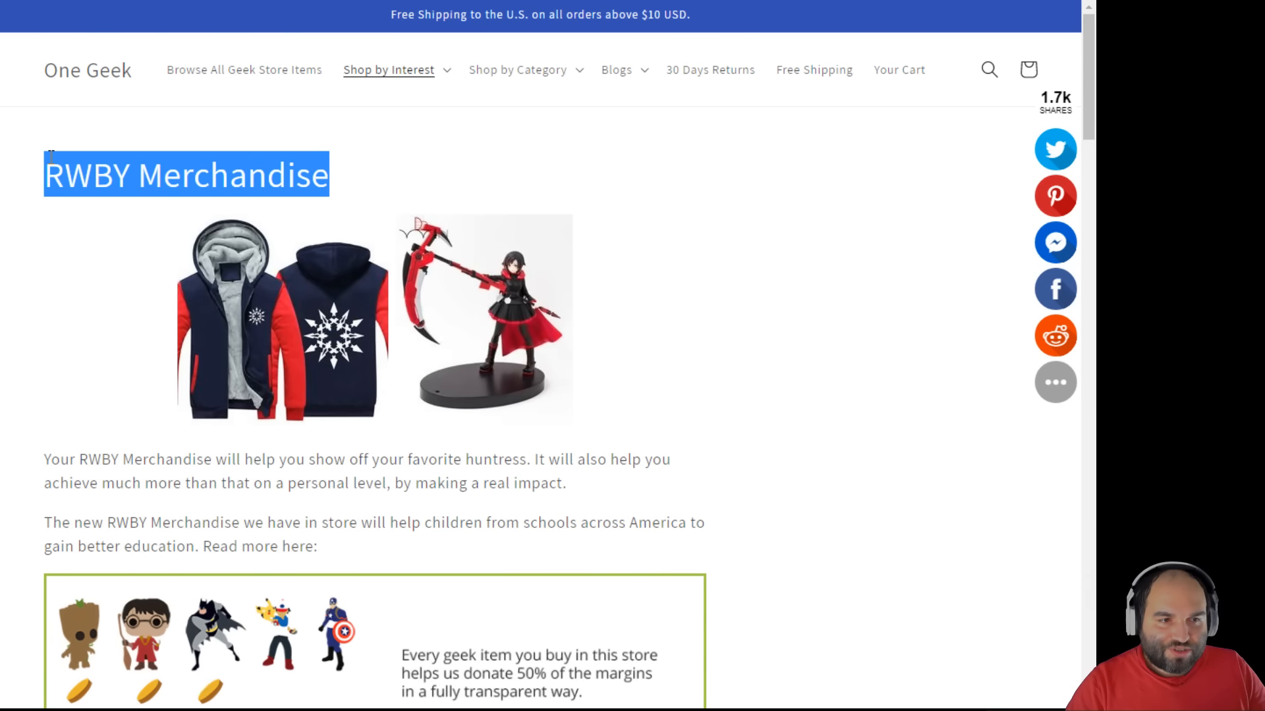
pyautogui.click(50, 155)
pyautogui.scroll(-3, 74, 257)
pyautogui.scroll(-5, 104, 291)
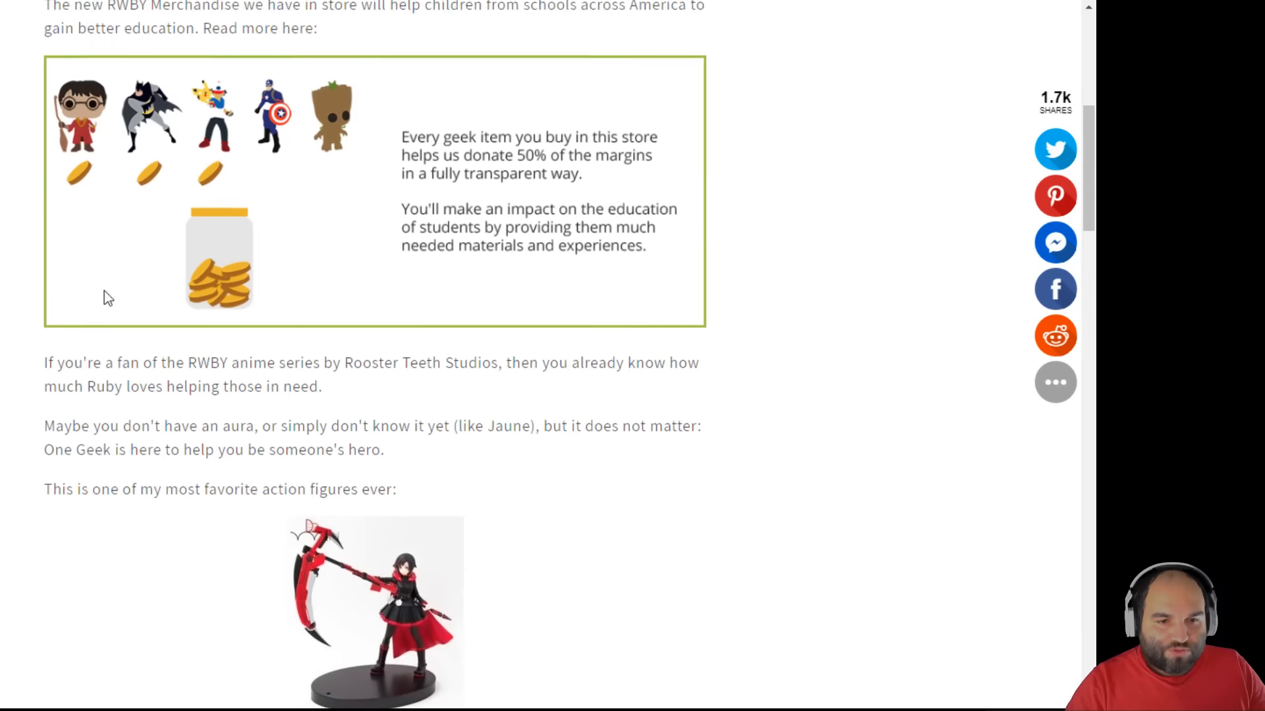
pyautogui.scroll(-2, 582, 336)
pyautogui.moveTo(190, 266); pyautogui.dragTo(501, 266)
pyautogui.click(344, 267)
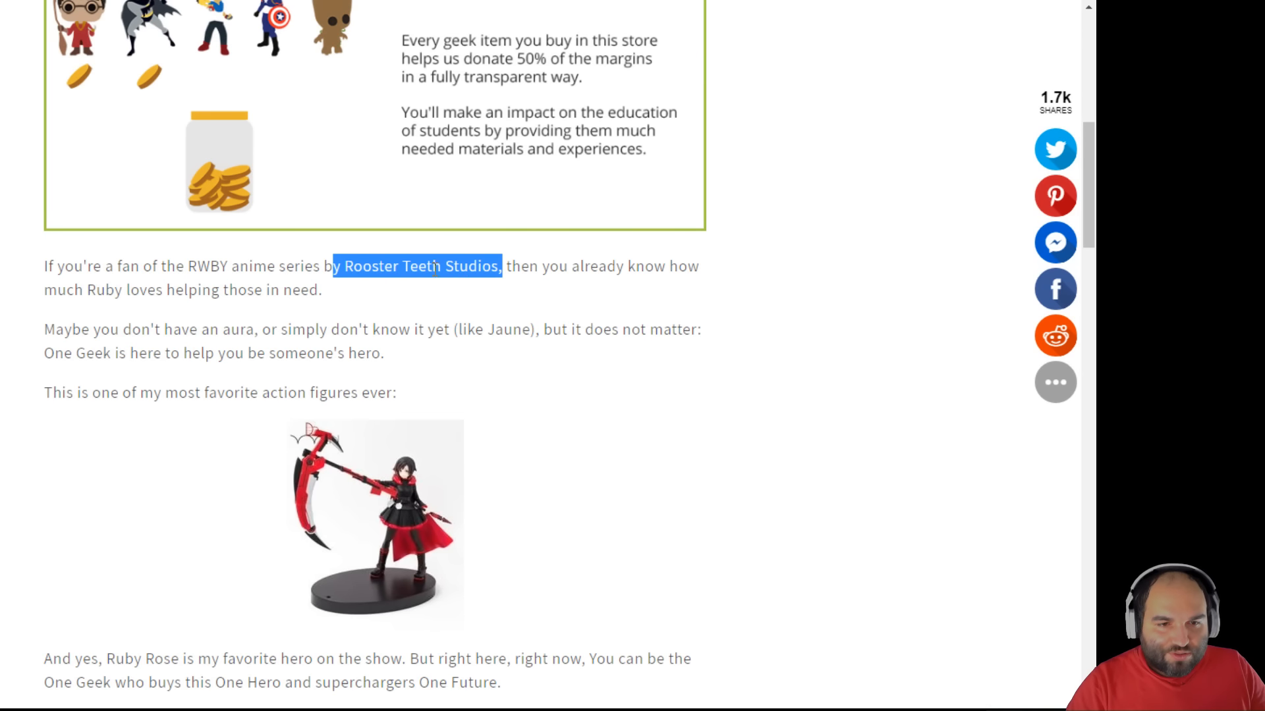
pyautogui.doubleClick(332, 266)
pyautogui.click(580, 401)
# - Read further, picking out the Ruby Rose mention and the 'is Grimm (yup... said it)' phrase
pyautogui.scroll(-1, 643, 448)
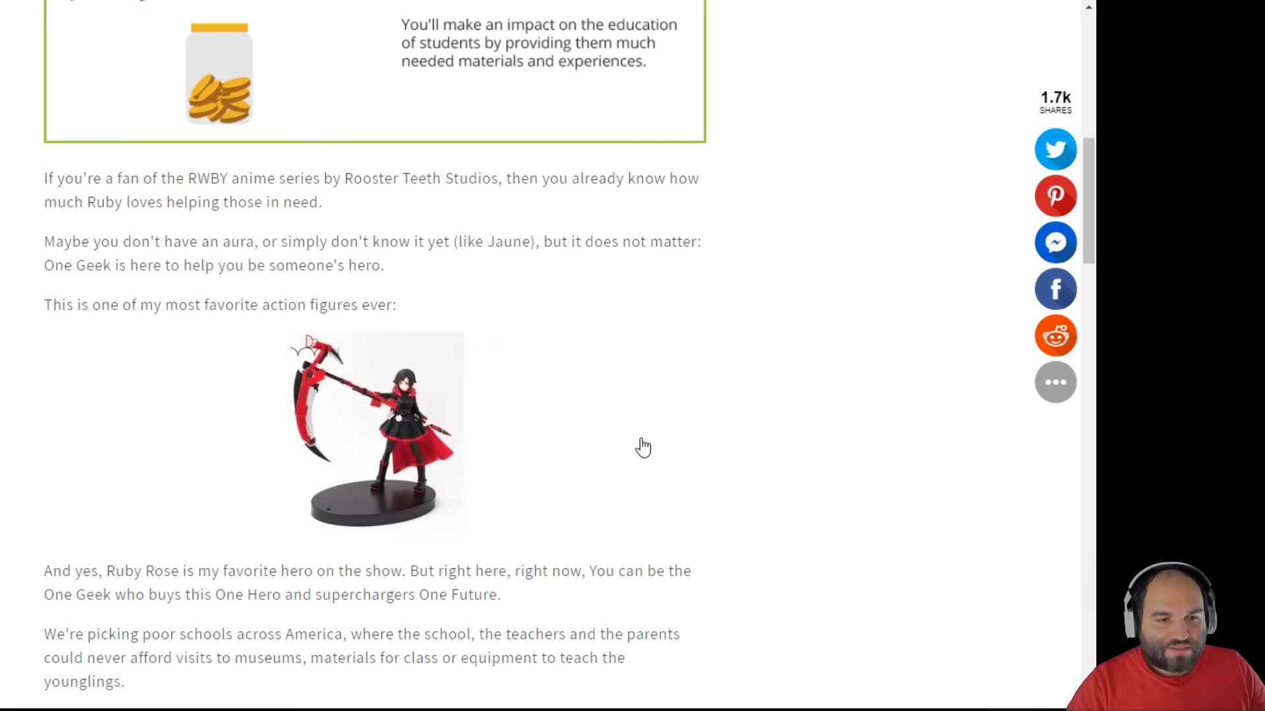
pyautogui.scroll(-2, 643, 448)
pyautogui.scroll(-1, 442, 442)
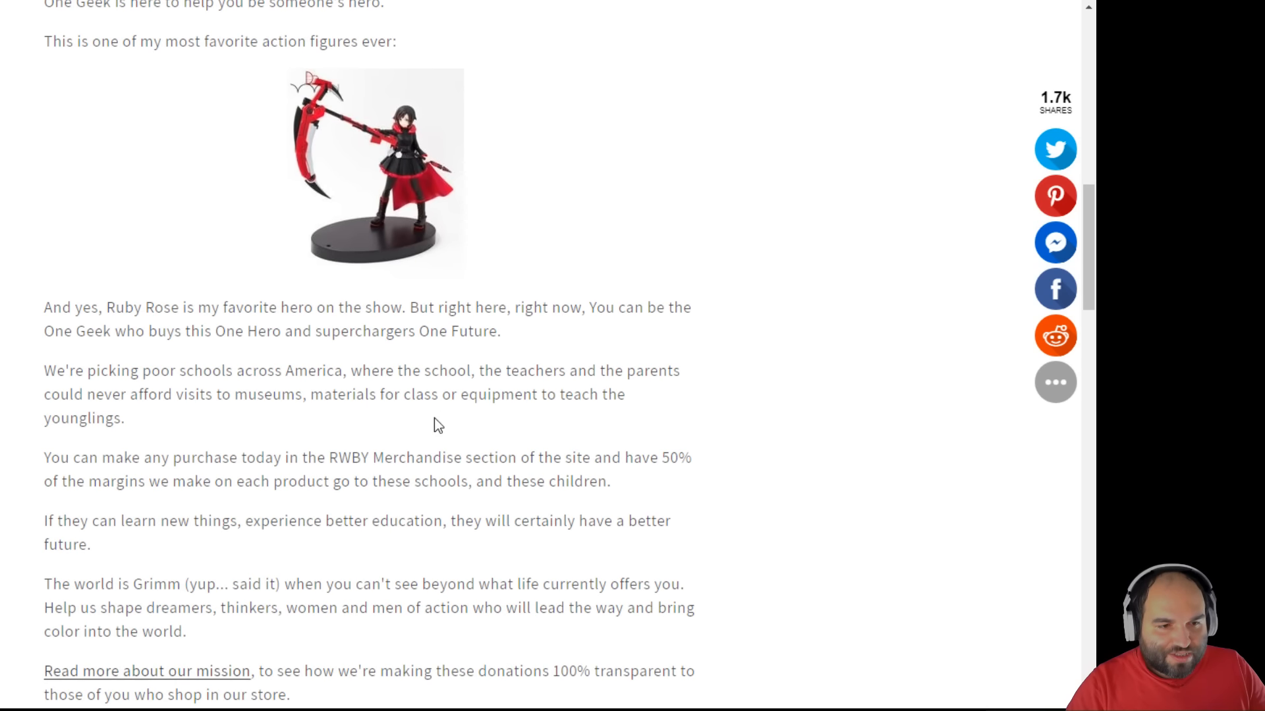
pyautogui.moveTo(116, 307); pyautogui.dragTo(188, 307)
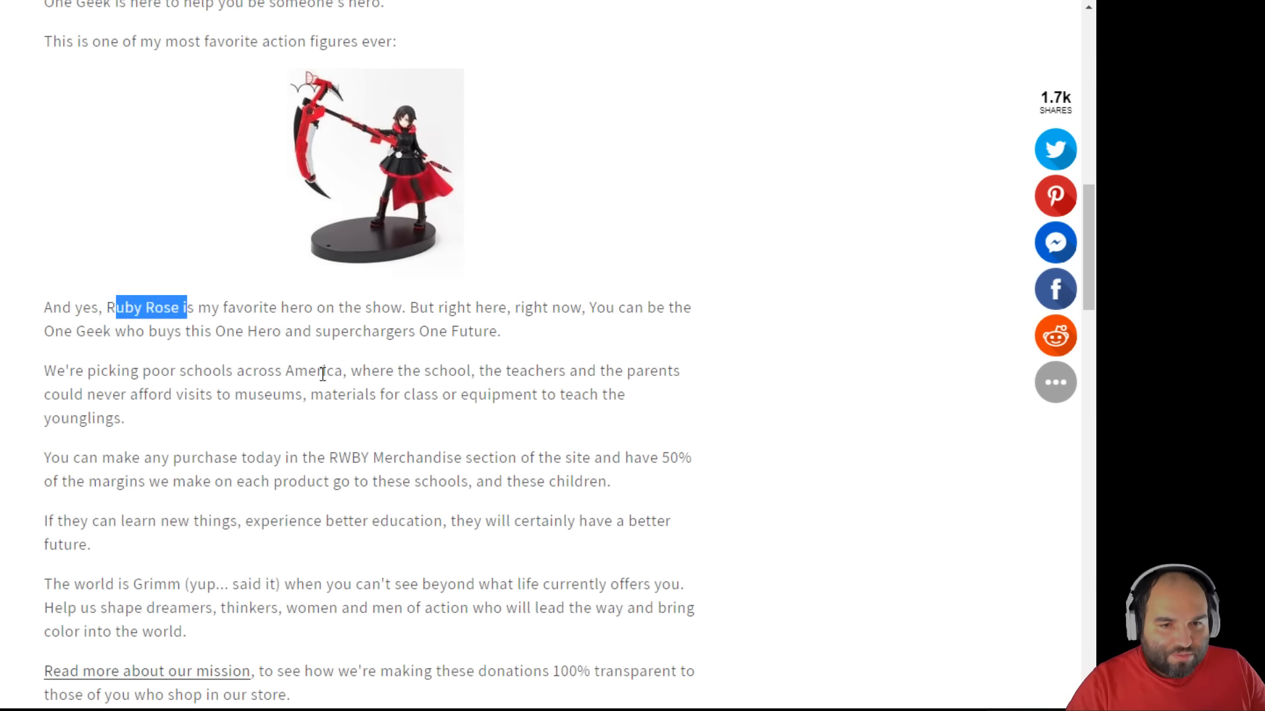
pyautogui.scroll(2, 469, 428)
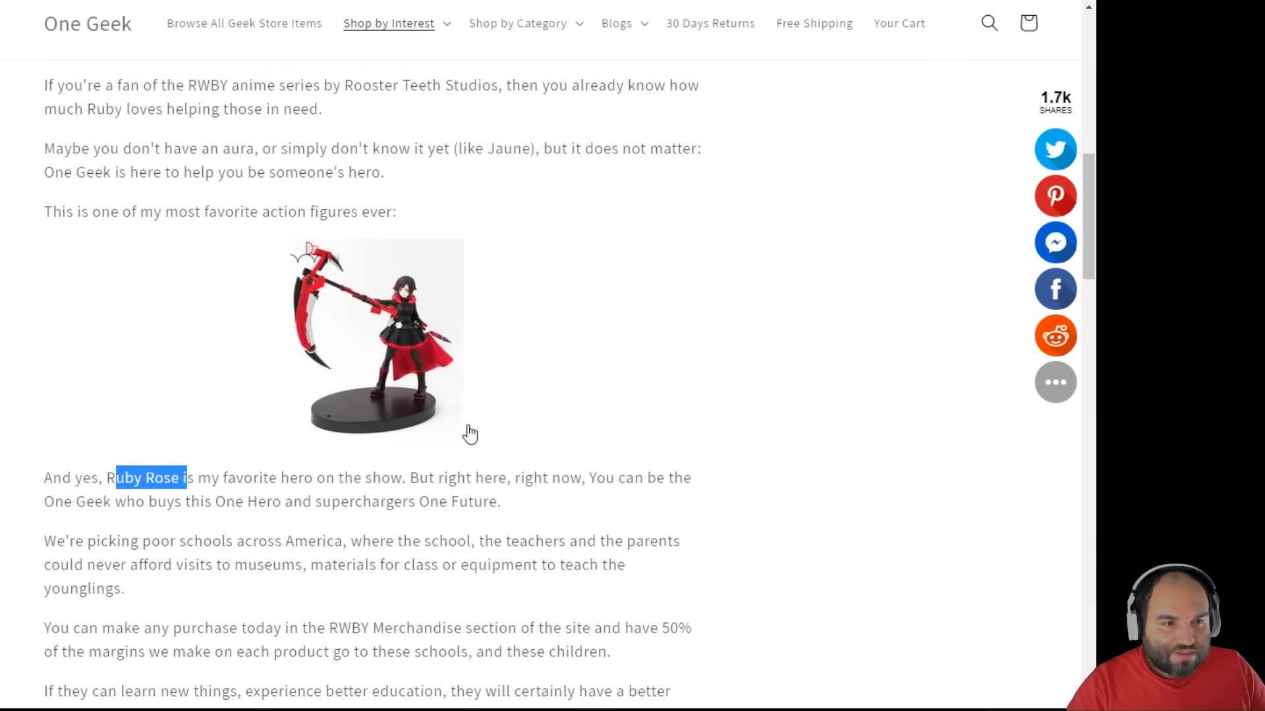
pyautogui.scroll(-4, 470, 433)
pyautogui.click(136, 406)
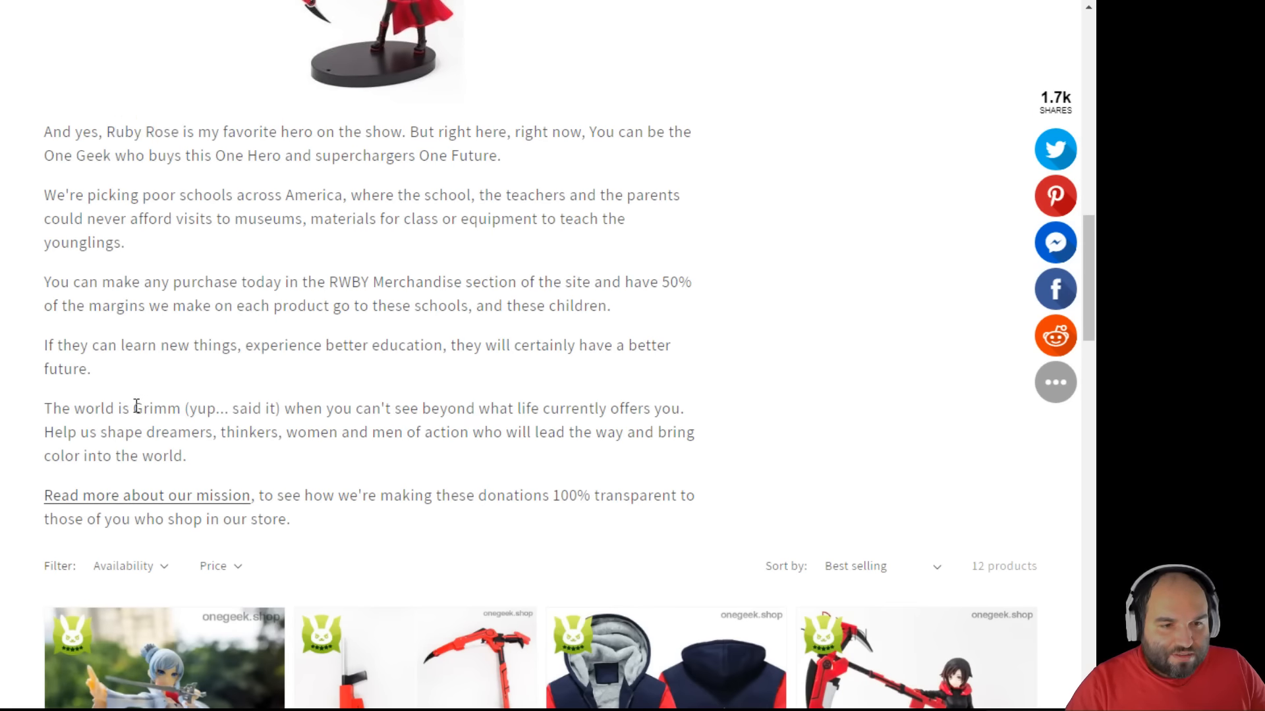
pyautogui.moveTo(136, 406); pyautogui.dragTo(282, 409)
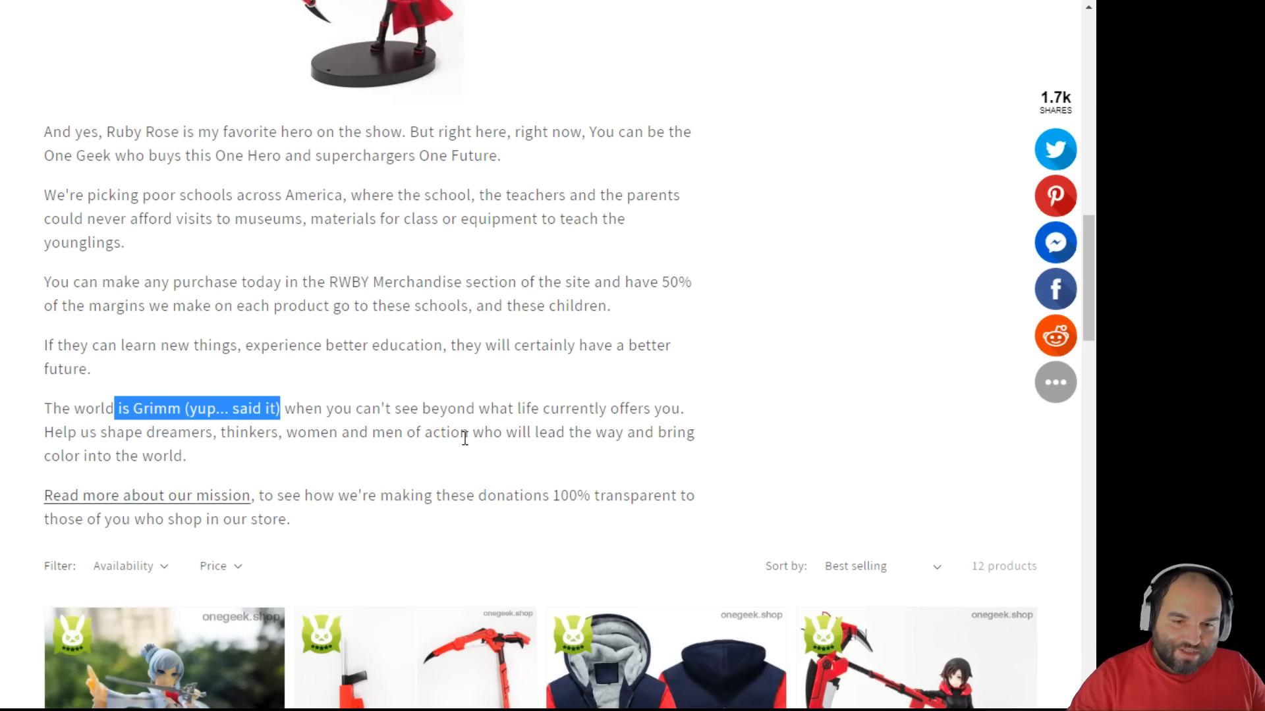
pyautogui.scroll(-4, 401, 437)
pyautogui.scroll(-1, 402, 485)
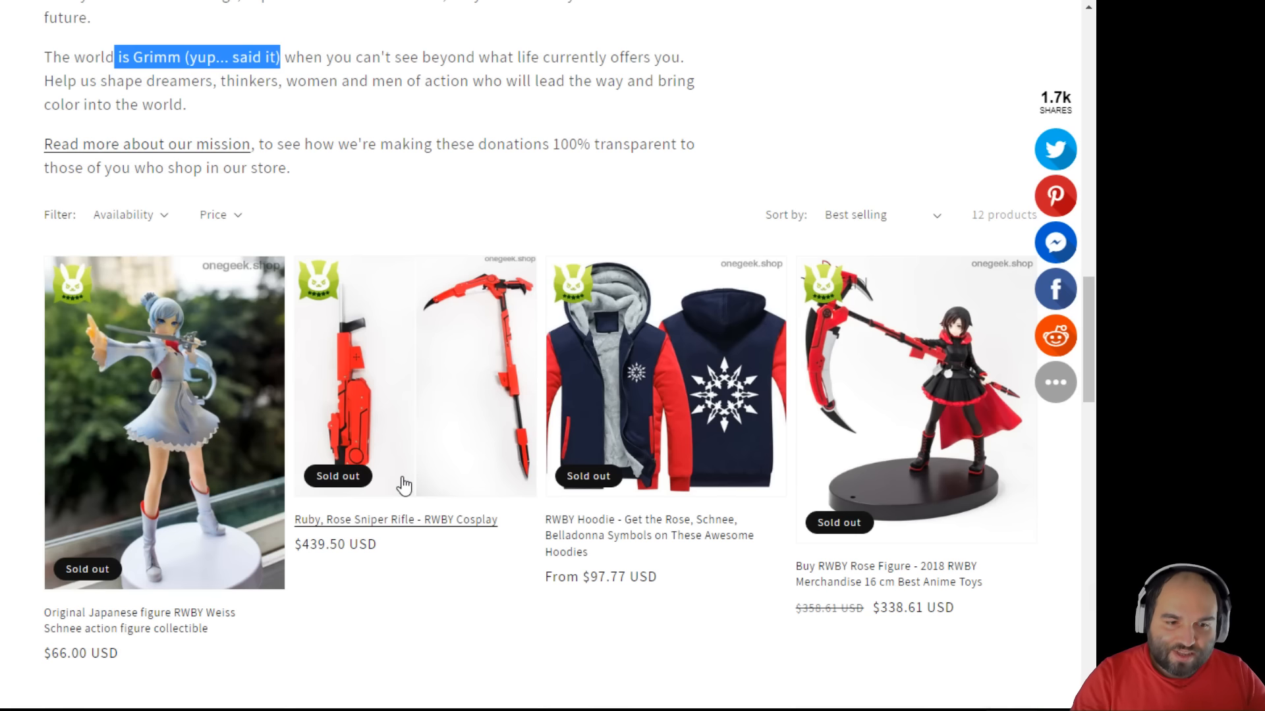
pyautogui.click(481, 172)
# - Scroll through the rest of the RWBY Merchandise collection page
pyautogui.scroll(10, 481, 172)
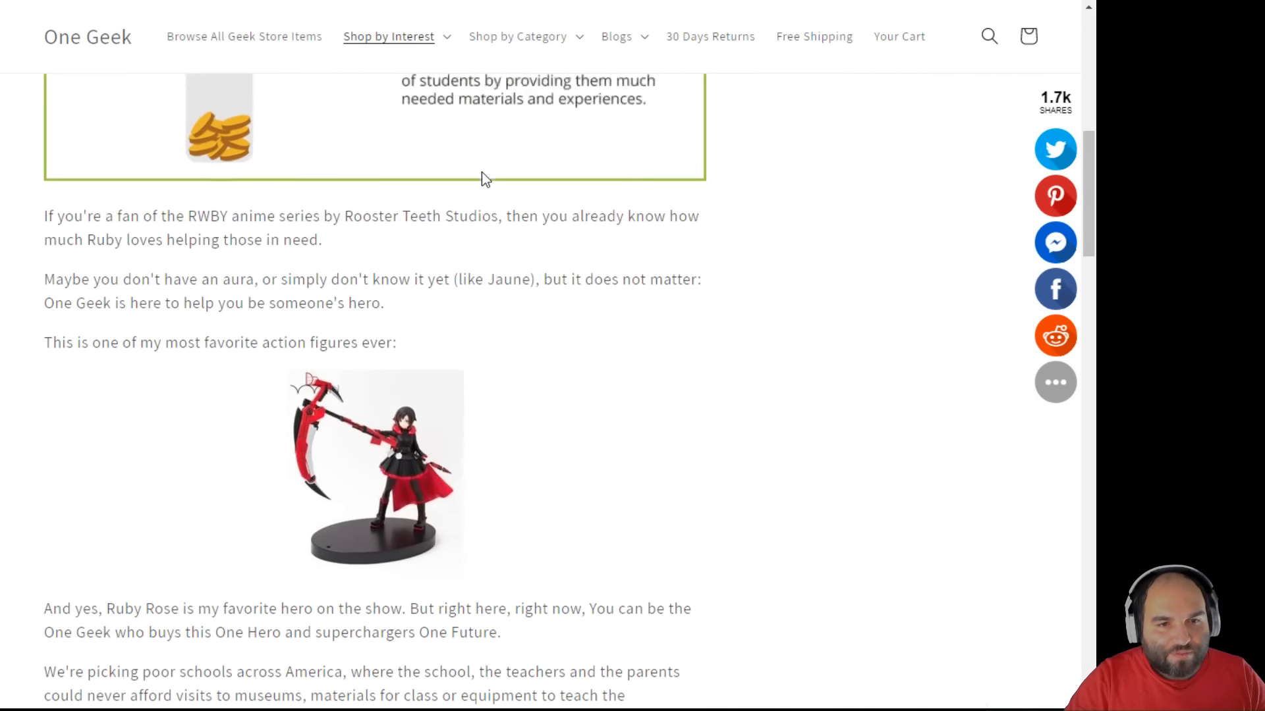
pyautogui.scroll(8, 480, 172)
pyautogui.scroll(-6, 451, 291)
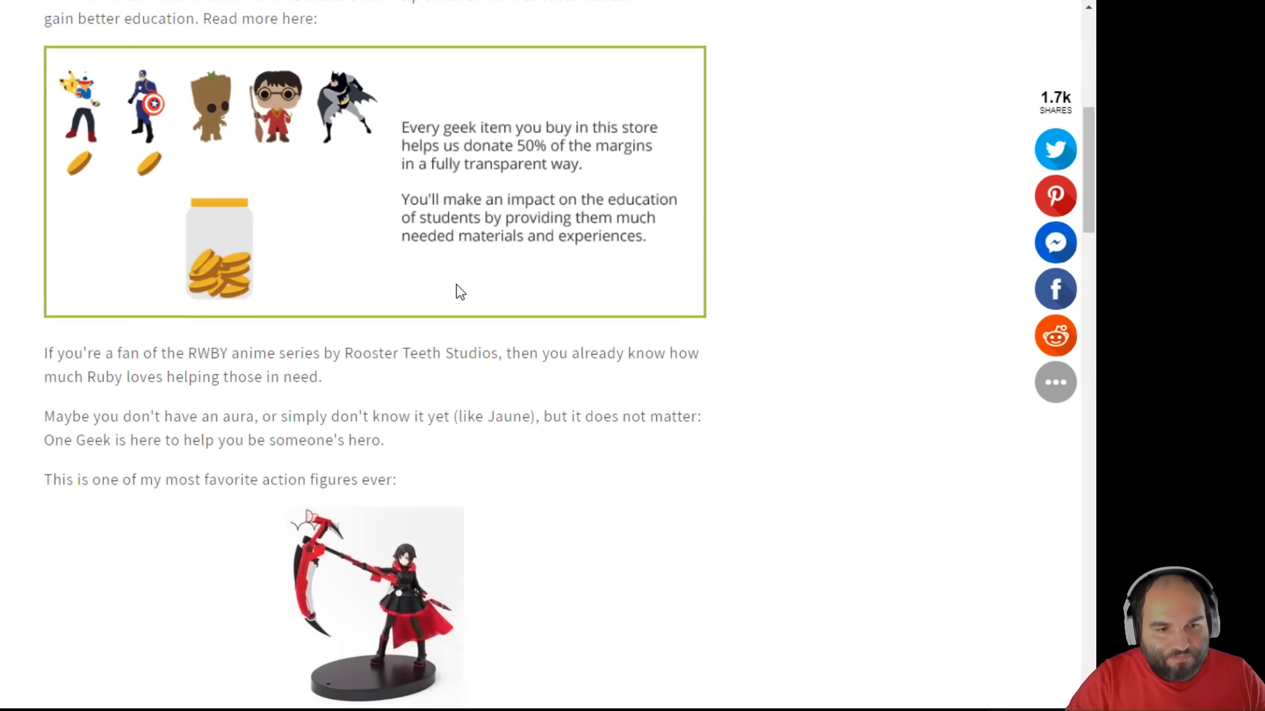
pyautogui.scroll(-9, 460, 292)
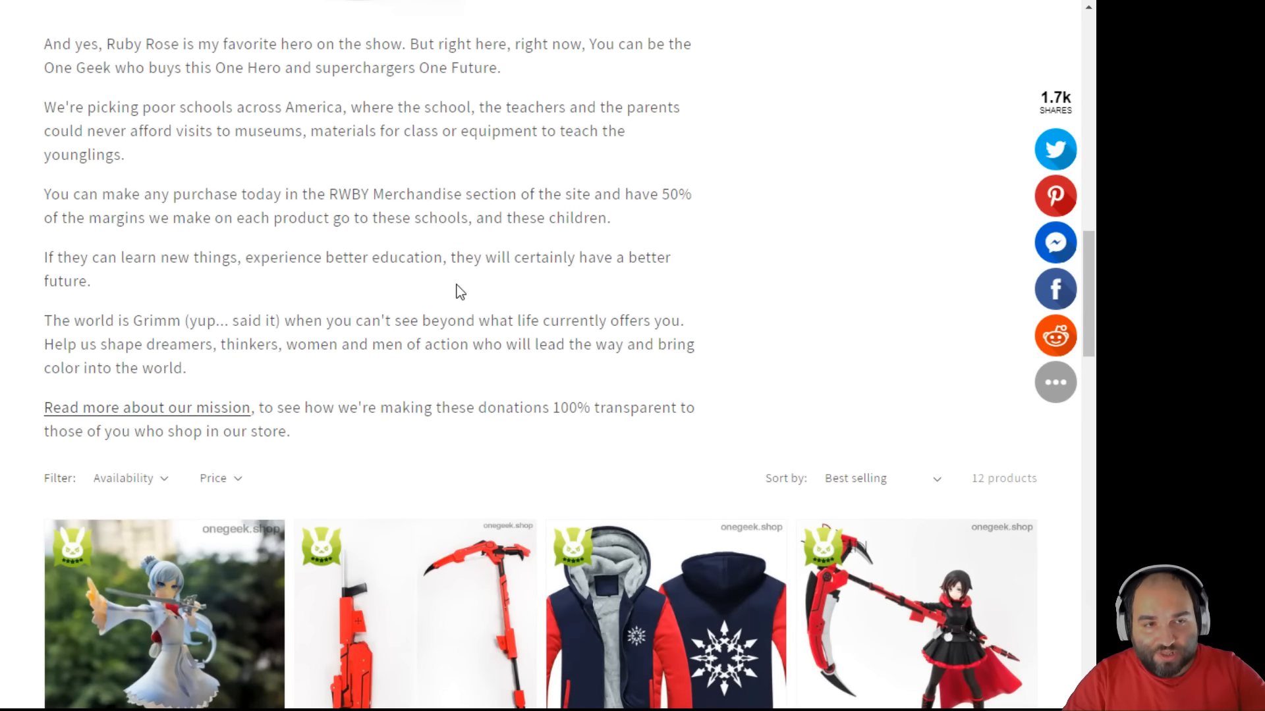
pyautogui.scroll(-6, 460, 291)
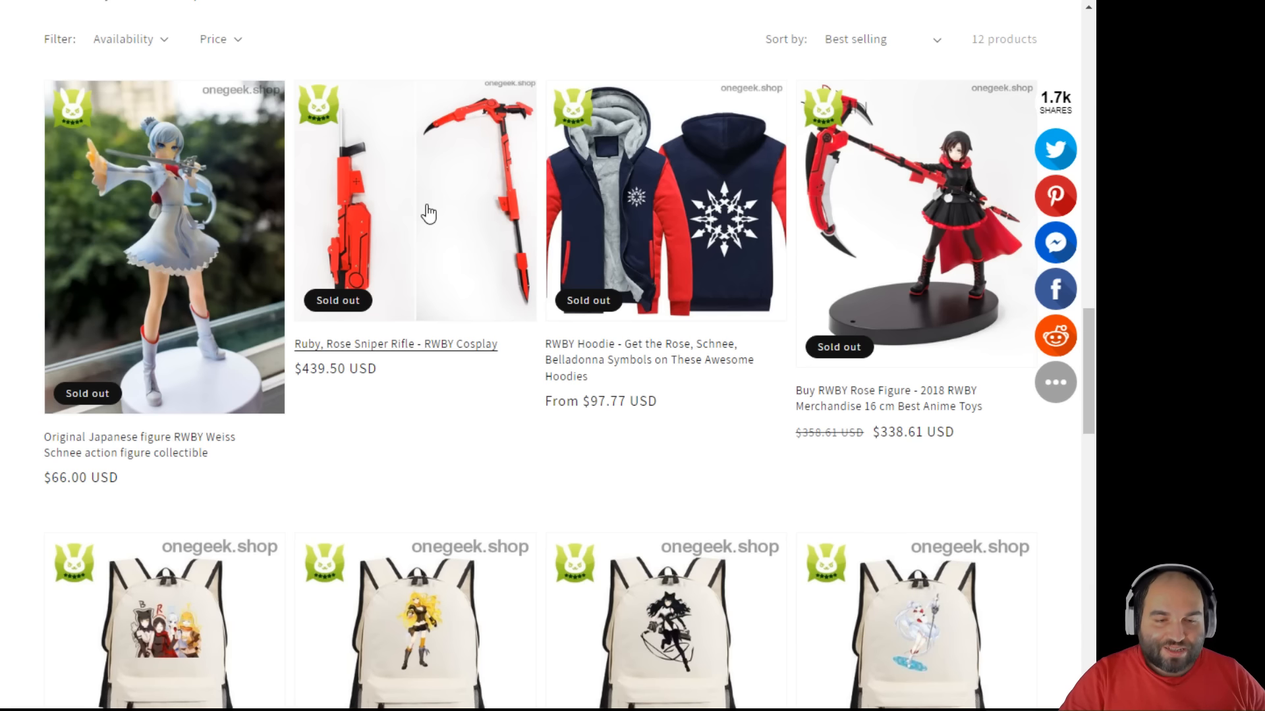
pyautogui.scroll(10, 438, 254)
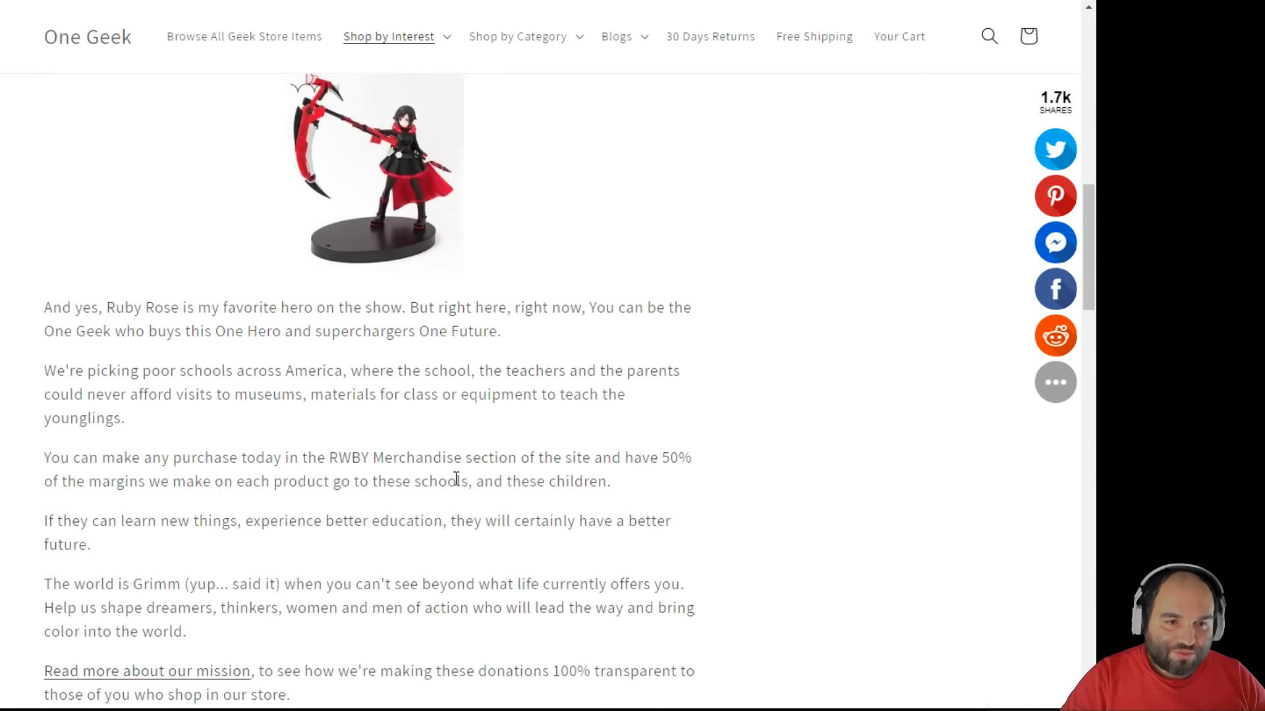
pyautogui.scroll(-8, 466, 507)
pyautogui.scroll(-4, 461, 510)
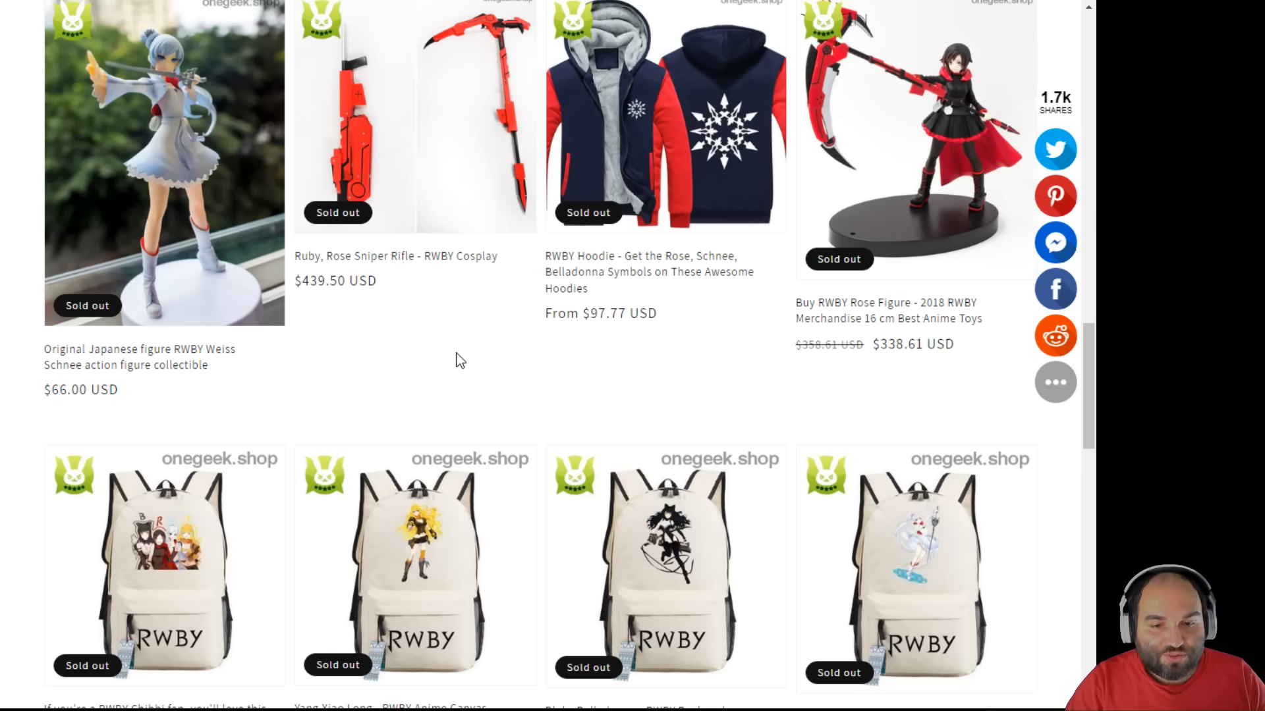
pyautogui.scroll(-15, 468, 355)
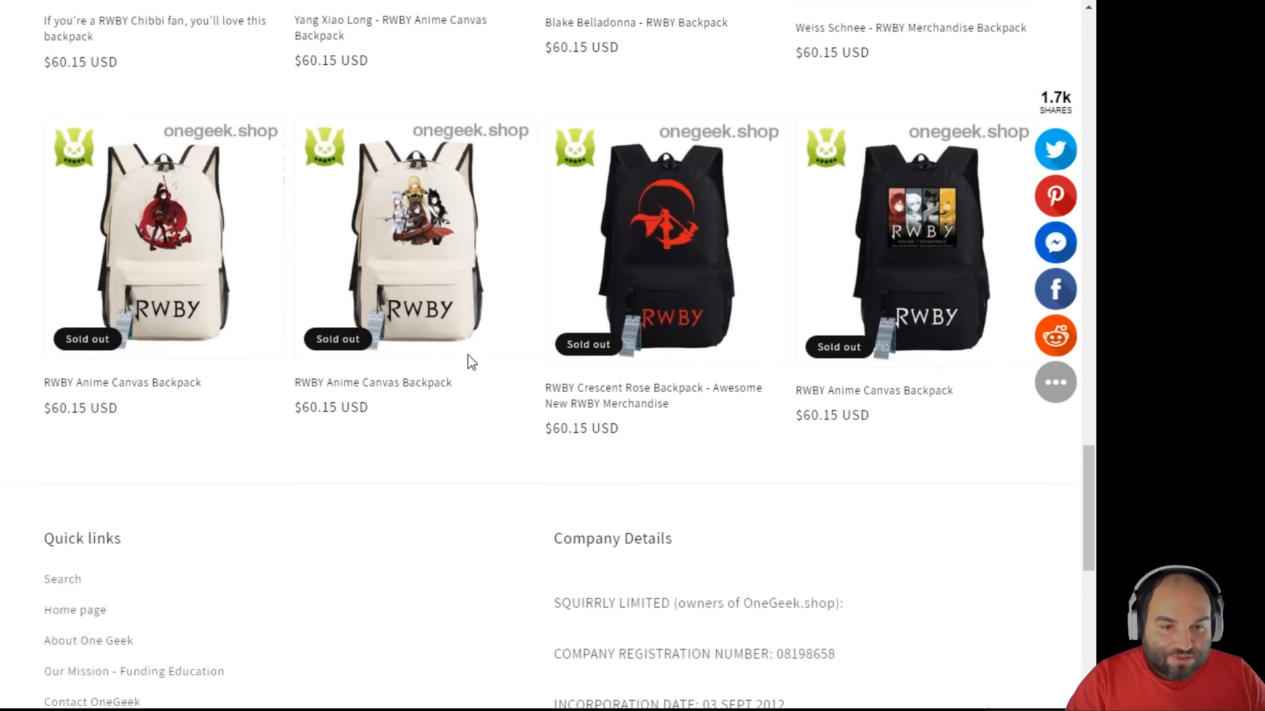
pyautogui.scroll(20, 525, 384)
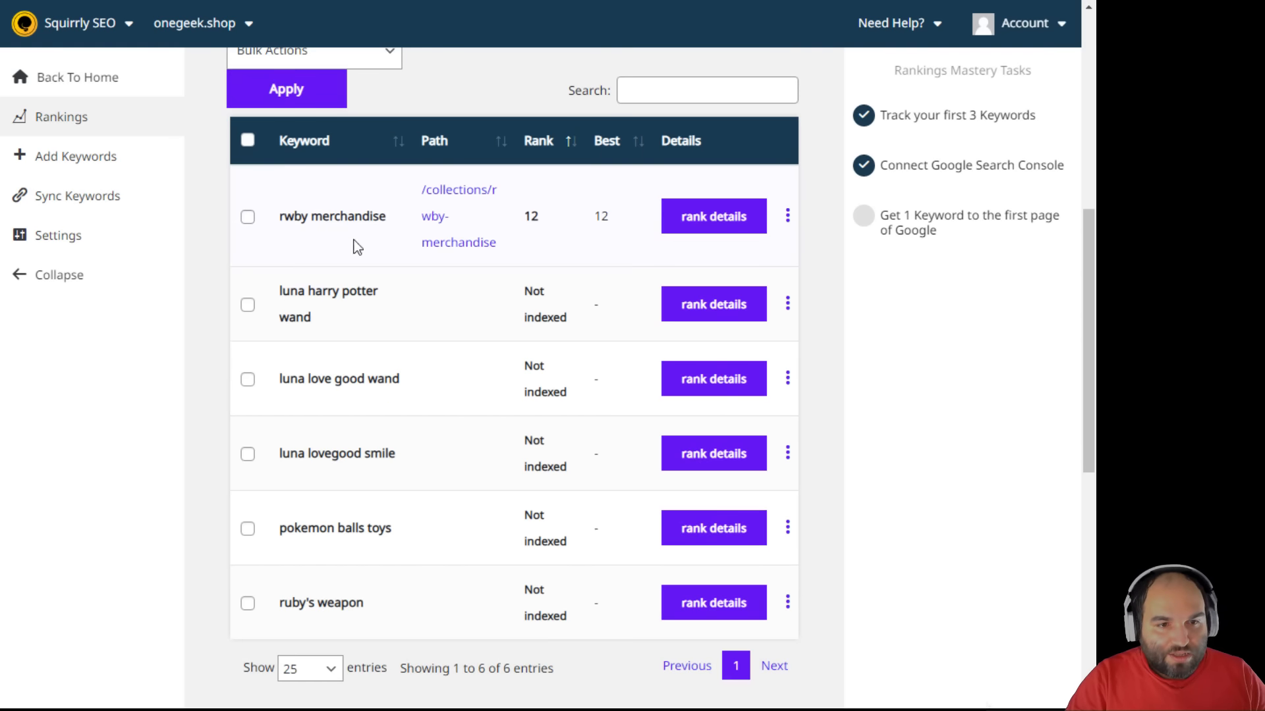
pyautogui.scroll(-5, 559, 402)
pyautogui.scroll(5, 559, 409)
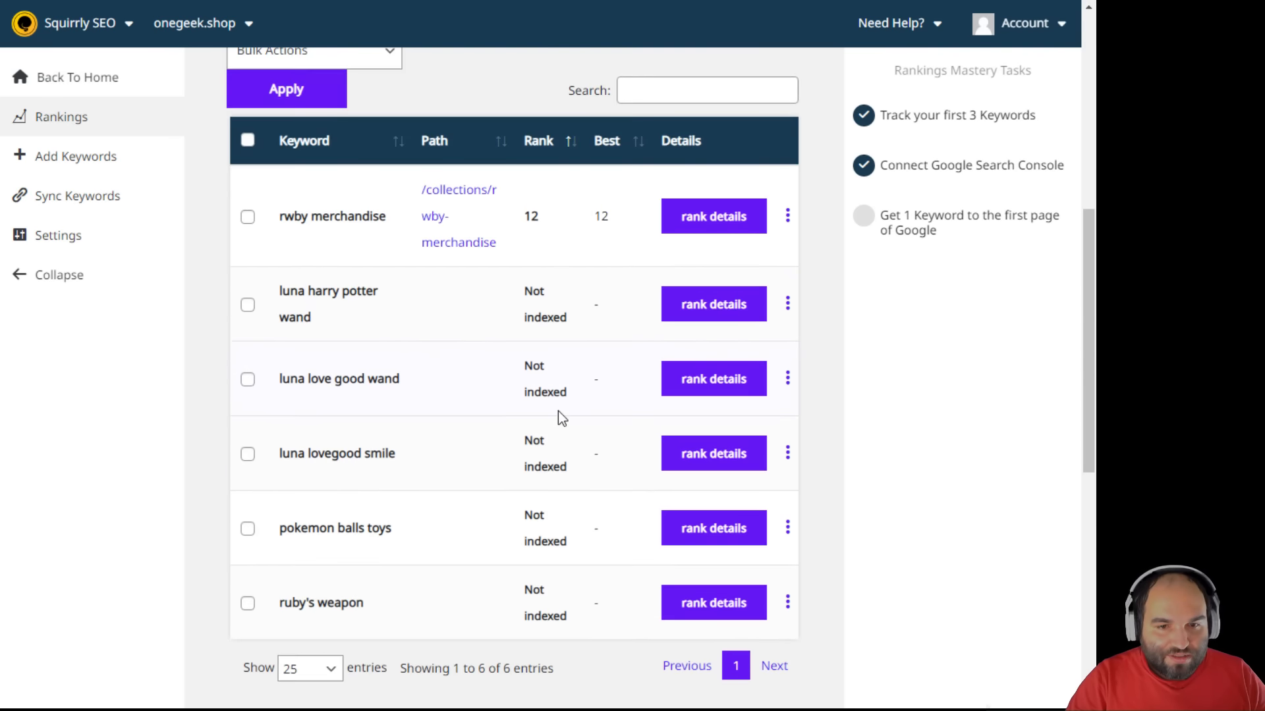
pyautogui.click(716, 224)
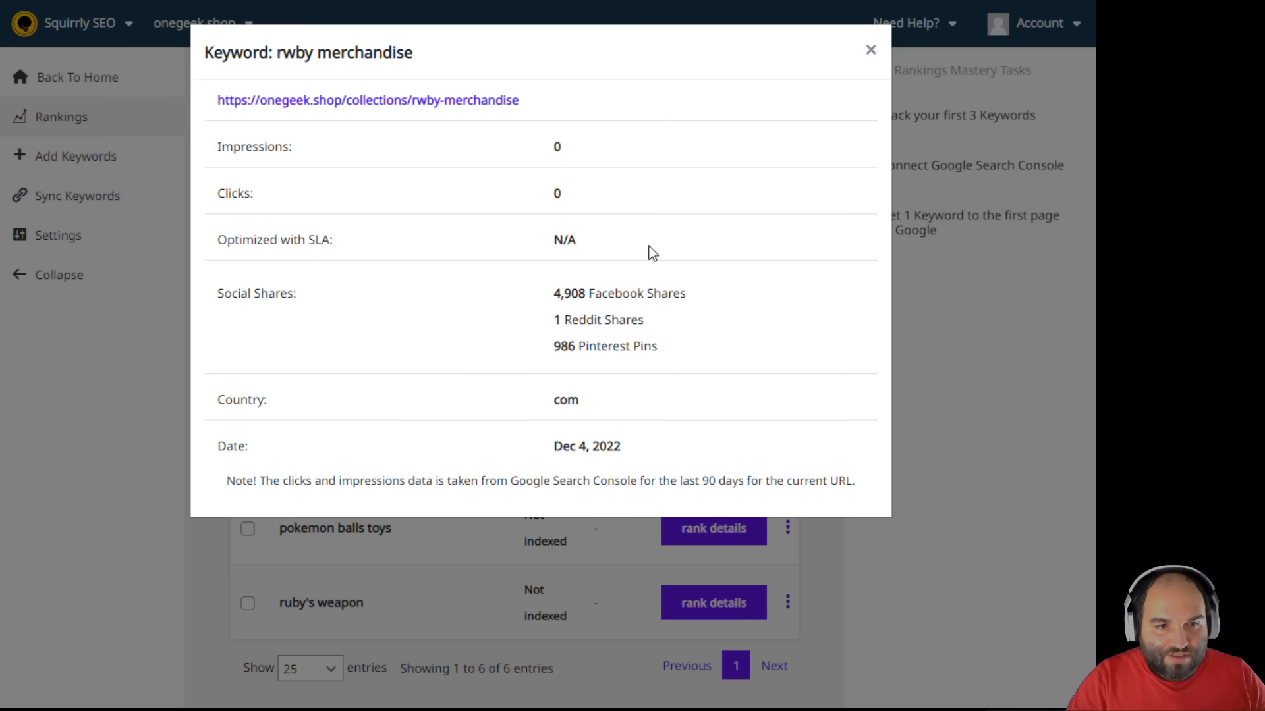
pyautogui.moveTo(548, 293); pyautogui.dragTo(516, 318)
pyautogui.click(661, 338)
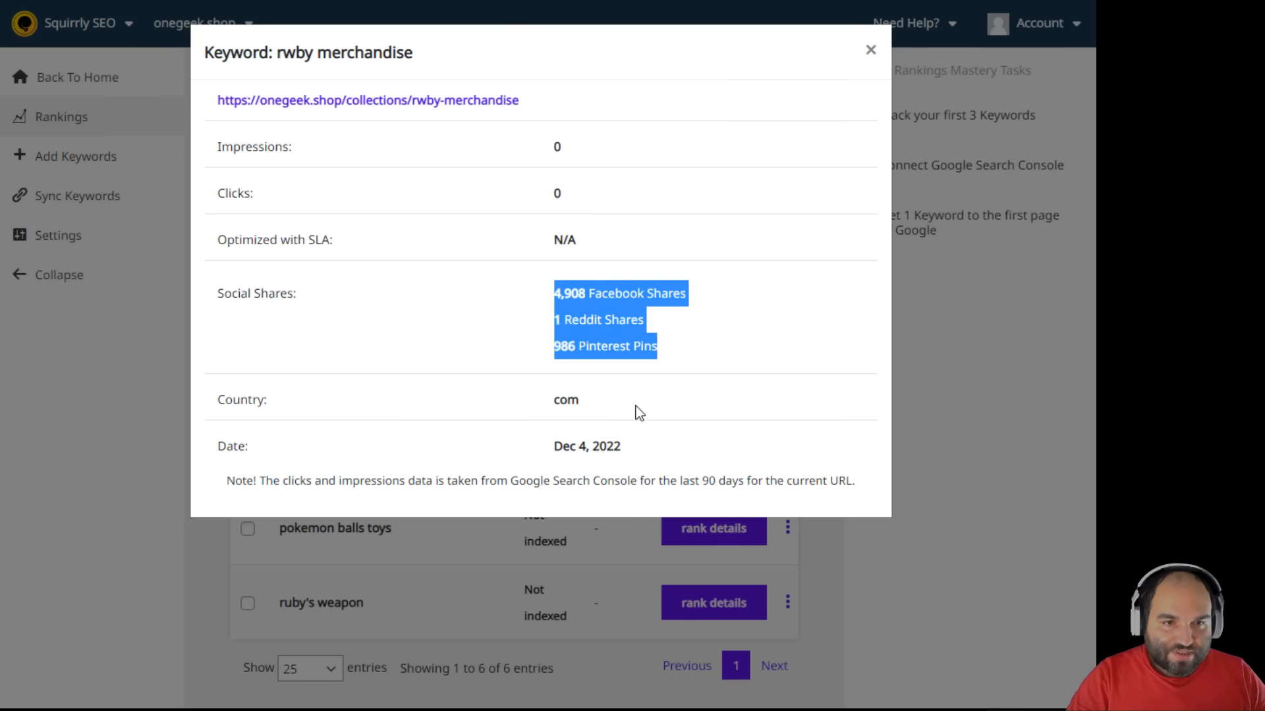
pyautogui.click(355, 197)
pyautogui.moveTo(222, 146); pyautogui.dragTo(597, 204)
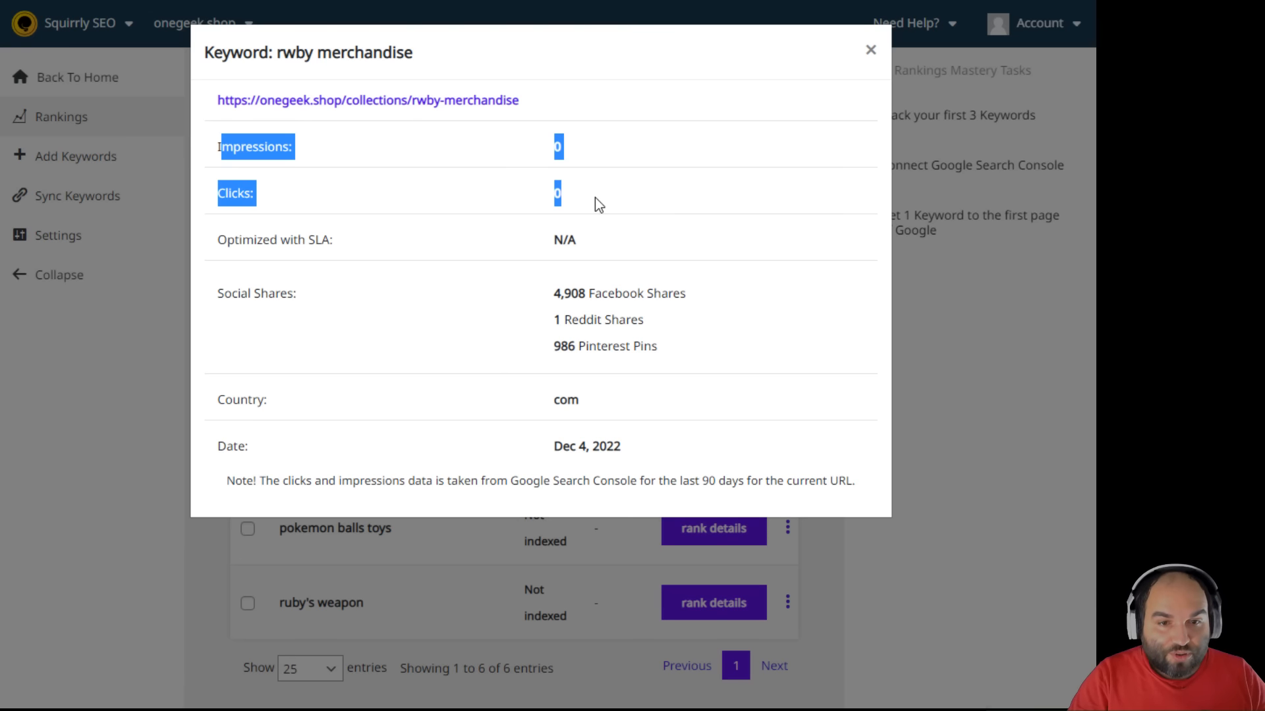
pyautogui.click(595, 196)
pyautogui.moveTo(221, 238); pyautogui.dragTo(663, 248)
pyautogui.click(621, 249)
pyautogui.moveTo(218, 239); pyautogui.dragTo(607, 264)
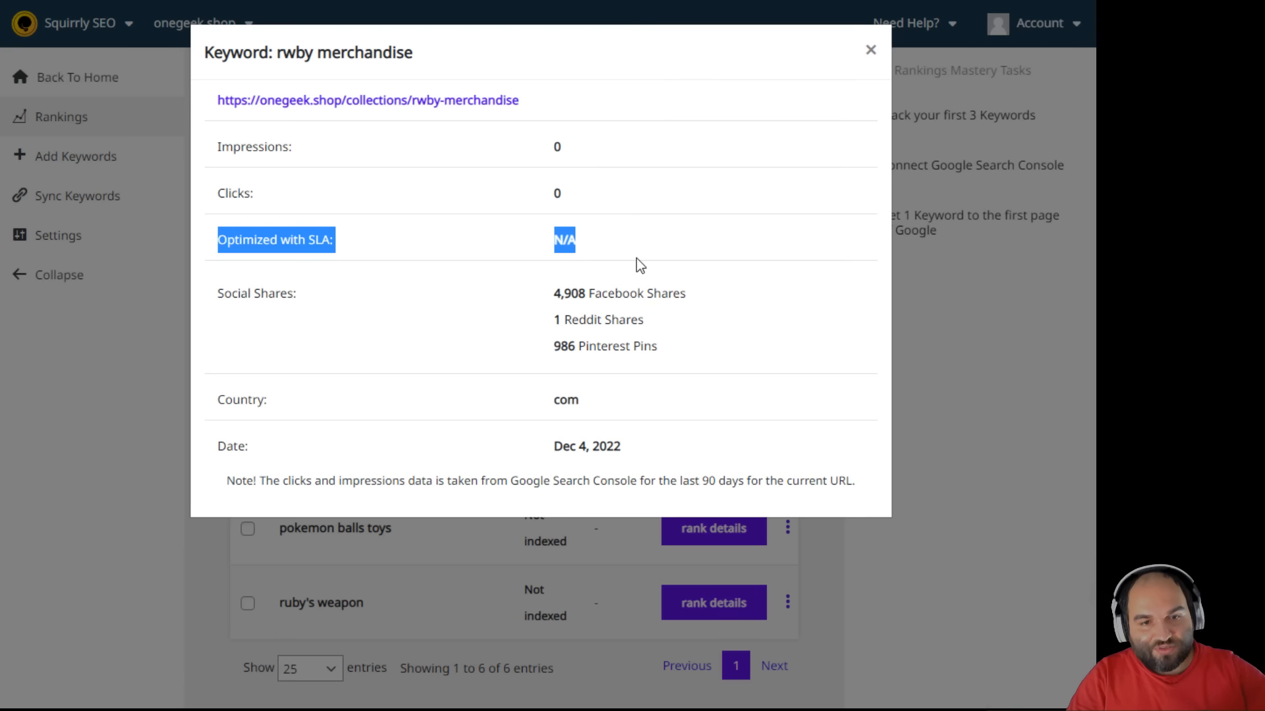
pyautogui.click(673, 256)
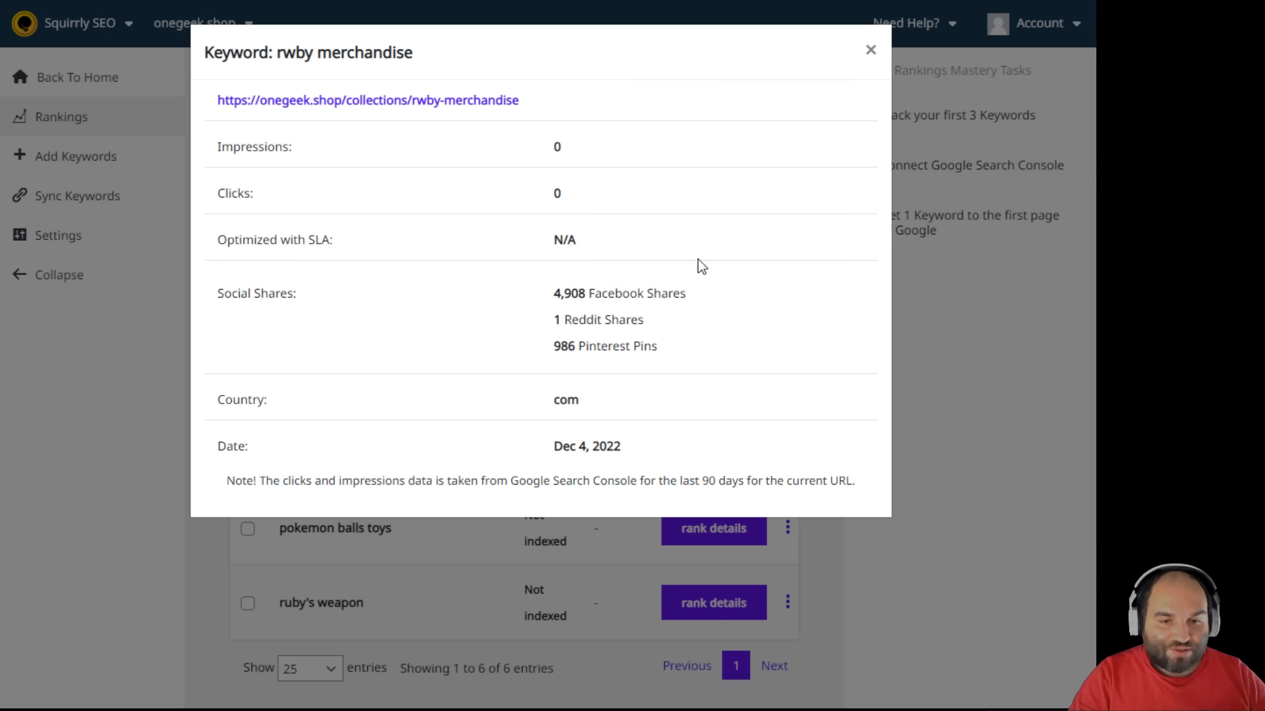
pyautogui.click(963, 368)
pyautogui.scroll(8, 962, 367)
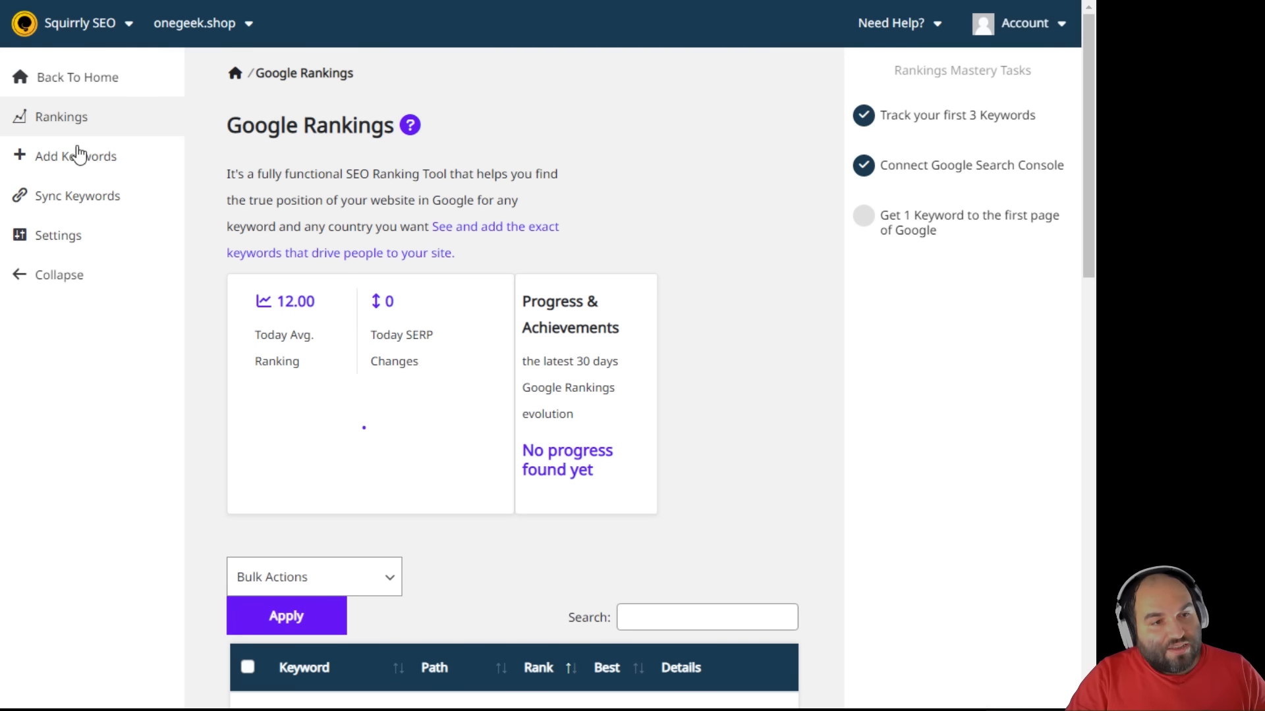
# - Go to Add Keywords research and open the Suggested Keywords list
pyautogui.click(96, 164)
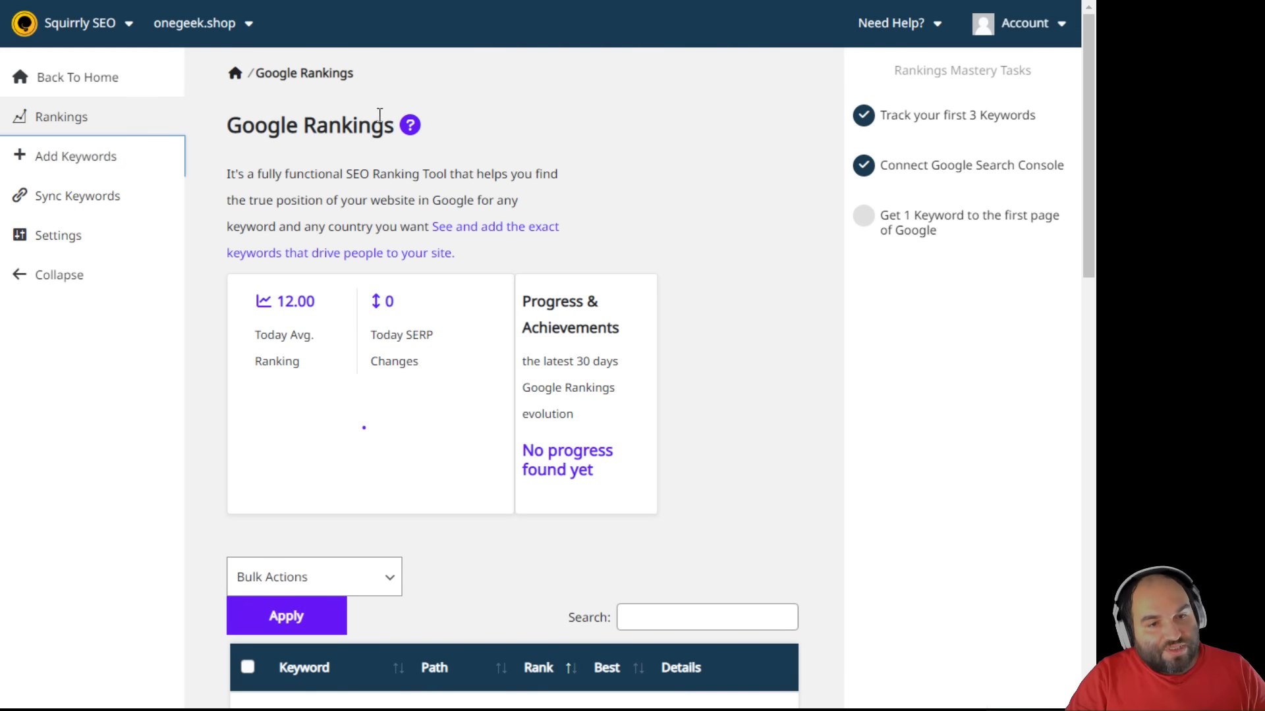
pyautogui.scroll(-4, 286, 231)
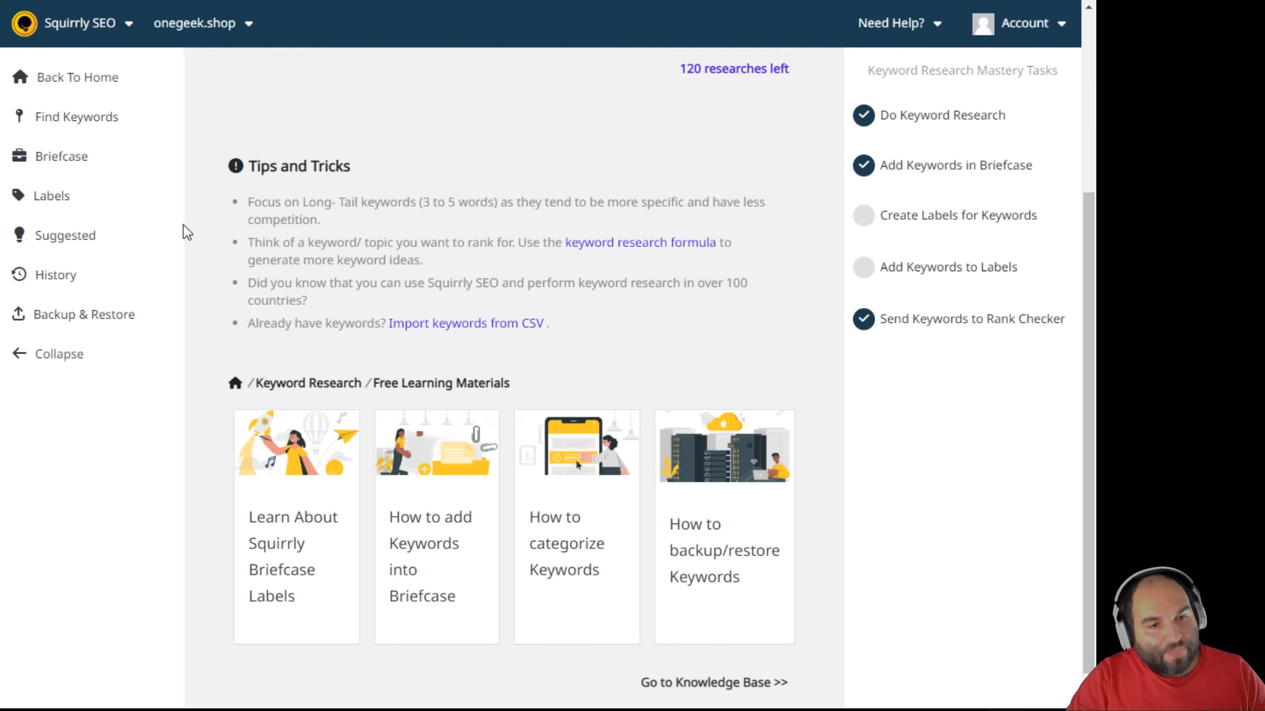
pyautogui.scroll(4, 417, 306)
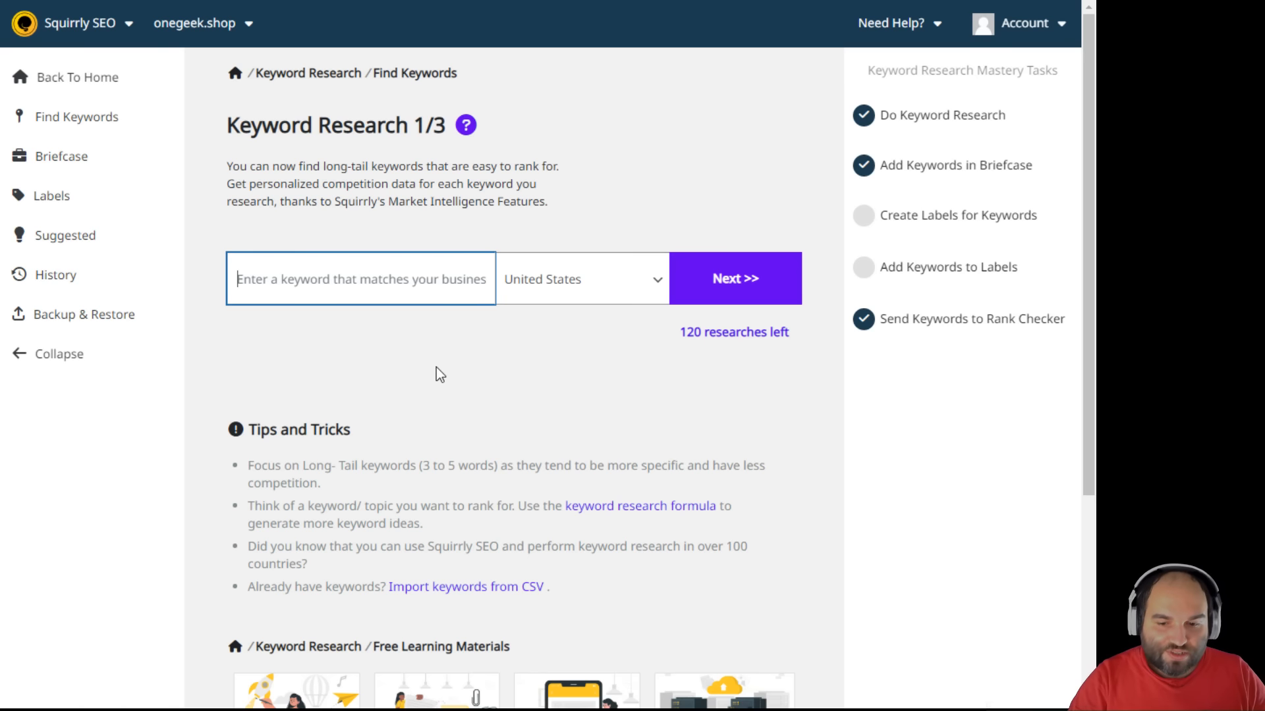
pyautogui.click(64, 235)
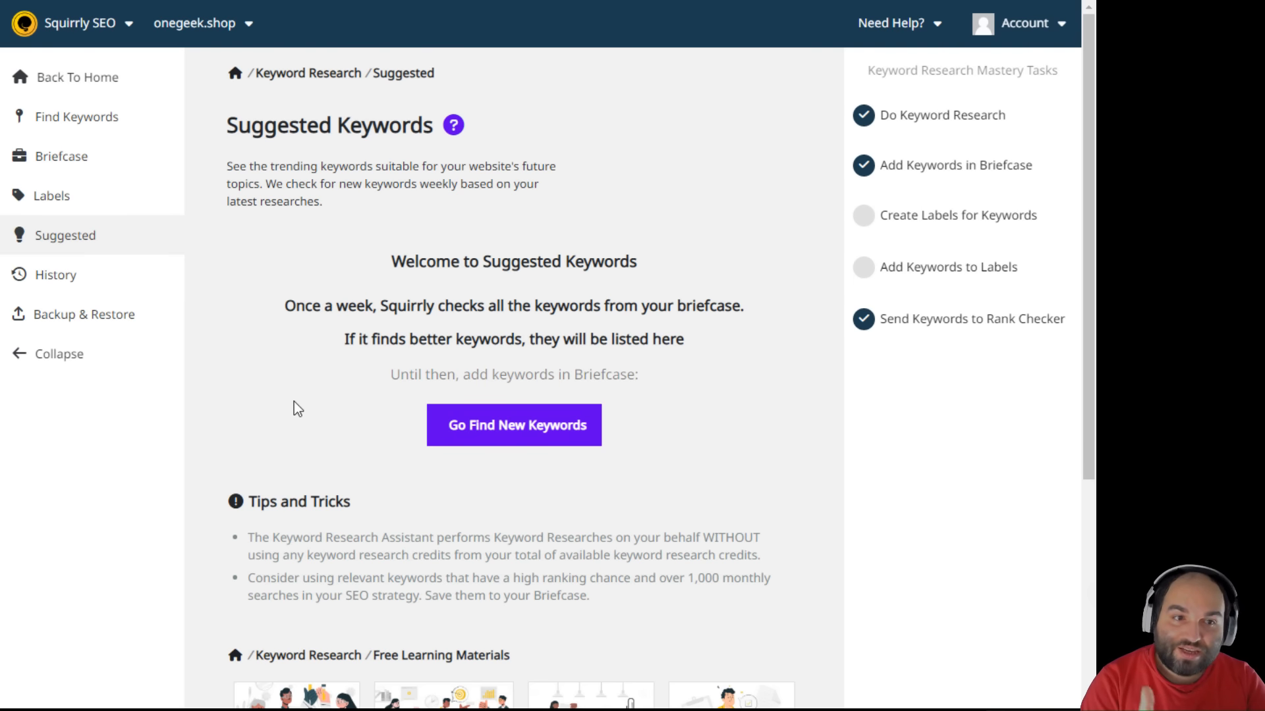
# - Open Research History and show all keywords found for rwby merchandise
pyautogui.click(50, 290)
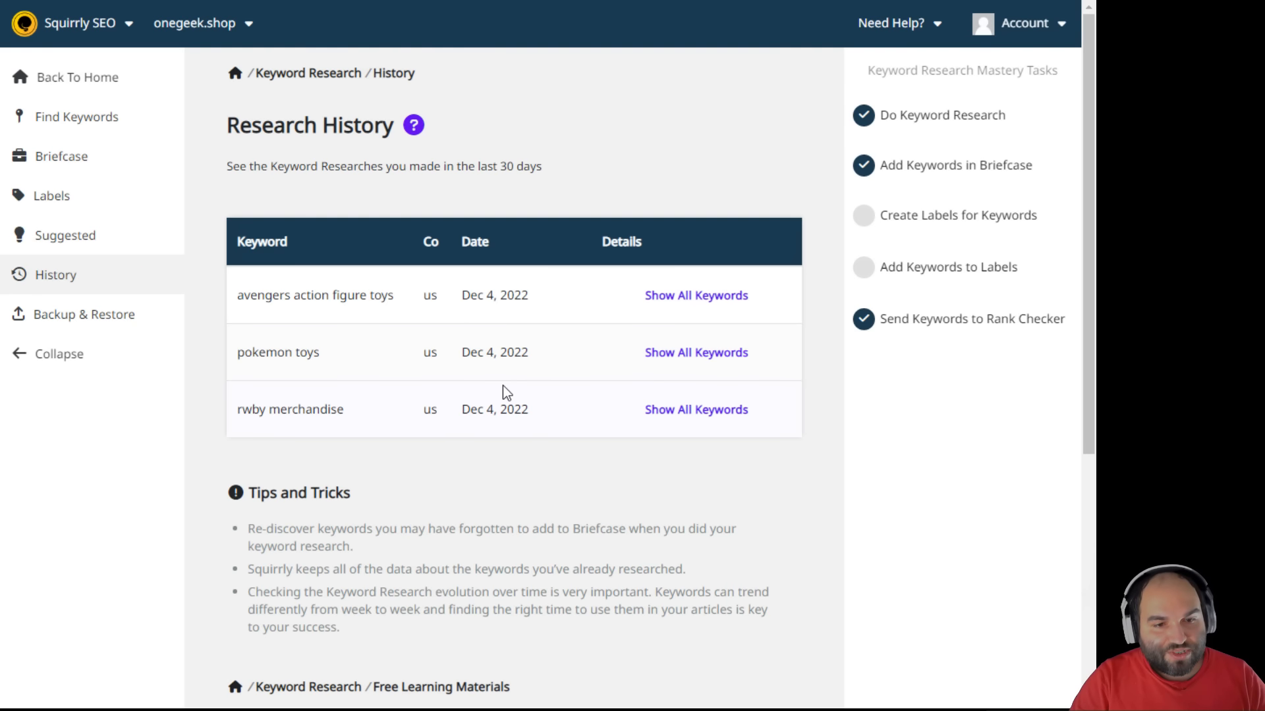
pyautogui.moveTo(272, 295); pyautogui.dragTo(298, 403)
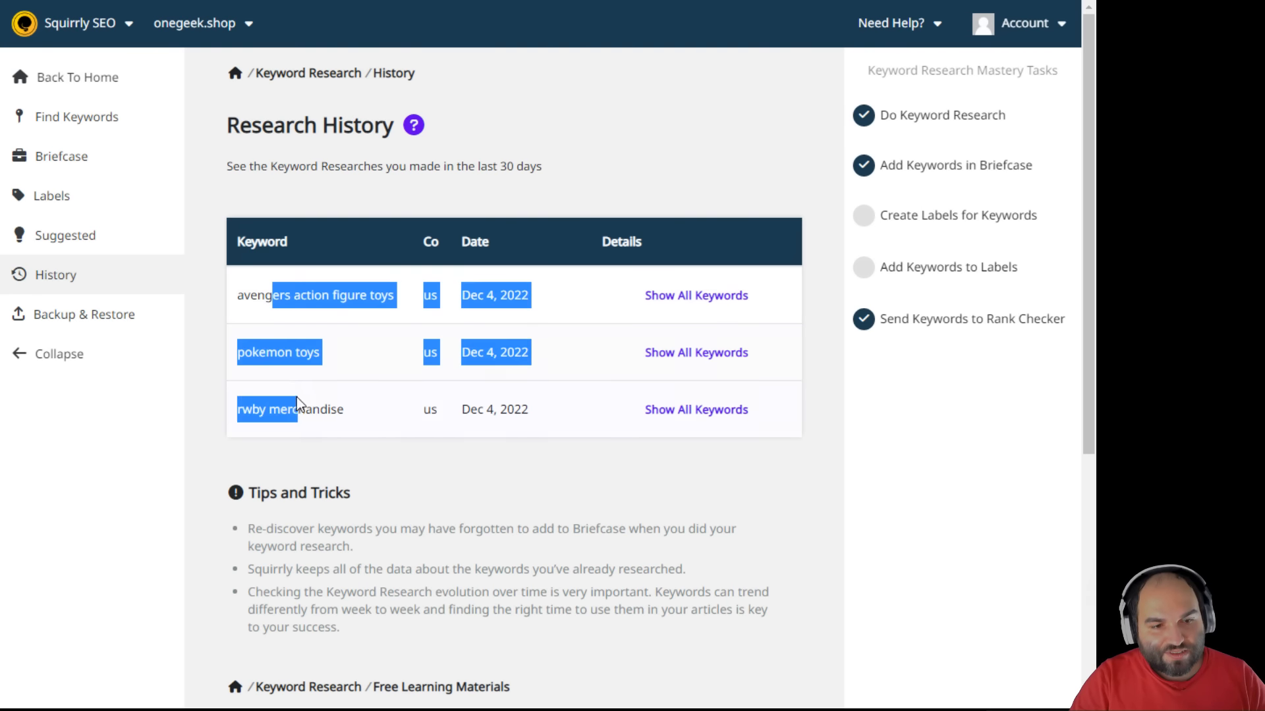
pyautogui.click(491, 441)
pyautogui.click(727, 413)
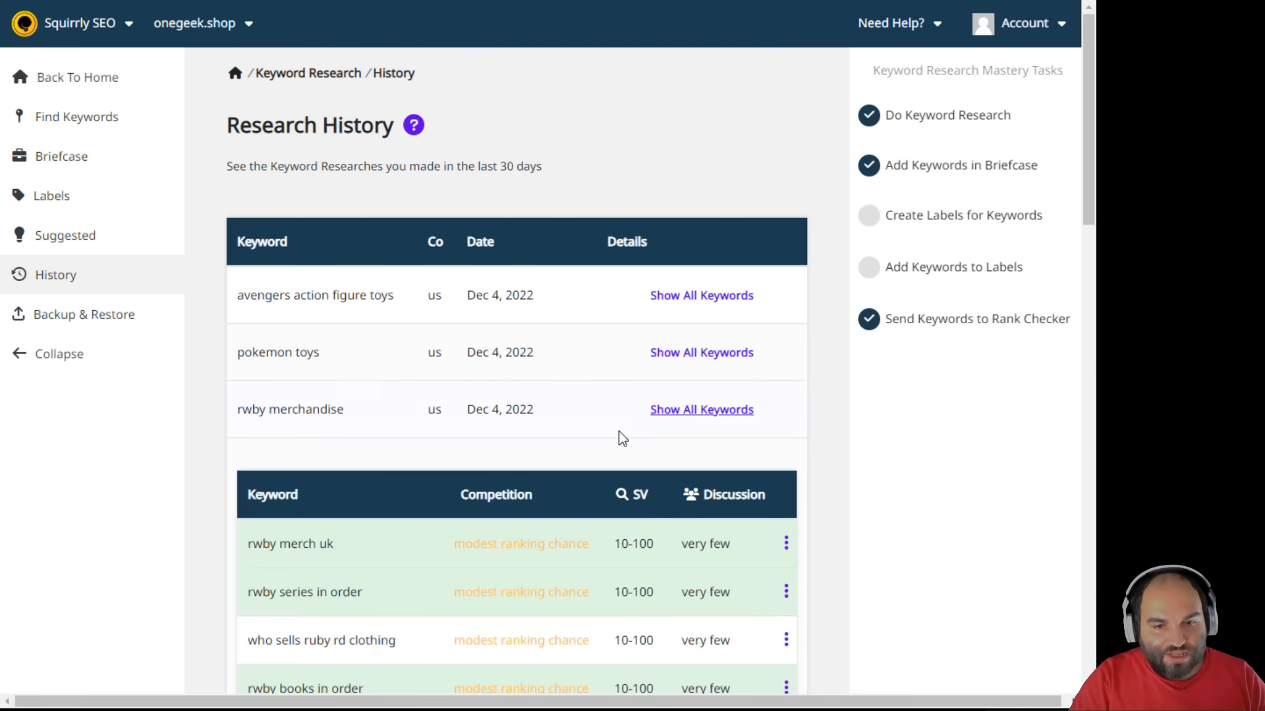
pyautogui.scroll(-12, 632, 432)
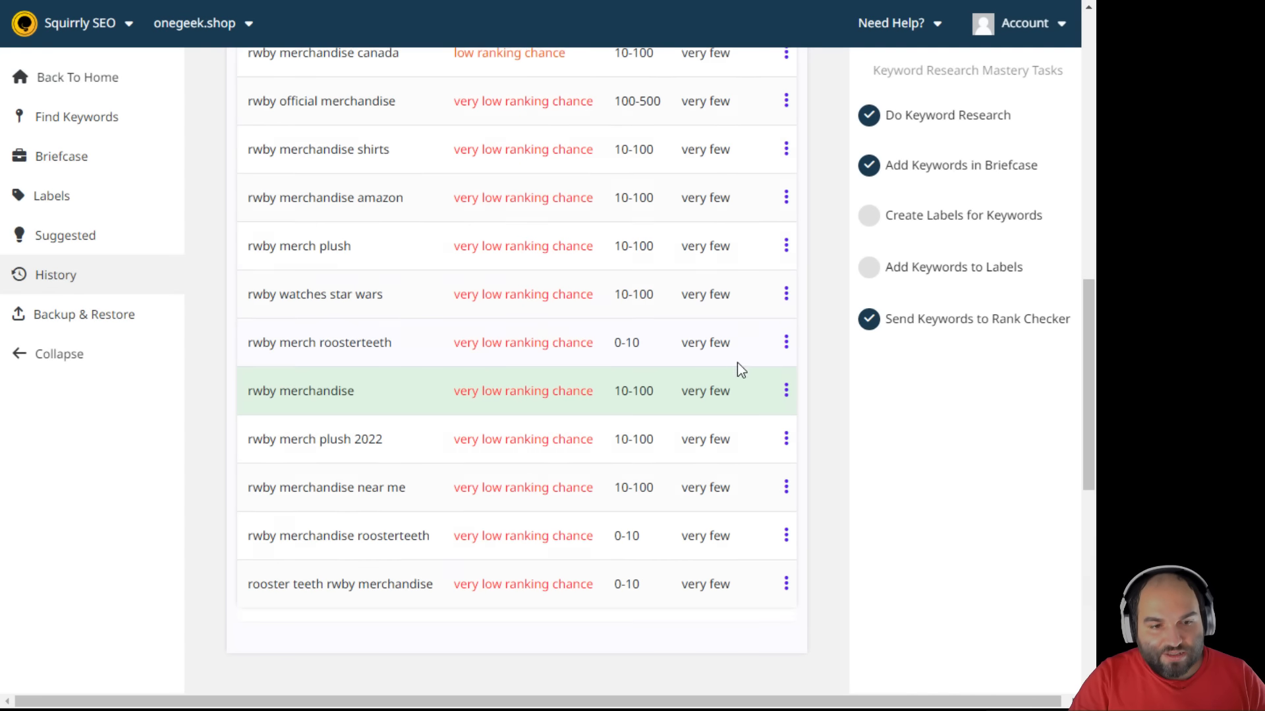
pyautogui.scroll(10, 737, 363)
pyautogui.moveTo(789, 466)
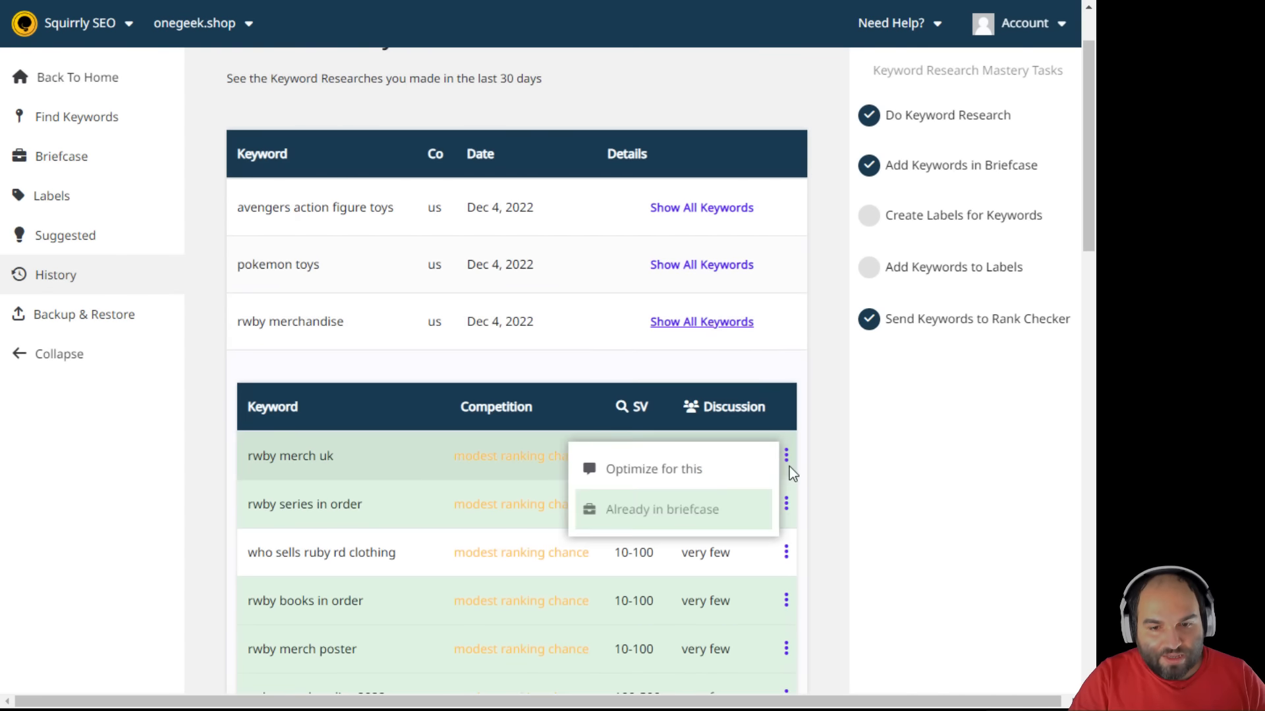
pyautogui.moveTo(782, 550)
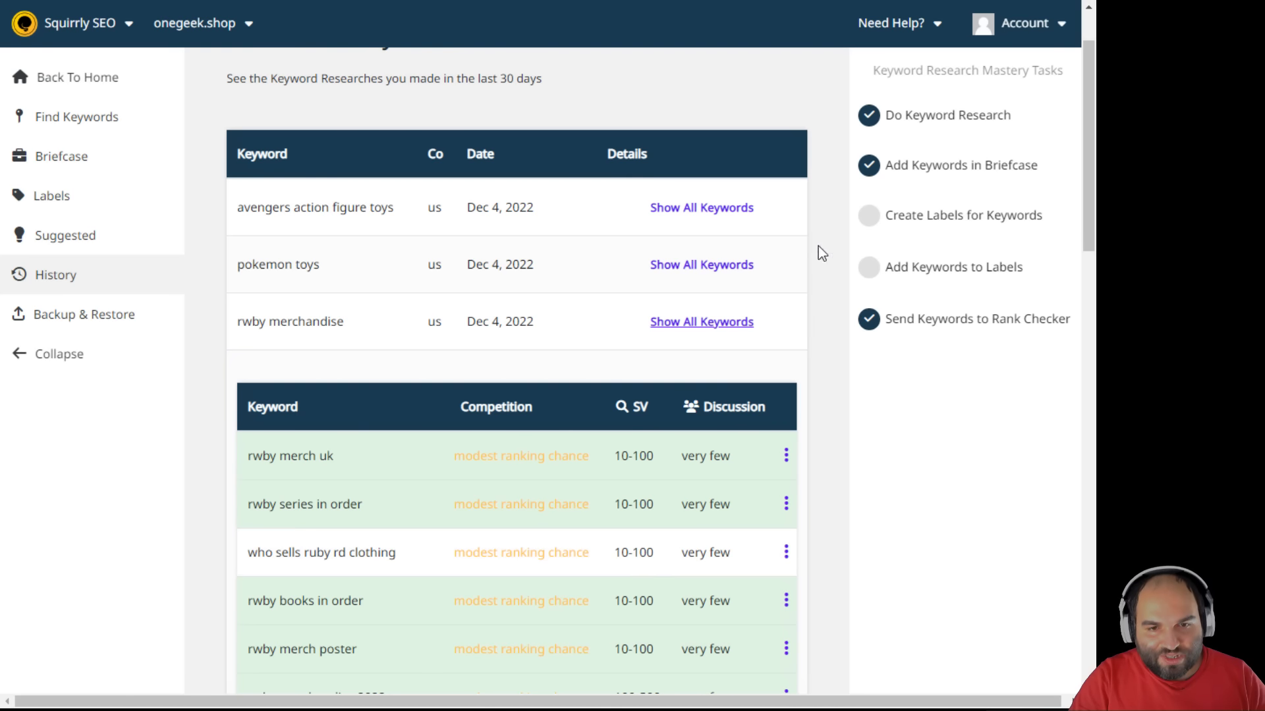
# - Review the pokemon toys and avengers action figure toys research keywords, then return to Dashboard
pyautogui.click(724, 270)
pyautogui.scroll(-4, 593, 372)
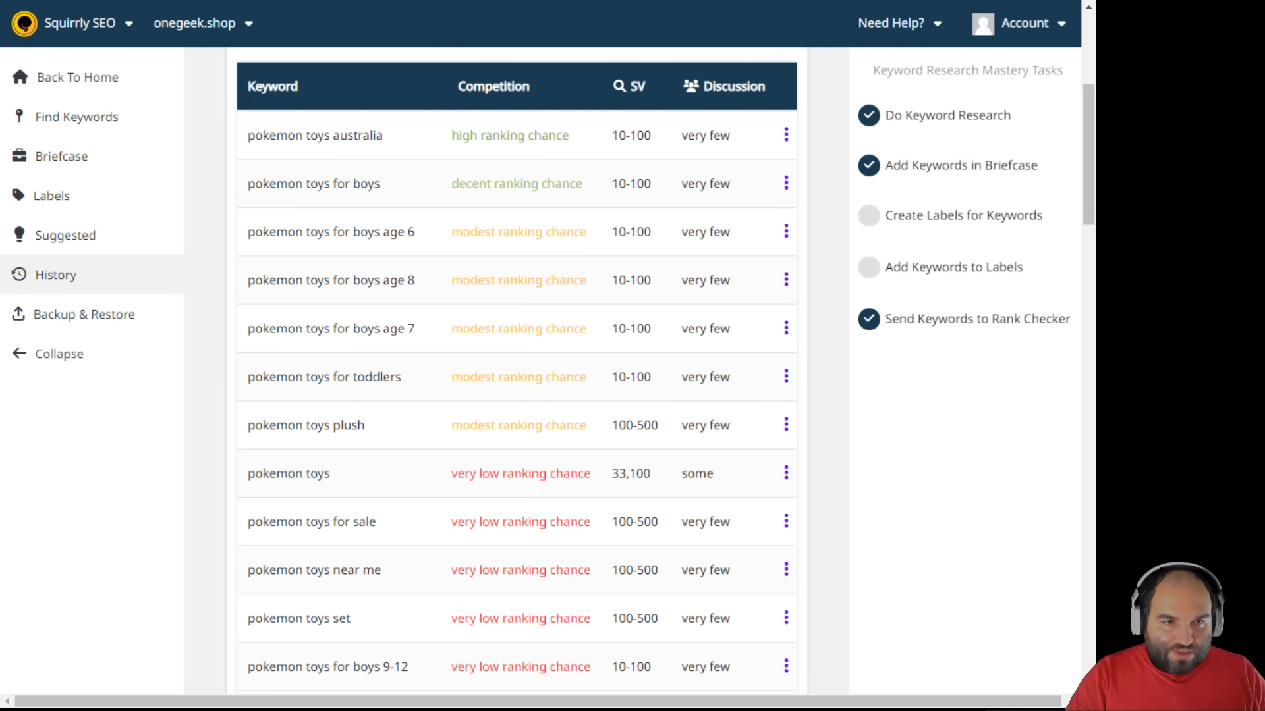
pyautogui.scroll(5, 632, 369)
pyautogui.click(710, 295)
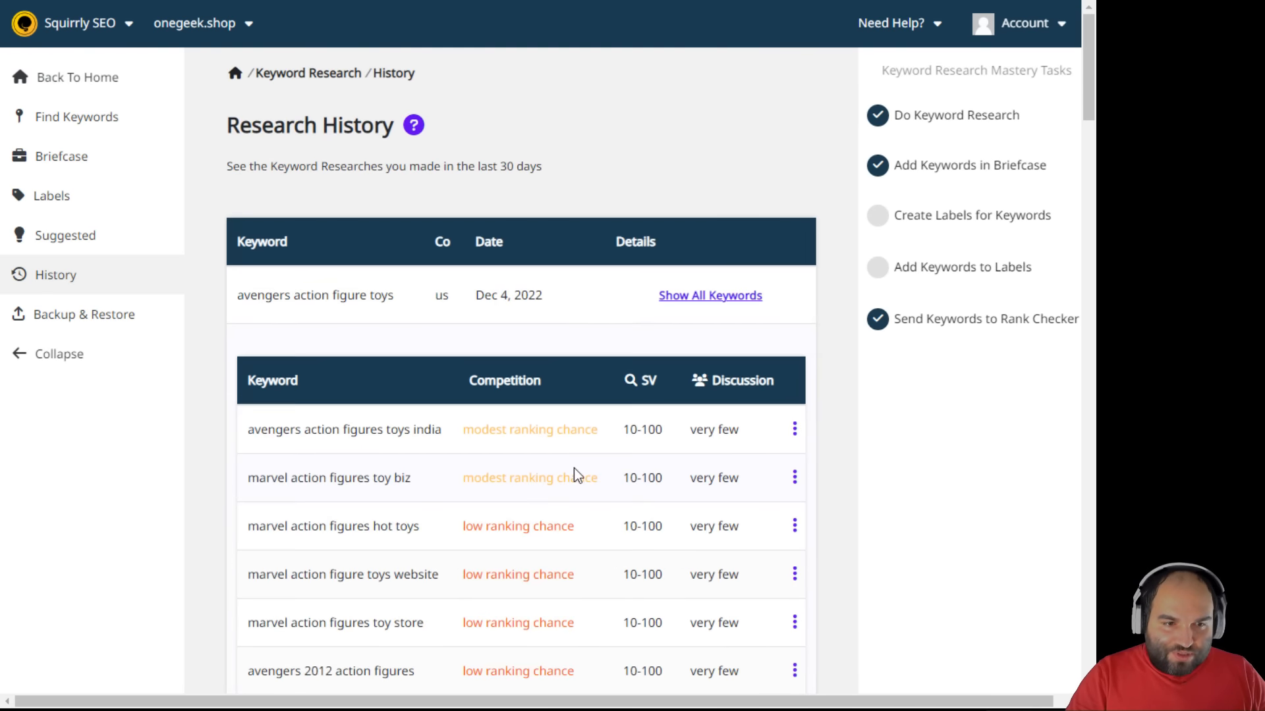
pyautogui.scroll(-3, 577, 465)
pyautogui.scroll(-2, 583, 454)
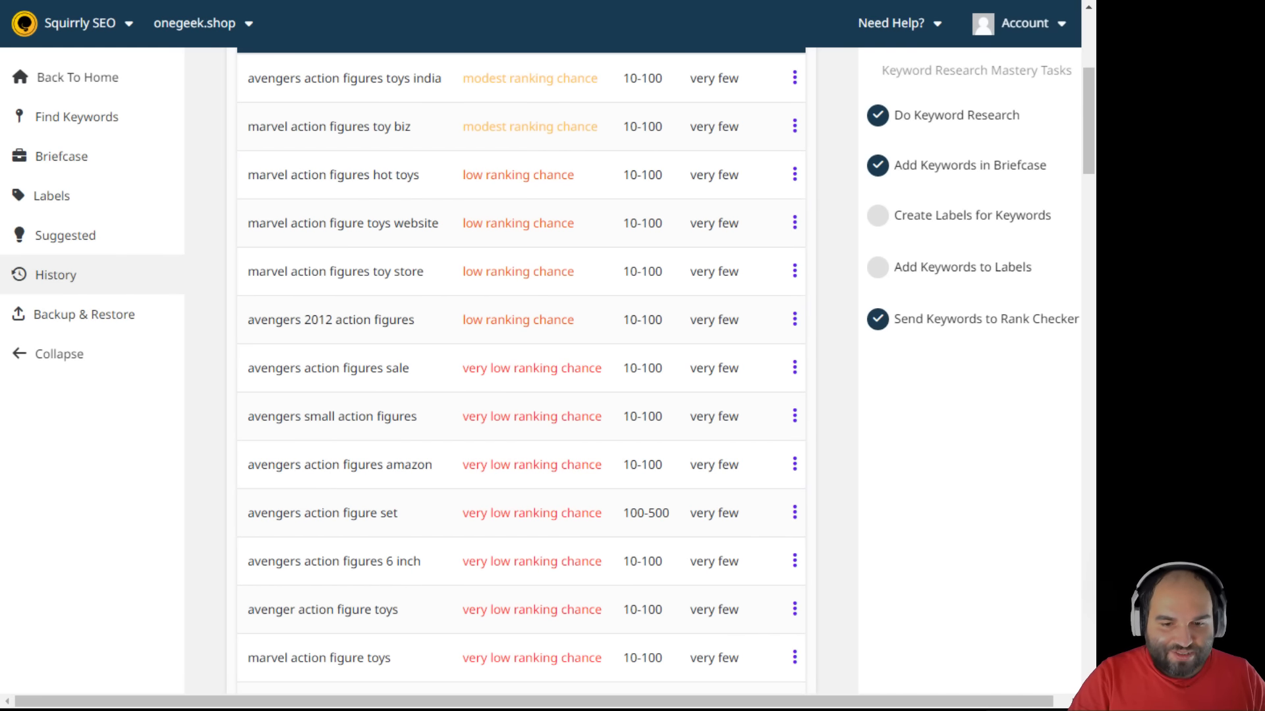
pyautogui.scroll(5, 652, 457)
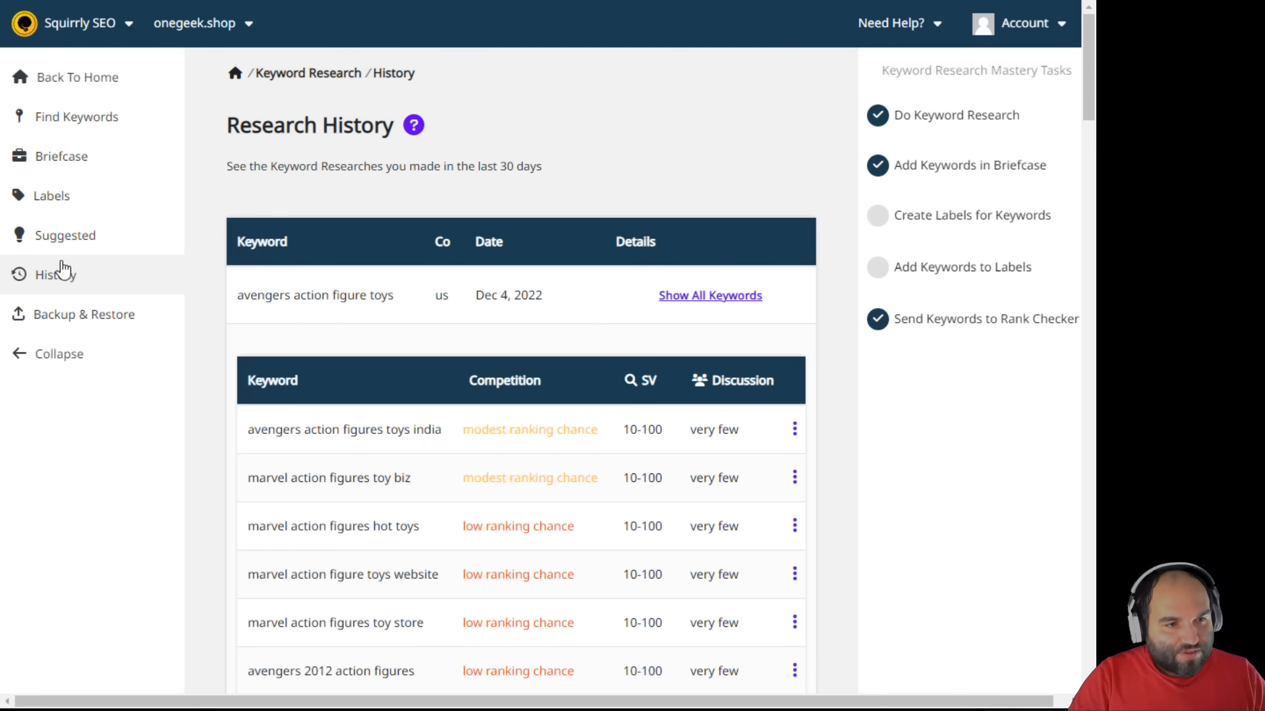
pyautogui.click(84, 83)
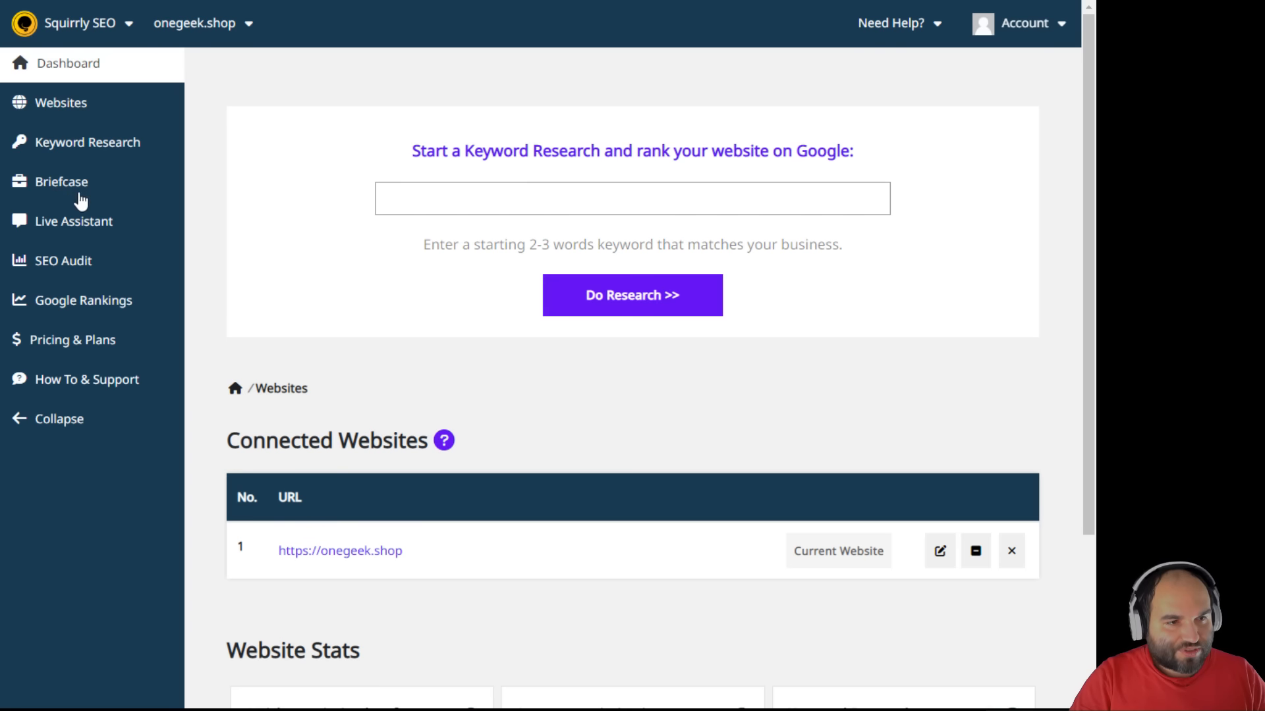
# - Open Google Rankings and review the six tracked keywords, rwby merchandise at rank 12
pyautogui.click(73, 304)
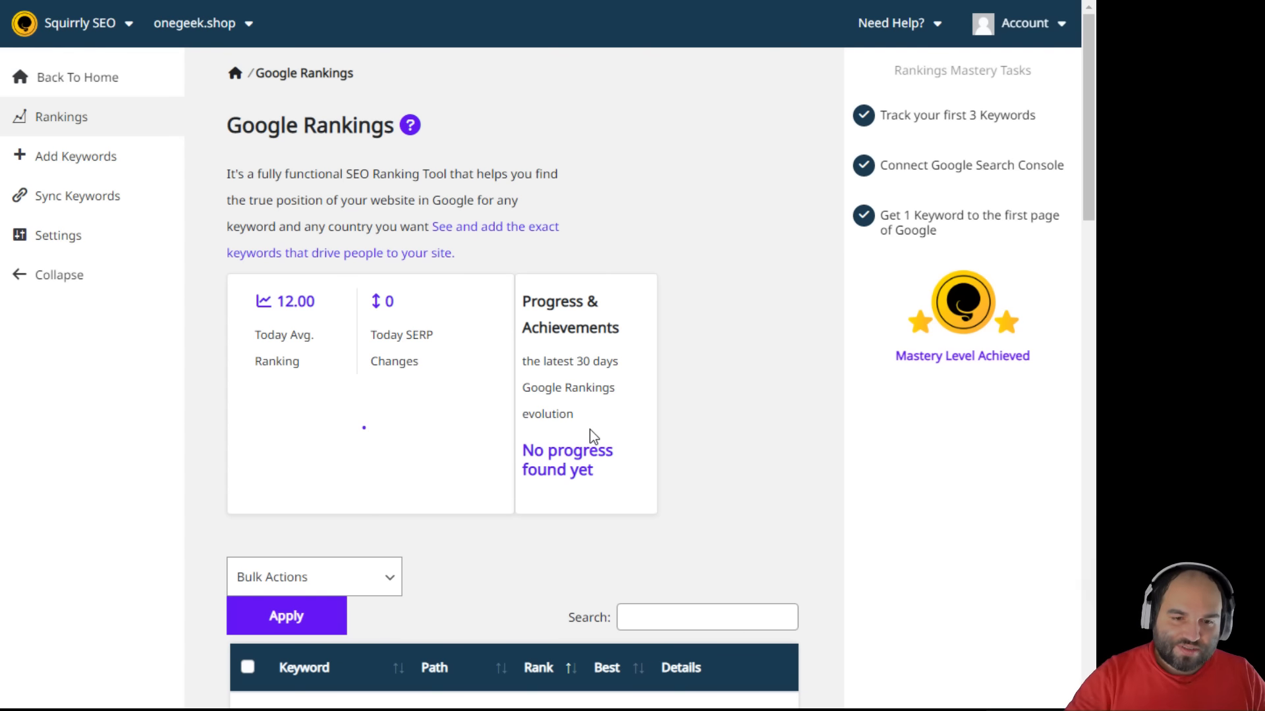
pyautogui.scroll(-1, 591, 428)
pyautogui.scroll(-5, 595, 437)
pyautogui.scroll(1, 596, 437)
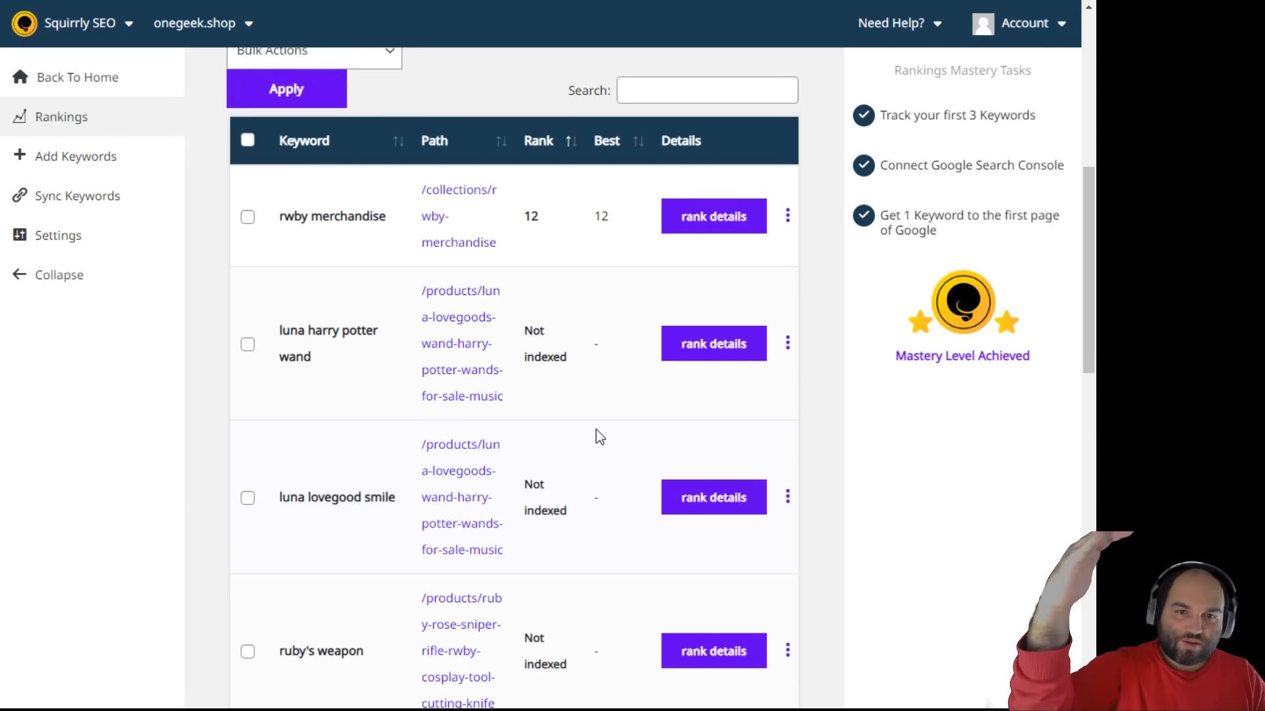
pyautogui.scroll(-10, 599, 437)
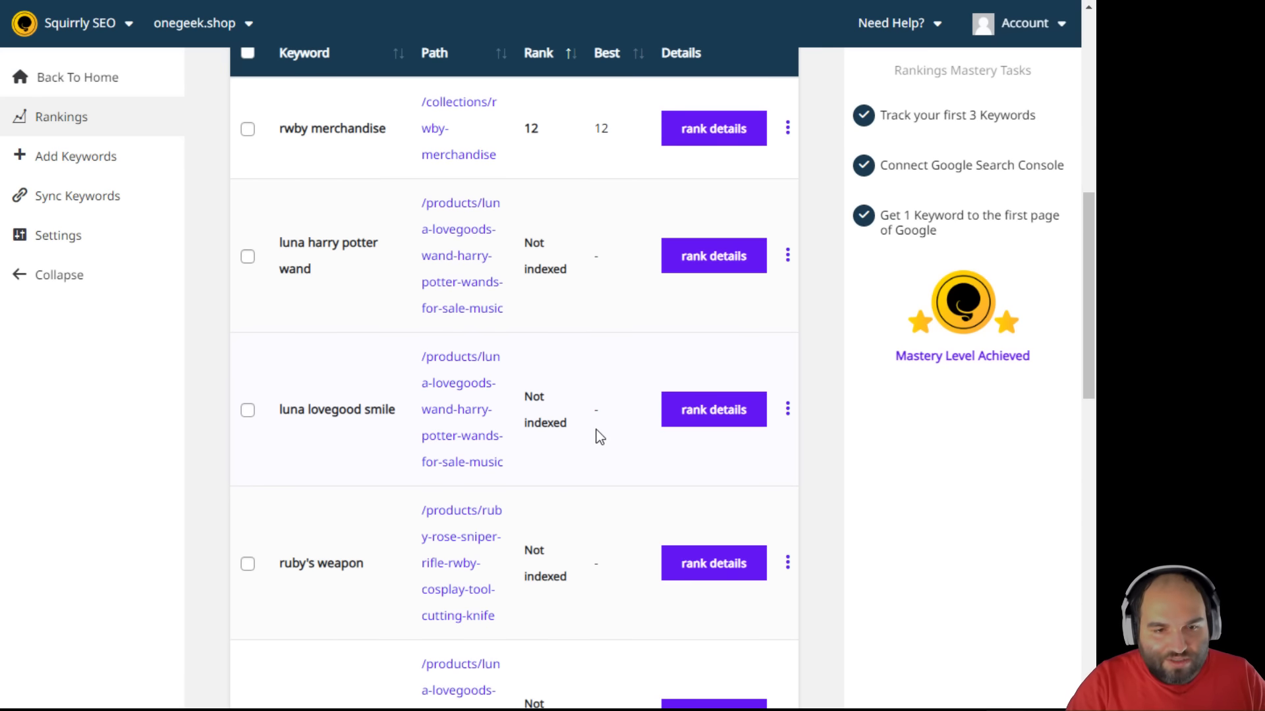
pyautogui.scroll(4, 595, 435)
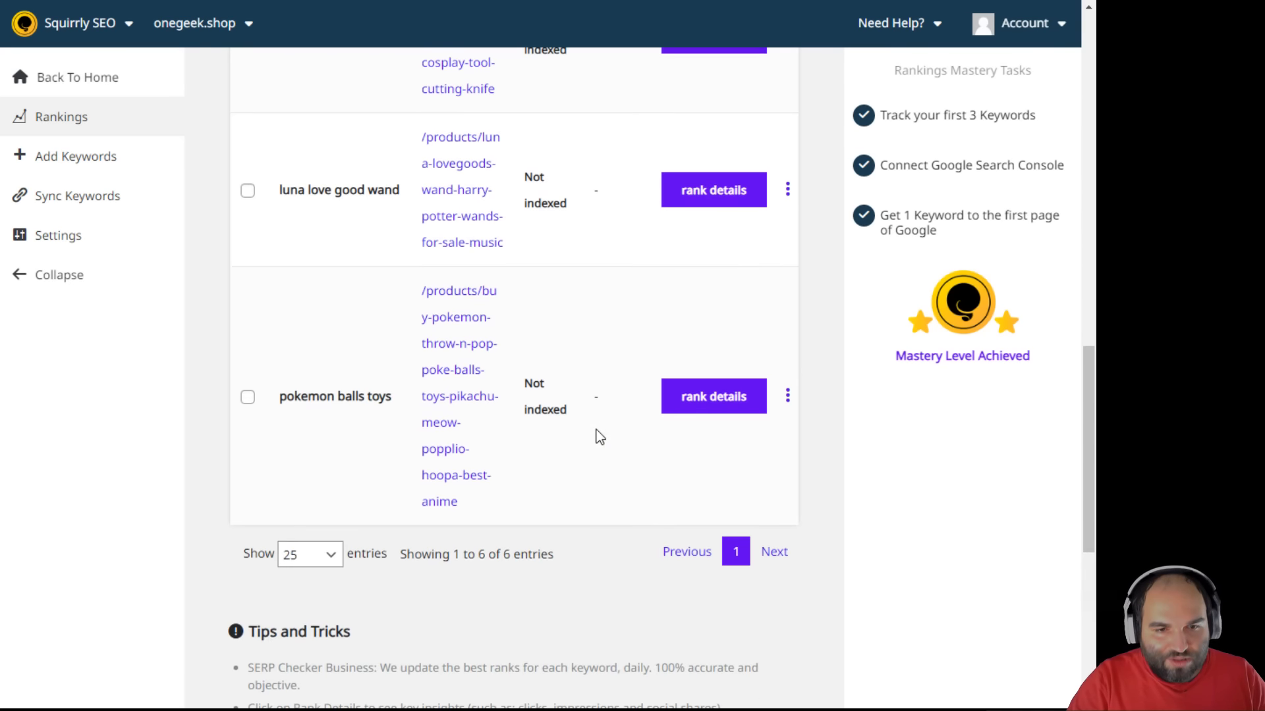
pyautogui.scroll(-4, 596, 435)
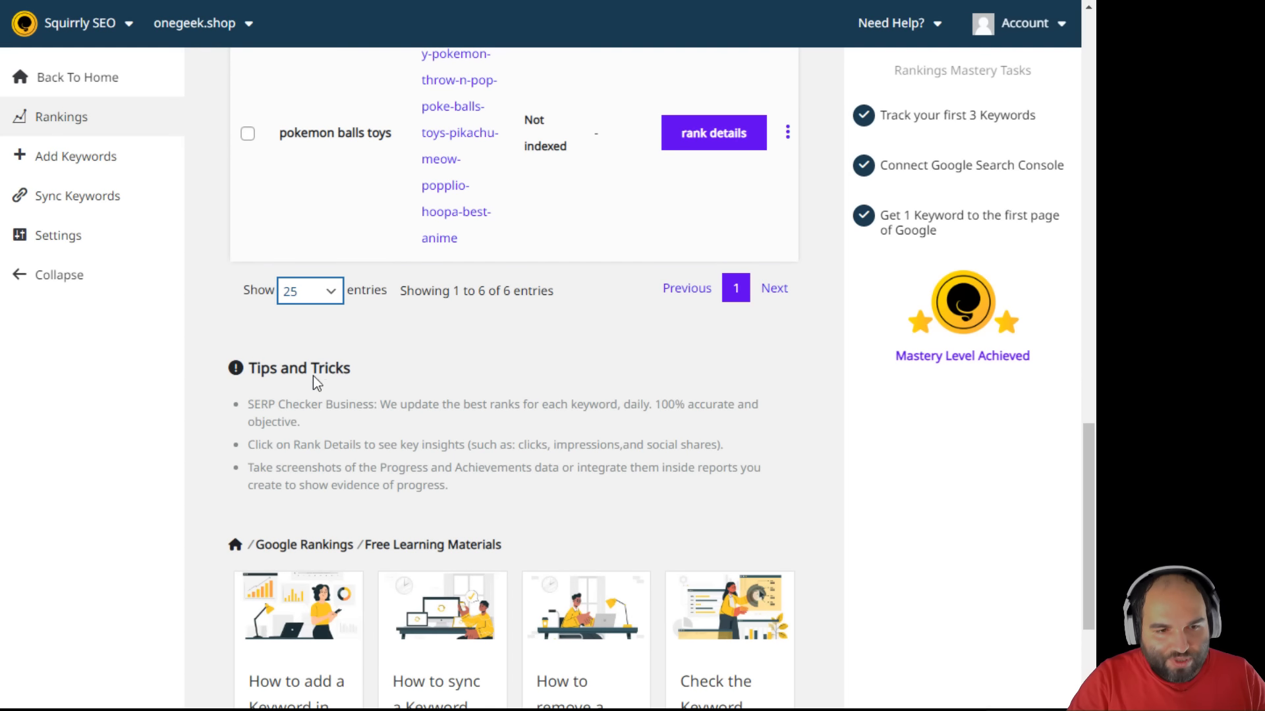
pyautogui.scroll(-3, 583, 365)
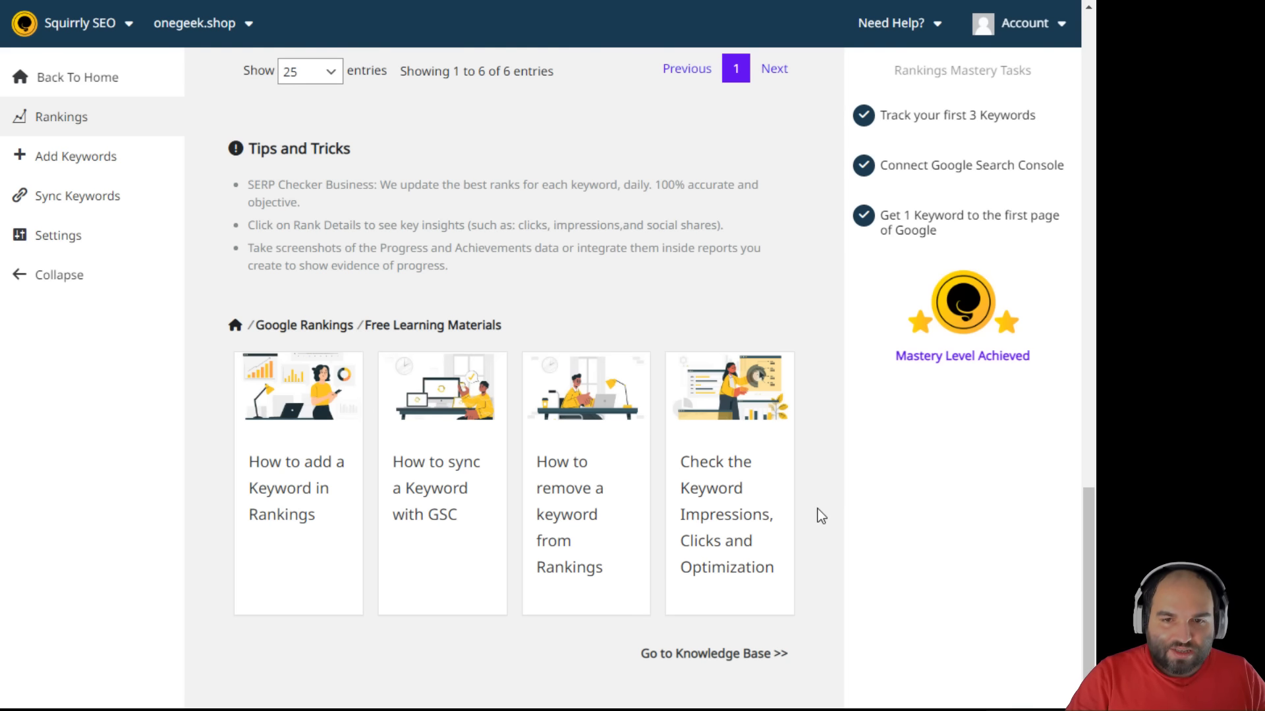
pyautogui.scroll(10, 820, 518)
pyautogui.scroll(8, 819, 518)
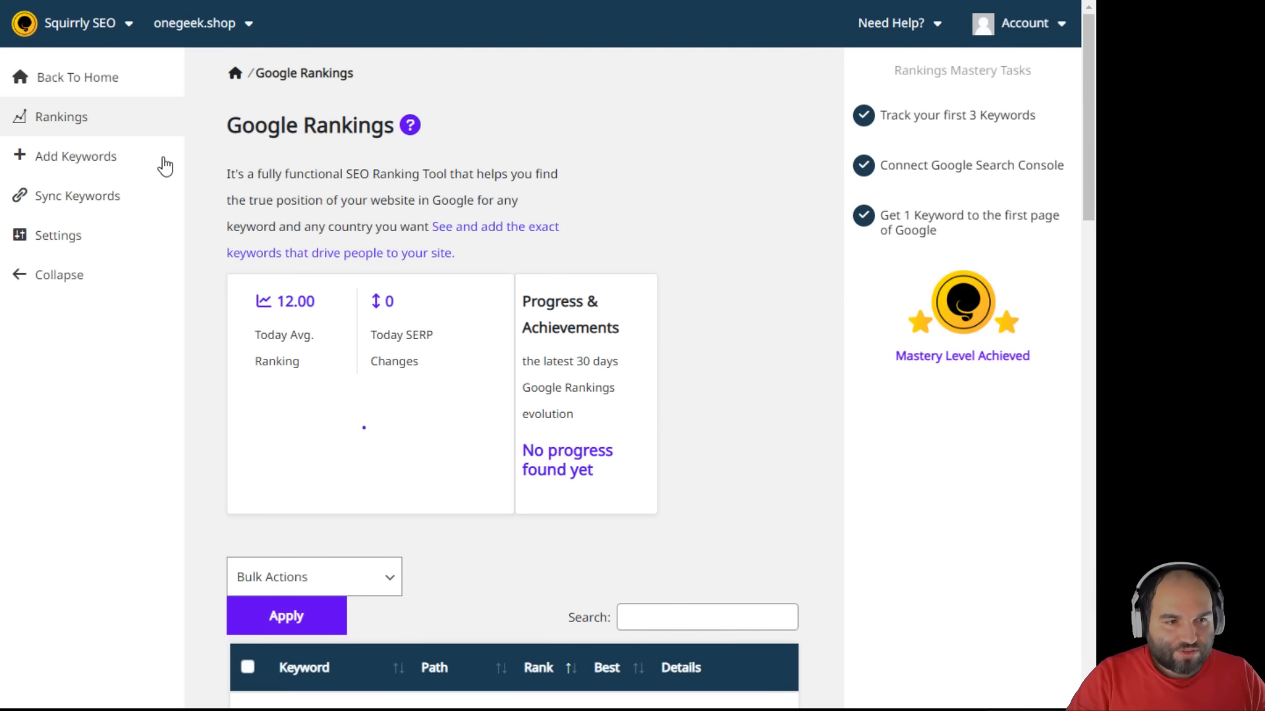
# - Open Sync Keywords and look through the Search Console keyword list
pyautogui.click(72, 196)
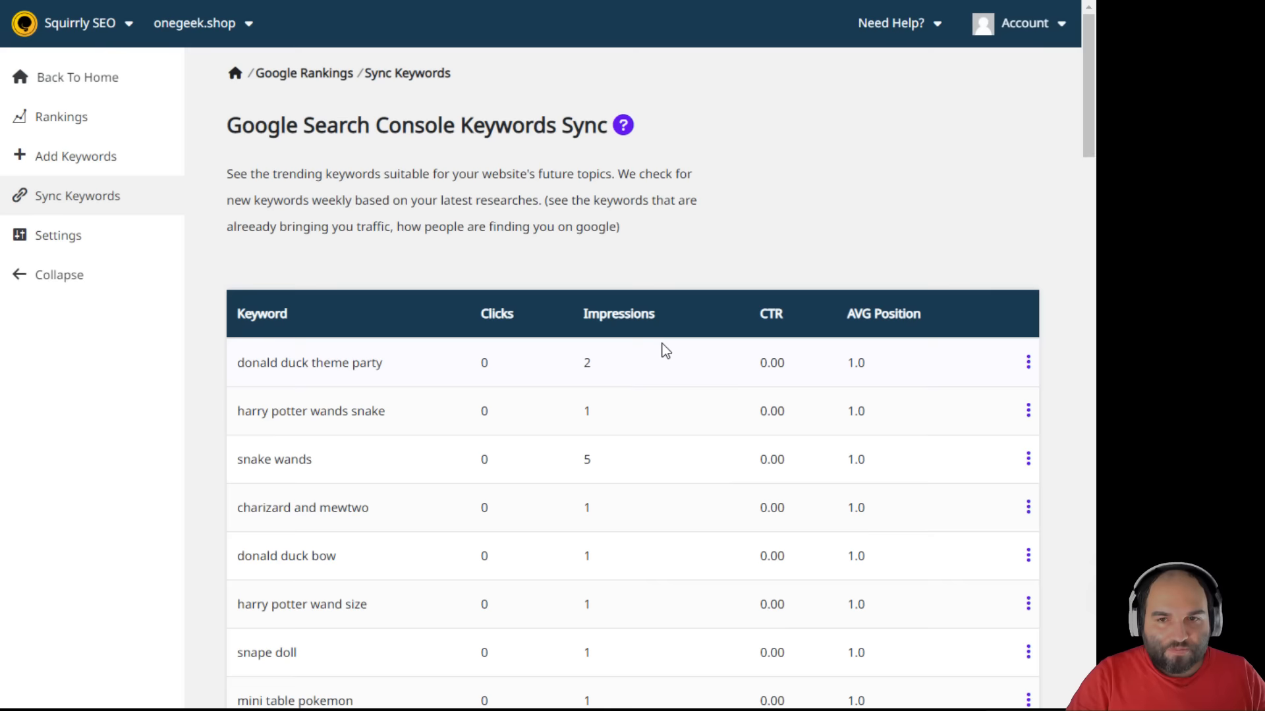
pyautogui.scroll(-5, 818, 318)
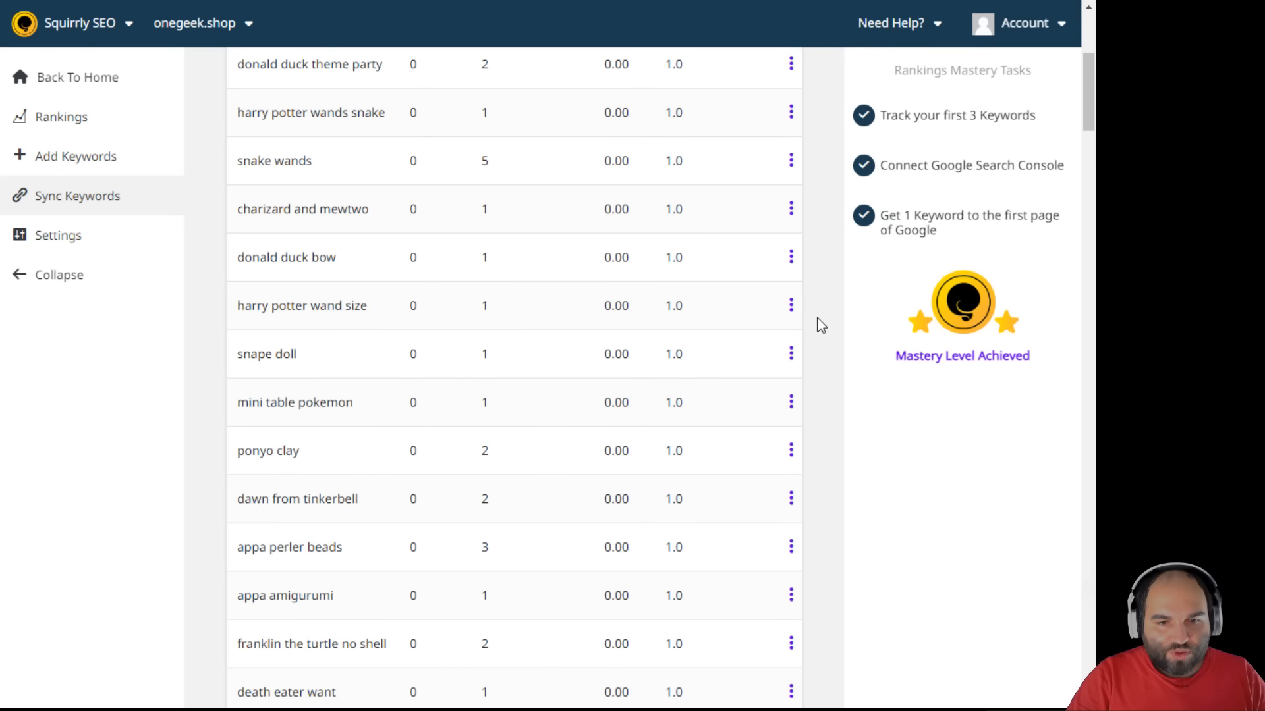
pyautogui.scroll(-20, 817, 318)
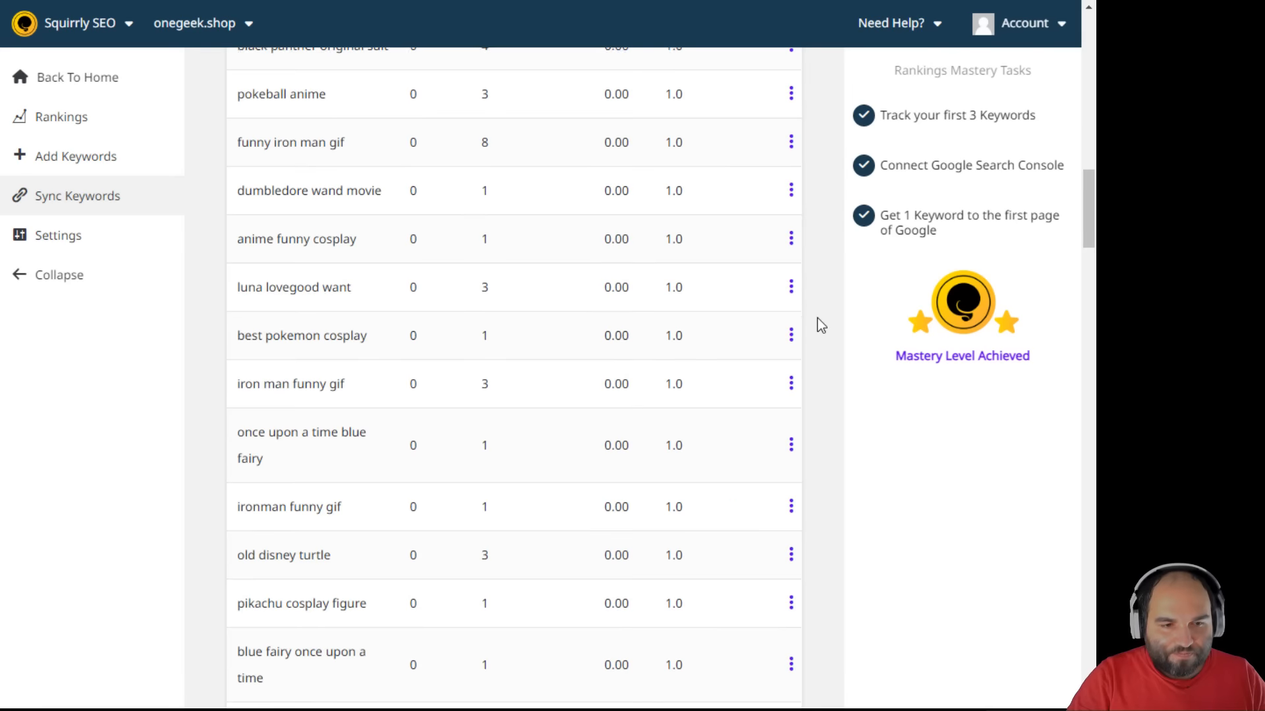
pyautogui.scroll(-8, 816, 318)
pyautogui.scroll(4, 819, 322)
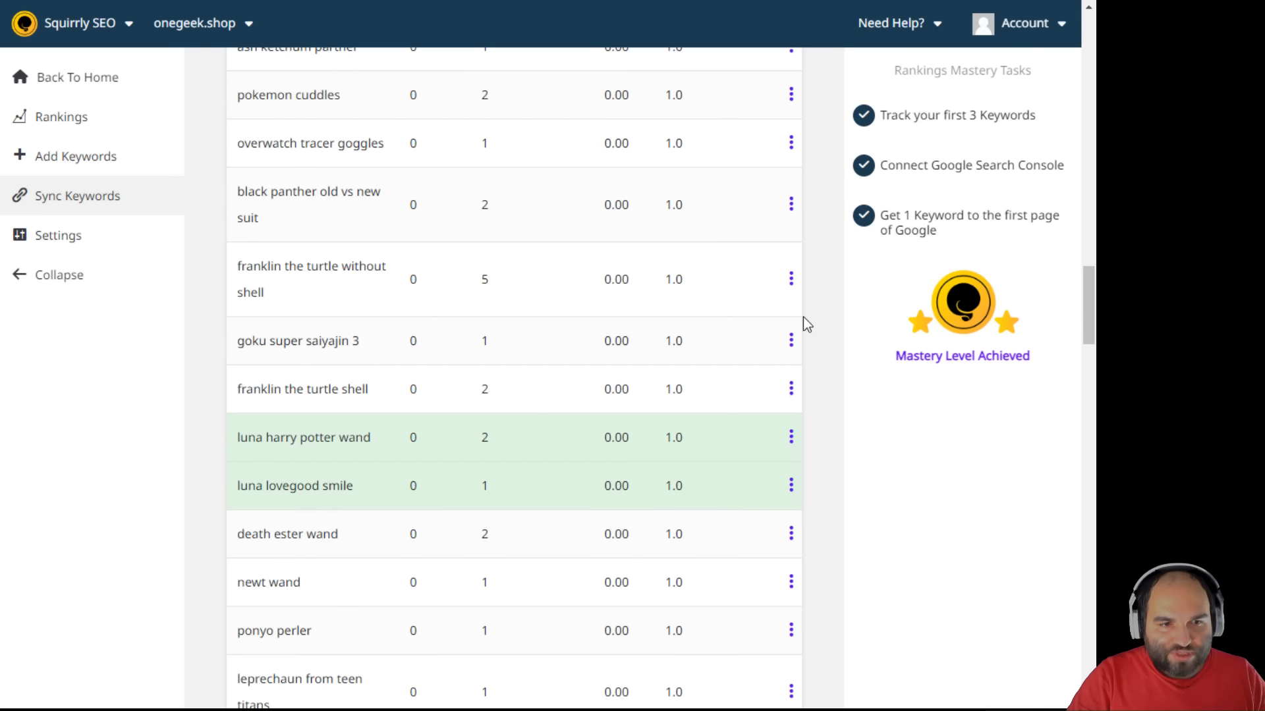
pyautogui.scroll(-20, 818, 323)
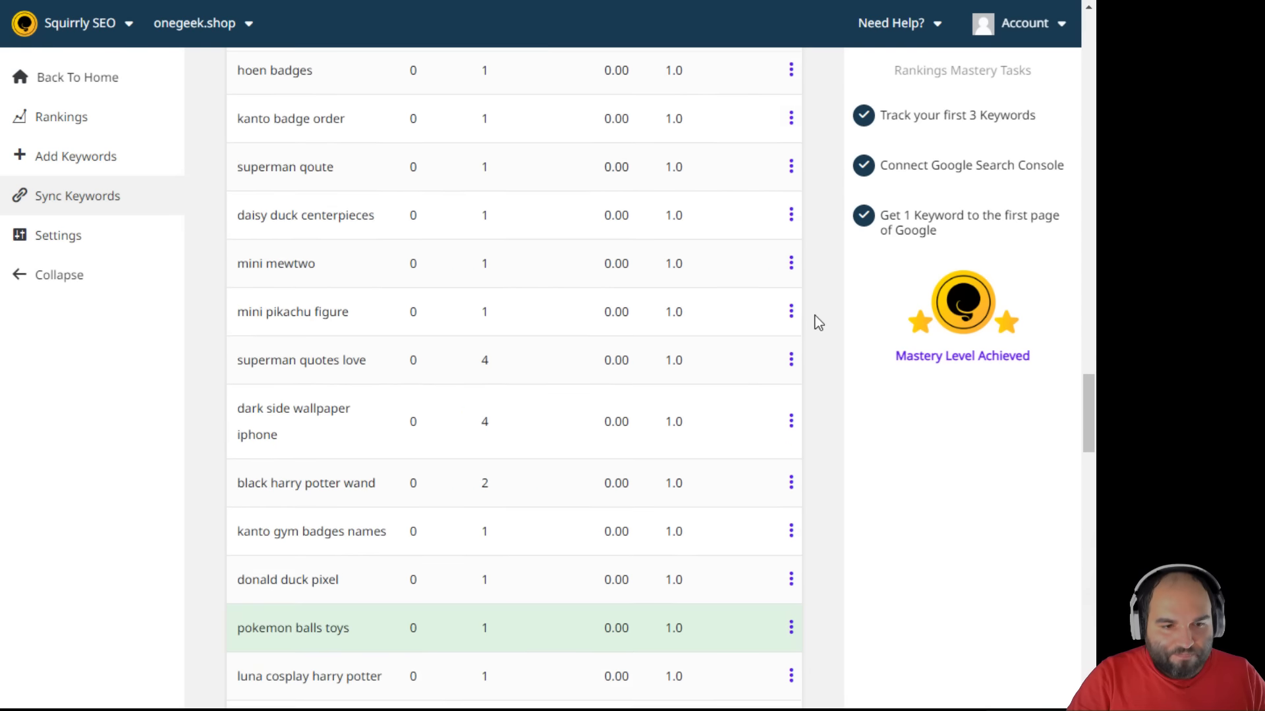
pyautogui.scroll(-10, 818, 320)
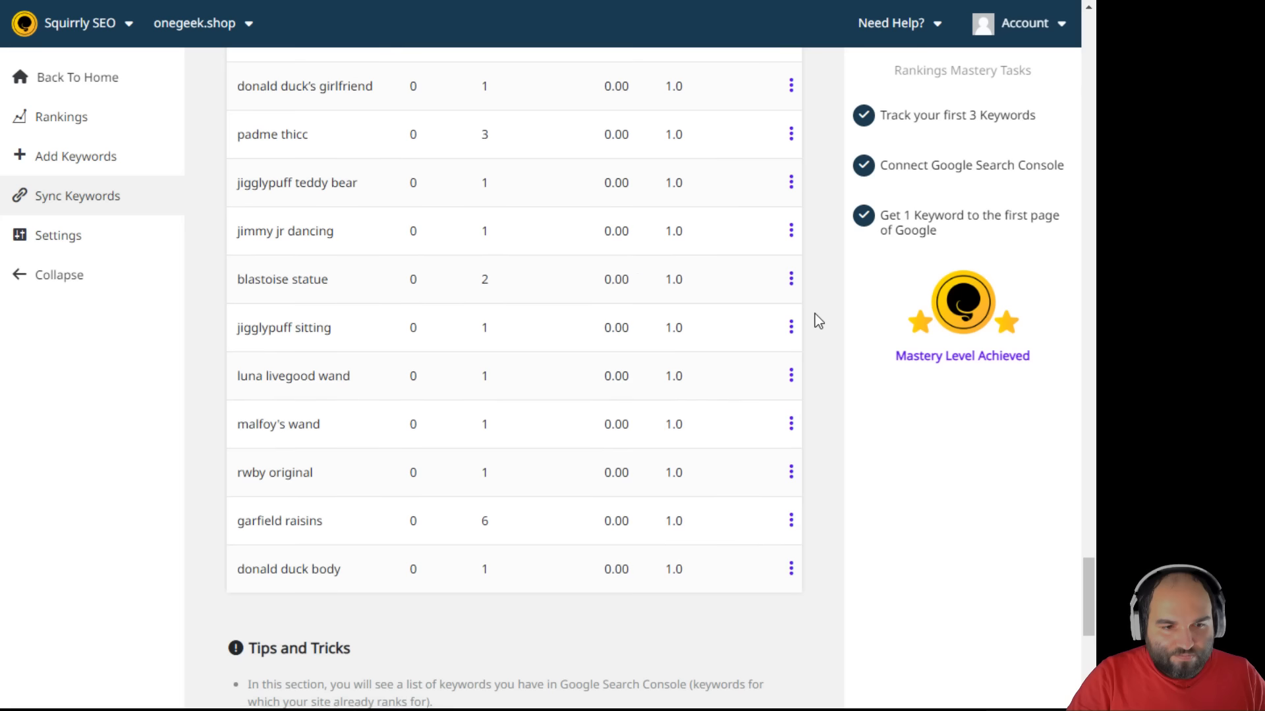
pyautogui.scroll(-1, 828, 321)
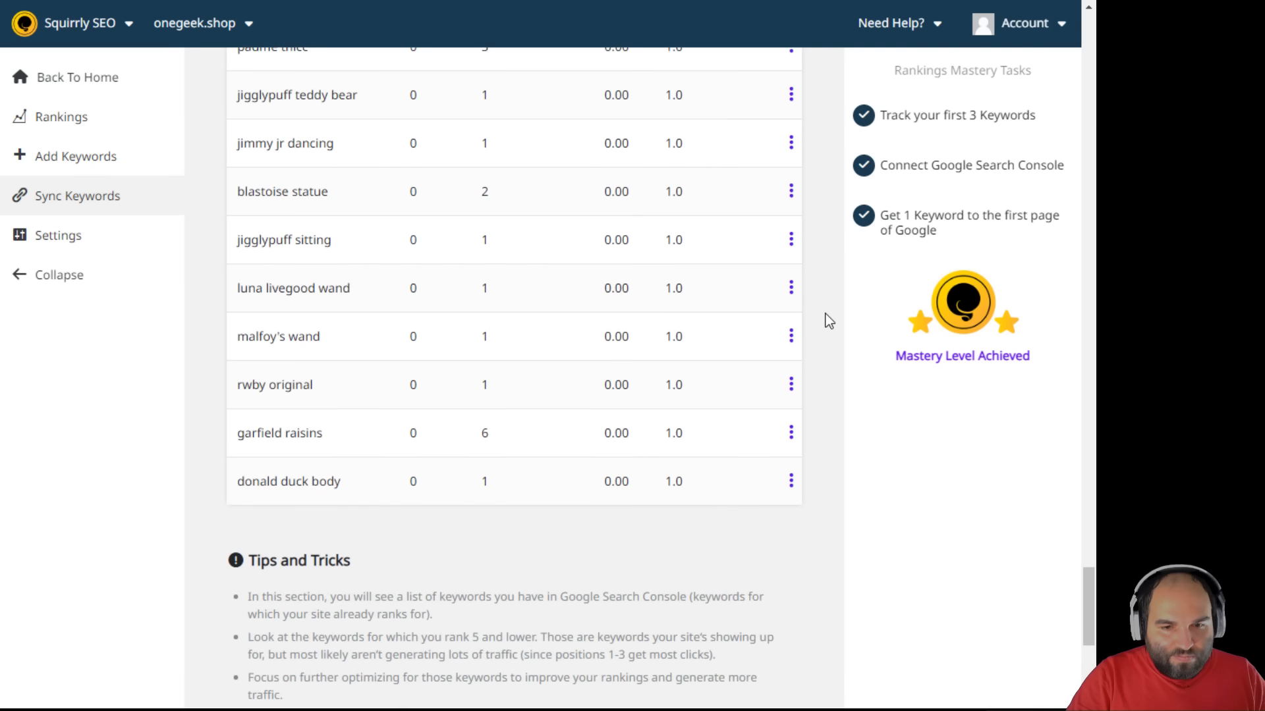
pyautogui.scroll(-4, 825, 311)
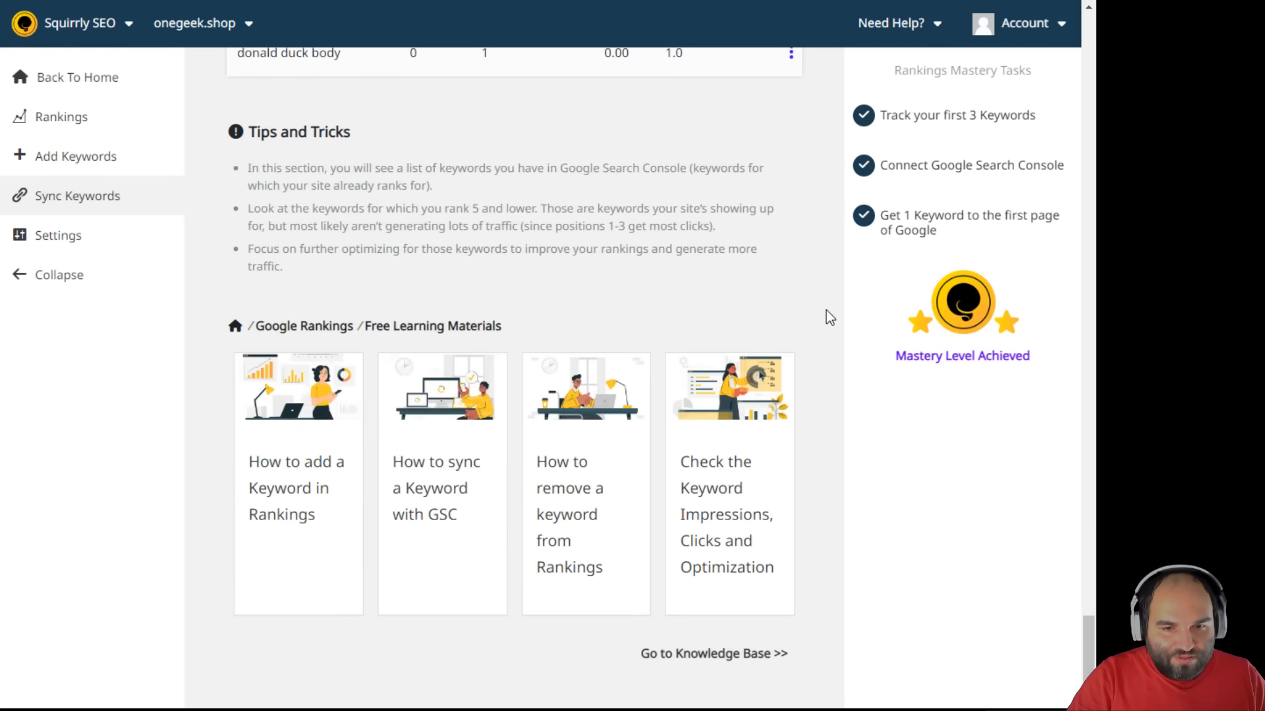
pyautogui.scroll(10, 827, 310)
pyautogui.scroll(15, 831, 311)
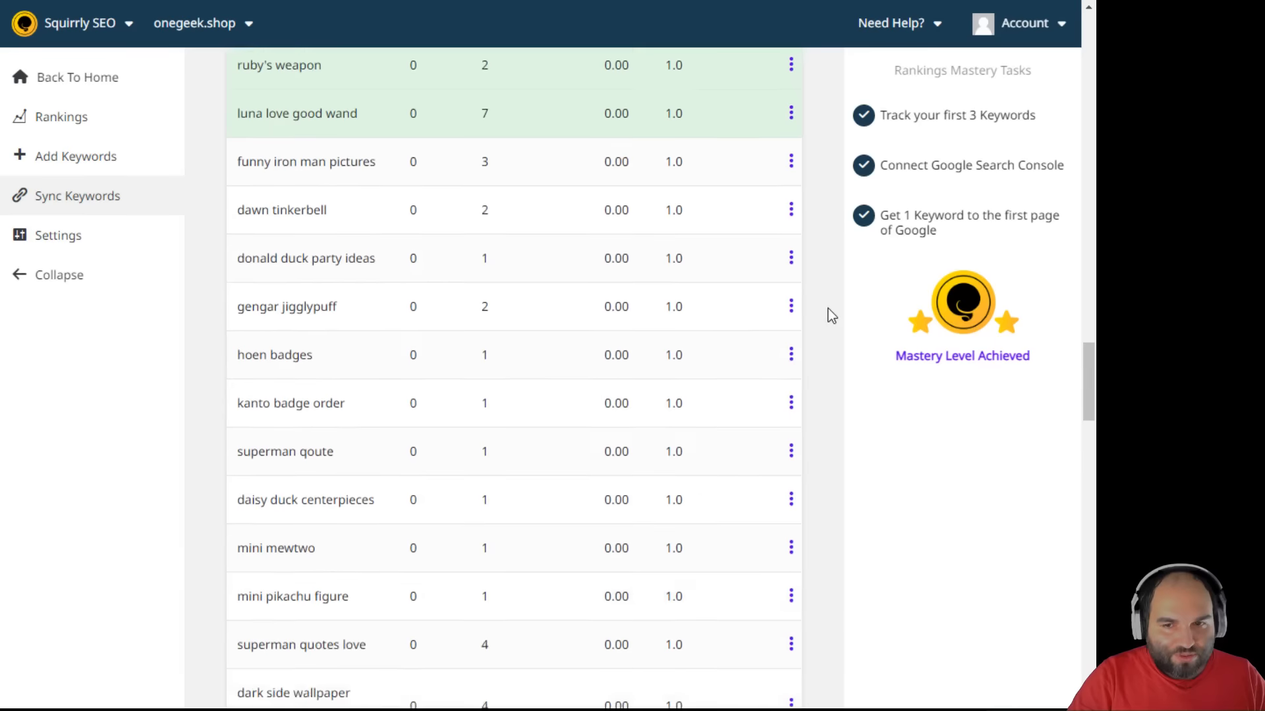
pyautogui.scroll(10, 849, 319)
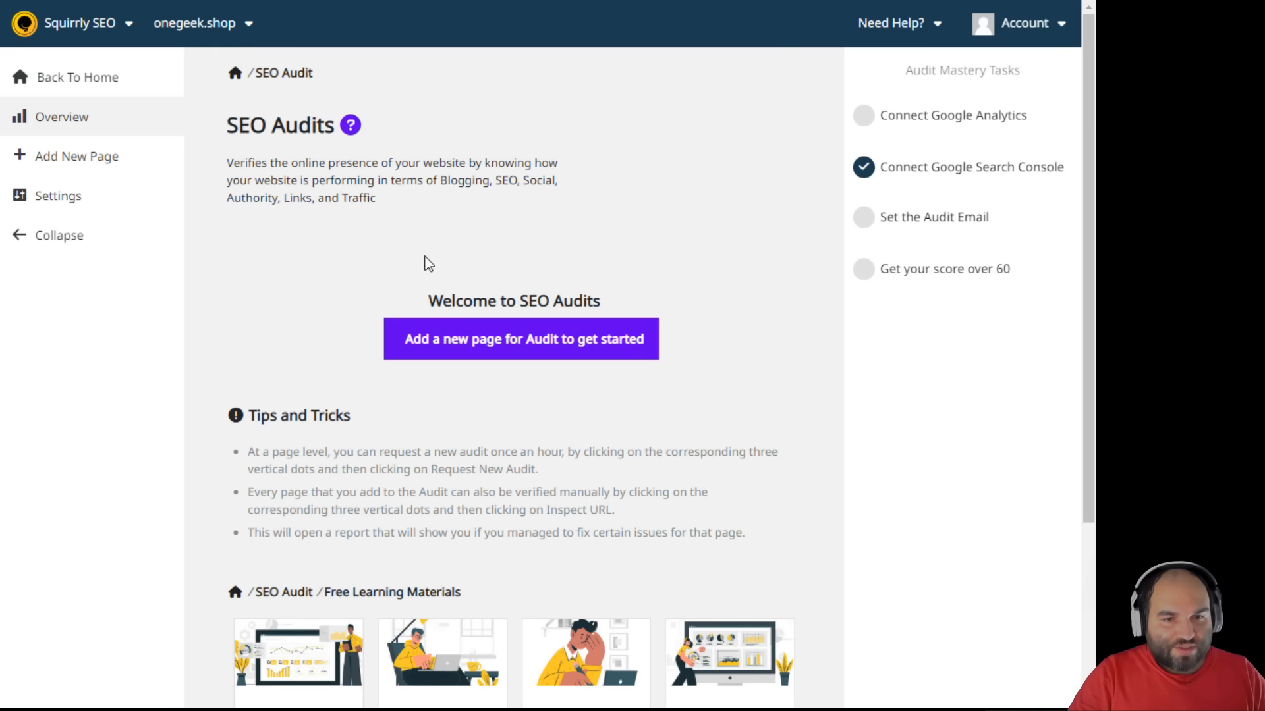
# - Add the rwby-merchandise and all-products collection URLs to the SEO audit
pyautogui.click(508, 339)
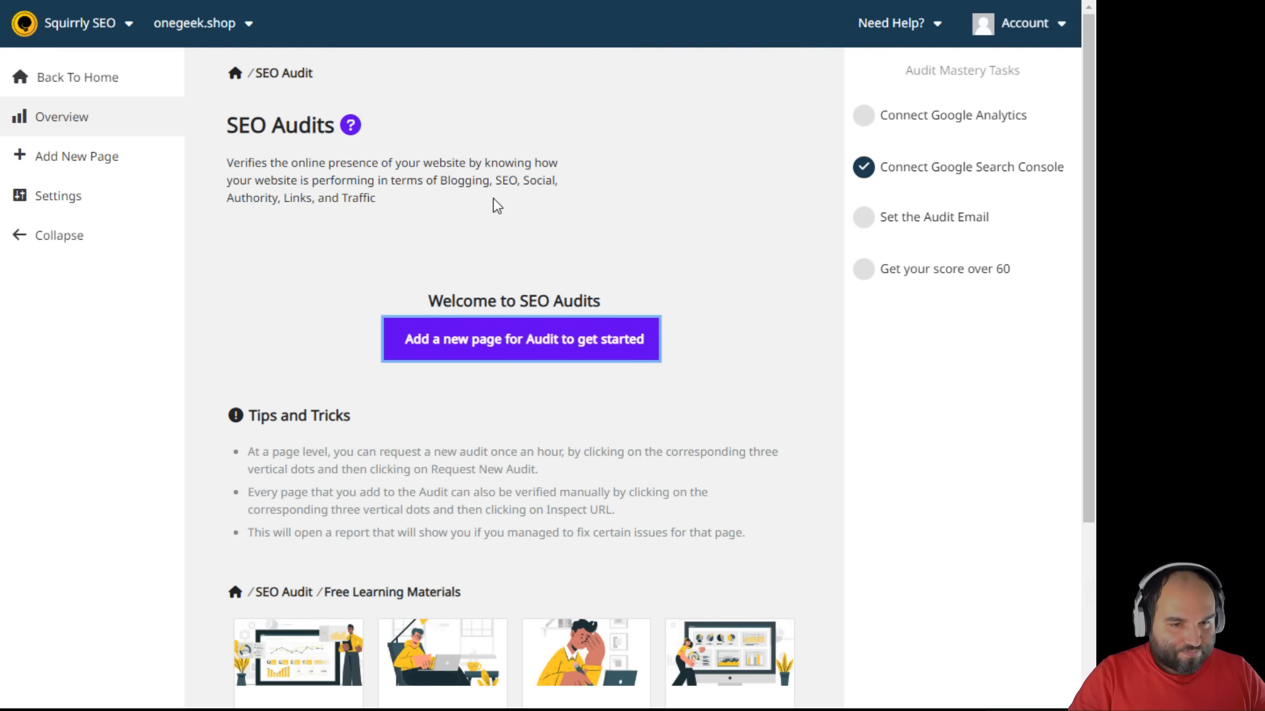
pyautogui.write('https://onegeek.shop/collections/rwby-merchandise')
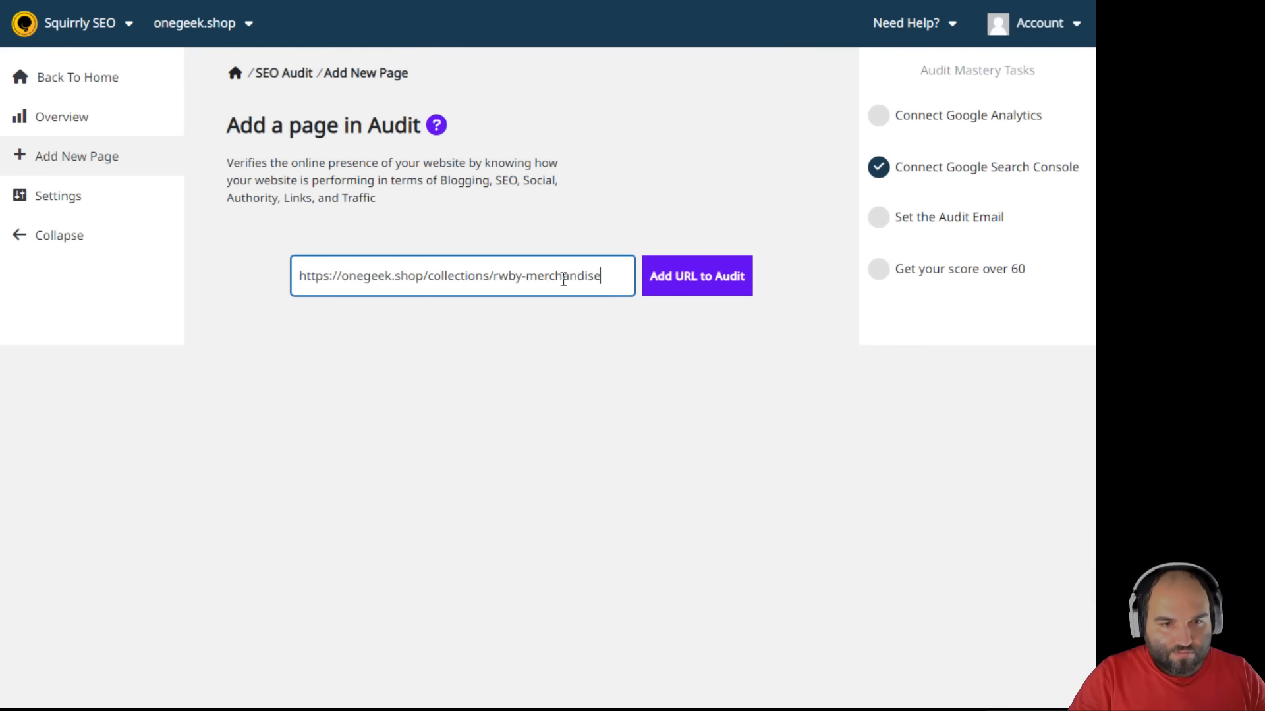
pyautogui.click(685, 284)
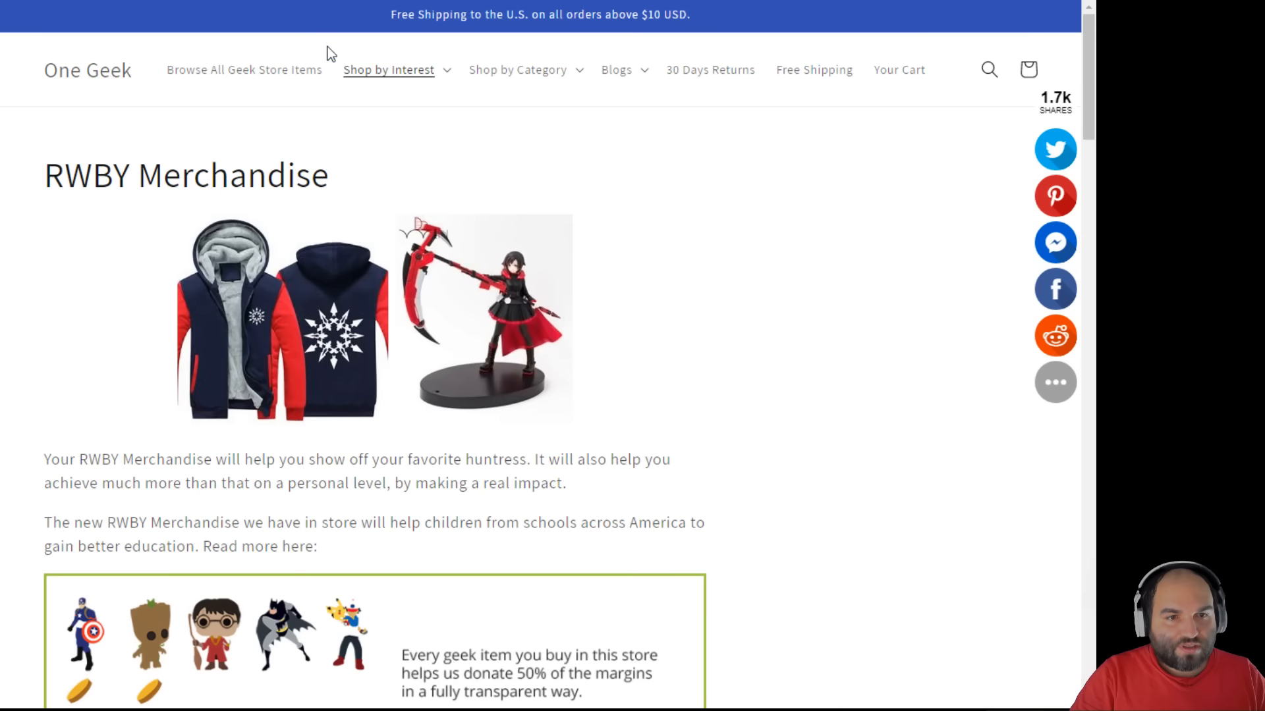
pyautogui.click(252, 73)
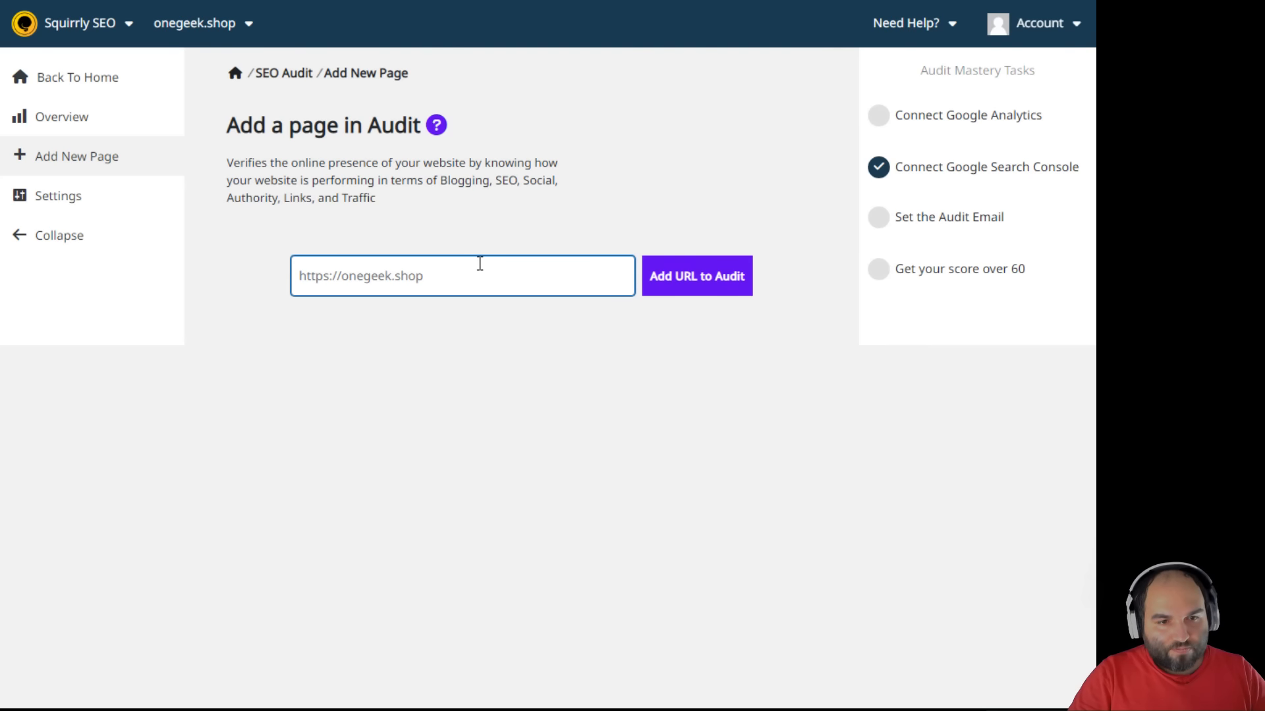
pyautogui.write('https://onegeek.shop/collections/all')
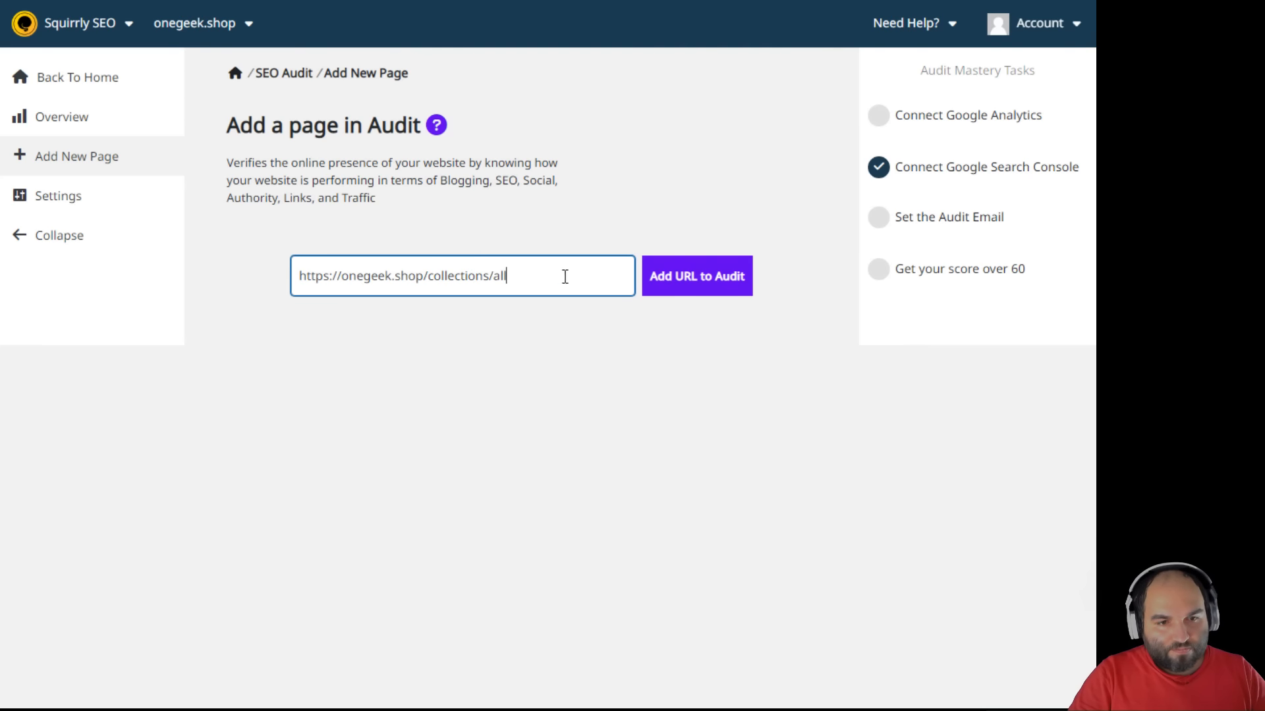
pyautogui.click(685, 290)
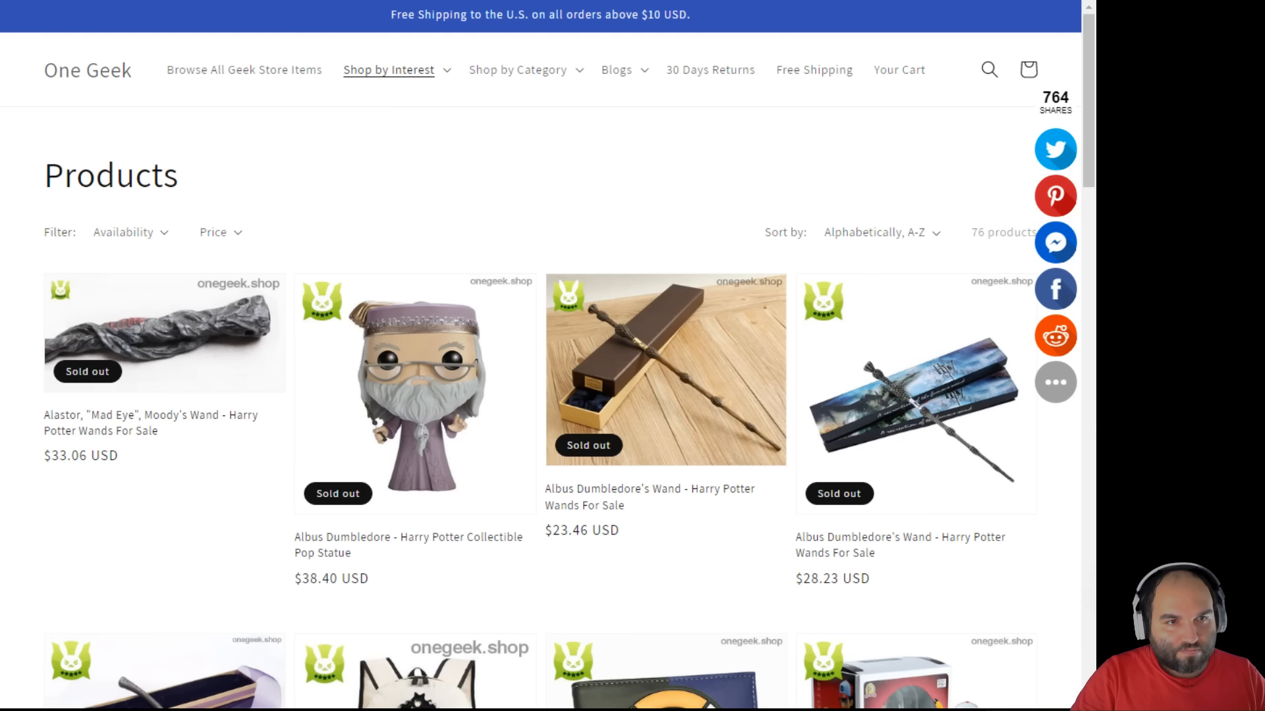
# - Add the cosplay-store-2018 collection URL to the SEO audit
pyautogui.click(492, 72)
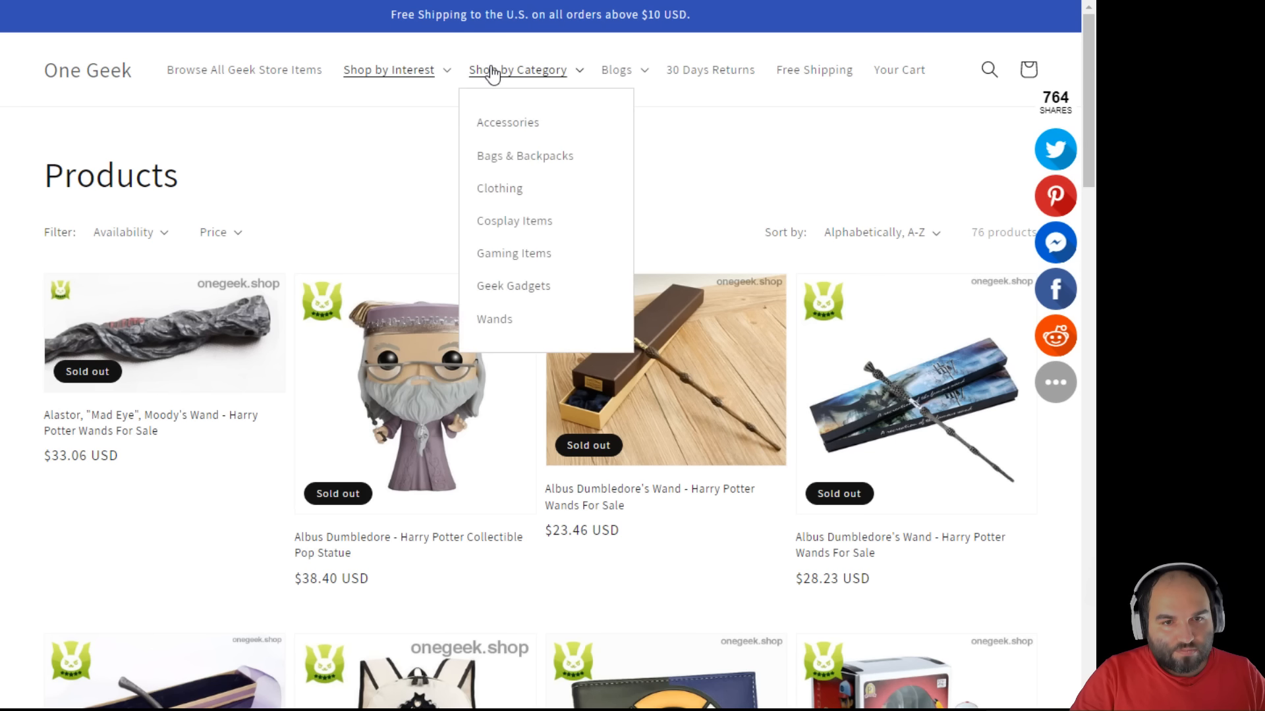
pyautogui.click(521, 223)
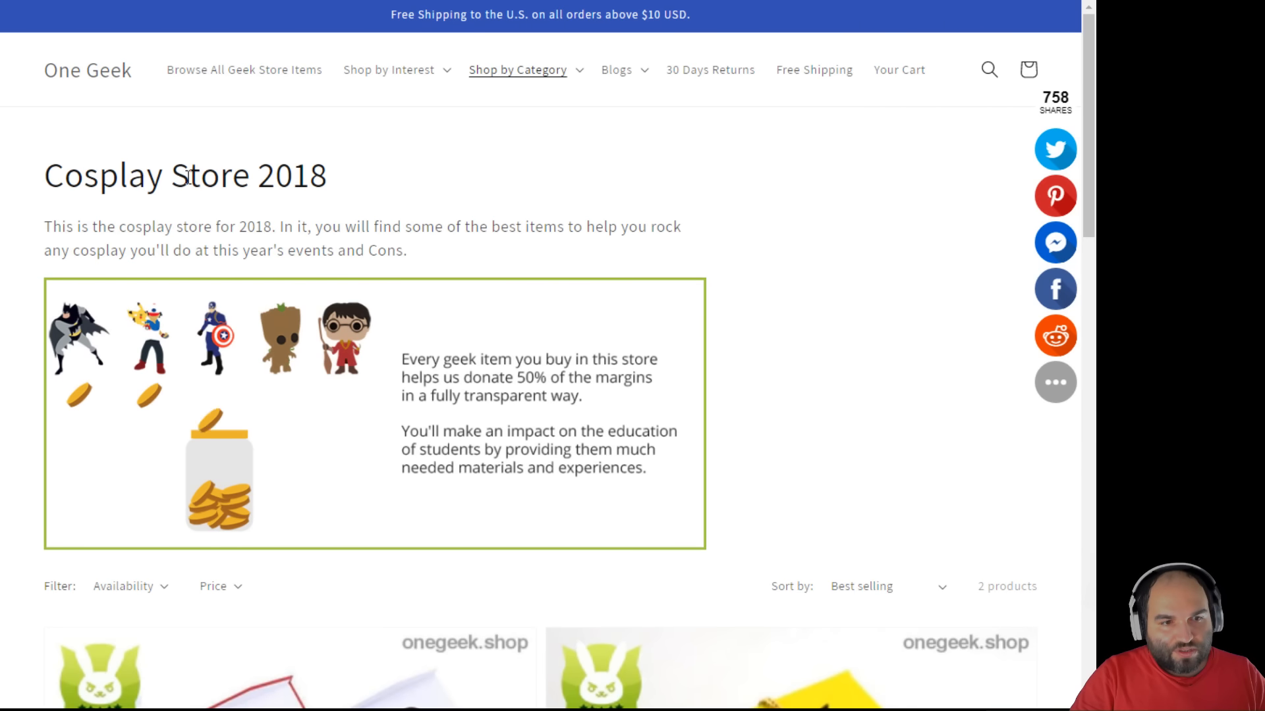
pyautogui.moveTo(148, 176); pyautogui.dragTo(403, 192)
pyautogui.click(264, 1)
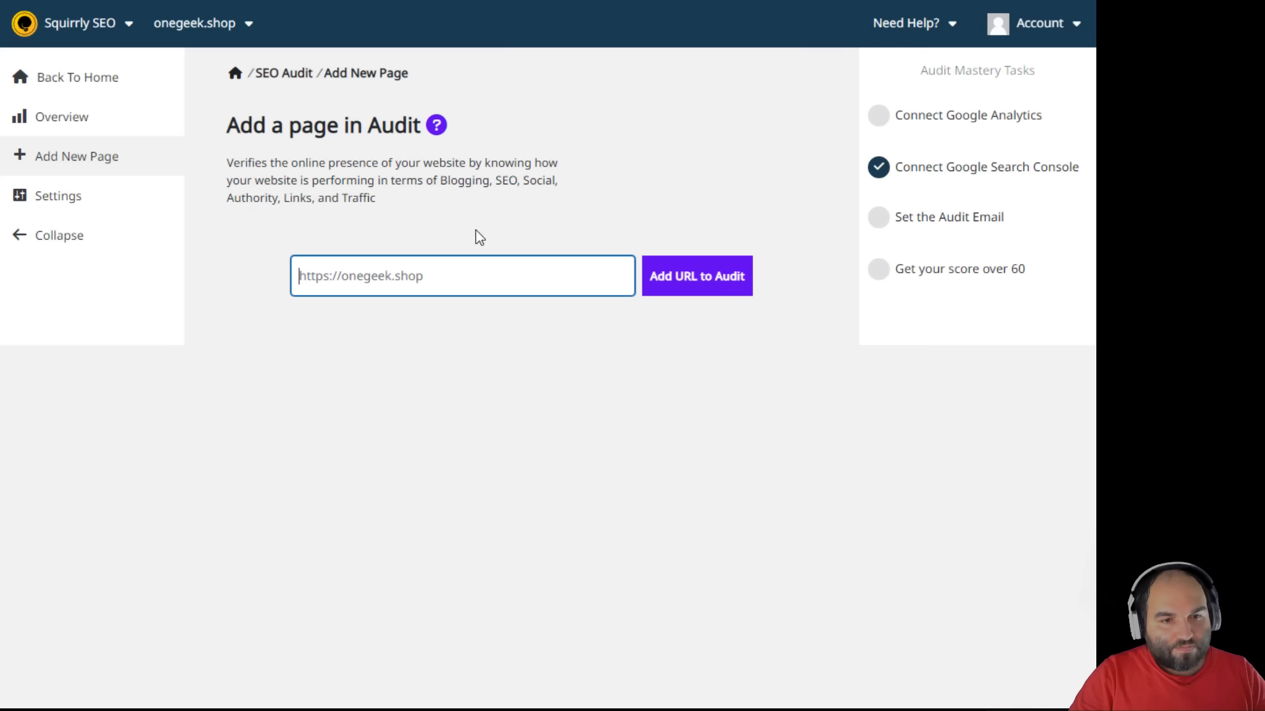
pyautogui.write('https://onegeek.shop/collections/cosplay-store-2018')
pyautogui.click(648, 280)
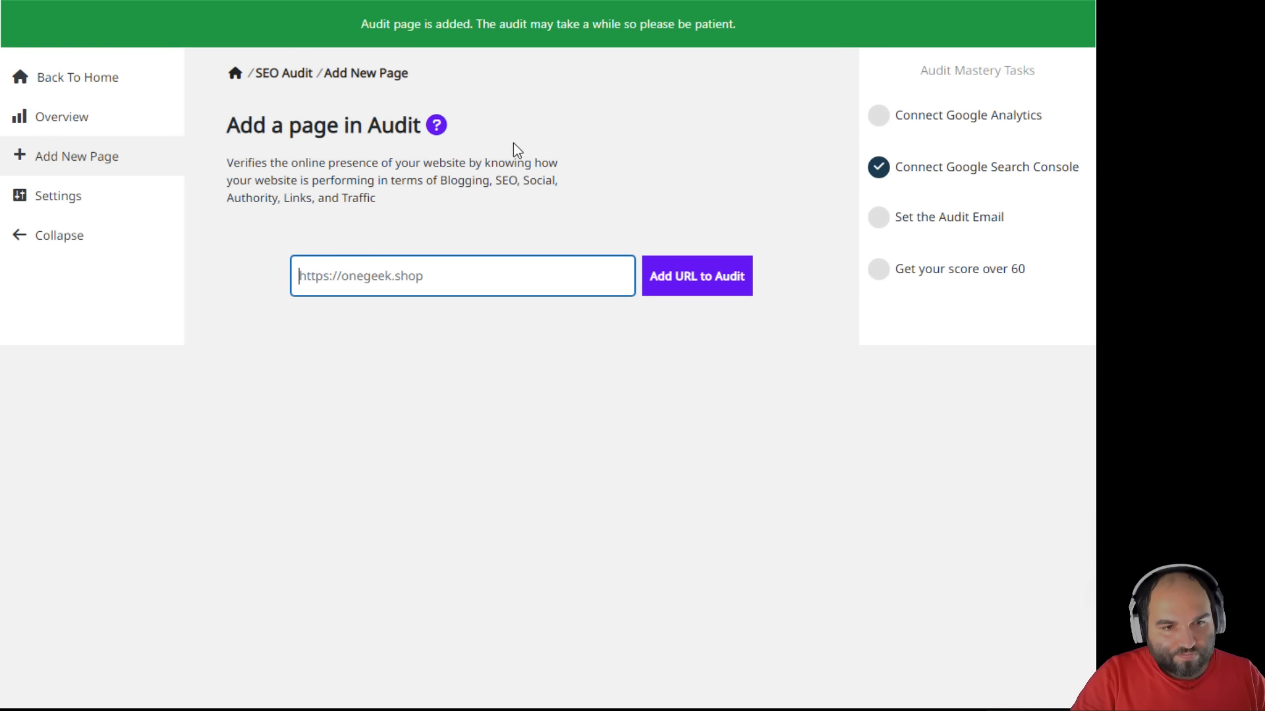
# - Request a website audit from the audit Overview of the three pages
pyautogui.click(79, 124)
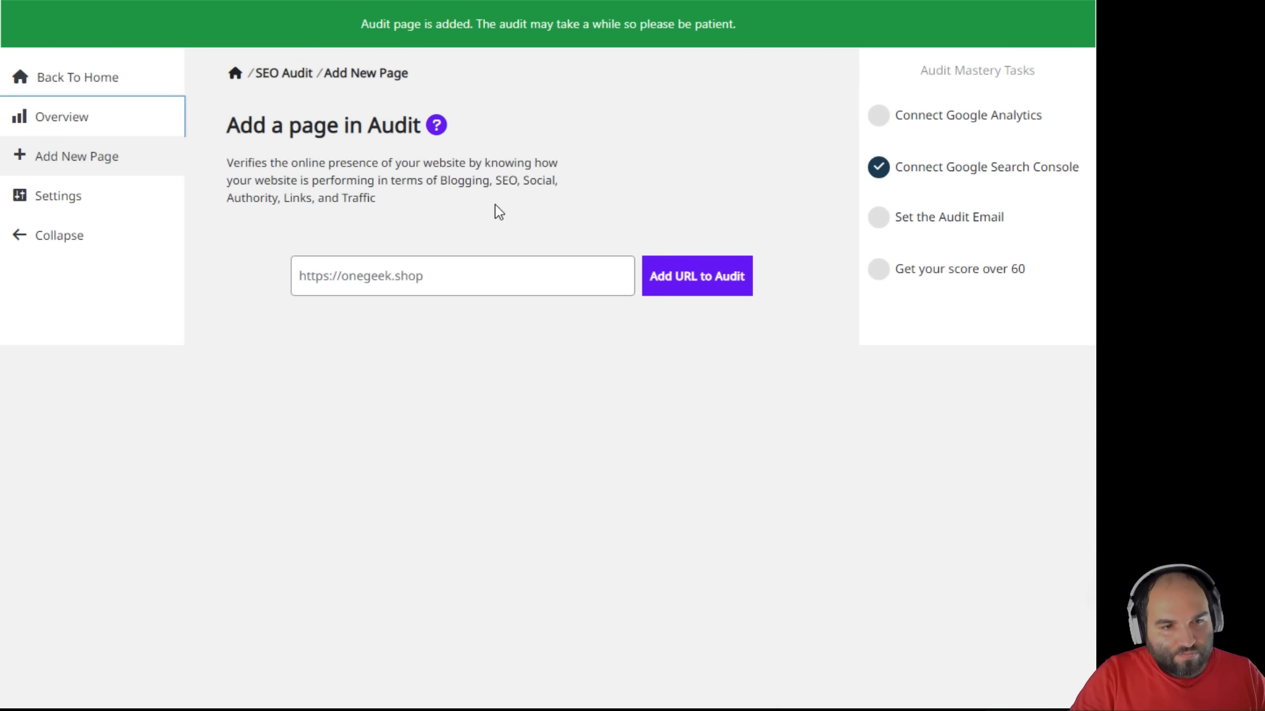
pyautogui.scroll(-5, 540, 273)
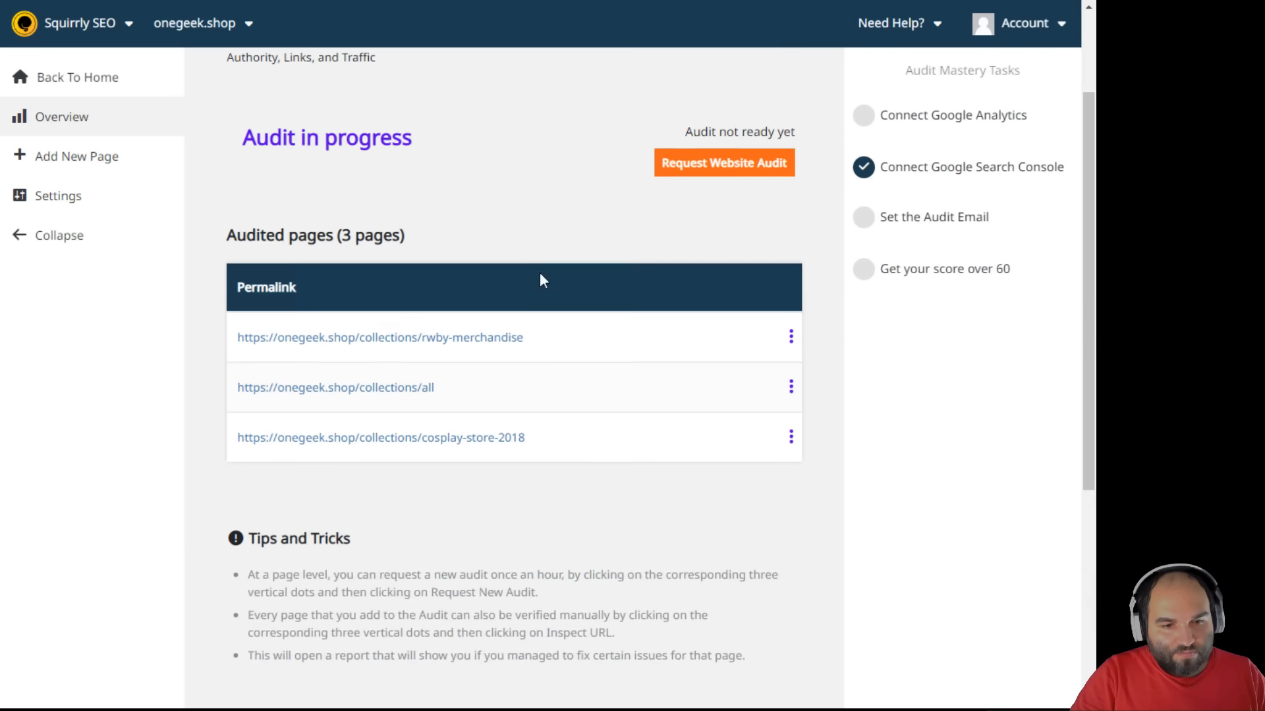
pyautogui.scroll(-2, 568, 291)
pyautogui.scroll(-1, 575, 313)
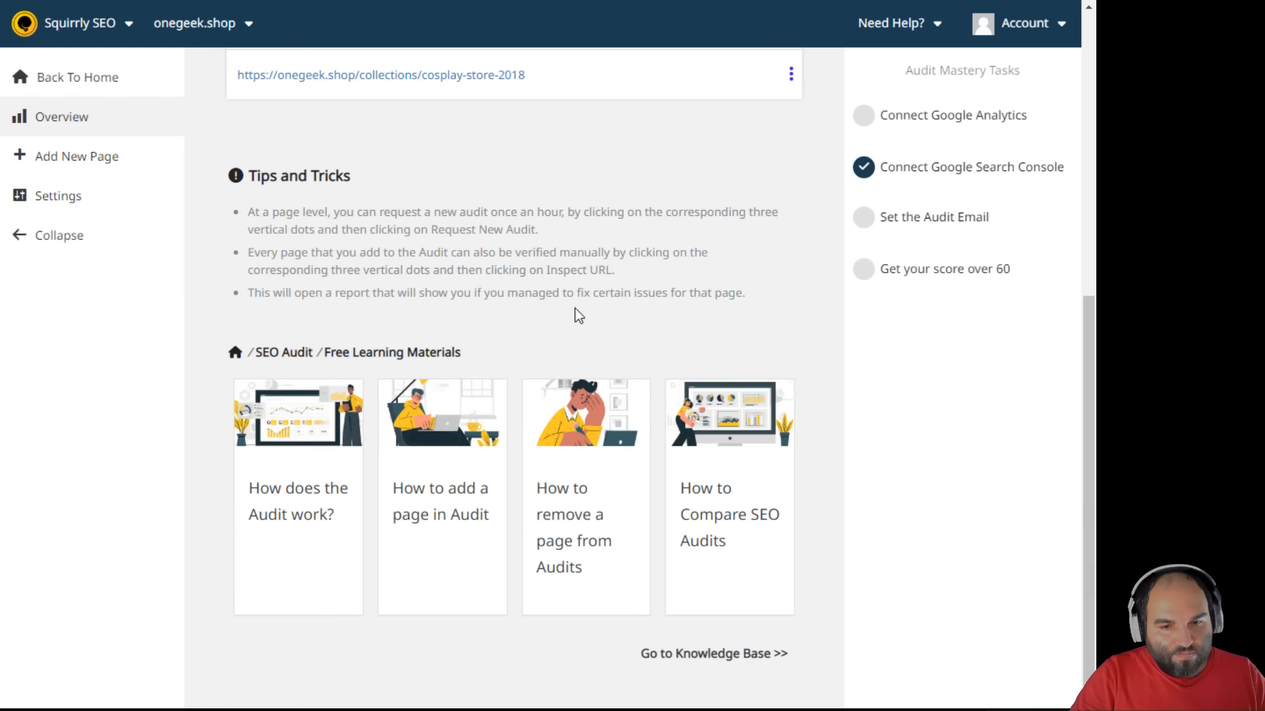
pyautogui.scroll(7, 576, 314)
pyautogui.click(716, 256)
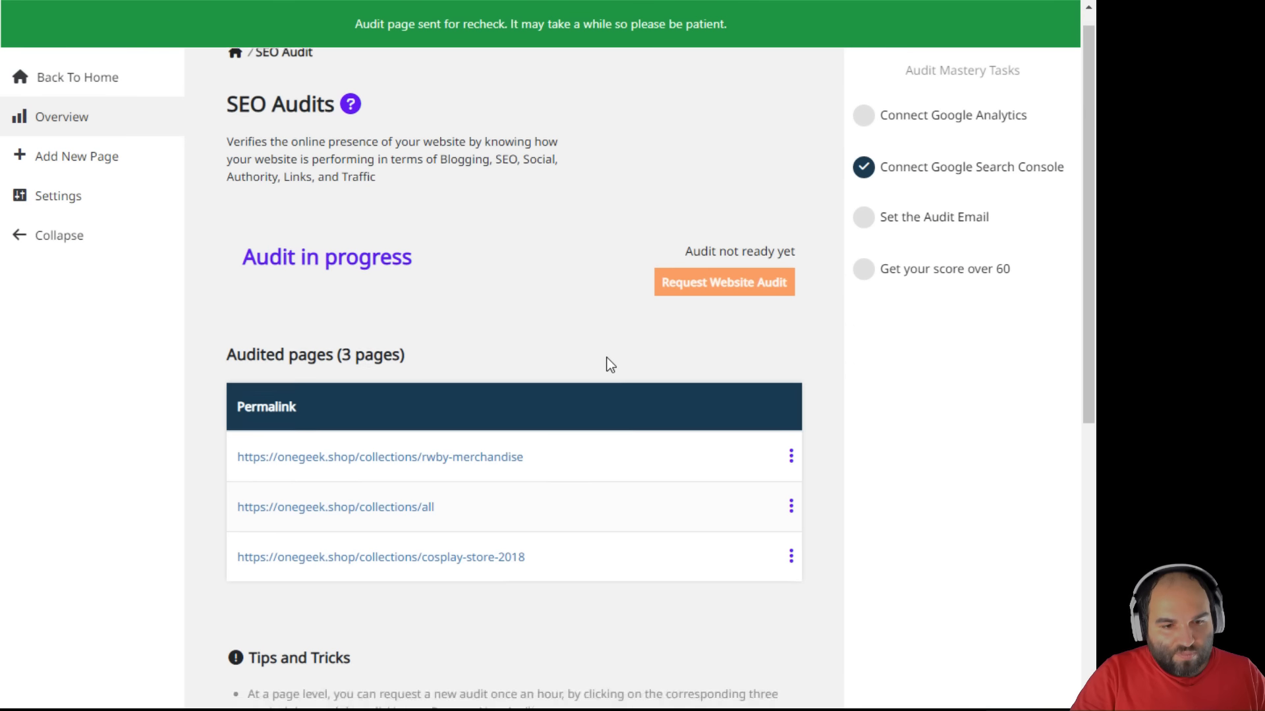
pyautogui.scroll(-7, 607, 358)
pyautogui.scroll(7, 610, 359)
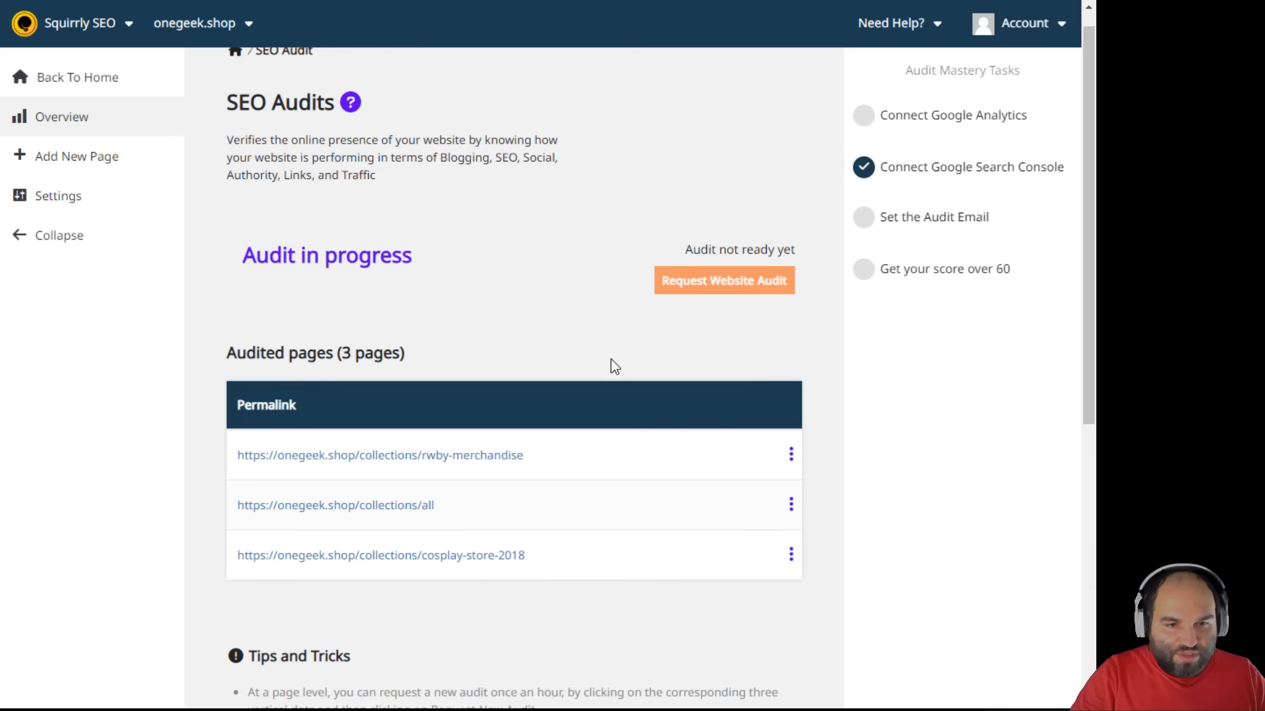
# - Open the audit settings and read the audit report email task details
pyautogui.click(50, 196)
pyautogui.click(500, 210)
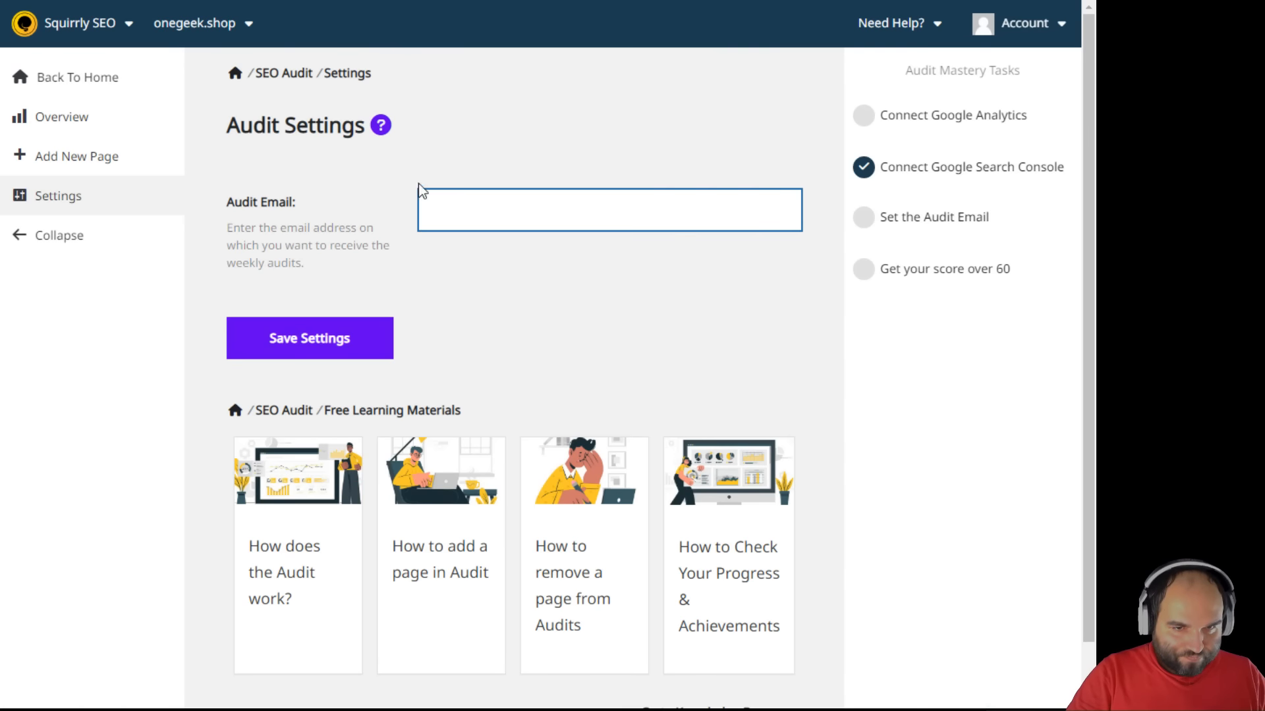
pyautogui.click(308, 245)
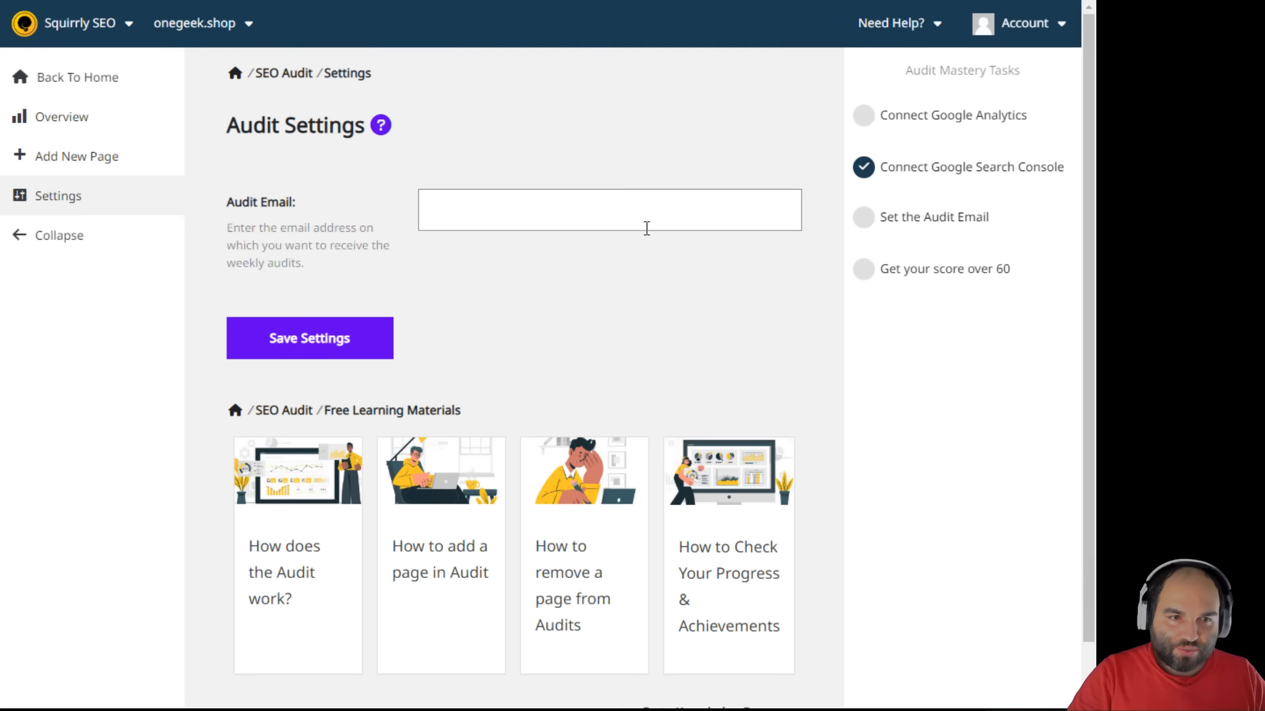
pyautogui.click(968, 224)
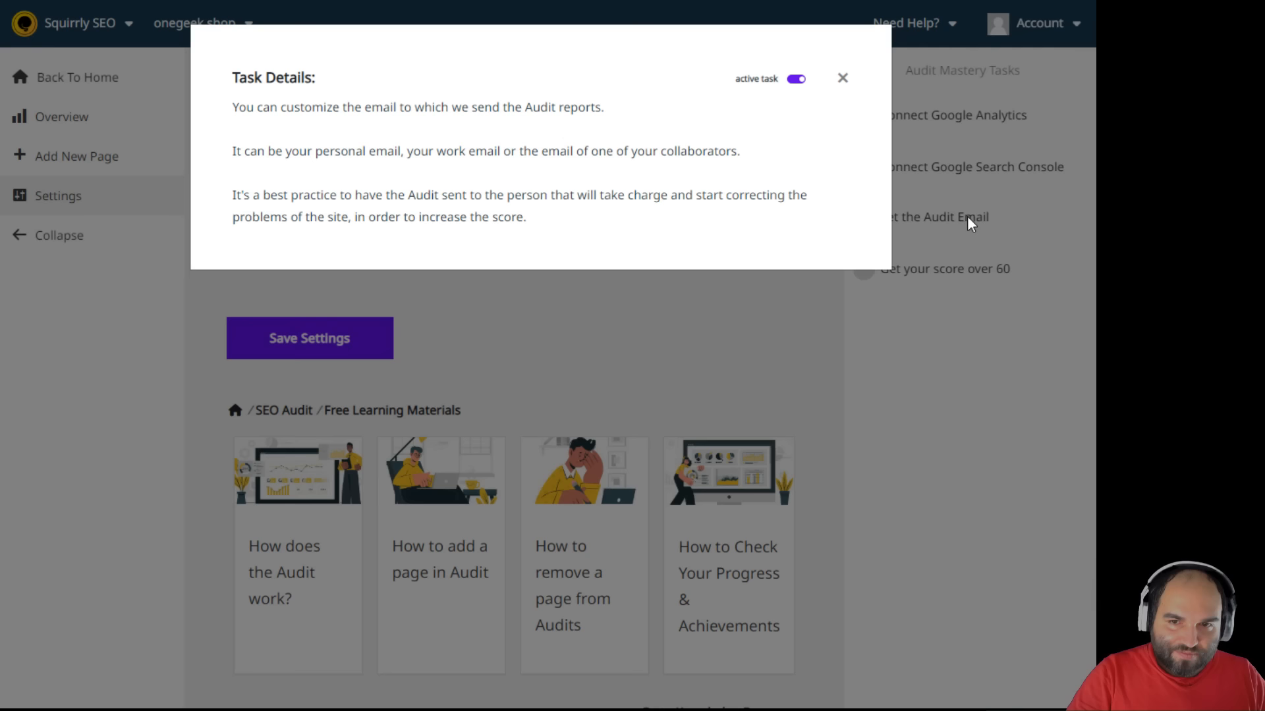
pyautogui.moveTo(258, 106); pyautogui.dragTo(648, 198)
pyautogui.click(824, 274)
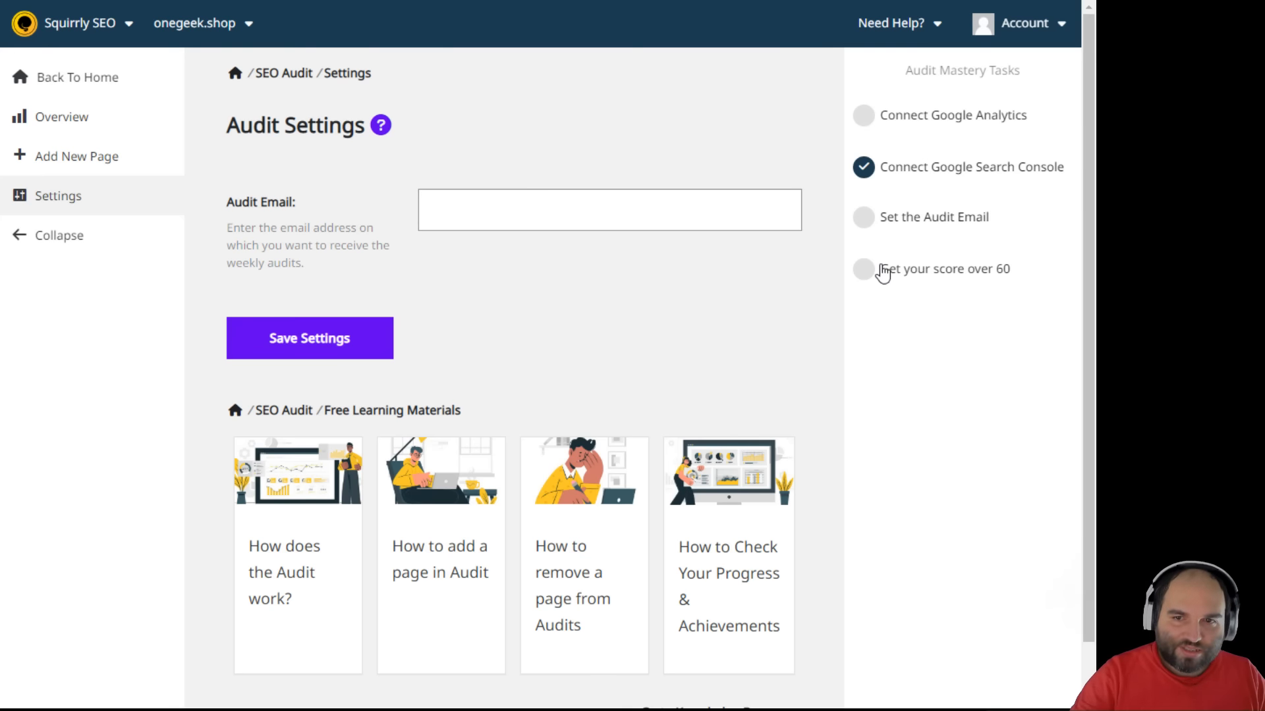
# - Review the Google Analytics and score-over-60 task details, then return to the main dashboard
pyautogui.click(899, 116)
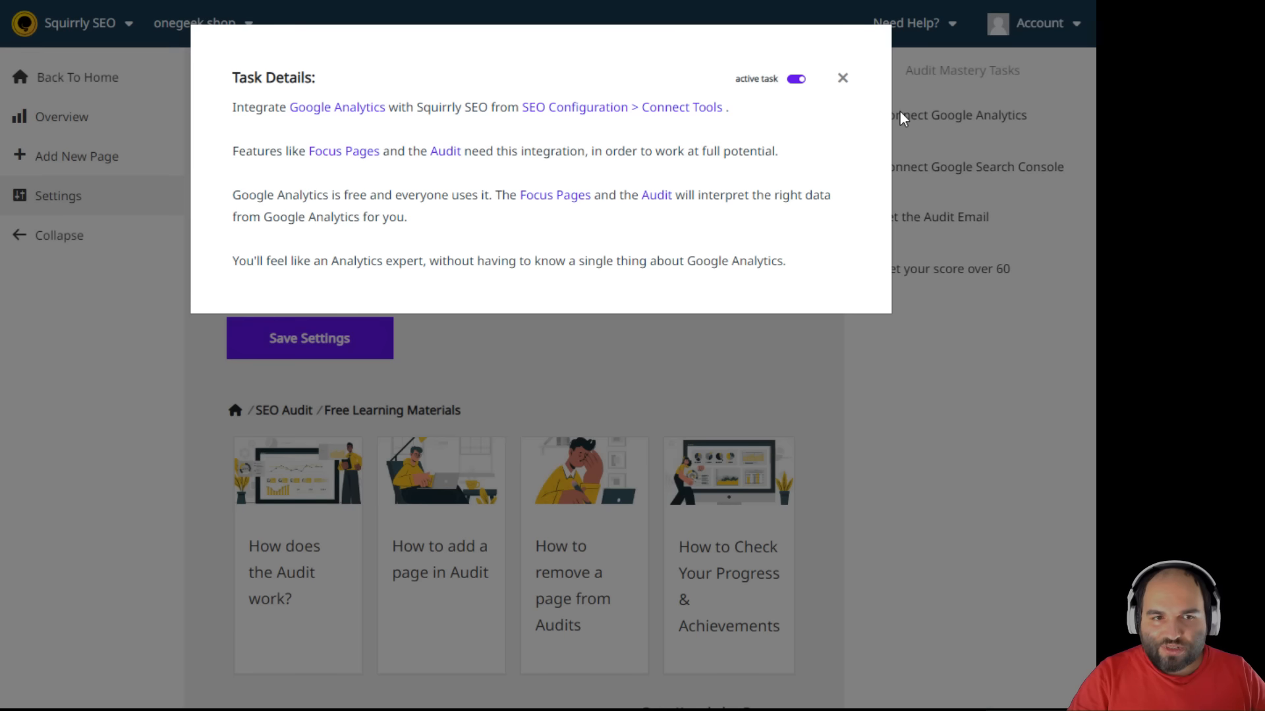
pyautogui.click(917, 113)
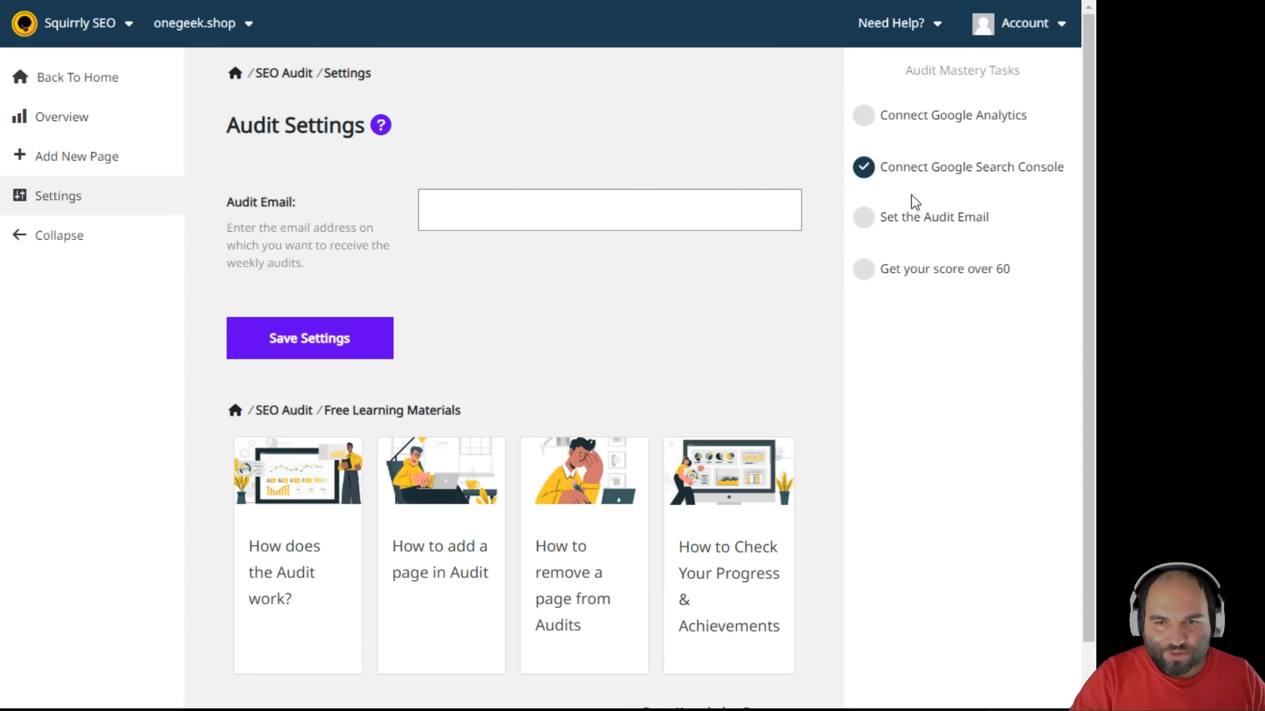
pyautogui.click(922, 220)
pyautogui.click(962, 269)
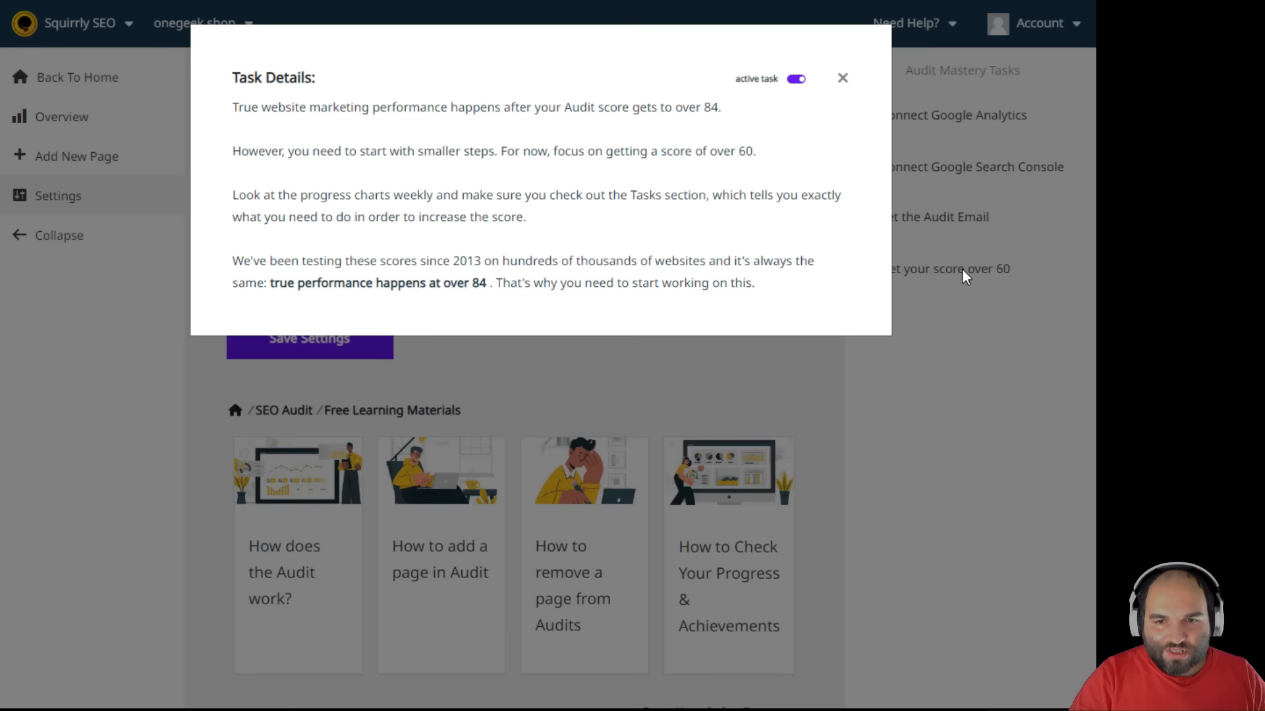
pyautogui.click(977, 319)
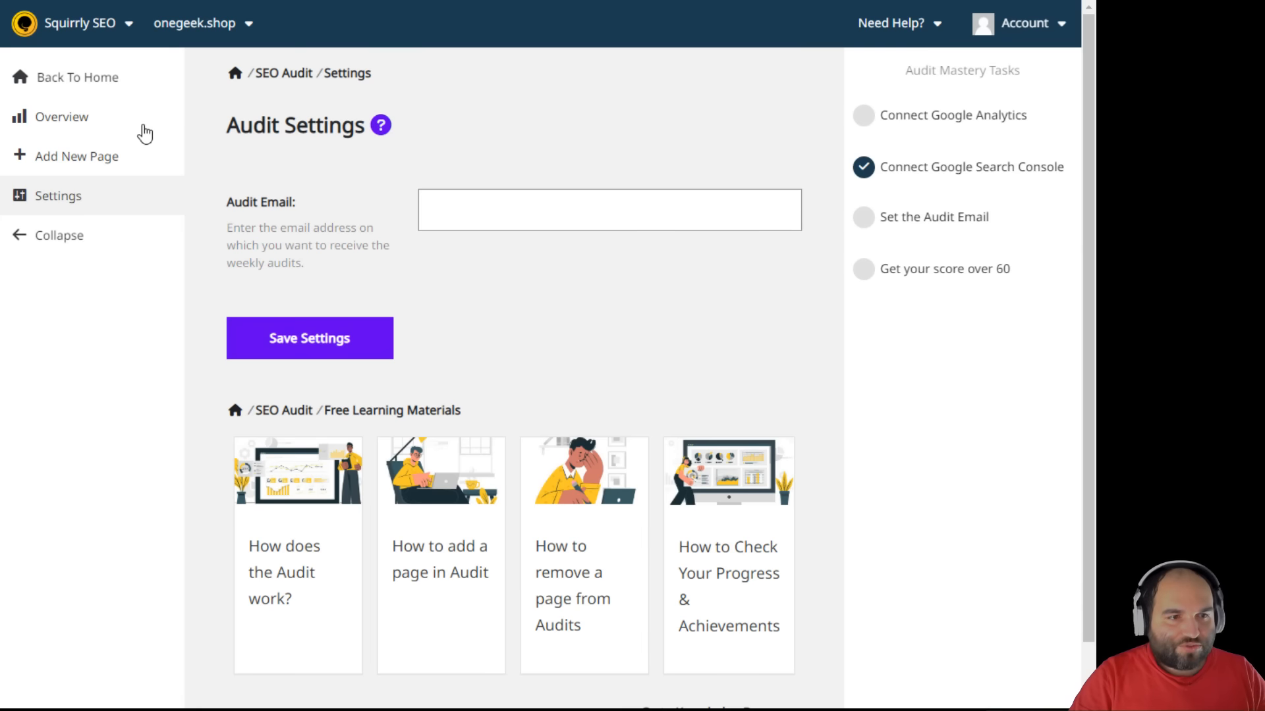
pyautogui.click(107, 125)
pyautogui.click(99, 81)
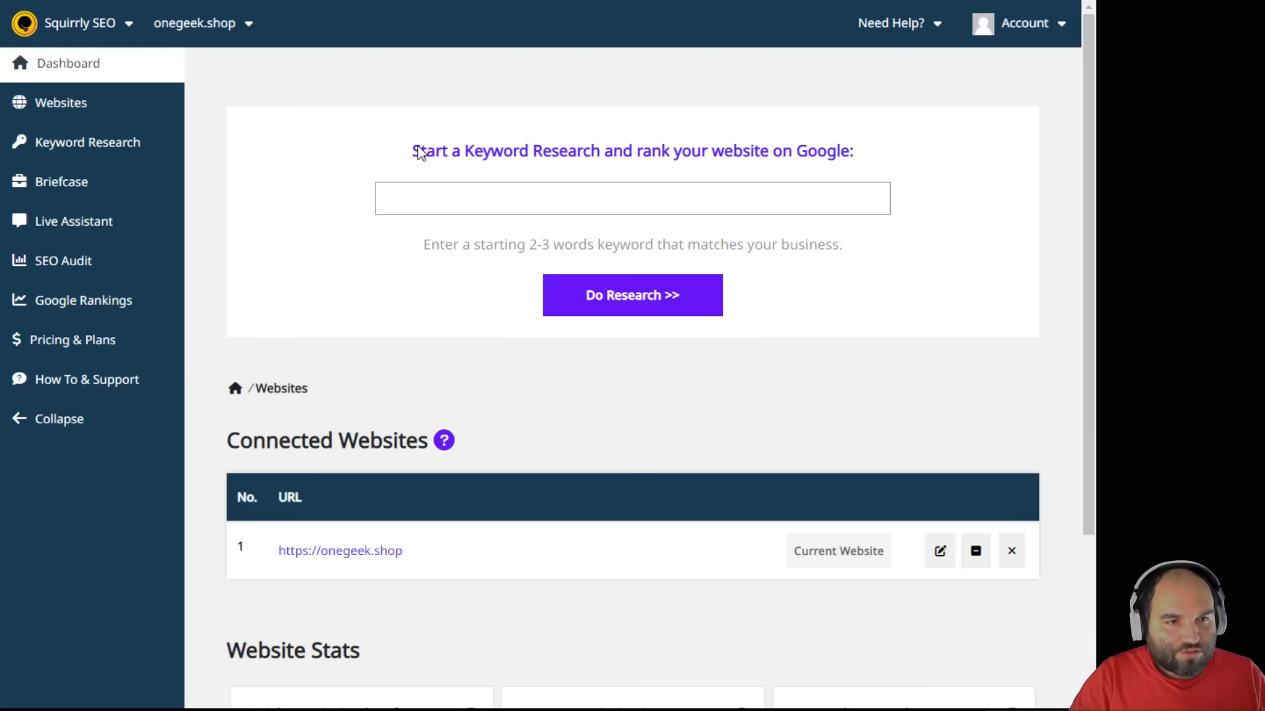
# - In the Live Assistant, choose Product and start a new product to optimize
pyautogui.click(93, 234)
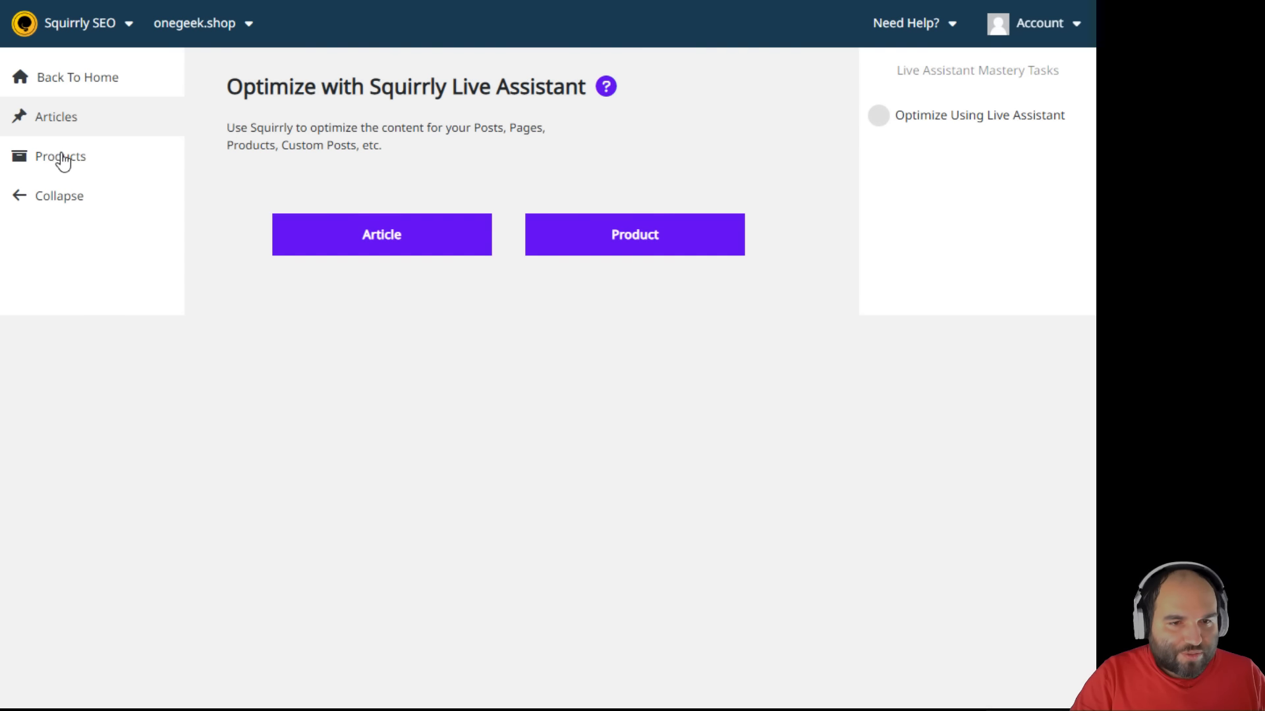
pyautogui.click(662, 248)
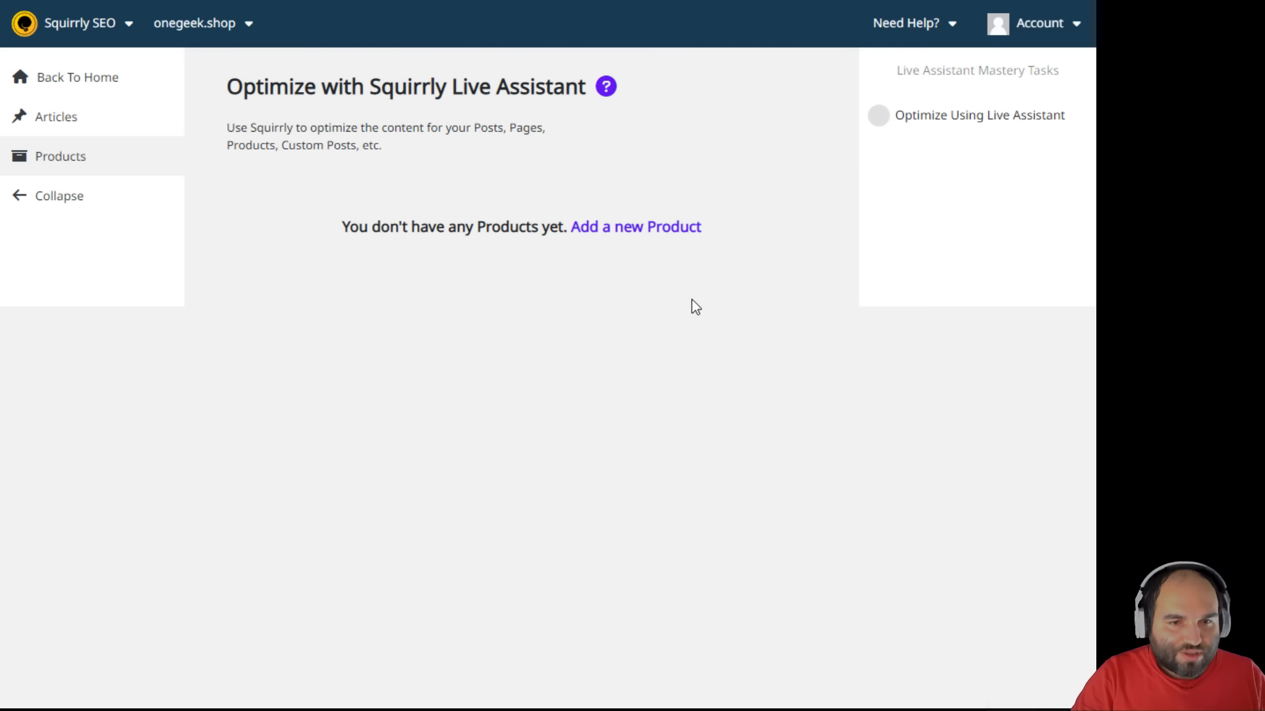
pyautogui.click(655, 232)
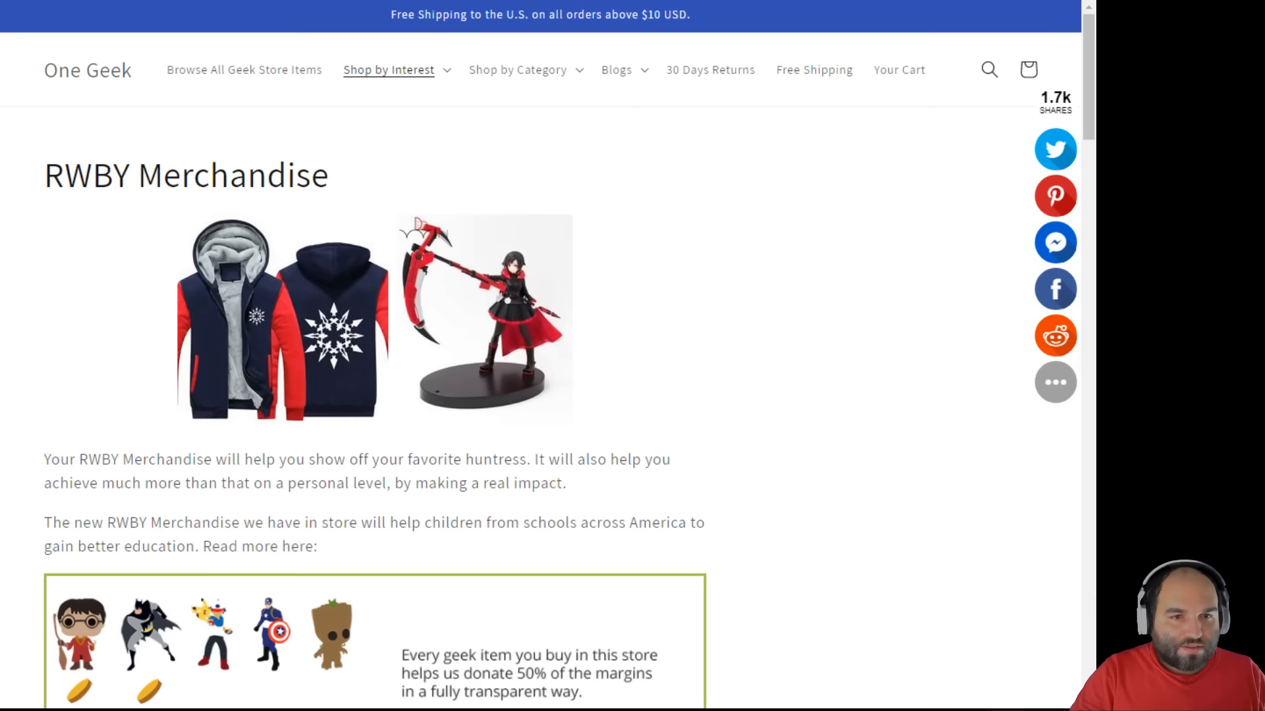
# - Copy the Weiss Schnee figure title from the store page and paste it as the product title
pyautogui.scroll(-10, 409, 363)
pyautogui.scroll(-7, 410, 359)
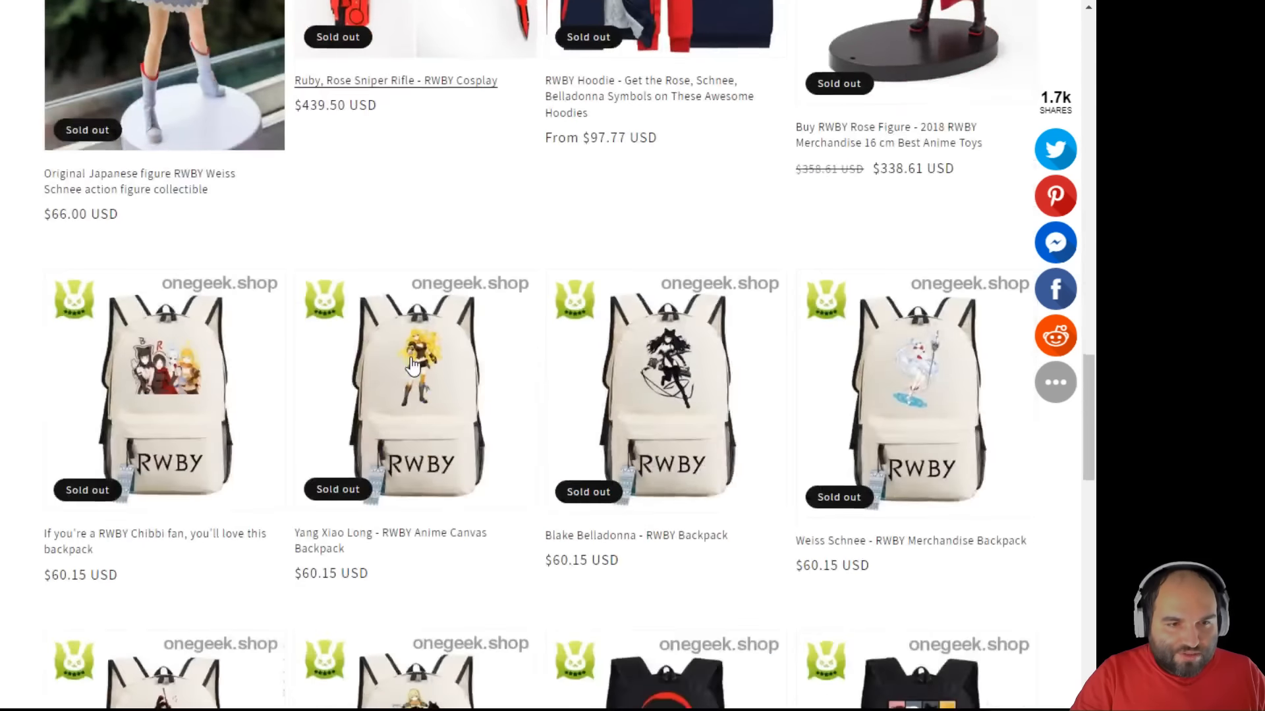
pyautogui.scroll(3, 410, 358)
pyautogui.click(150, 186)
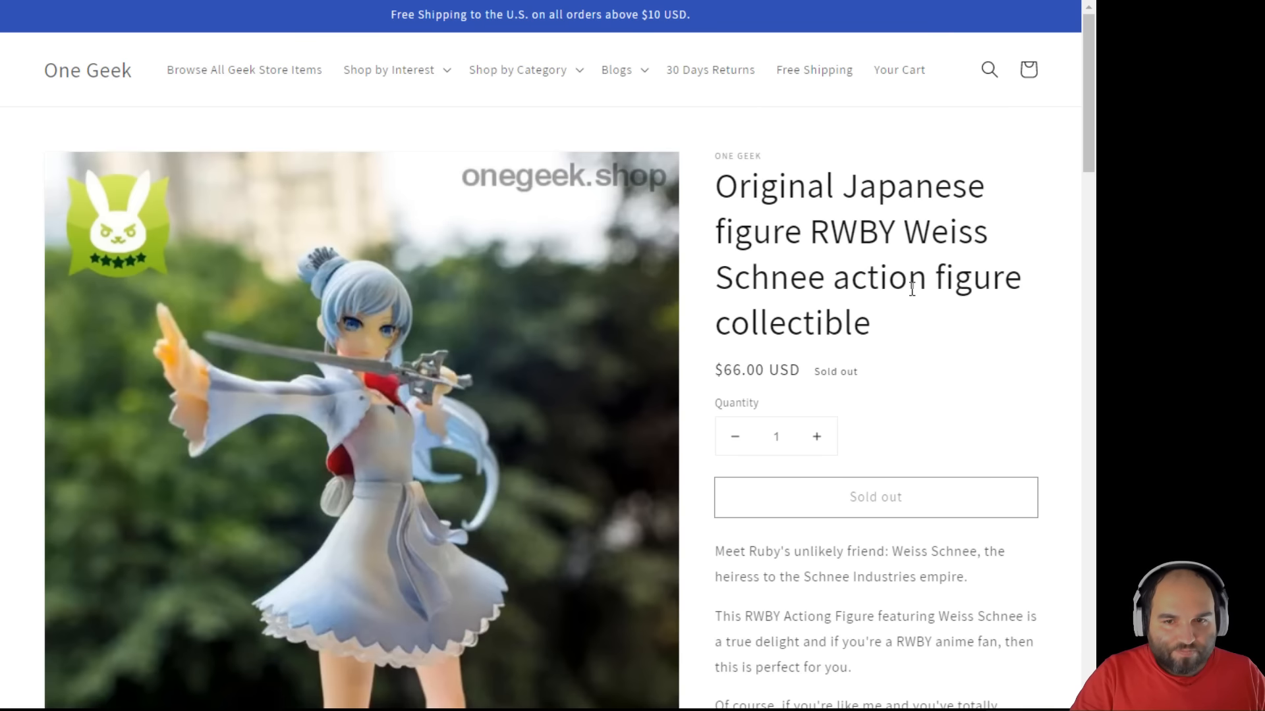
pyautogui.moveTo(904, 328); pyautogui.dragTo(769, 209)
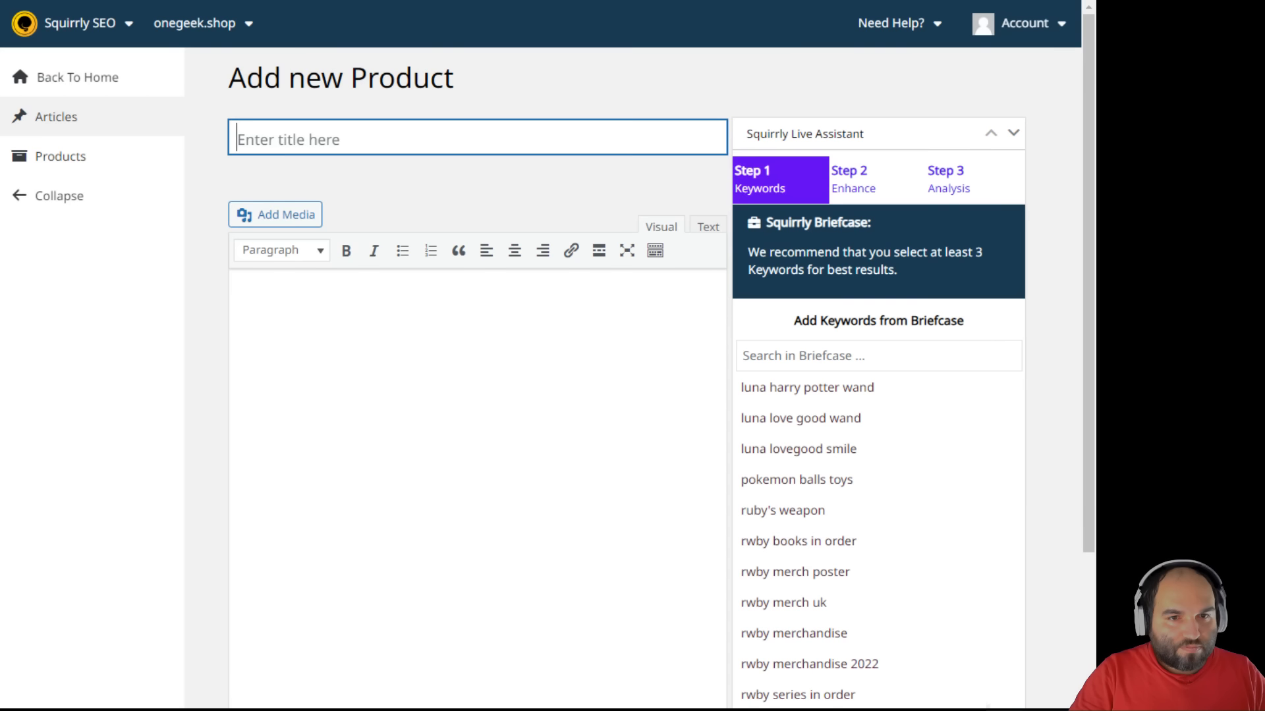
pyautogui.hotkey('ctrl', 'v')
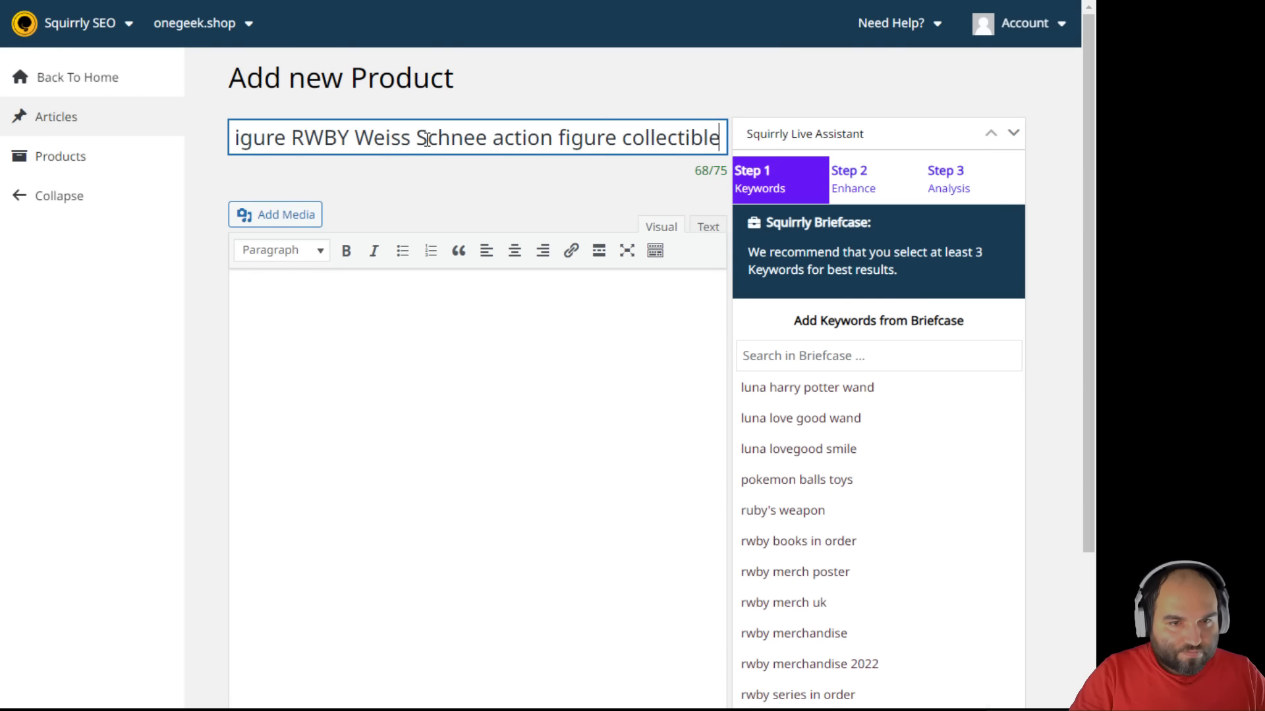
pyautogui.click(442, 190)
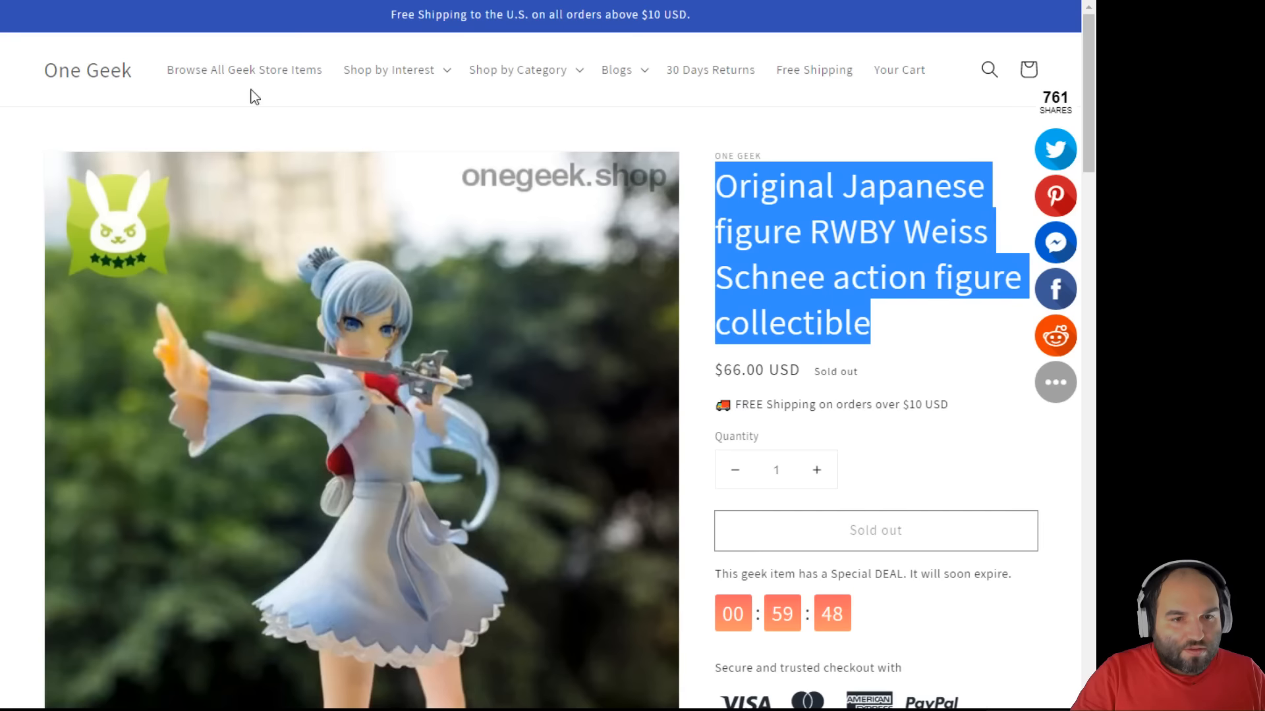
# - Paste the store page's Weiss description and spec list into the product body
pyautogui.scroll(-12, 334, 328)
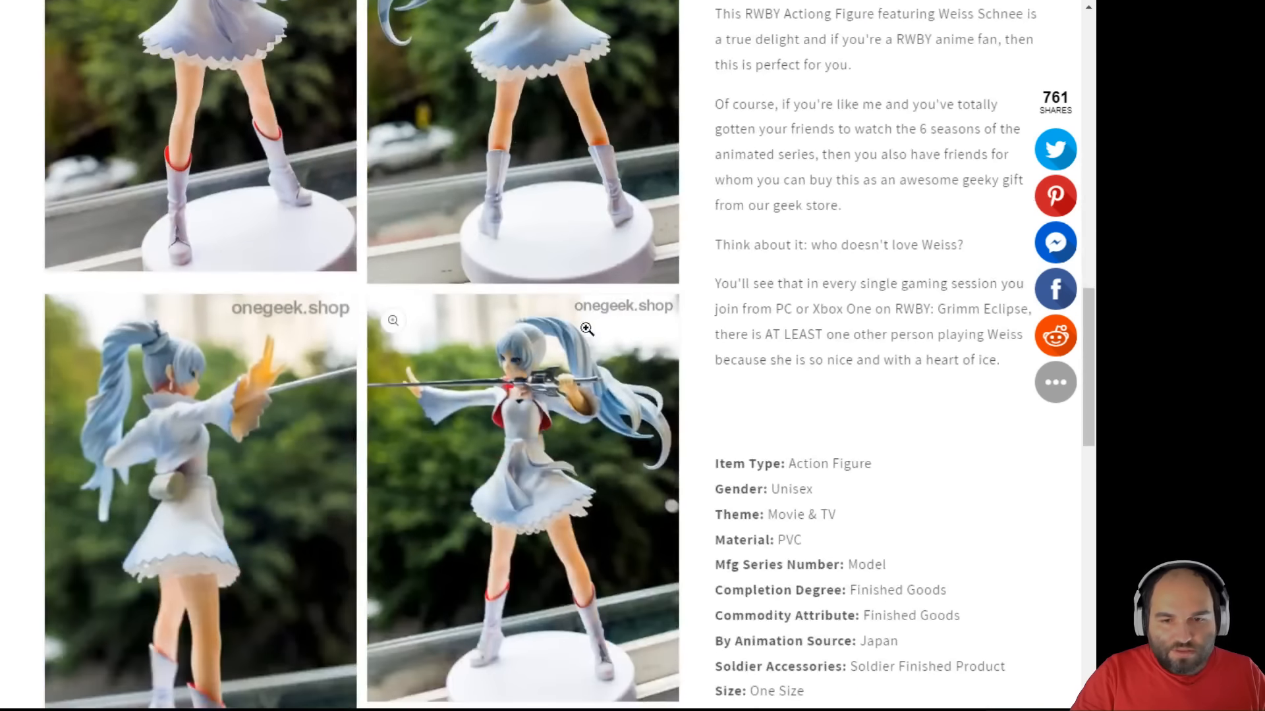
pyautogui.scroll(3, 587, 329)
pyautogui.moveTo(1038, 532); pyautogui.dragTo(717, 127)
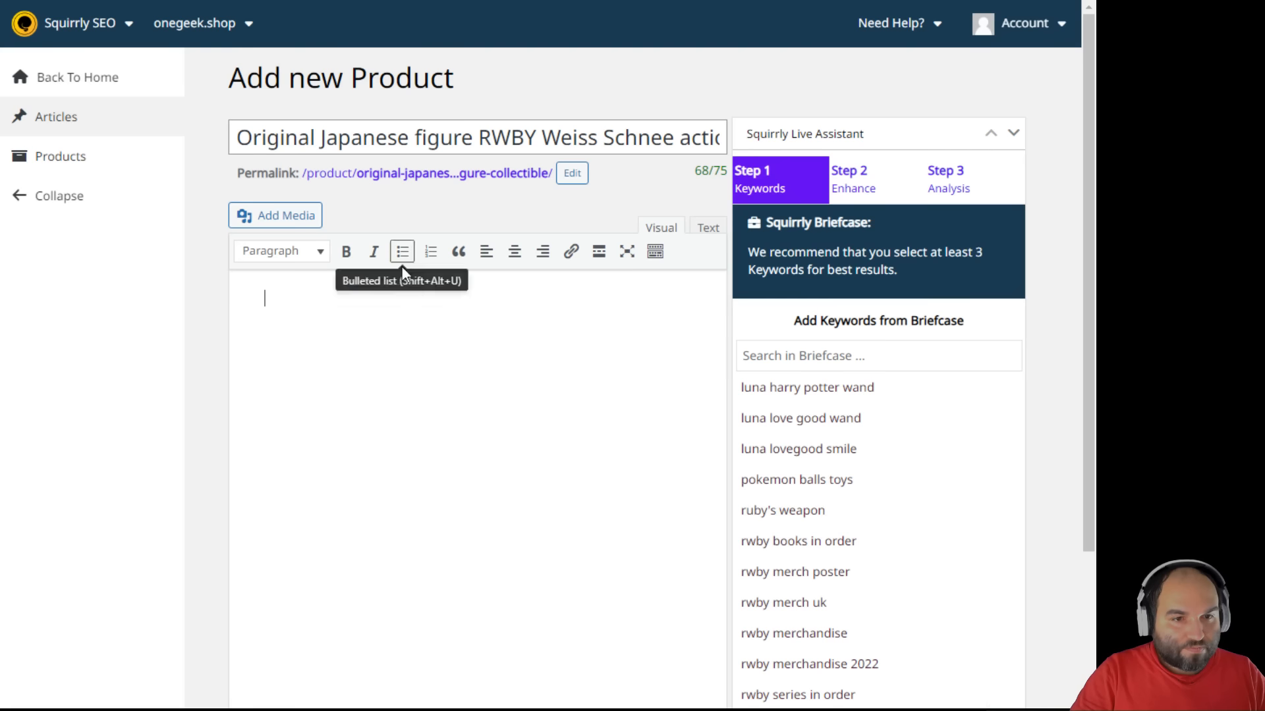
pyautogui.write("Meet Ruby's unlikely friend: Weiss Schnee, the heiress to the Schnee Industries empire.  This RWBY Actiong Figure featuring Weiss Schnee is a true delight and if you're a RWBY anime fan, then this is perfect for you.  Of course, if you're like me and you've totally gotten your friends to watch the 6 seasons of the animated series, then you also have friends for whom you can buy this as an awesome geeky gift from our geek store.  Think about it: who doesn't love Weiss?  You'll see that in every single gaming session you join from PC or Xbox One on RWBY: Grimm Eclipse, there is AT LEAST one other person playing Weiss because she is so nice and with a heart of ice.")
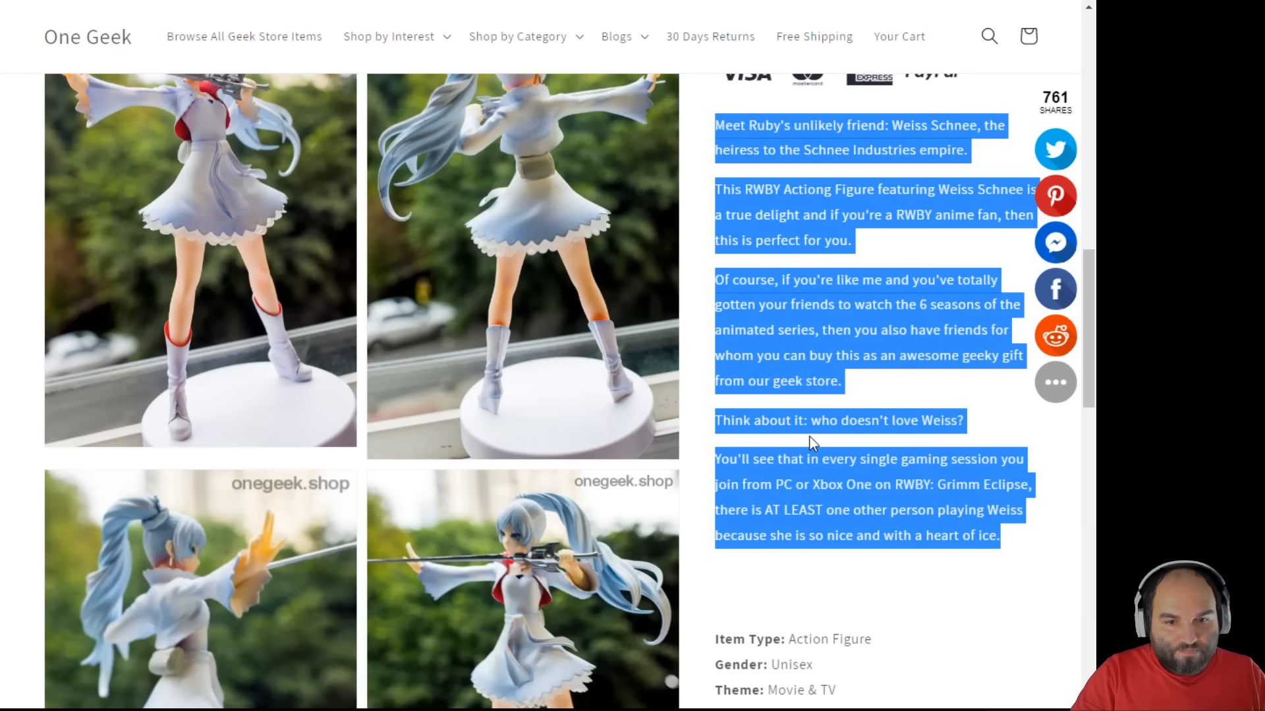
pyautogui.scroll(-6, 810, 437)
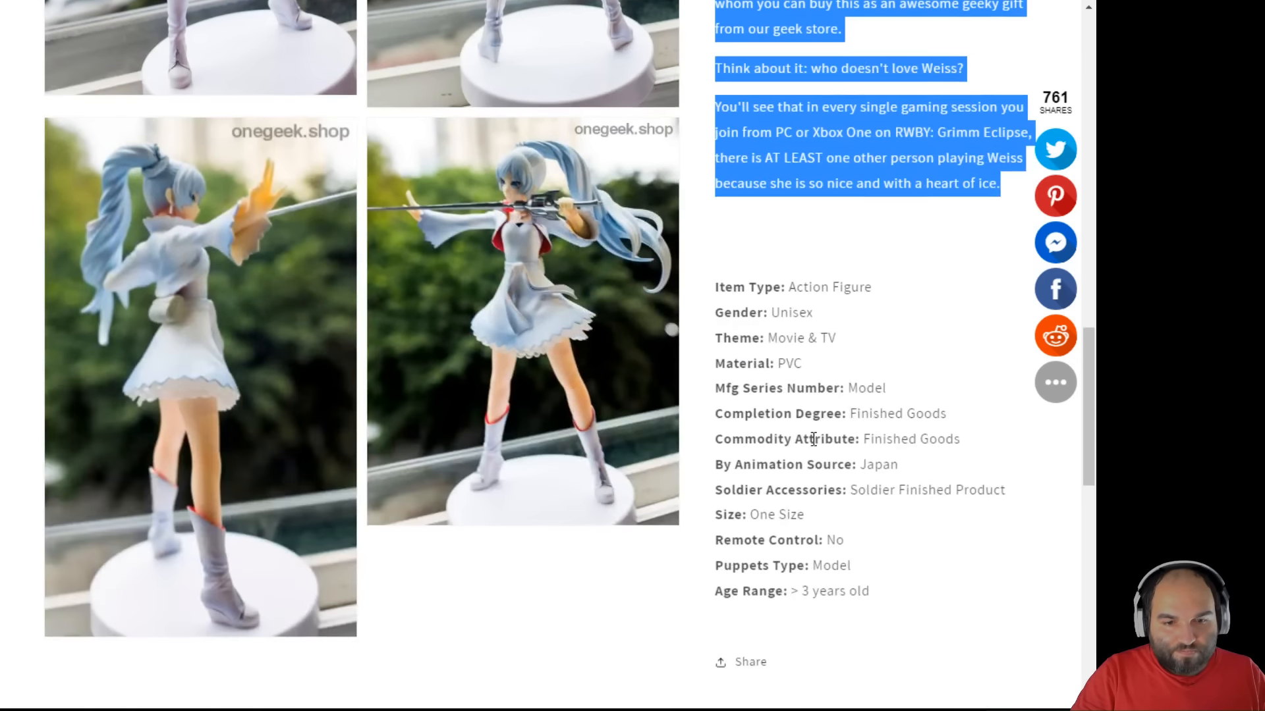
pyautogui.moveTo(894, 411); pyautogui.dragTo(714, 109)
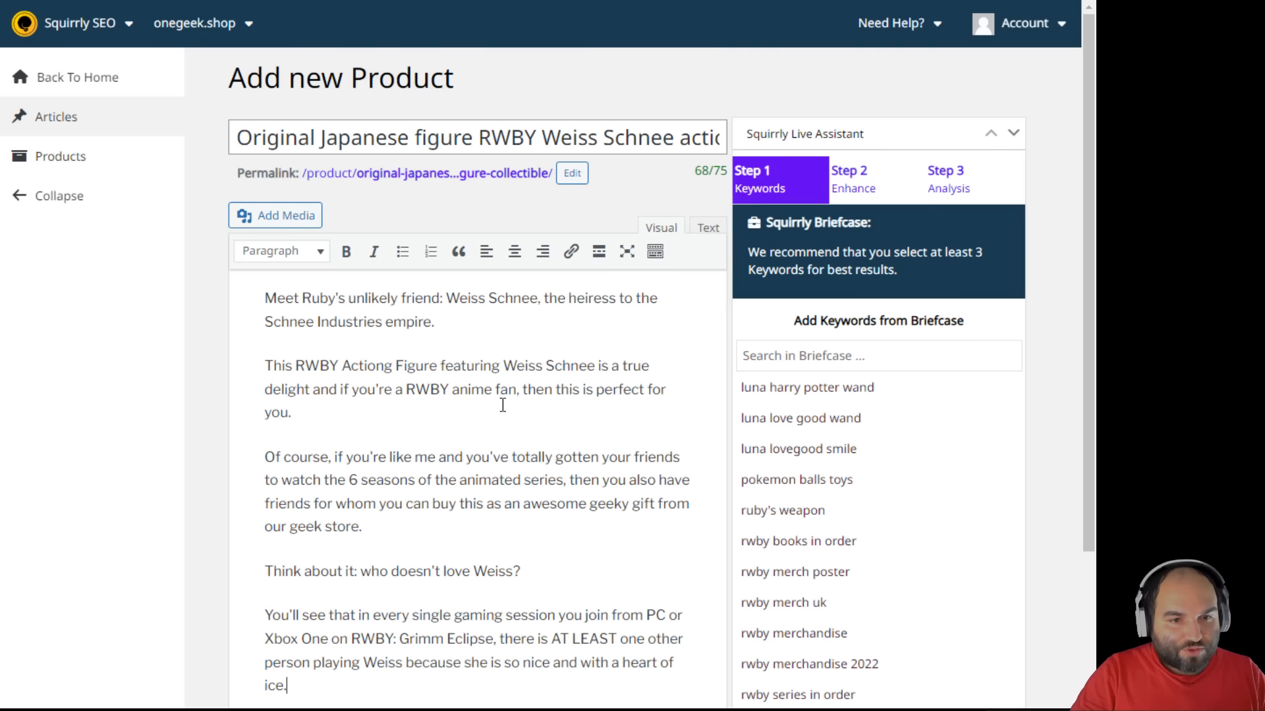
pyautogui.write('Item Type: Action Figure Gender: Unisex Theme: Movie & TV Material: PVC Mfg Series Number: Model Completion Degree: Finished Goods Commodity Attribute: Finished Goods By Animation Source: Japan Soldier Accessories: Soldier Finished Product Size: One Size Remote Control: No Puppets Type: Model Age Range: > 3 years old')
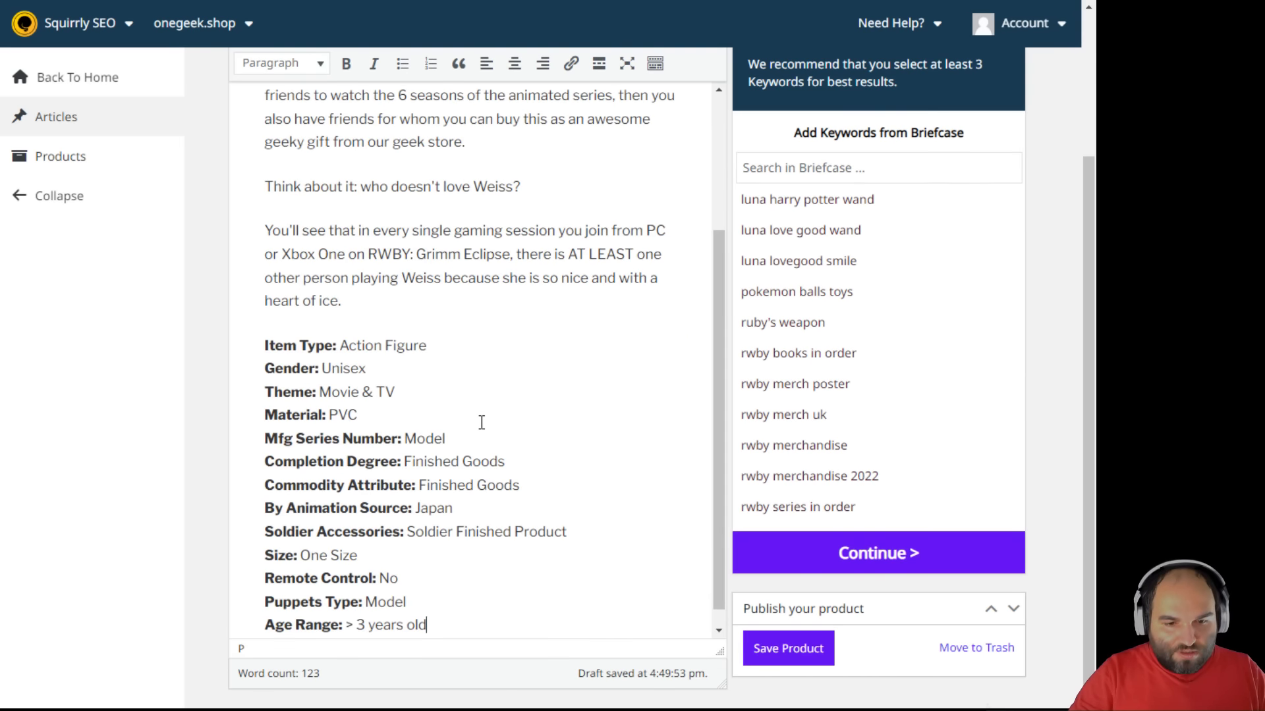
pyautogui.scroll(3, 548, 460)
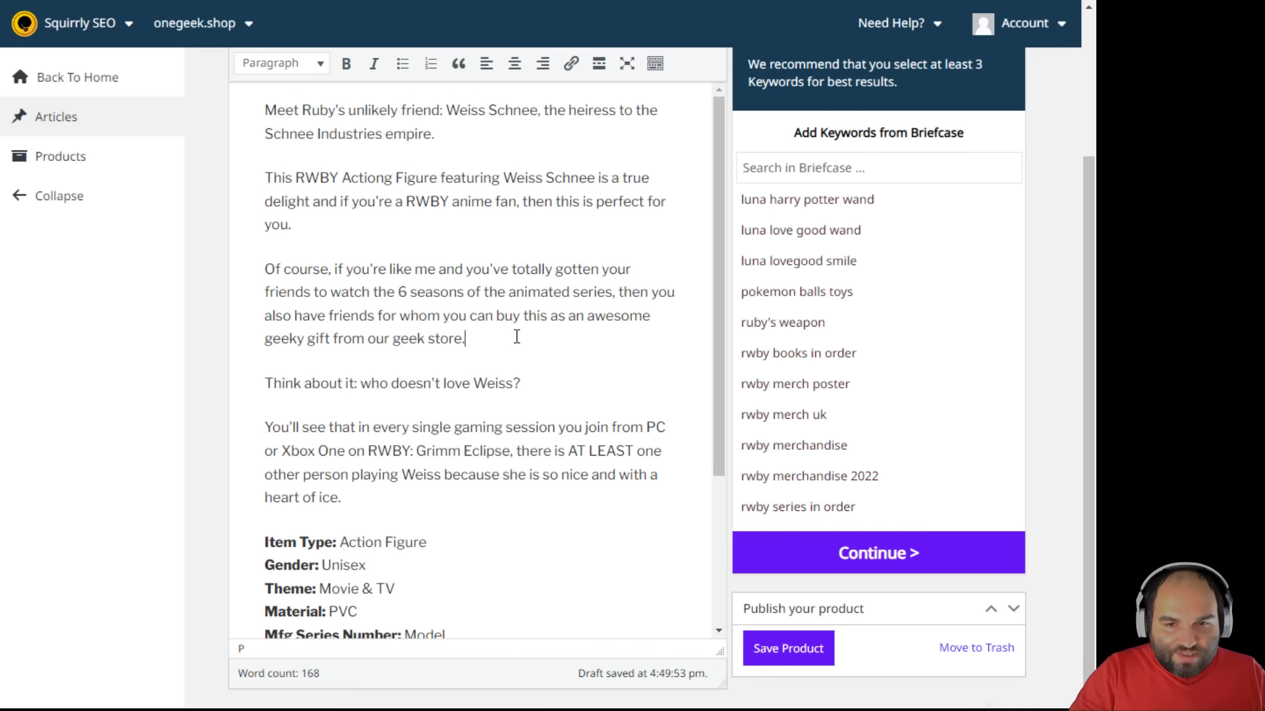
pyautogui.scroll(3, 517, 337)
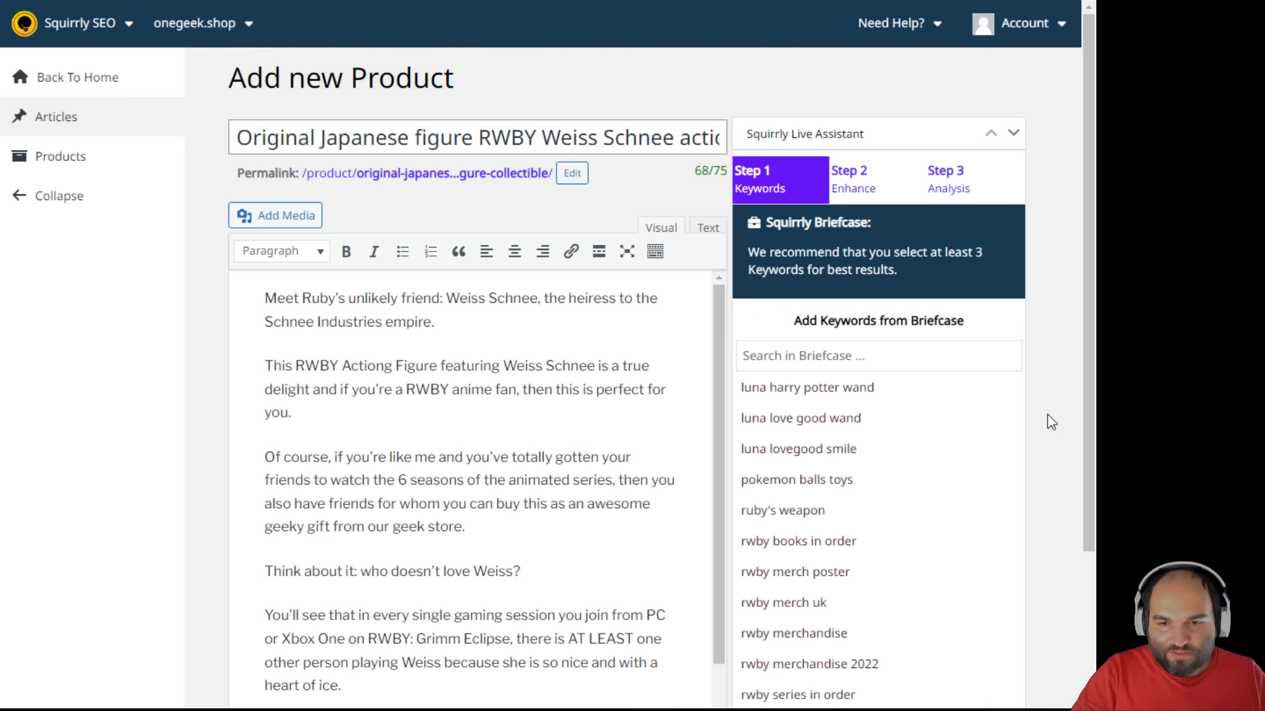
pyautogui.scroll(-1, 1047, 414)
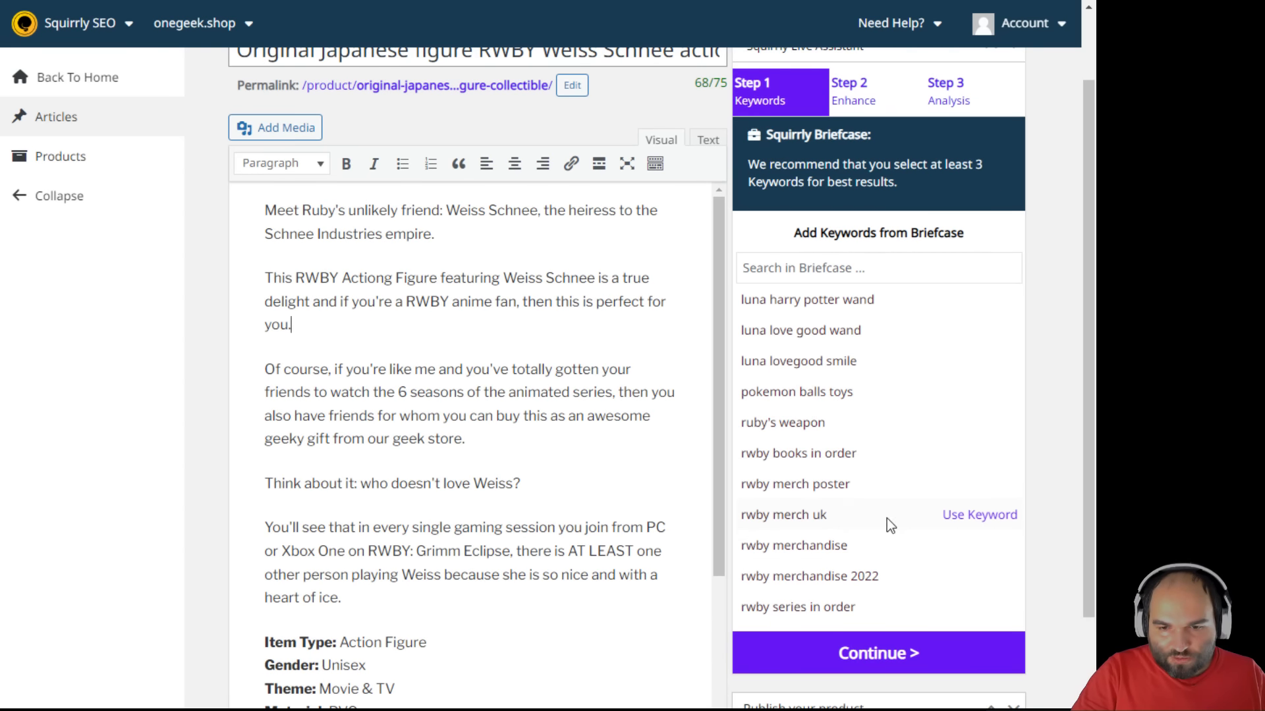
# - From the Briefcase, use rwby merch uk, rwby merchandise 2022 and rwby merchandise as keywords, reaching 28%
pyautogui.click(973, 520)
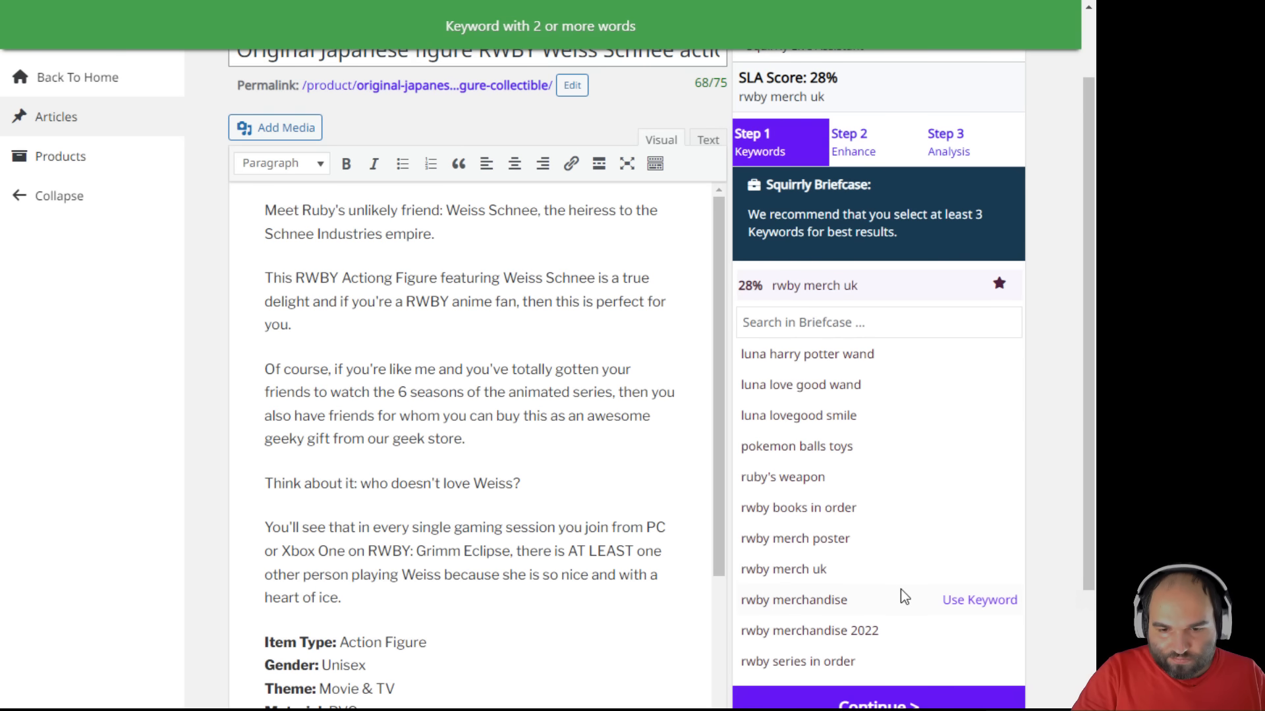
pyautogui.click(965, 633)
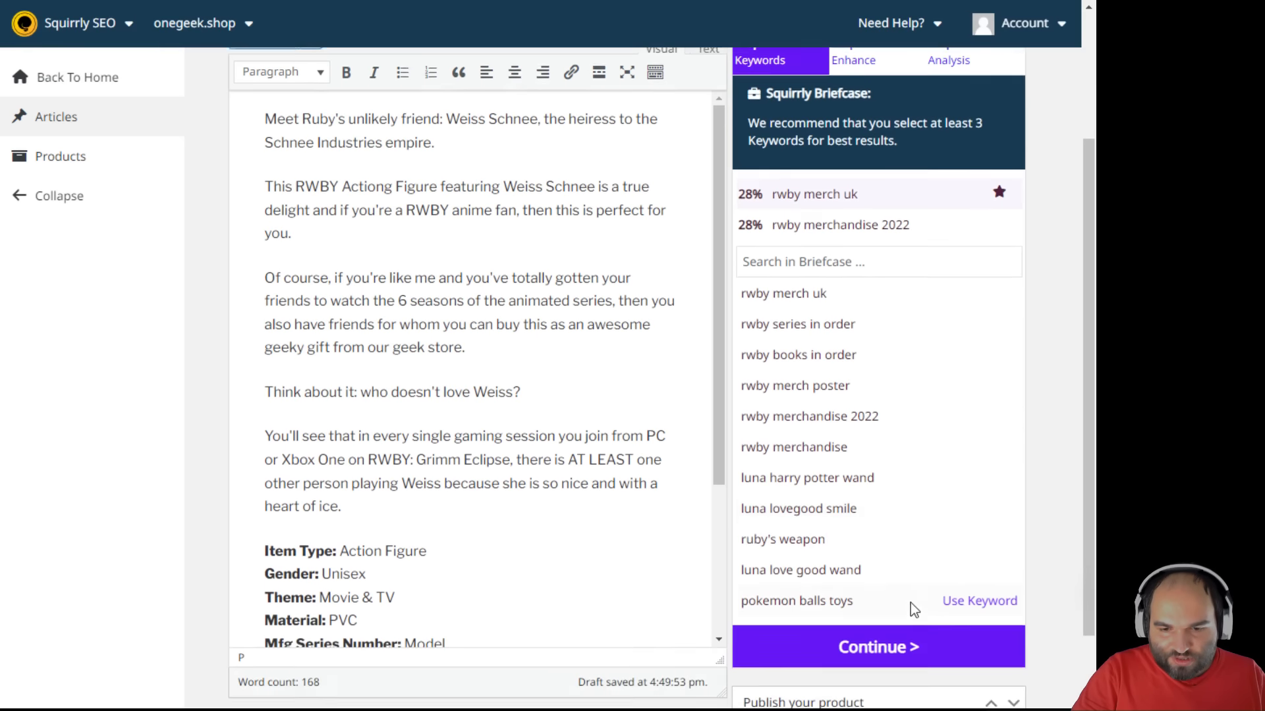
pyautogui.scroll(-3, 910, 603)
pyautogui.scroll(1, 896, 458)
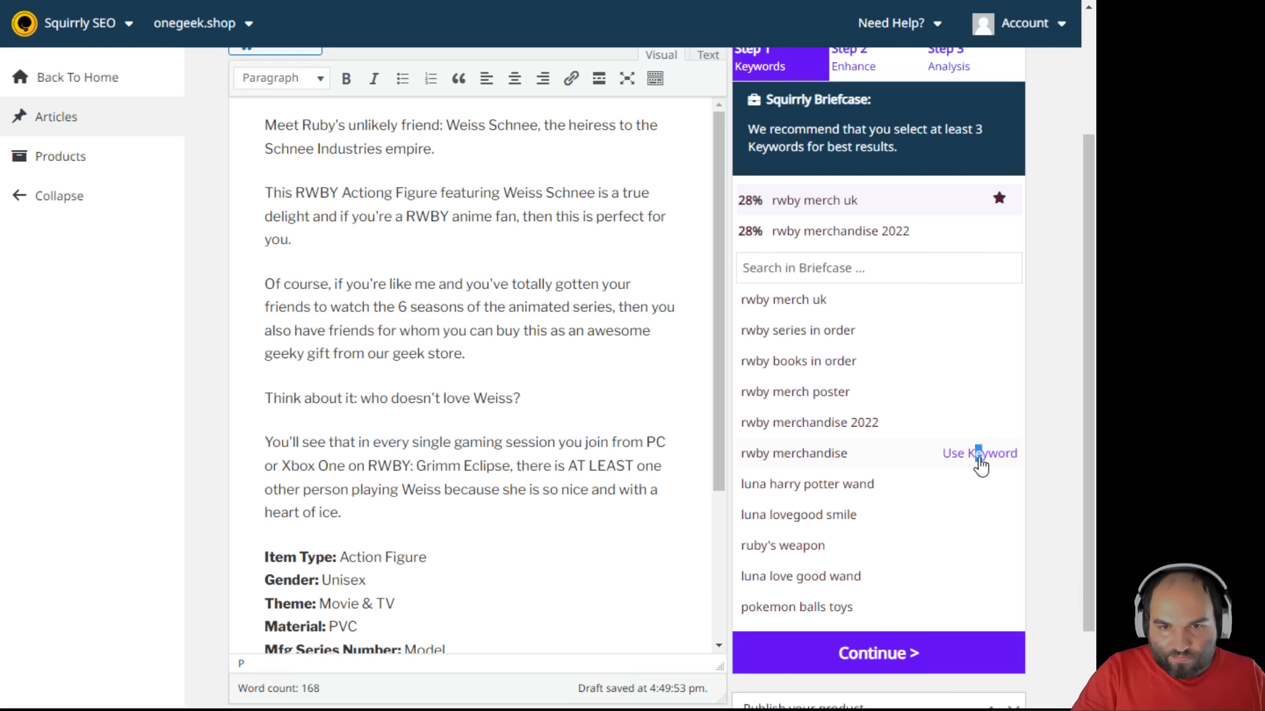
pyautogui.click(979, 455)
pyautogui.scroll(2, 803, 389)
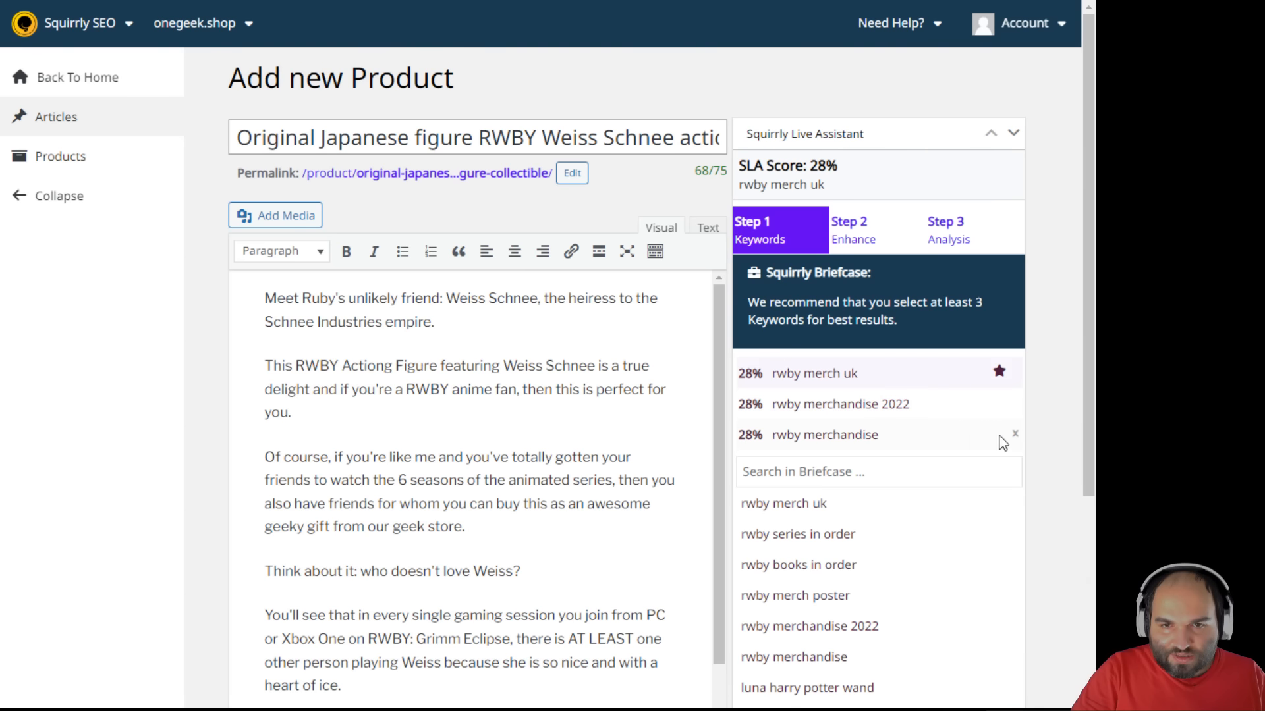
pyautogui.moveTo(736, 164); pyautogui.dragTo(849, 177)
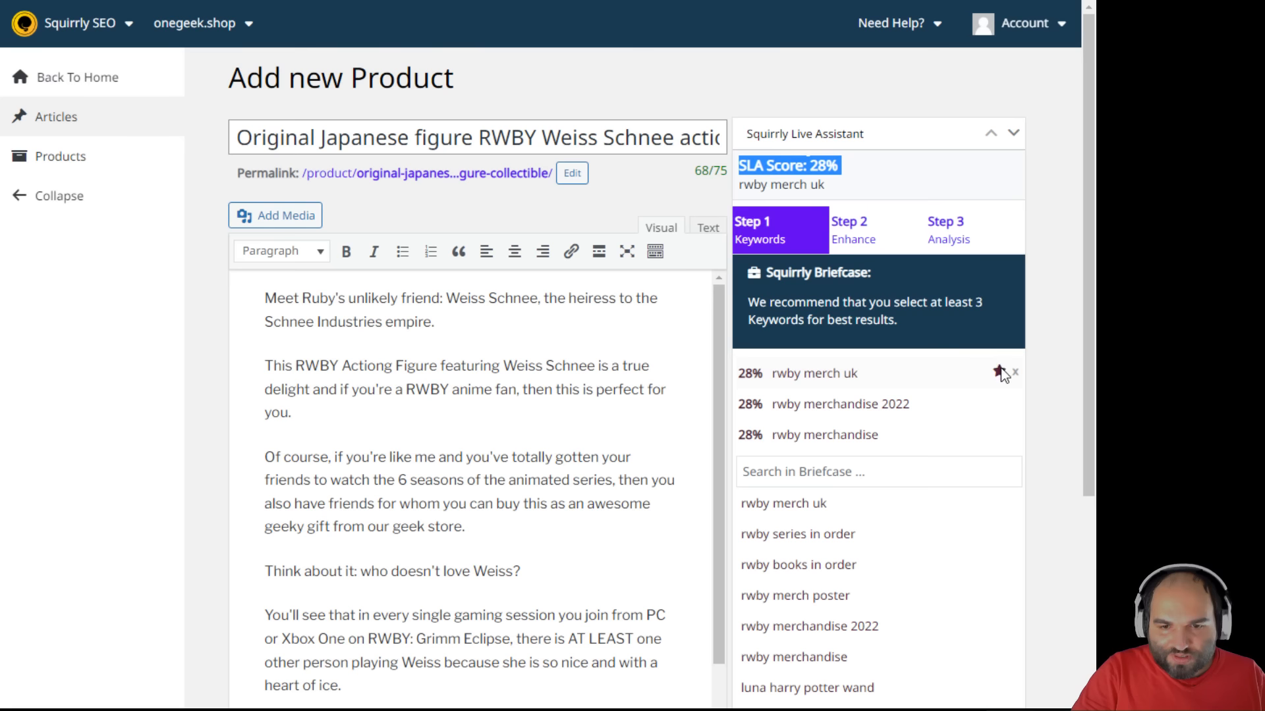
pyautogui.scroll(-4, 872, 494)
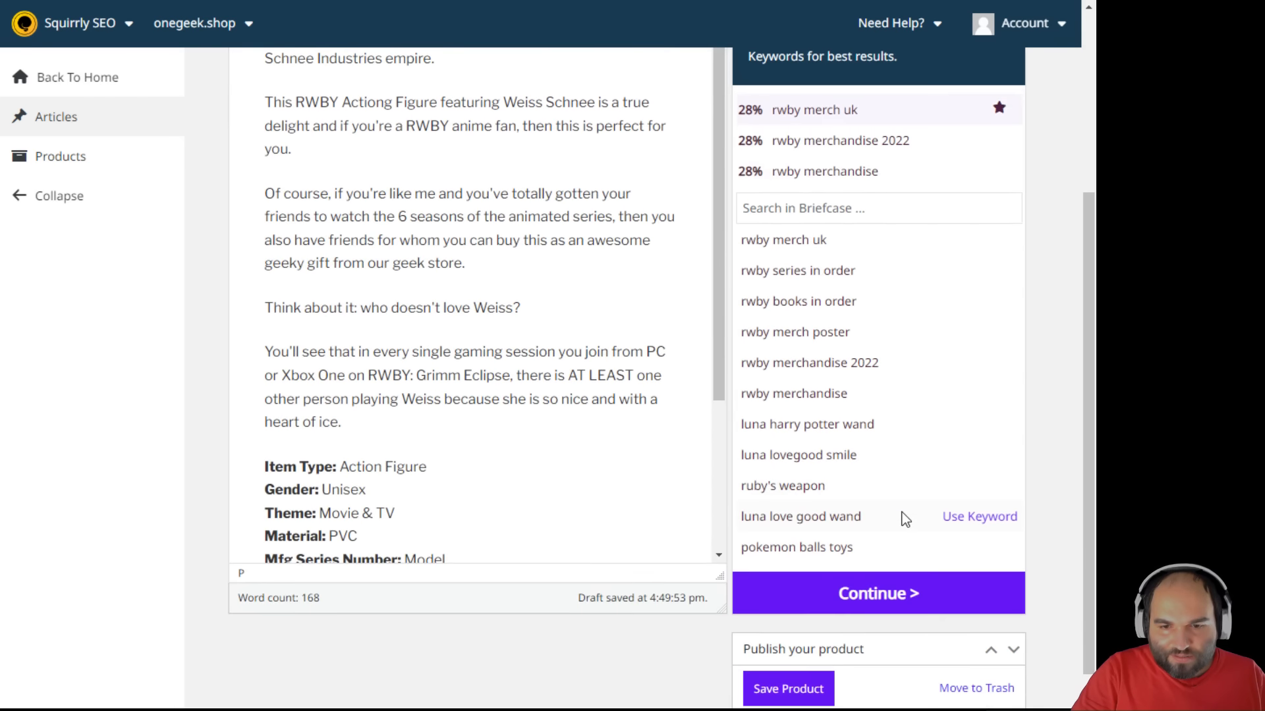
# - In the enhance step, toggle non-copyright-free image suggestions and look up tweets for the keyword
pyautogui.click(901, 568)
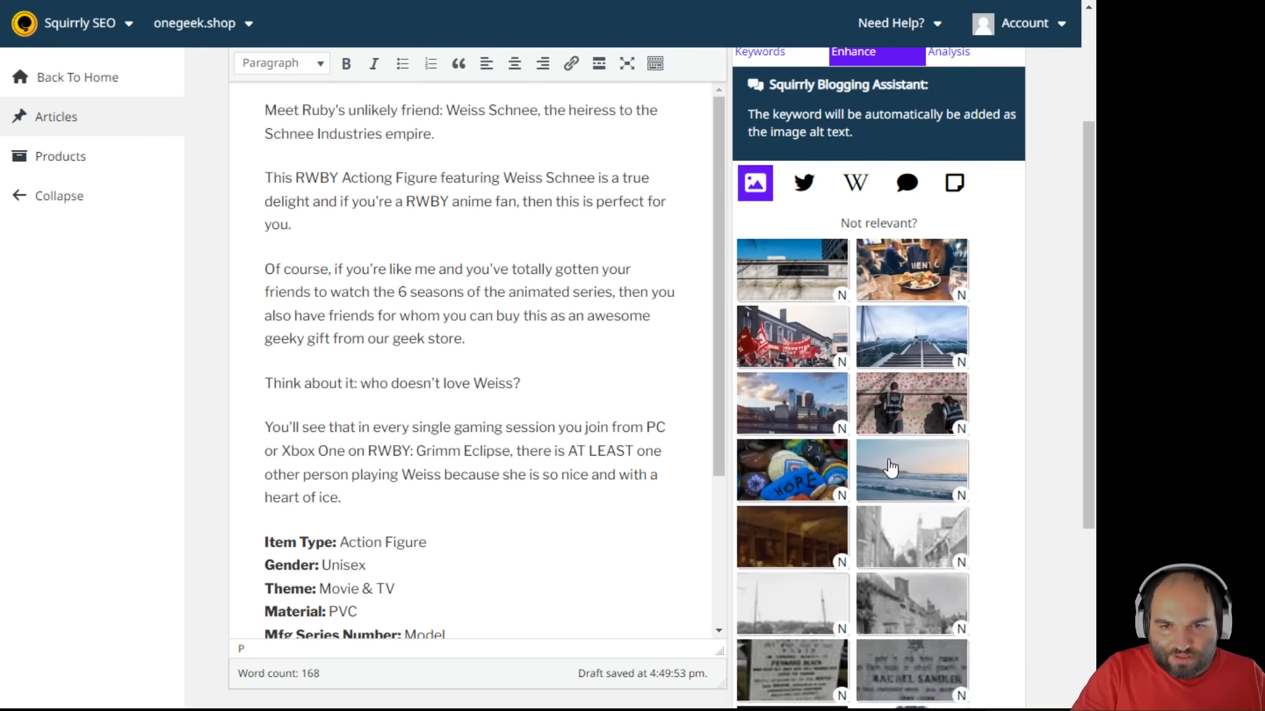
pyautogui.scroll(3, 922, 455)
pyautogui.scroll(-2, 994, 473)
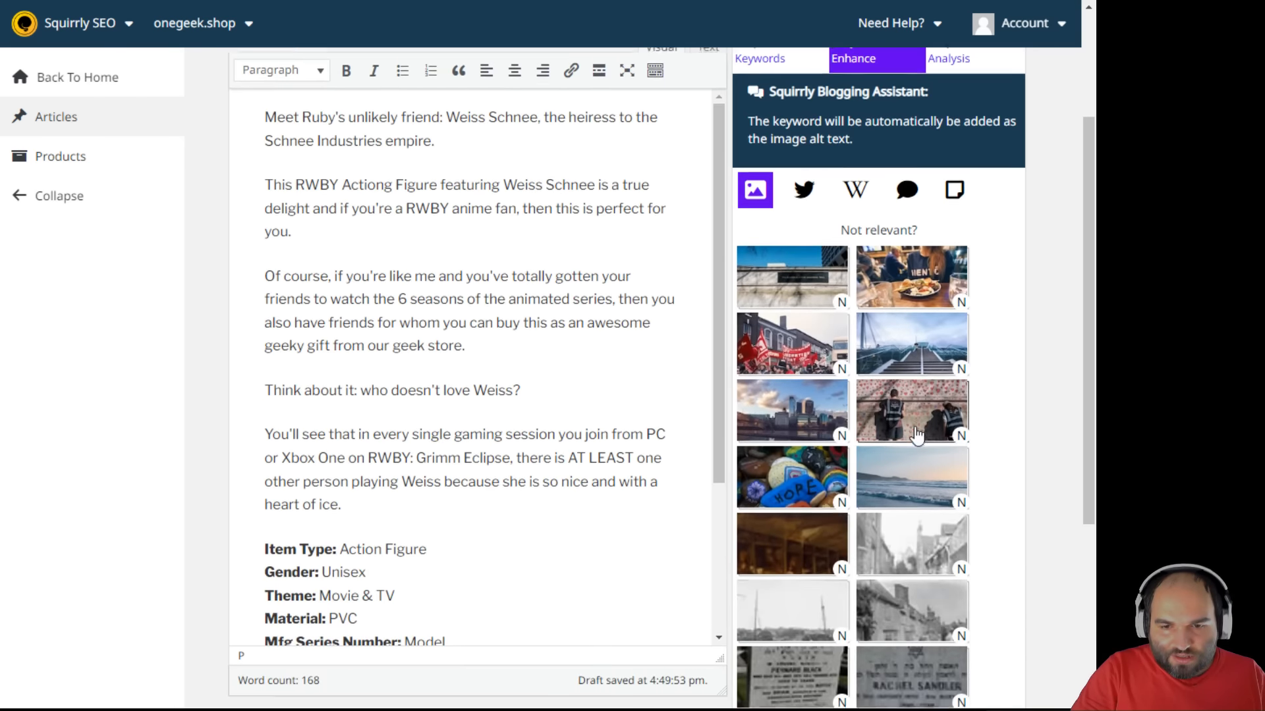
pyautogui.scroll(-5, 916, 435)
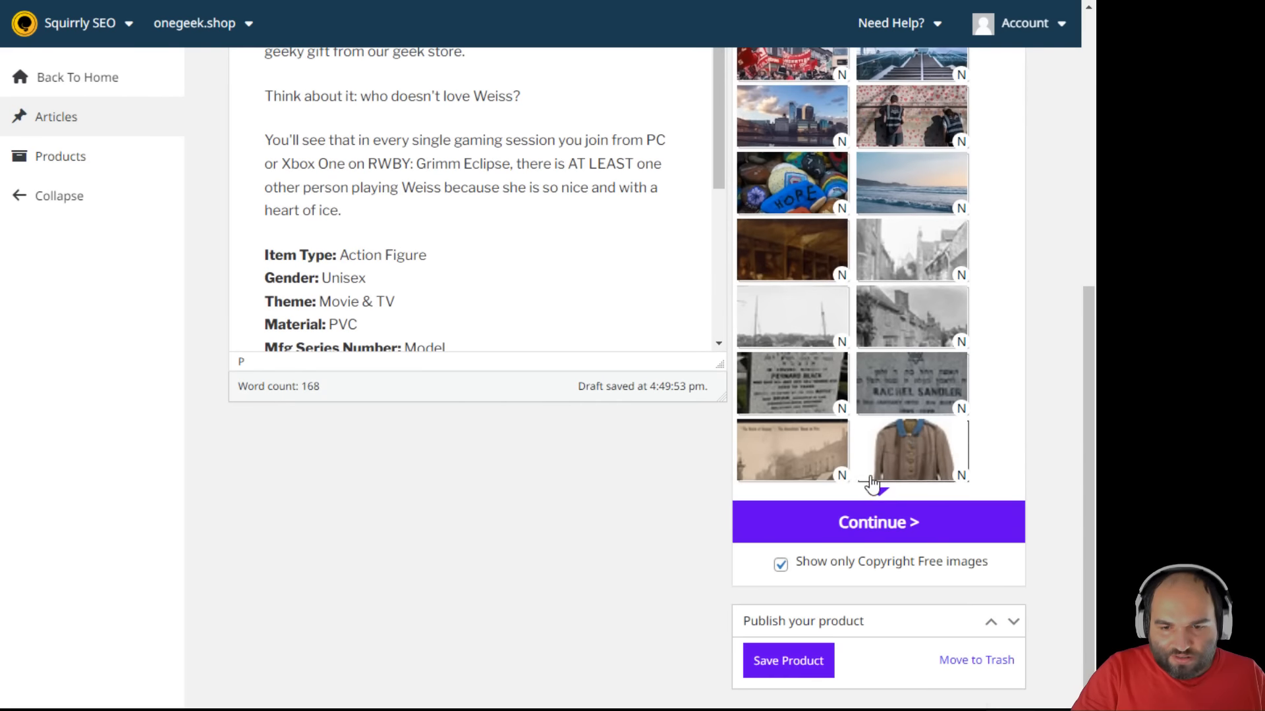
pyautogui.click(780, 566)
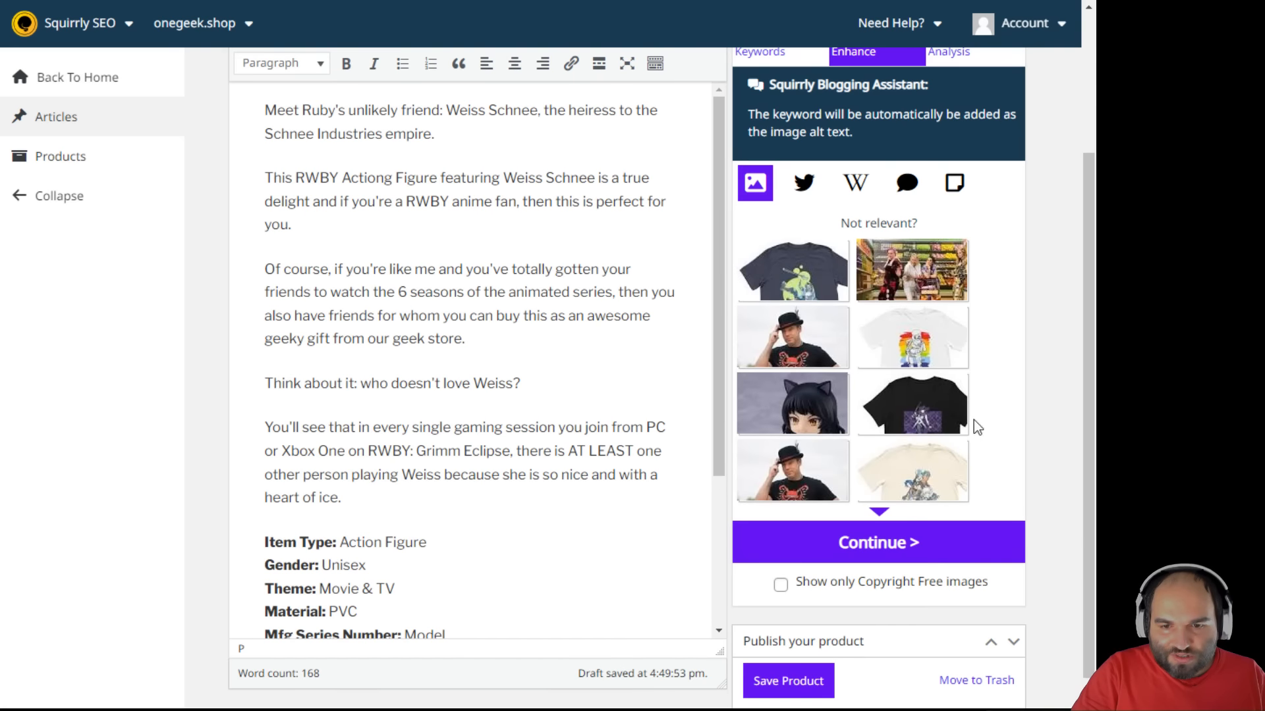
pyautogui.click(881, 512)
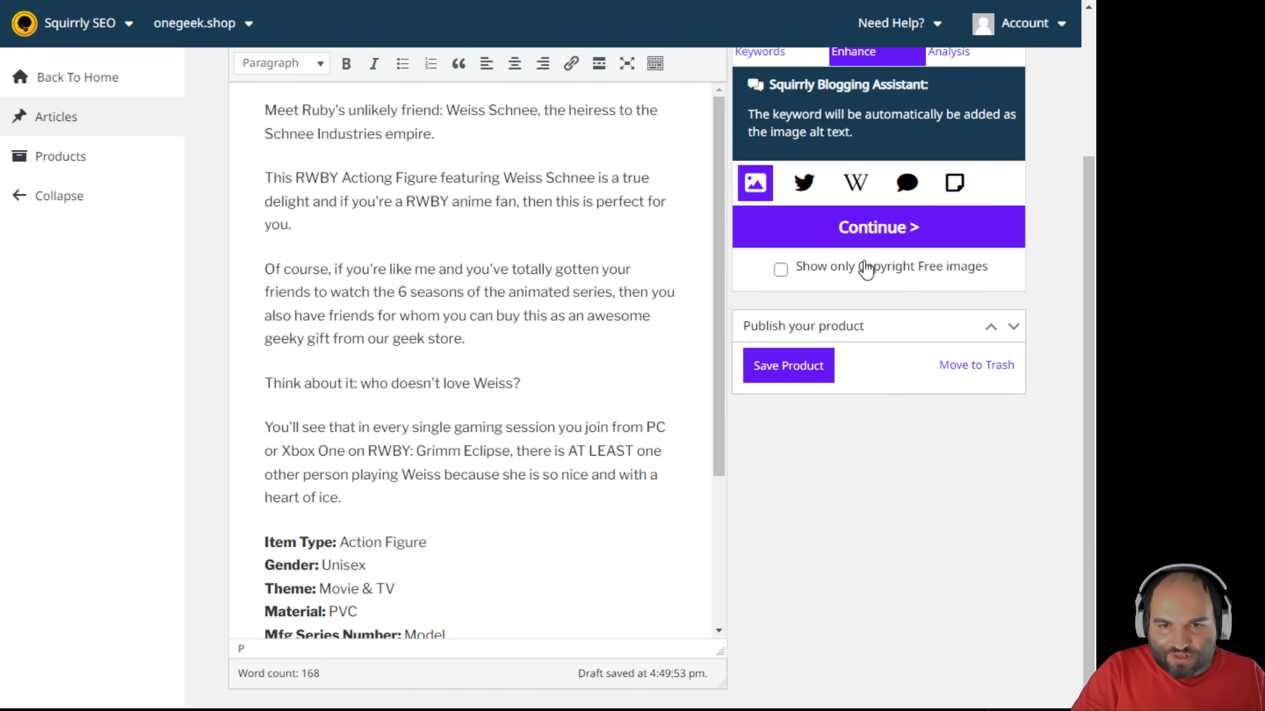
pyautogui.click(780, 270)
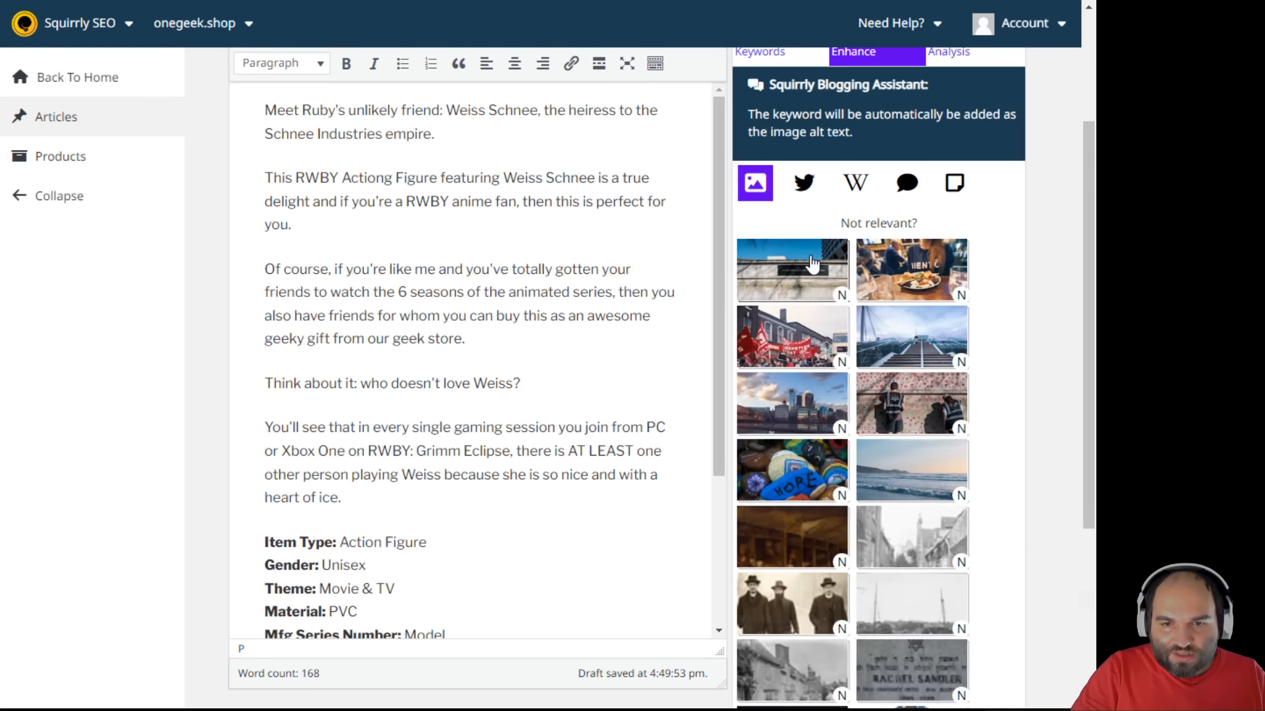
pyautogui.click(804, 184)
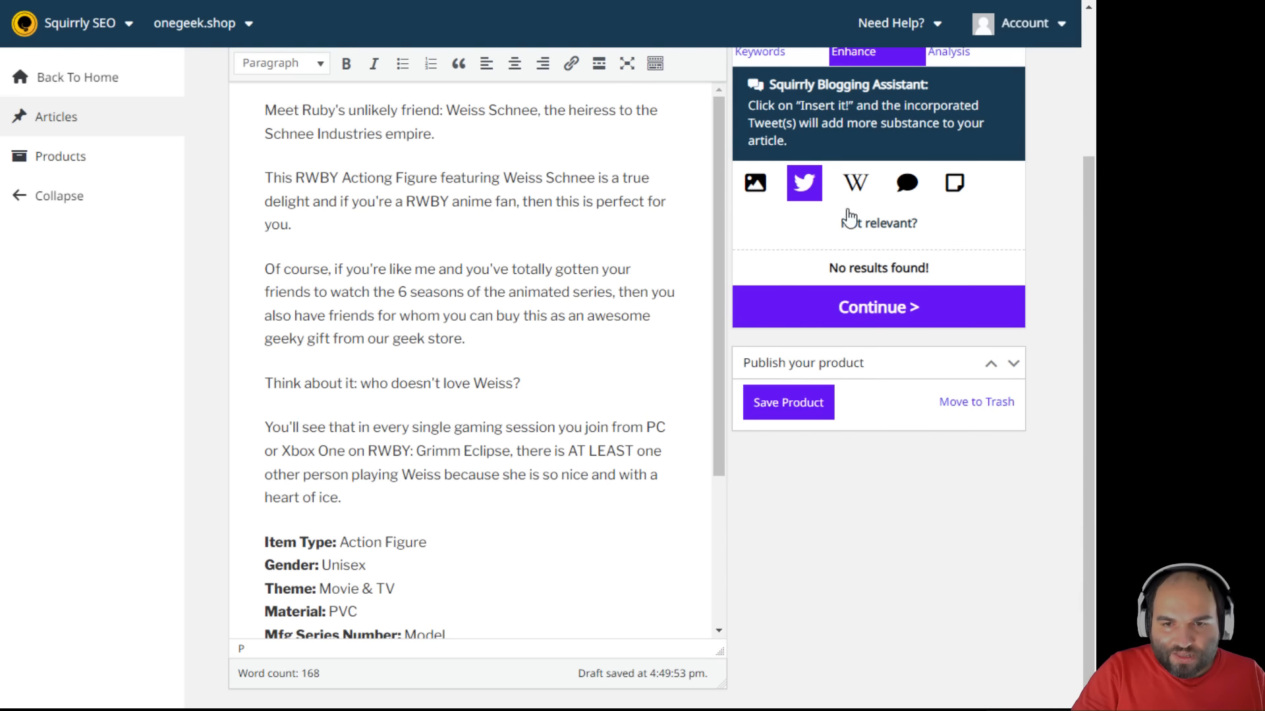
pyautogui.scroll(3, 850, 217)
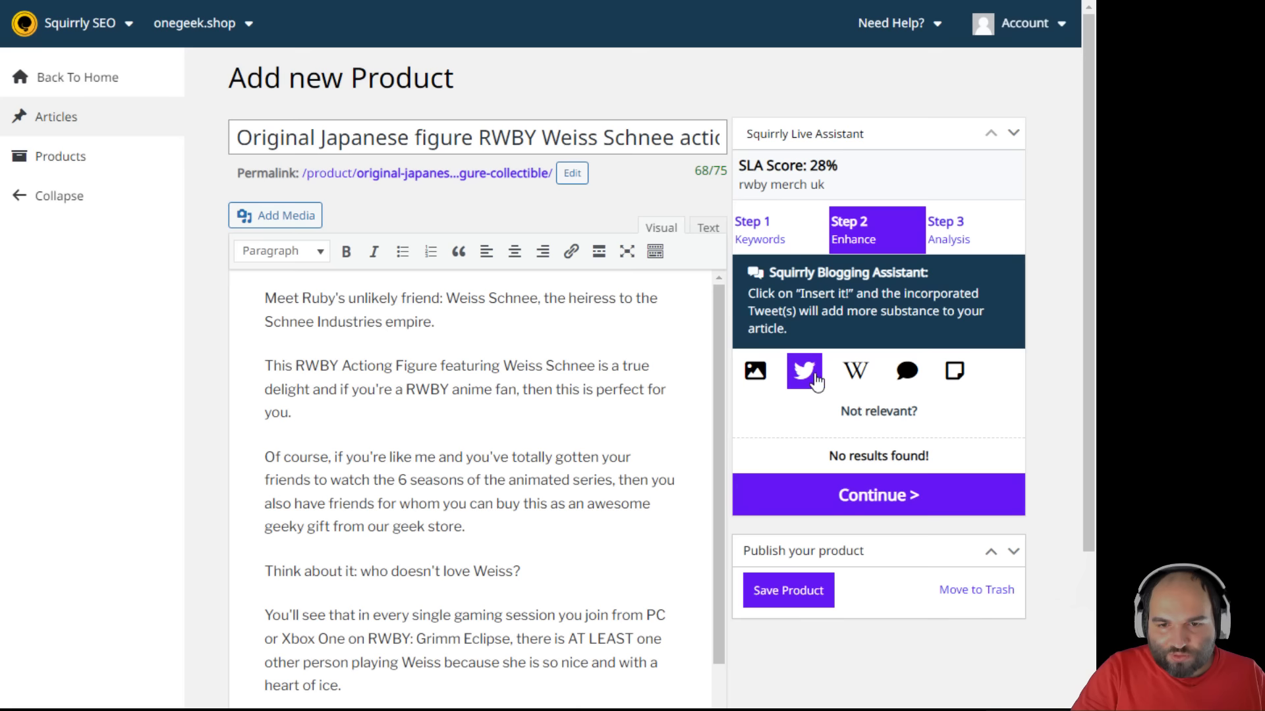
# - Browse Wikipedia and blogger article suggestions, then continue to the Step 3 analysis checklist
pyautogui.click(856, 377)
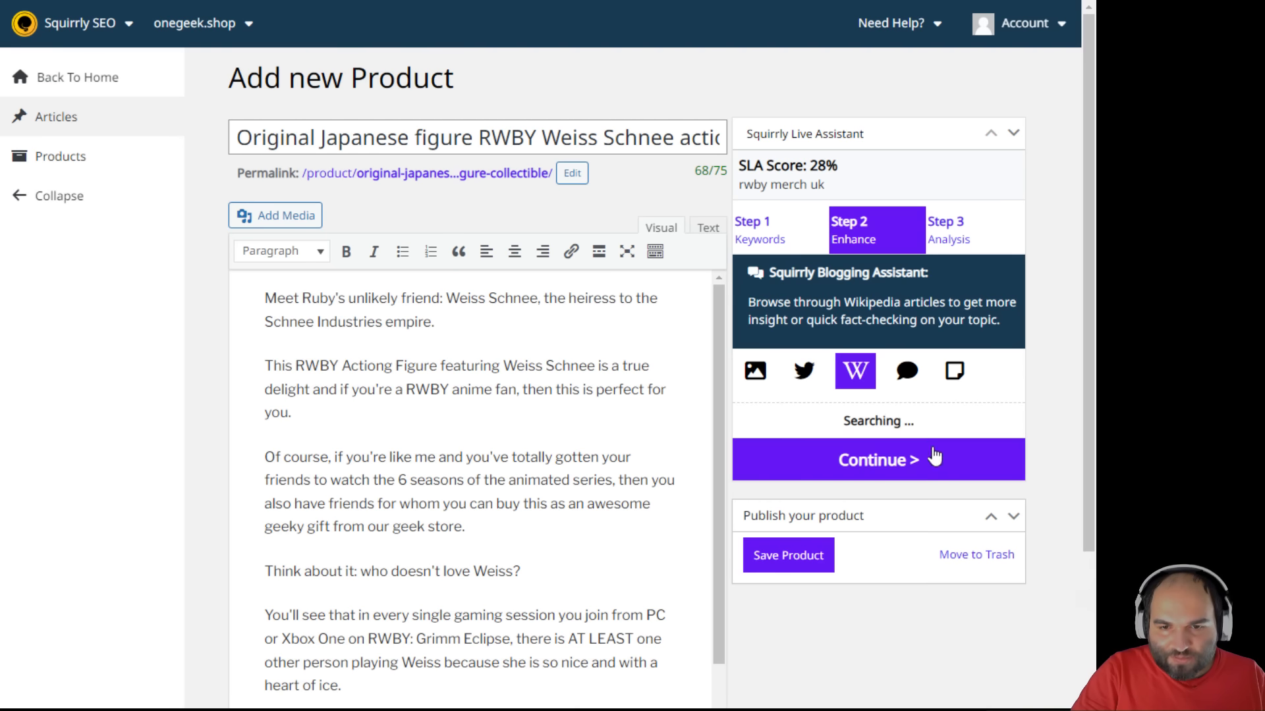
pyautogui.scroll(-3, 909, 461)
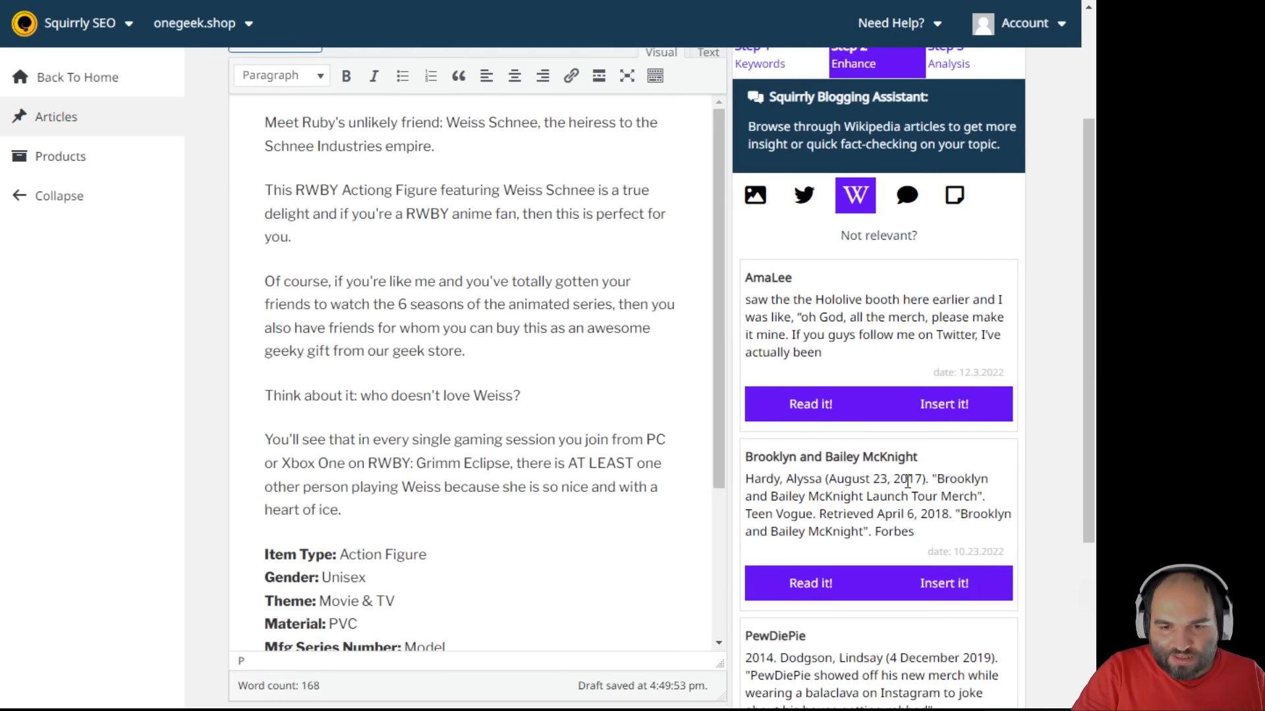
pyautogui.scroll(2, 908, 481)
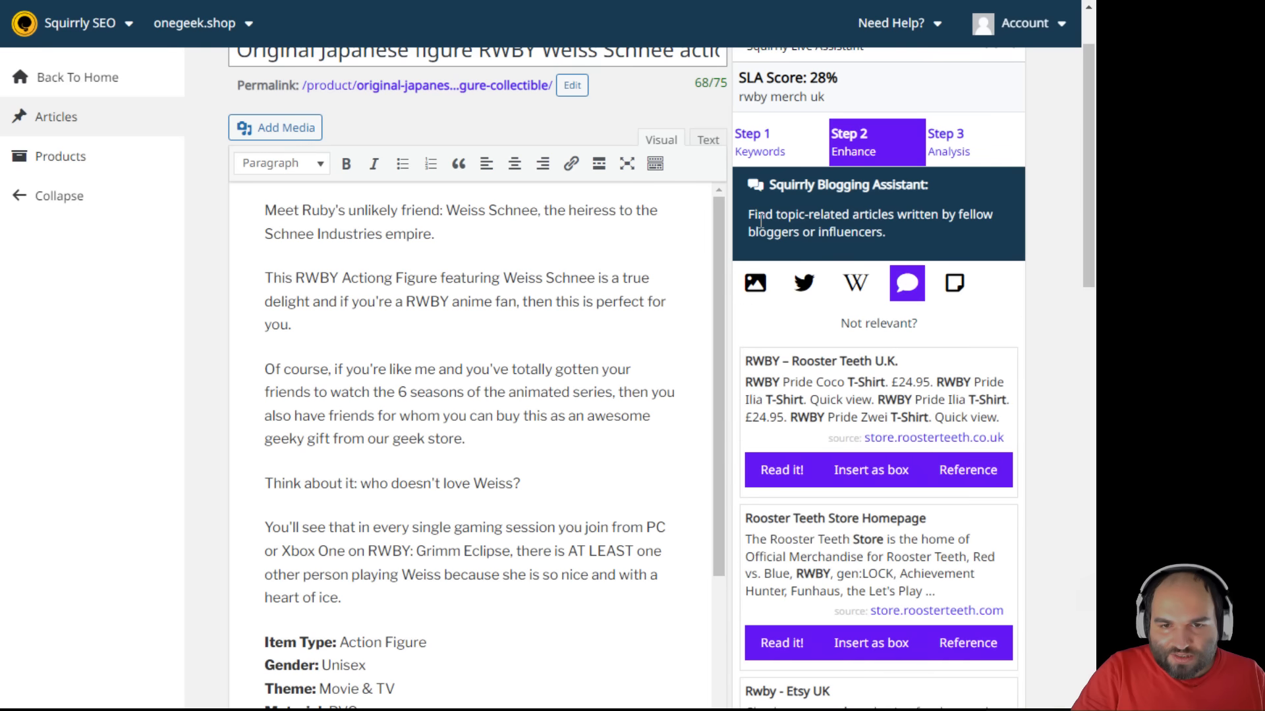
pyautogui.moveTo(751, 215); pyautogui.dragTo(932, 239)
pyautogui.click(931, 237)
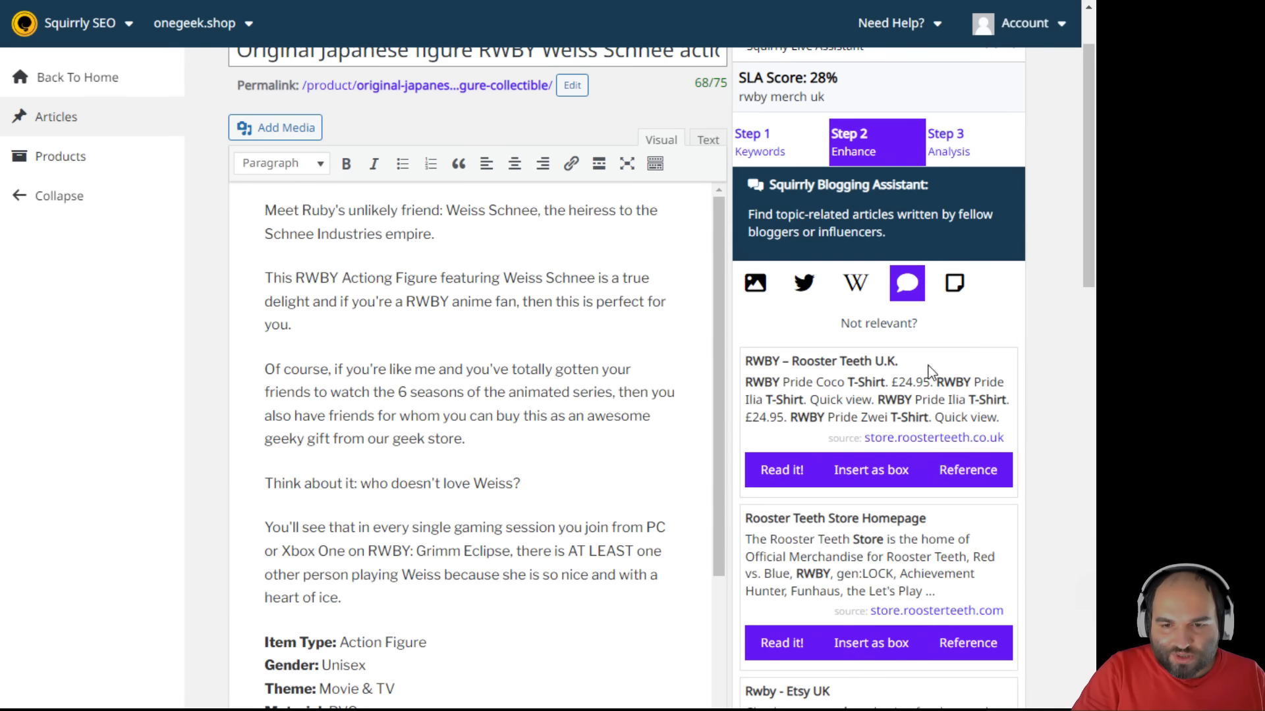
pyautogui.scroll(-20, 1005, 490)
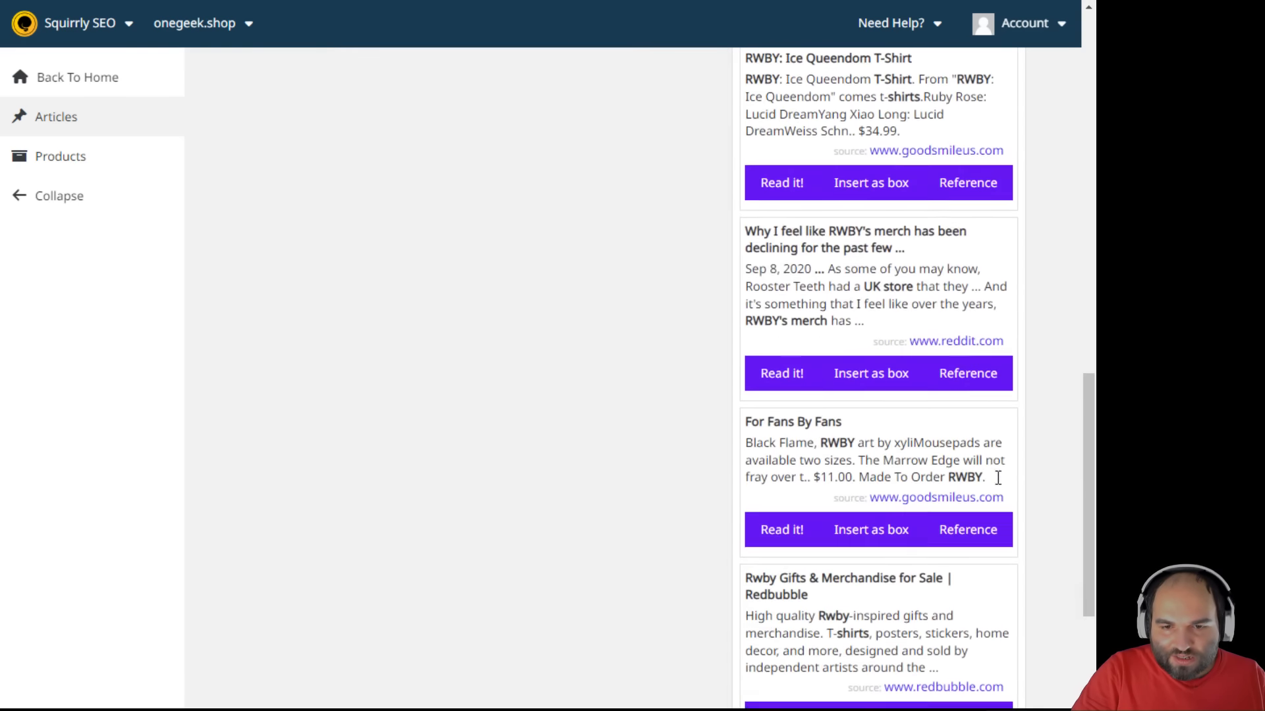
pyautogui.click(913, 569)
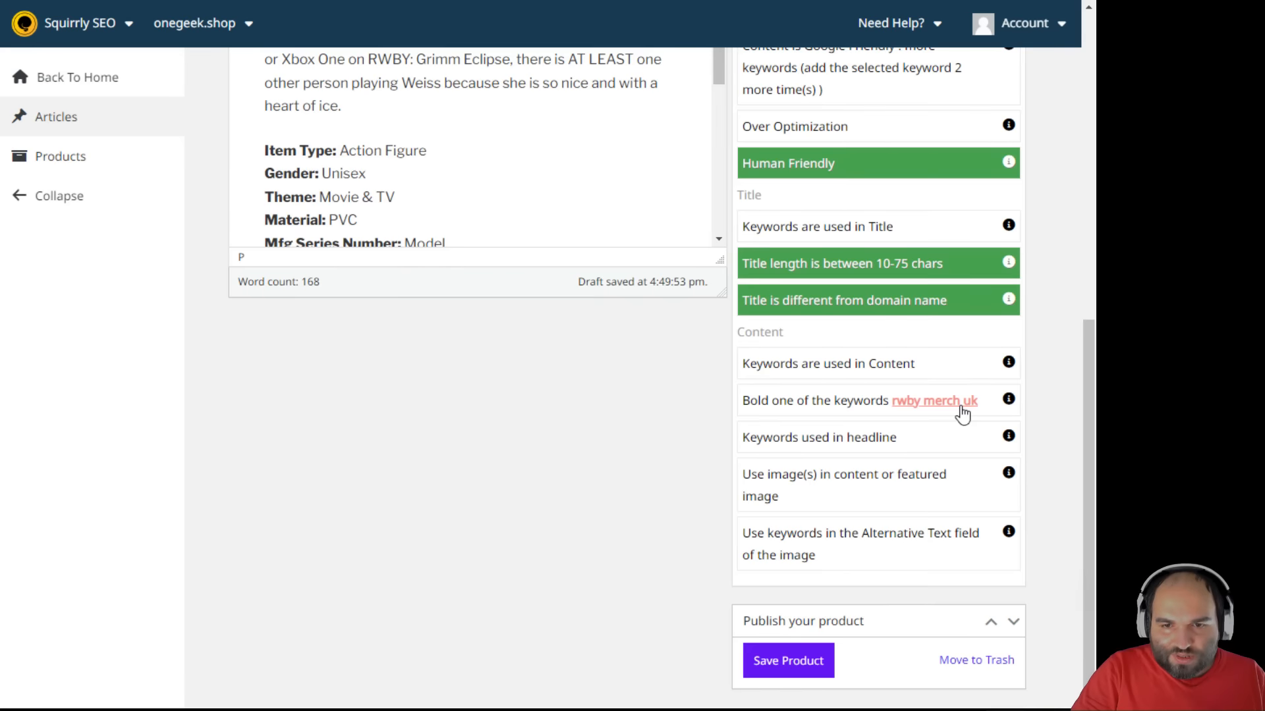
pyautogui.scroll(5, 857, 389)
pyautogui.scroll(3, 589, 332)
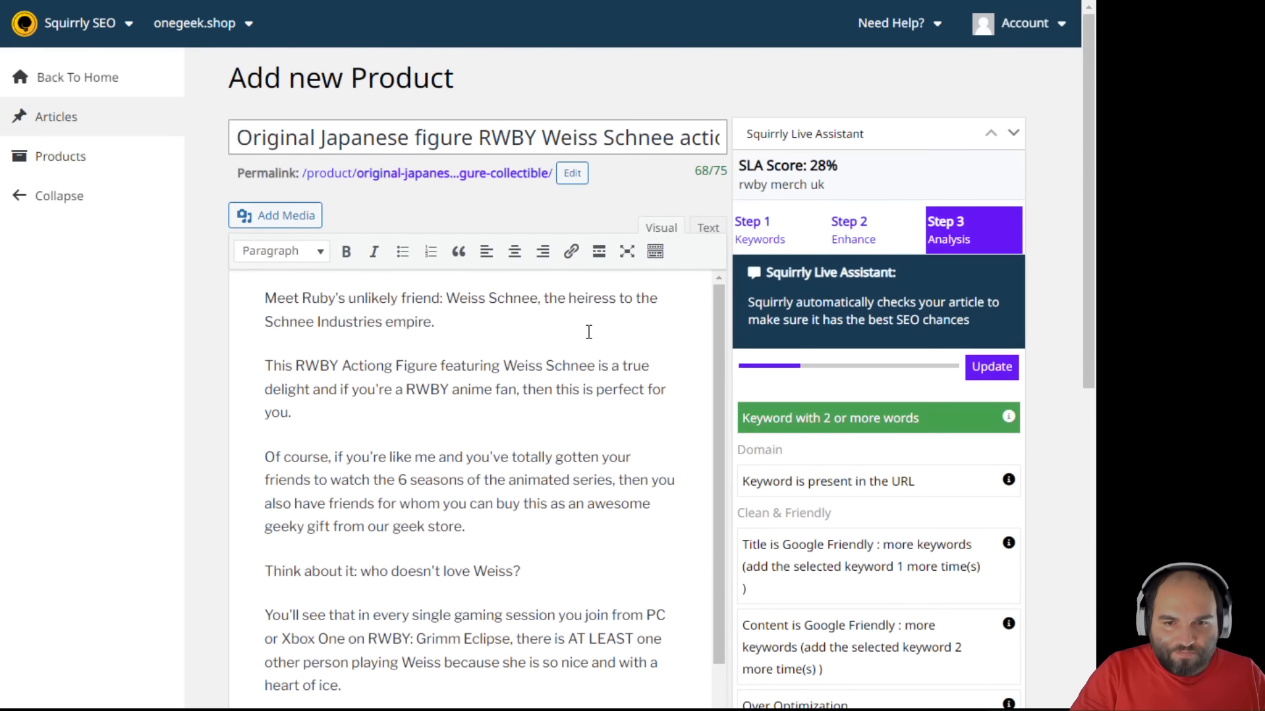
# - Change the permalink slug to rwby-merch-uk-weiss-action-figure and re-run the SEO analysis
pyautogui.click(576, 346)
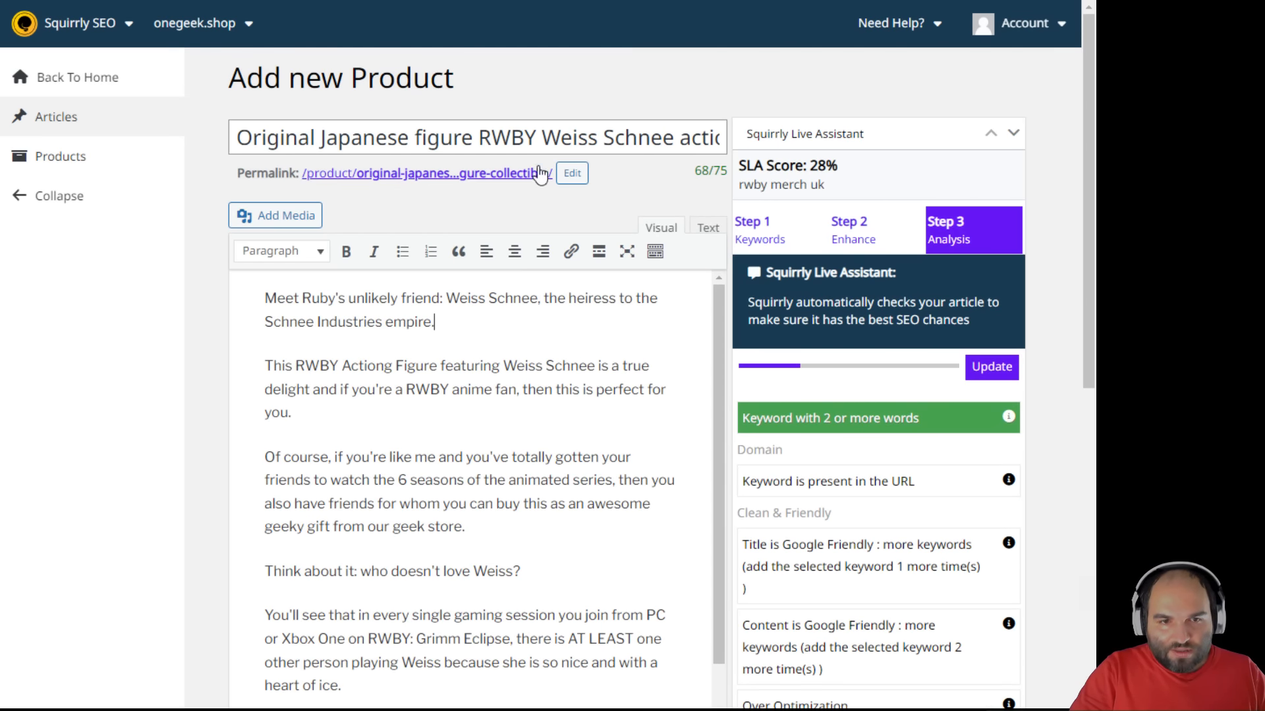
pyautogui.click(572, 174)
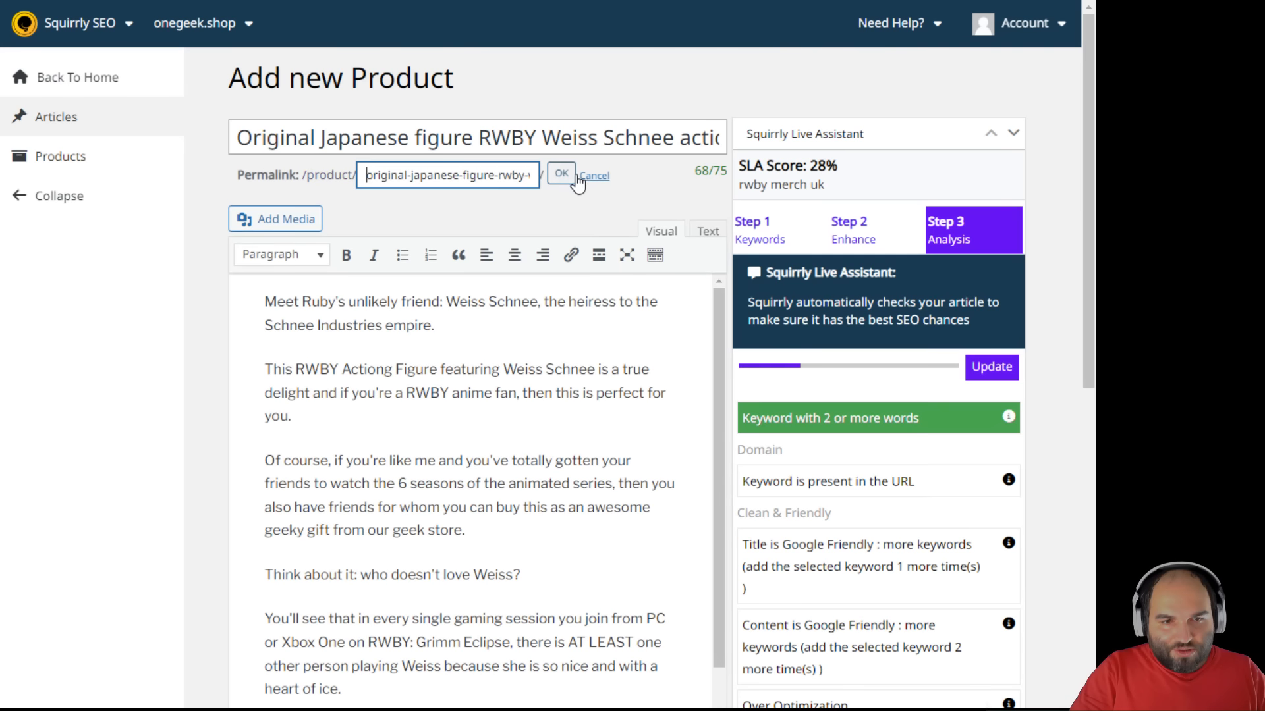
pyautogui.tripleClick(473, 179)
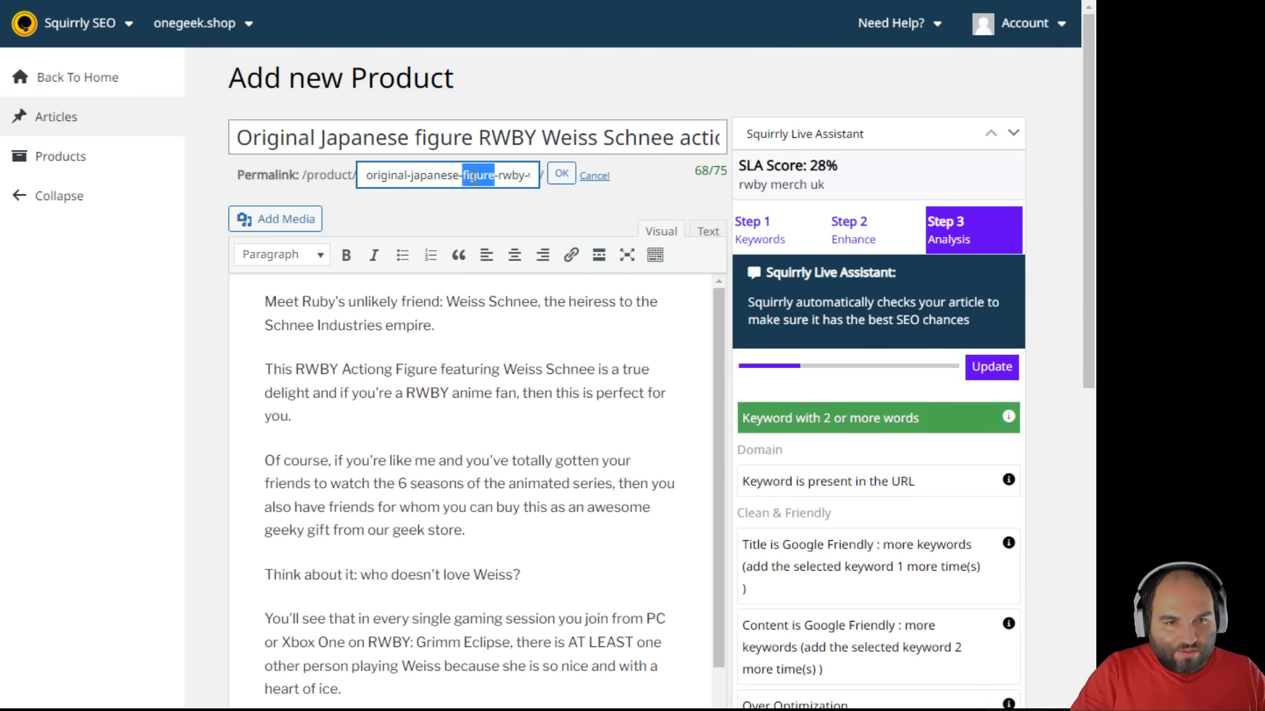
pyautogui.write('rwby')
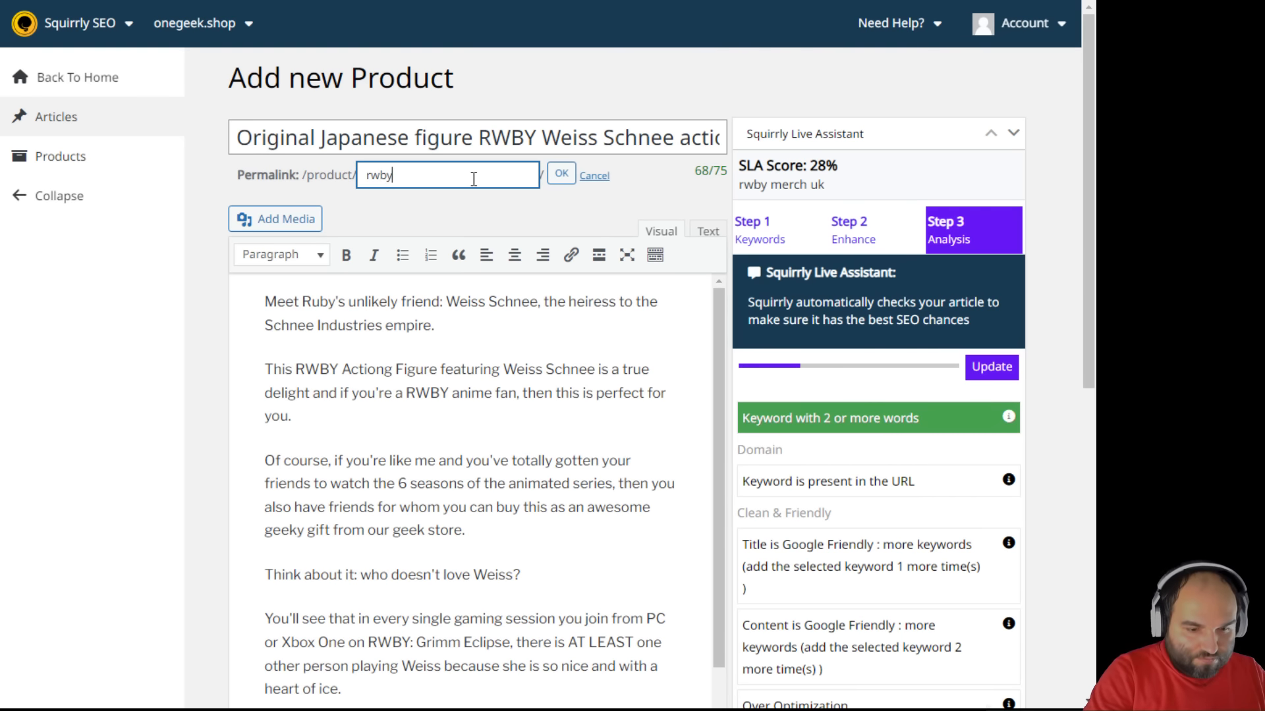
pyautogui.write('-merch')
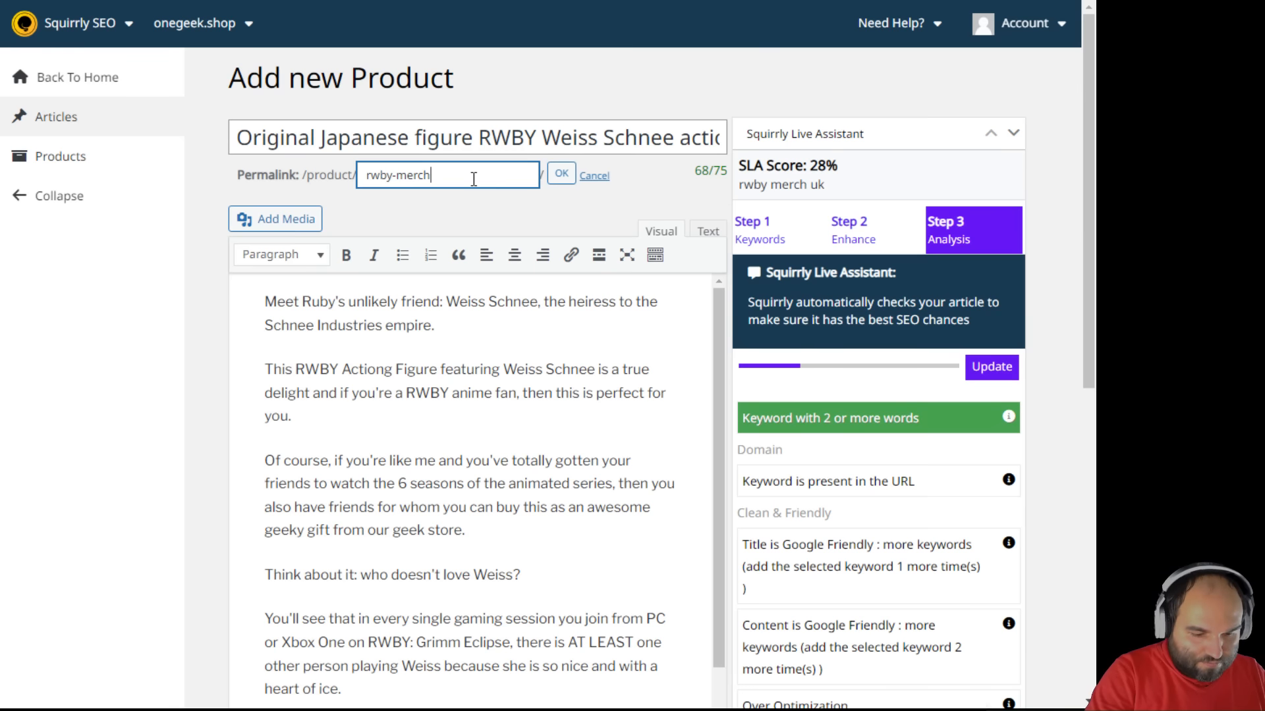
pyautogui.write('-uk-weiss-ac')
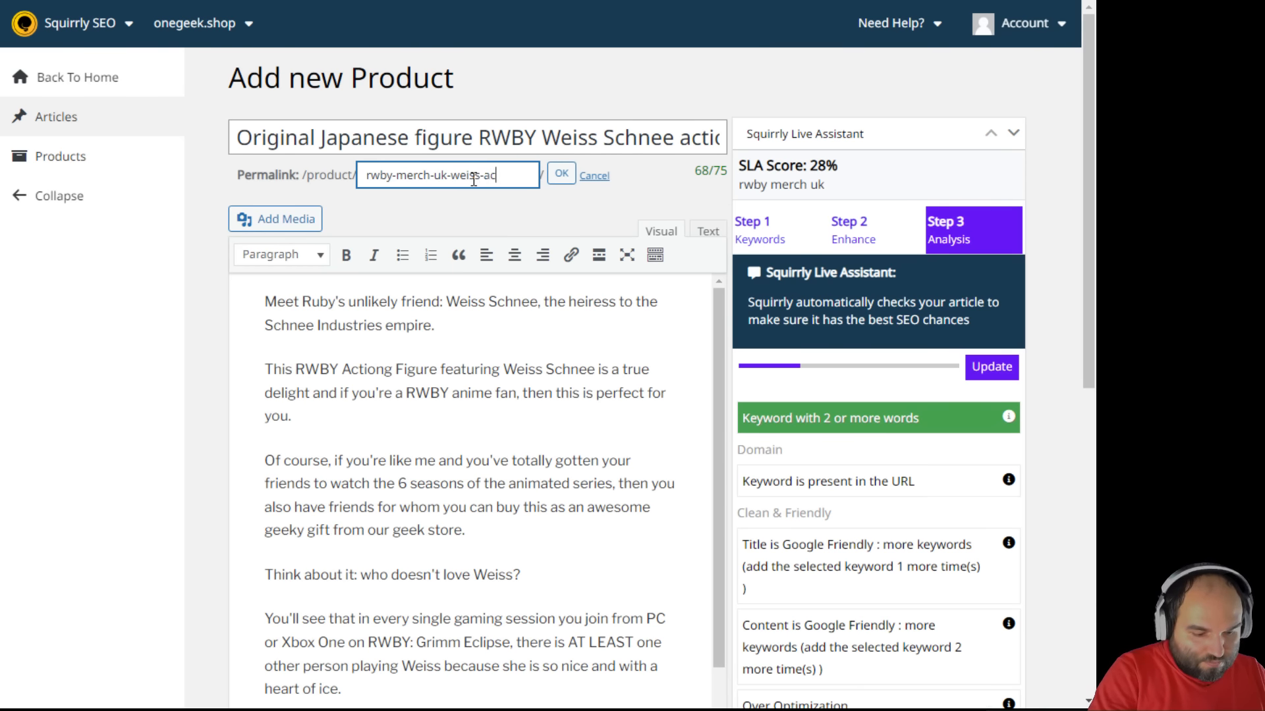
pyautogui.write('tion-f')
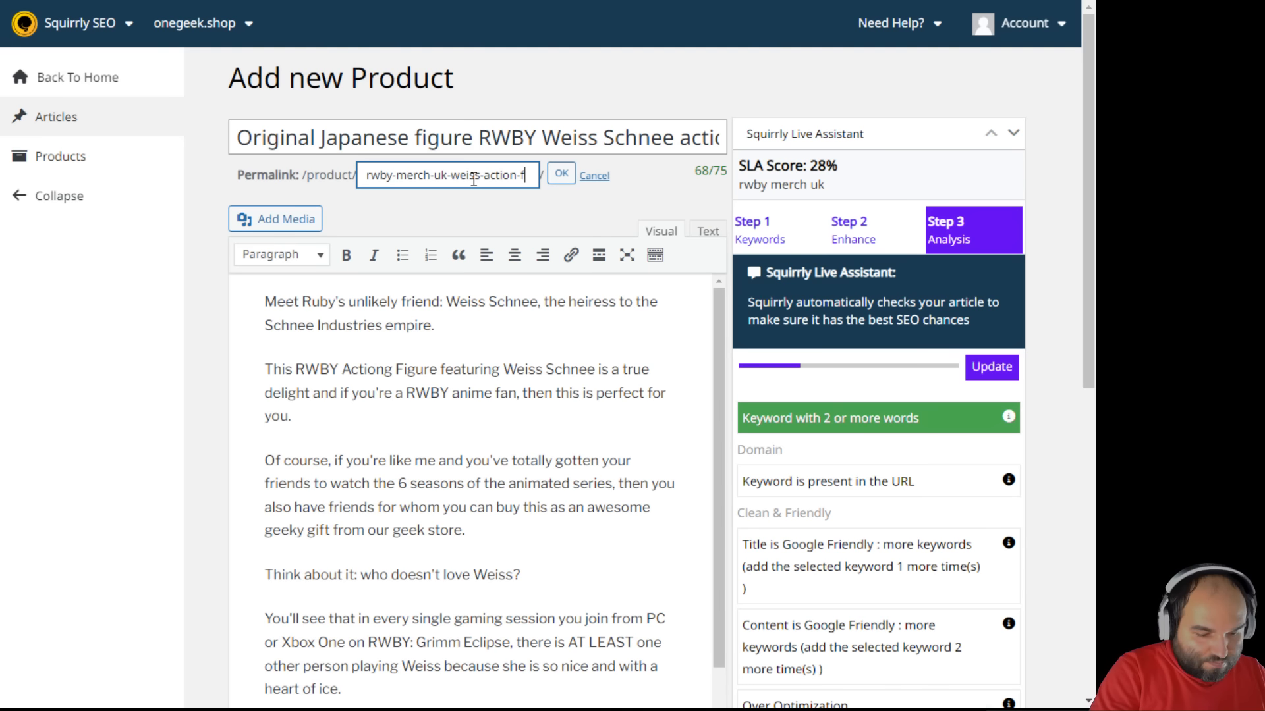
pyautogui.write('igure')
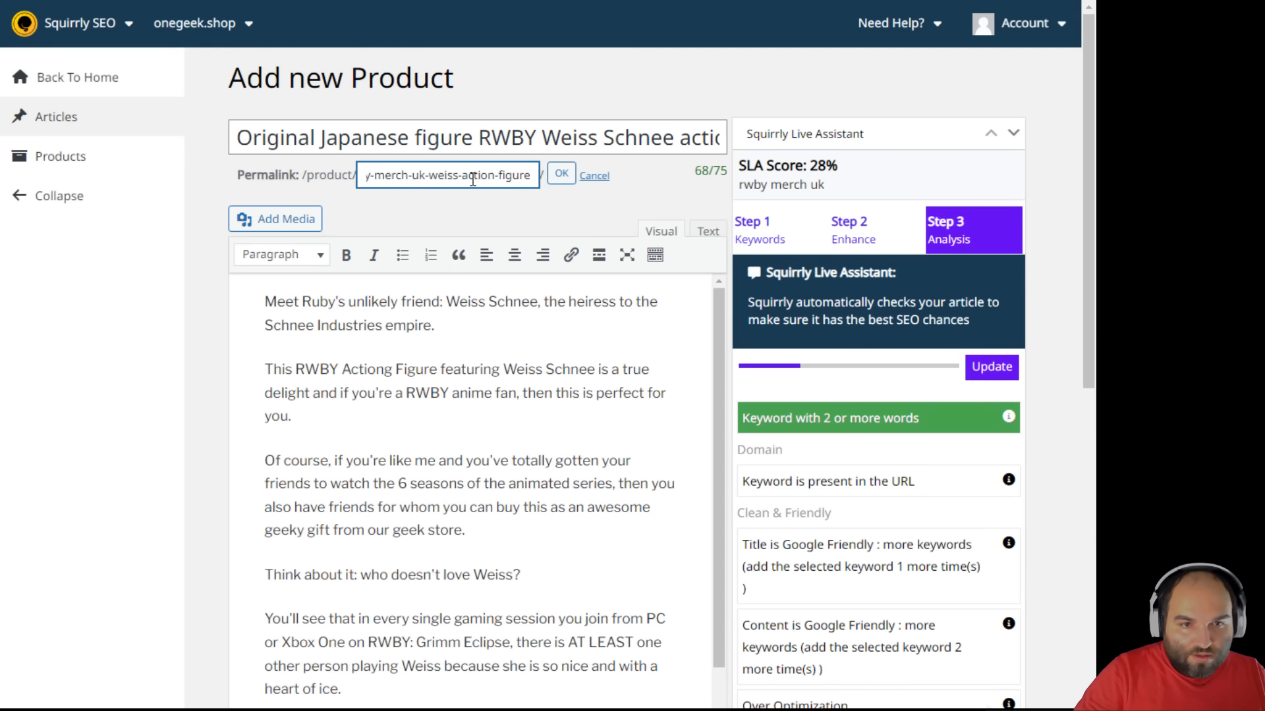
pyautogui.click(561, 174)
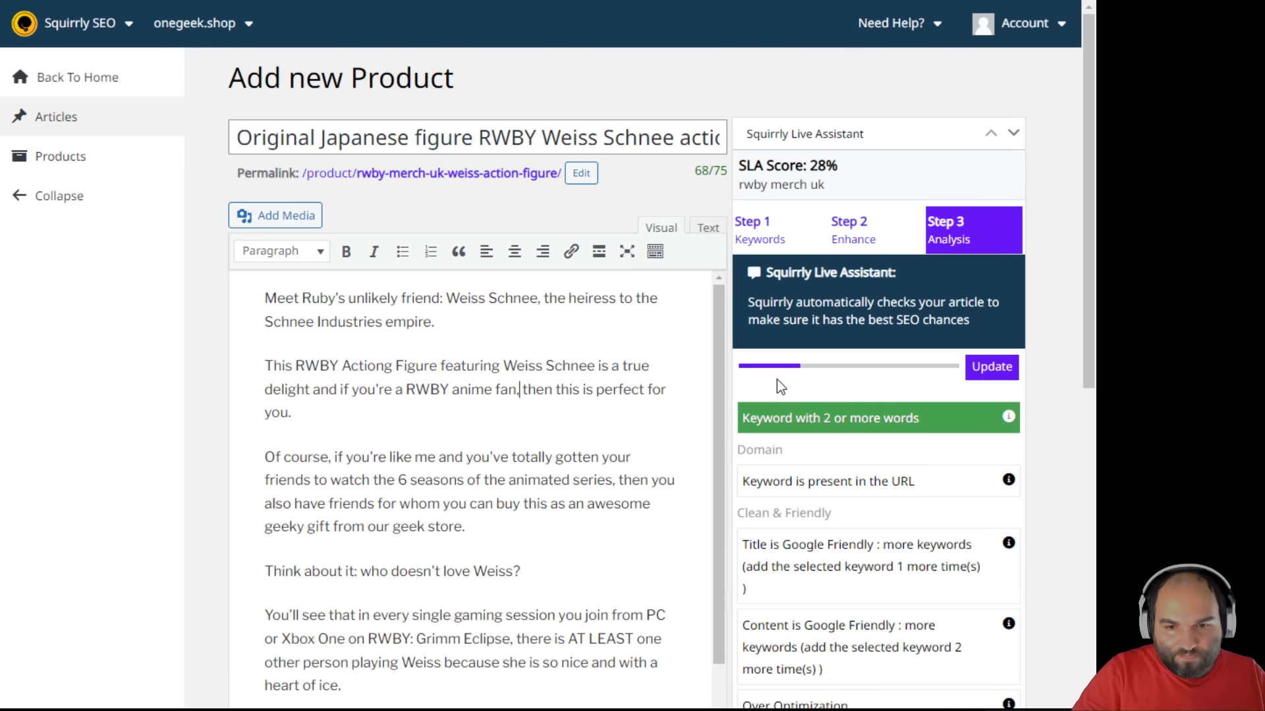
pyautogui.click(991, 367)
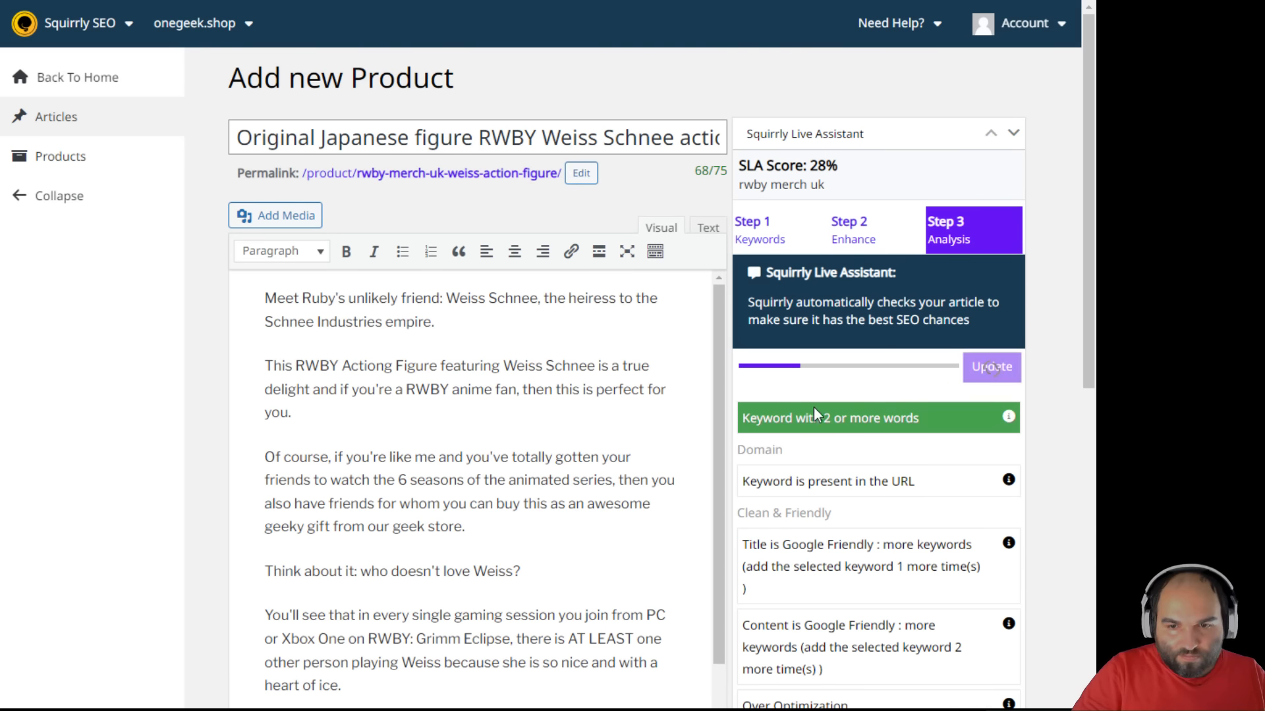
# - Look over the description paragraphs and clear the text selection on the product page
pyautogui.click(594, 419)
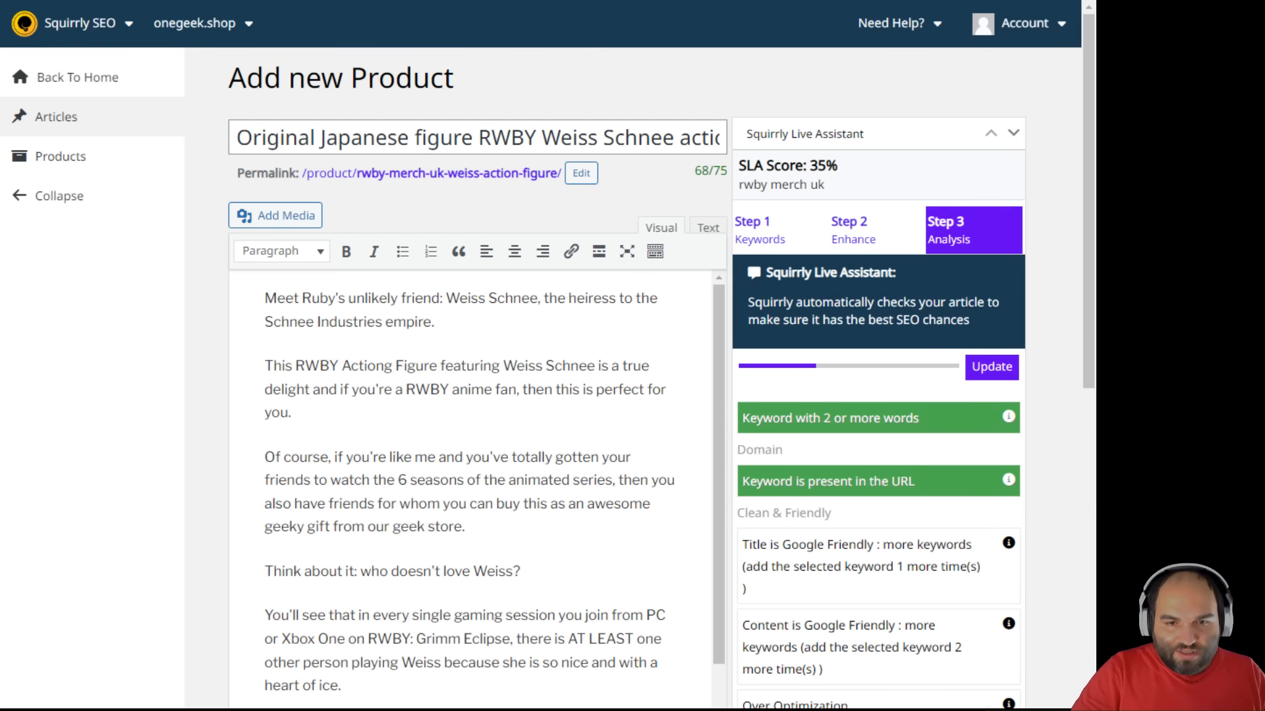
pyautogui.scroll(-3, 564, 427)
pyautogui.scroll(3, 621, 465)
pyautogui.scroll(-4, 900, 500)
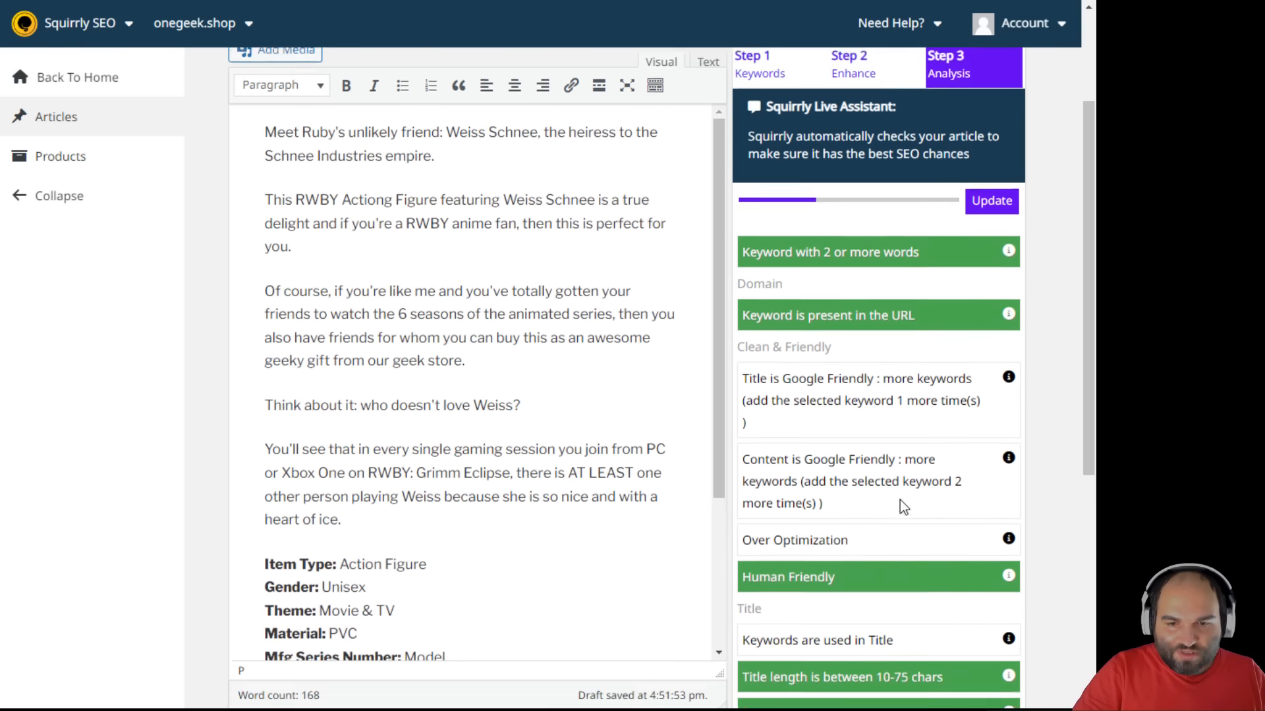
pyautogui.moveTo(1008, 276)
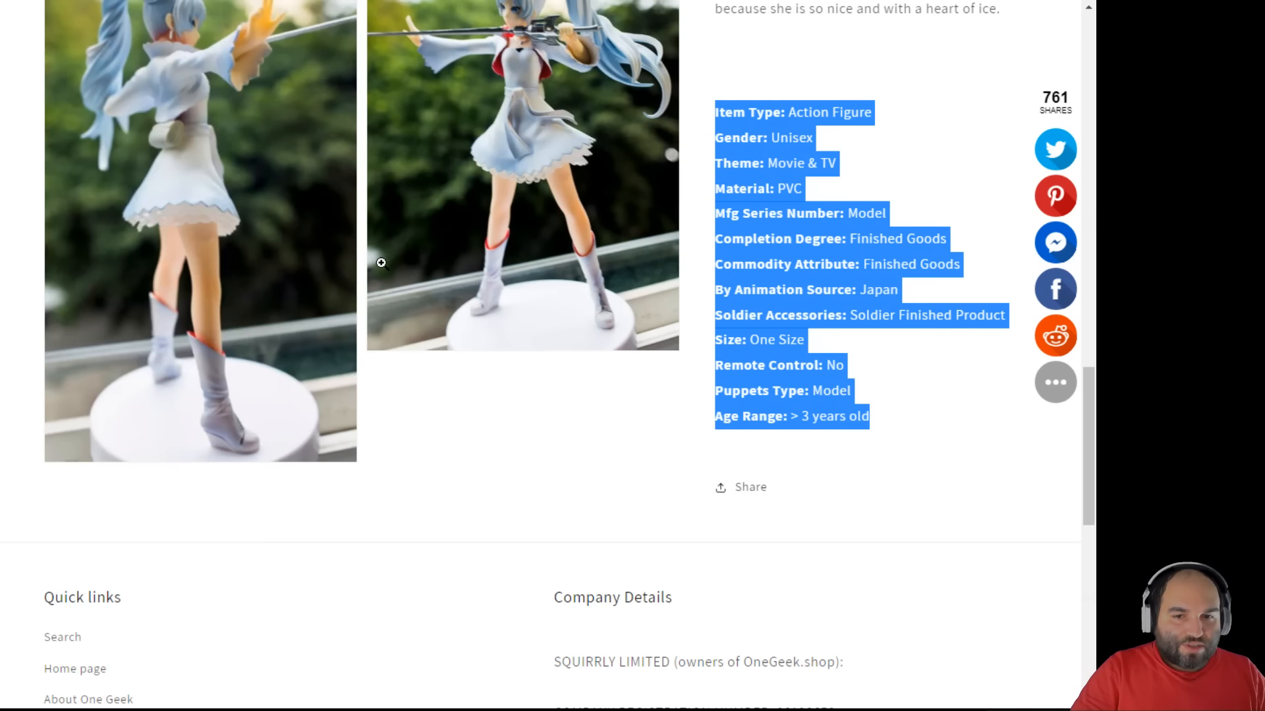
pyautogui.click(866, 401)
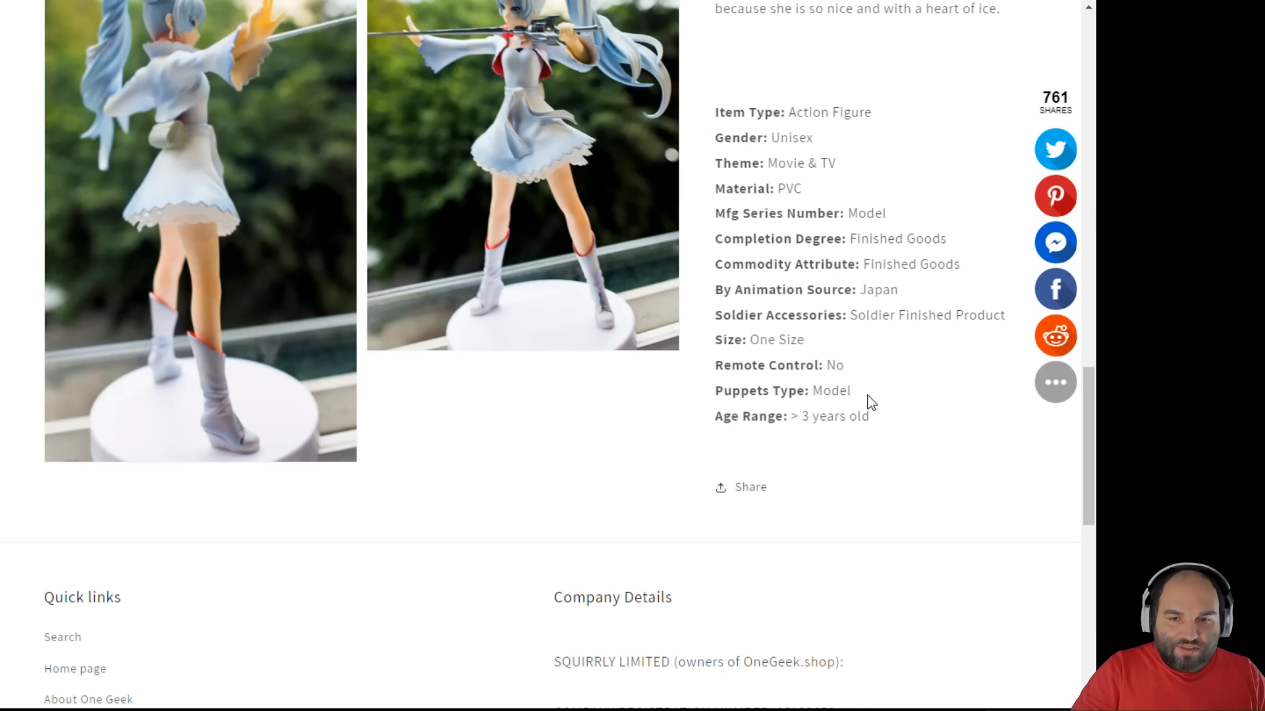
# - Scroll through the live Weiss Schnee product page to review its photos and description
pyautogui.scroll(10, 895, 459)
pyautogui.scroll(-3, 880, 536)
pyautogui.scroll(3, 902, 506)
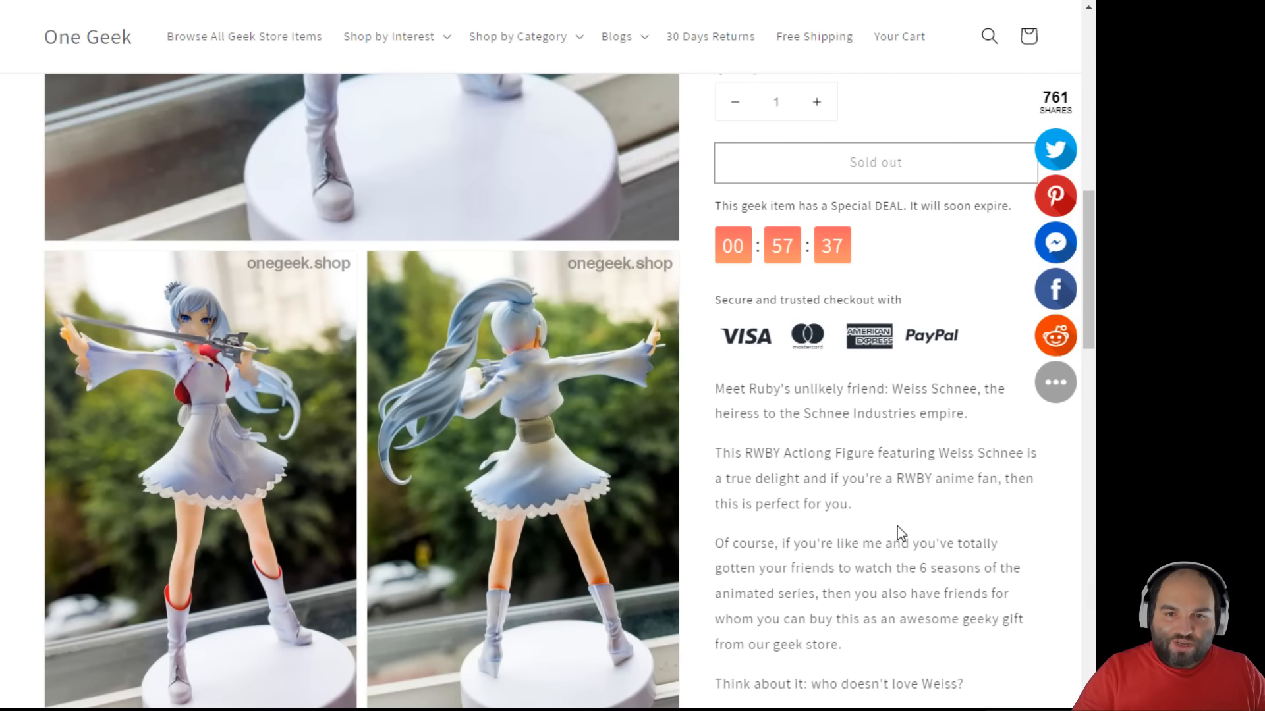
pyautogui.scroll(-4, 897, 527)
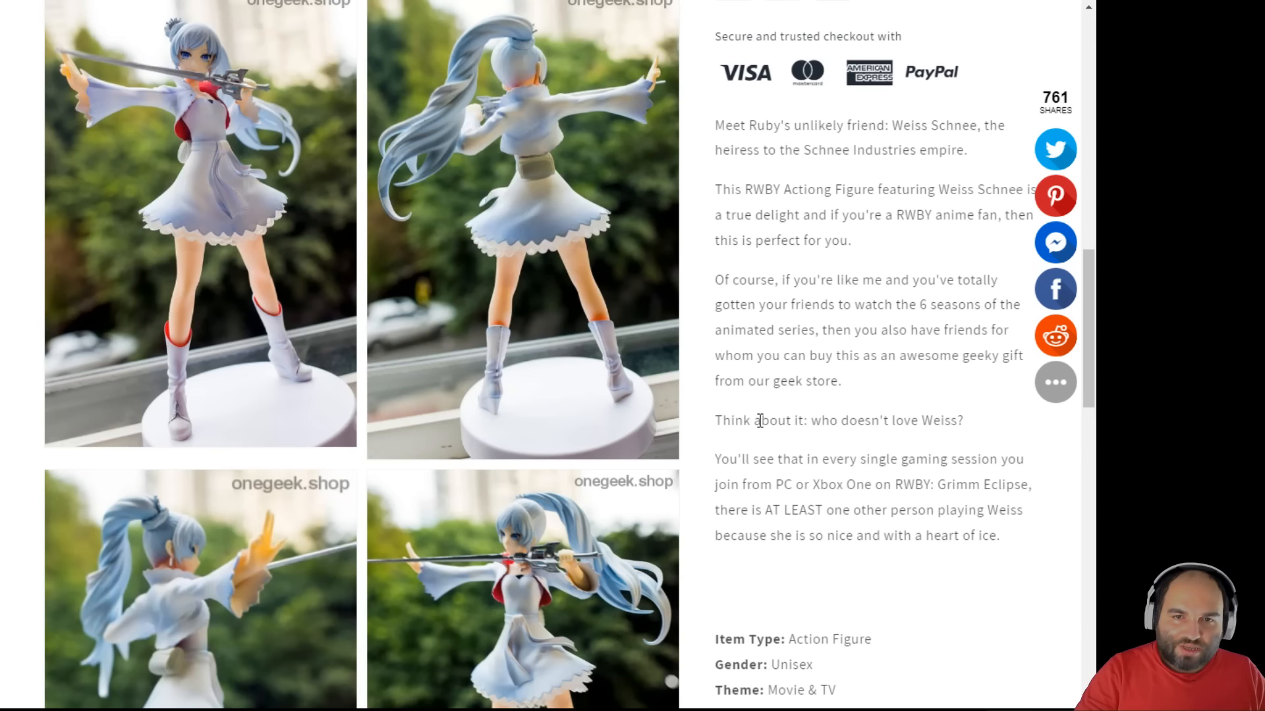
pyautogui.scroll(3, 759, 420)
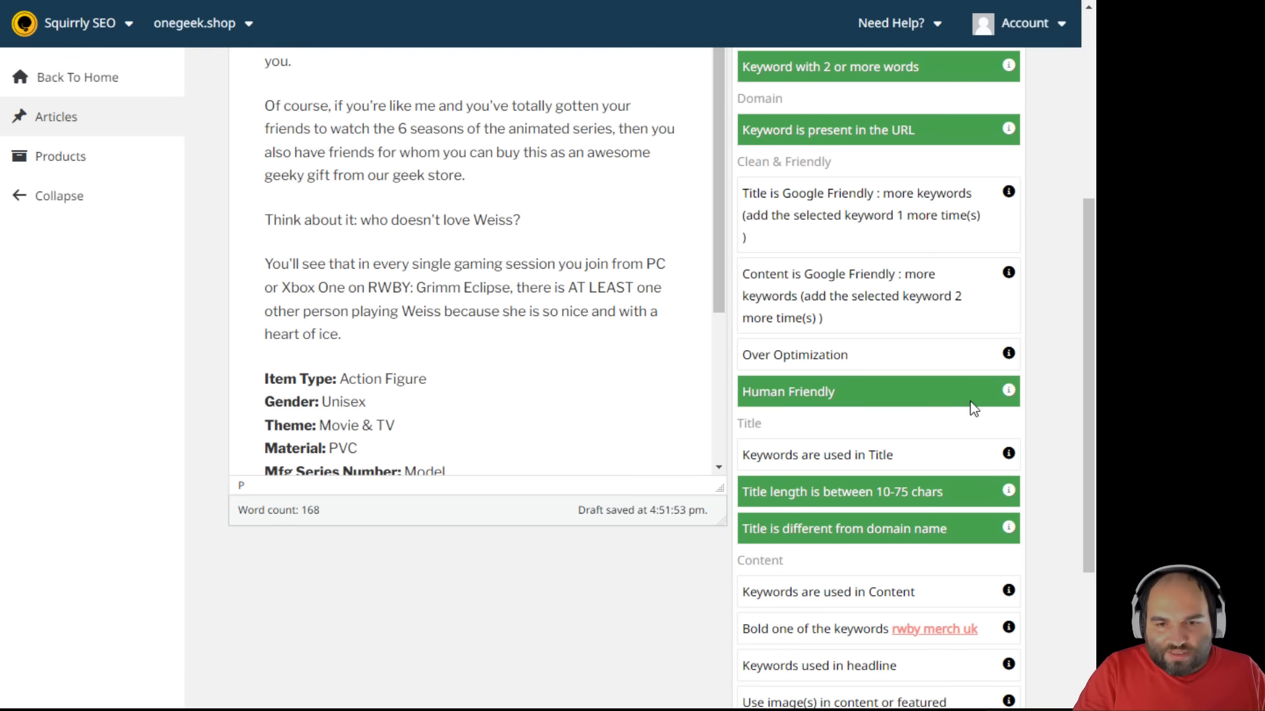
# - Read through the analysis checks and save the product with its rwby-merch-uk-weiss-action-figure permalink
pyautogui.scroll(-3, 963, 400)
pyautogui.scroll(7, 963, 399)
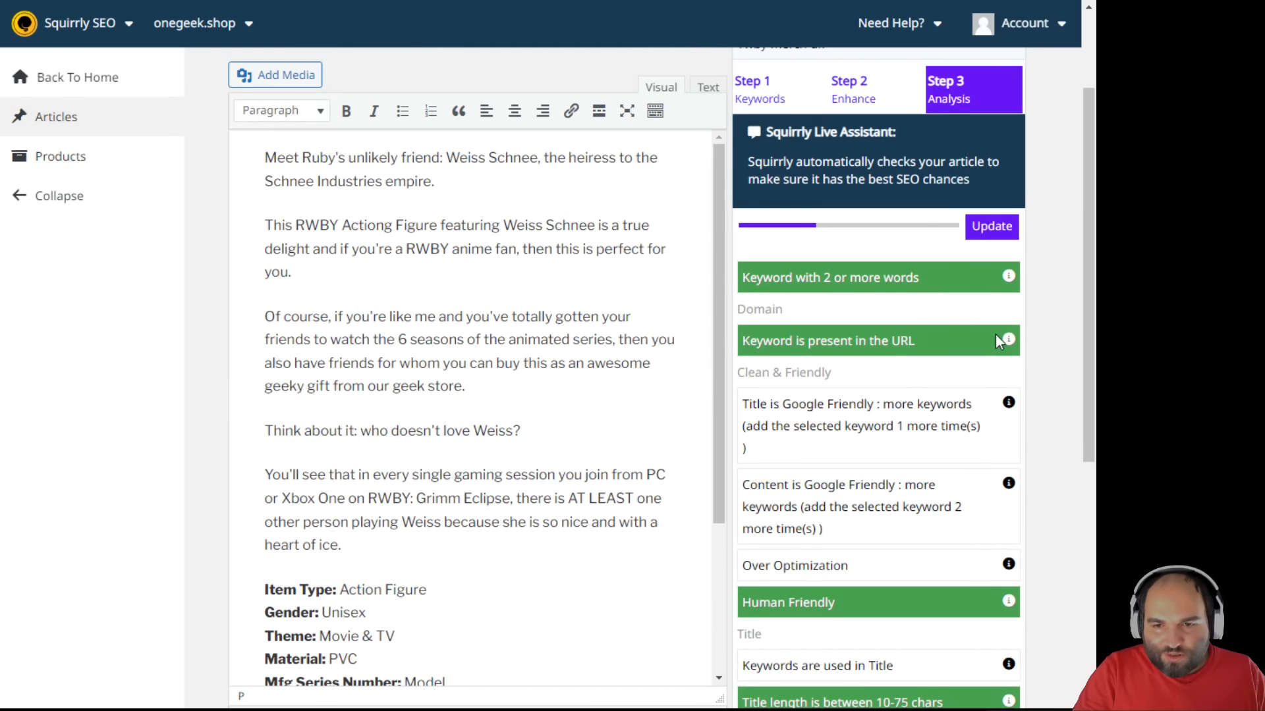
pyautogui.moveTo(1009, 279)
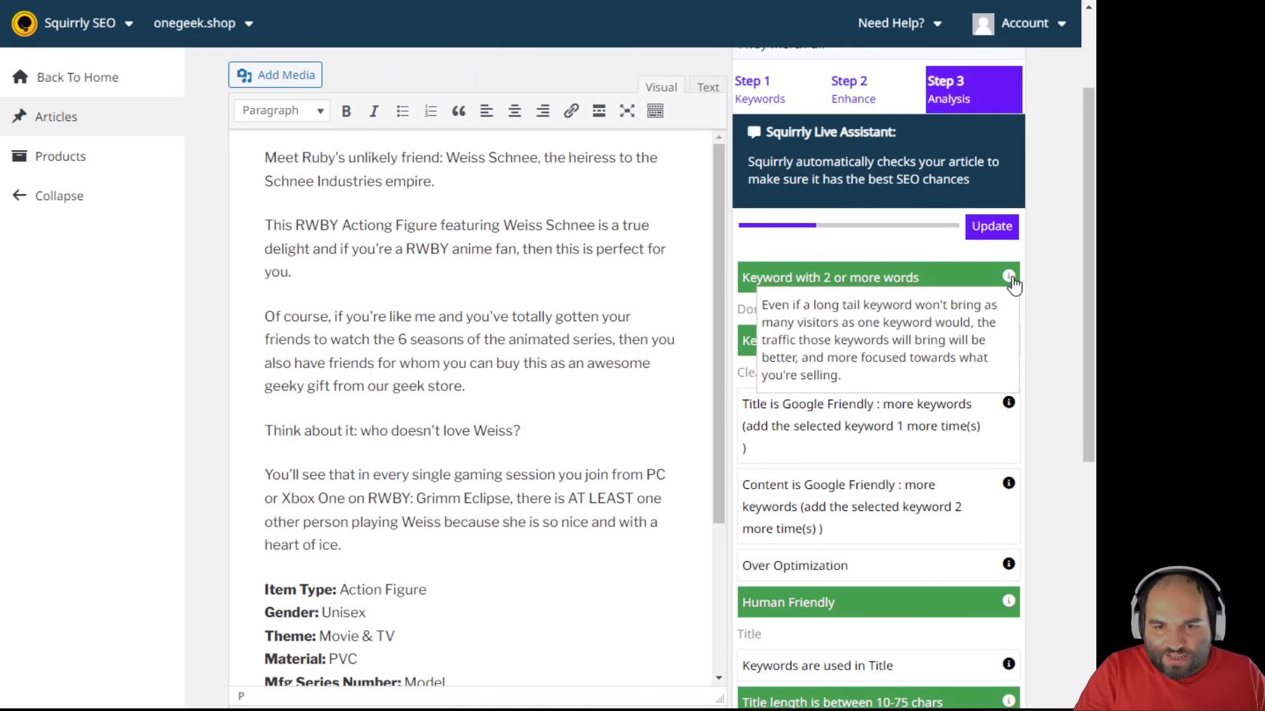
pyautogui.scroll(-1, 981, 497)
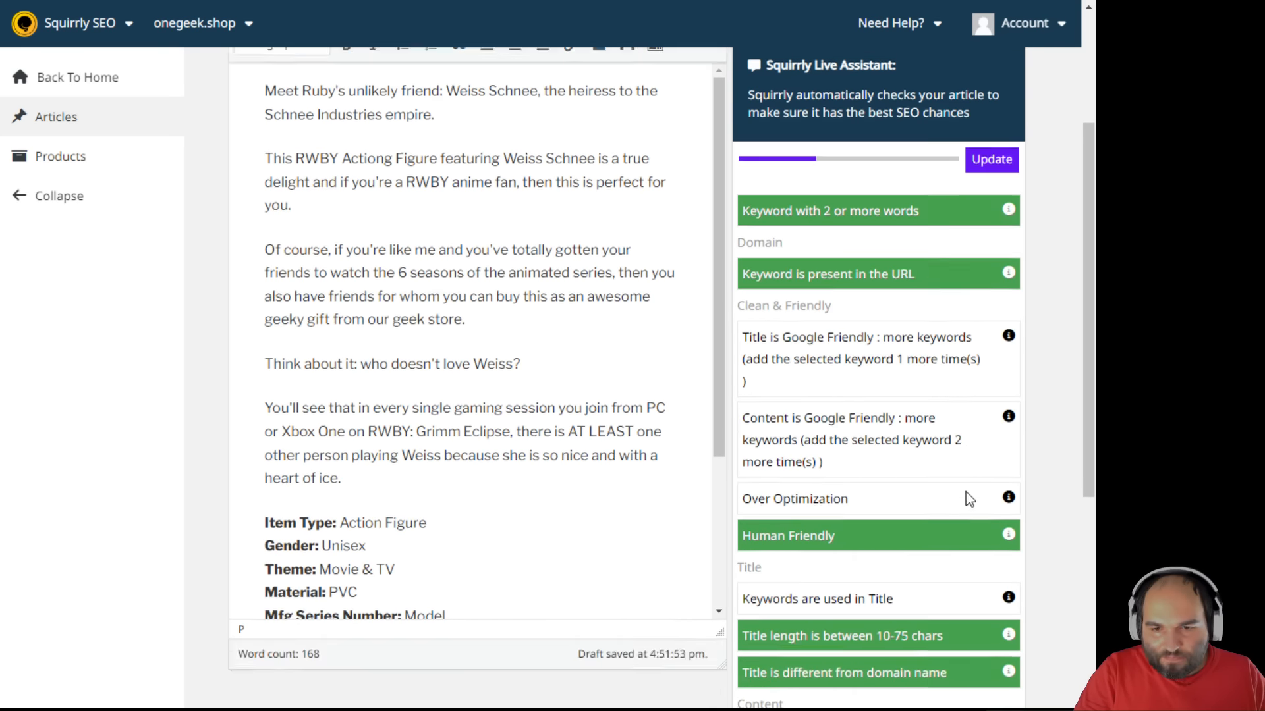
pyautogui.scroll(-3, 965, 493)
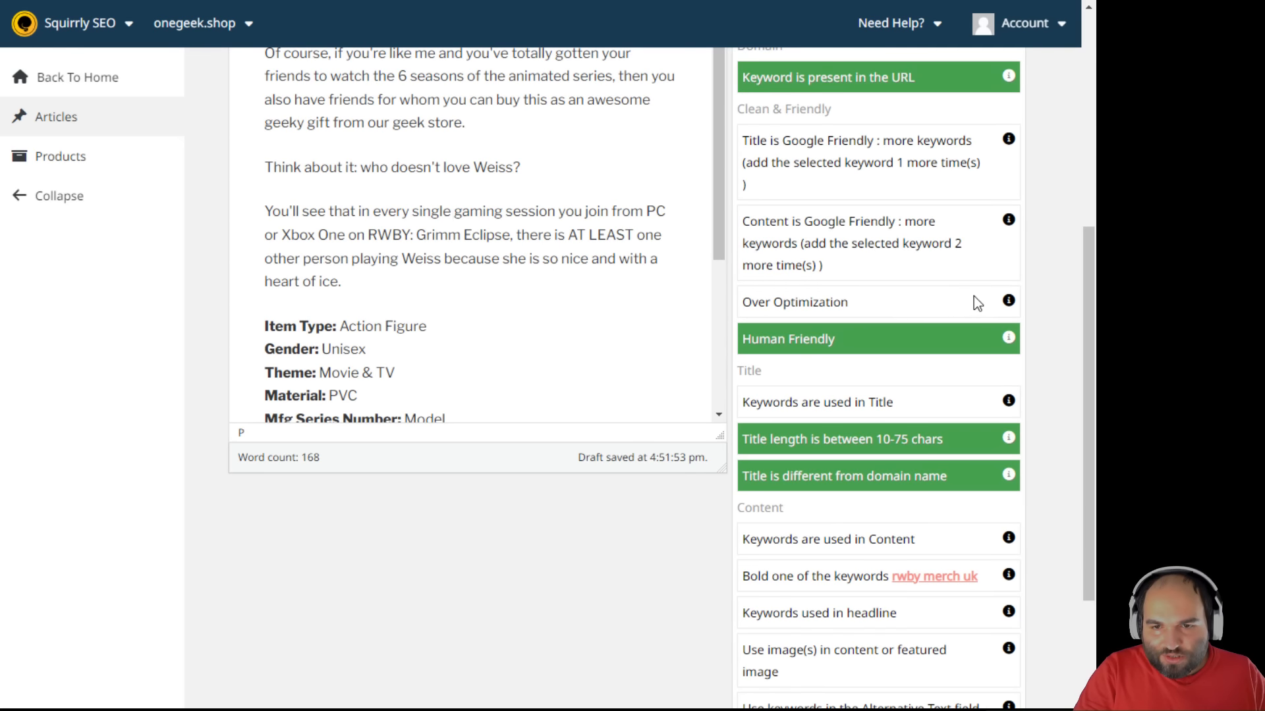
pyautogui.scroll(-1, 932, 359)
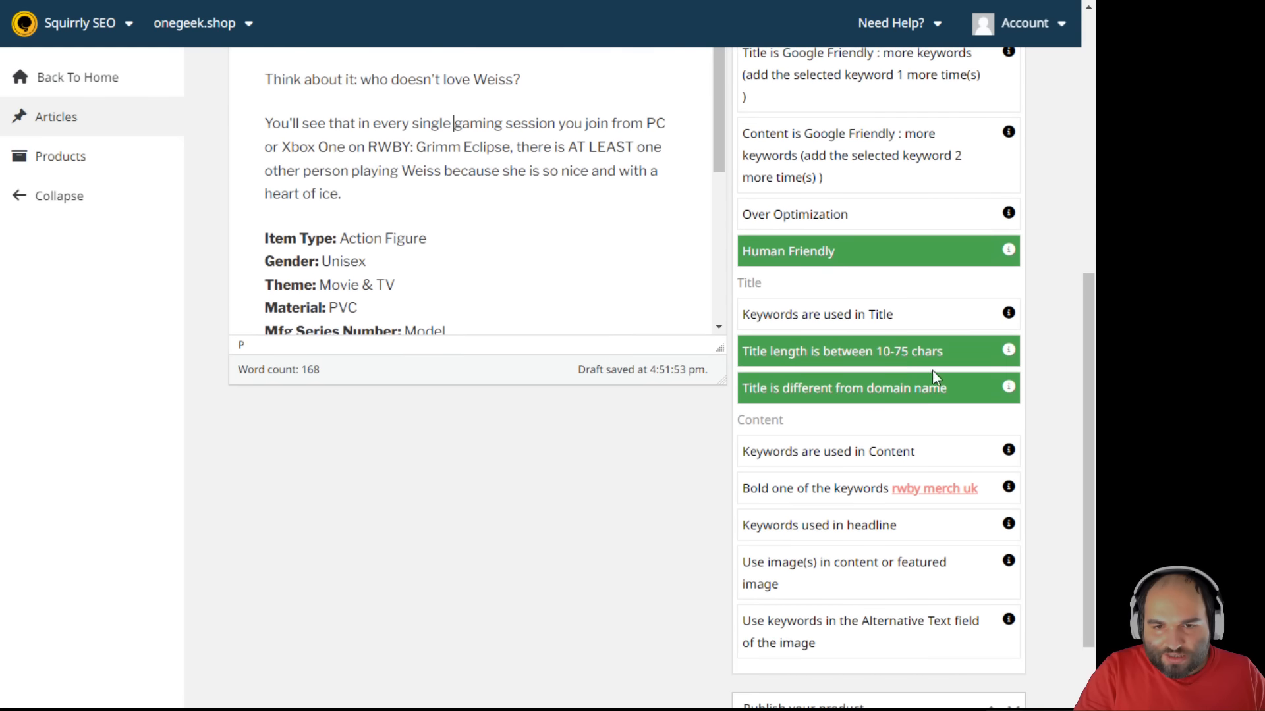
pyautogui.scroll(-1, 850, 373)
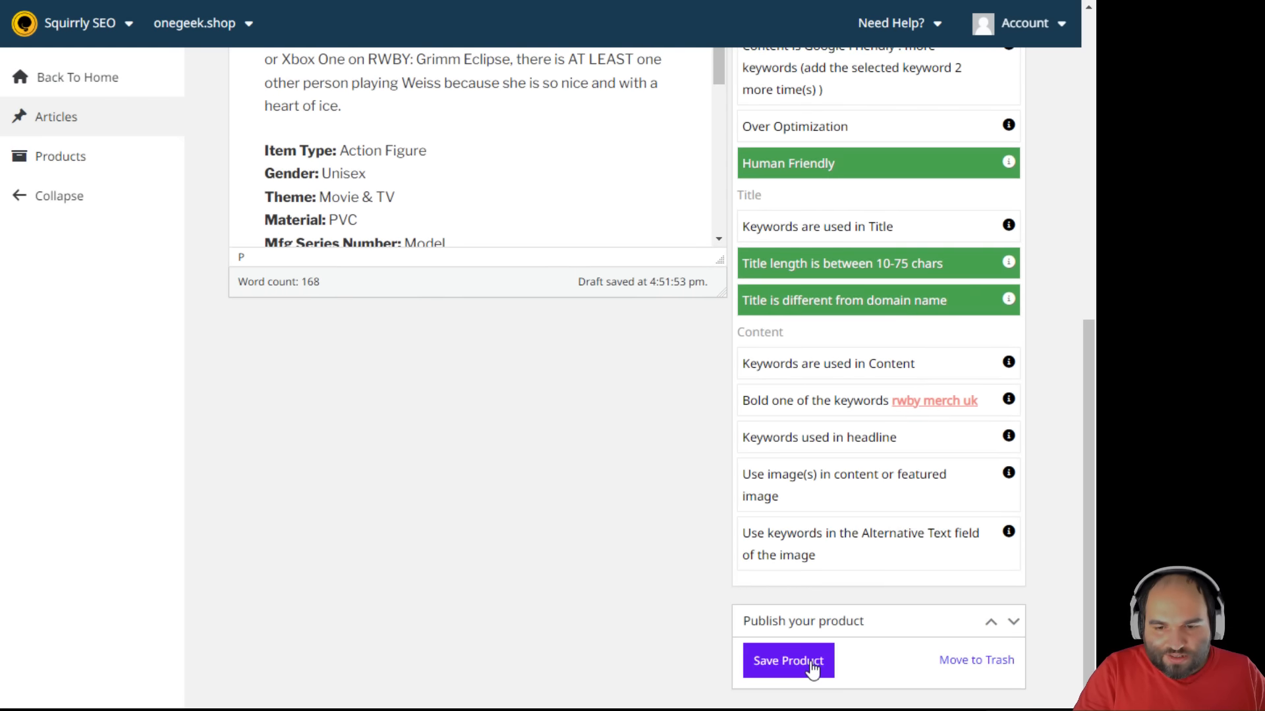
pyautogui.scroll(1, 812, 595)
pyautogui.scroll(6, 813, 595)
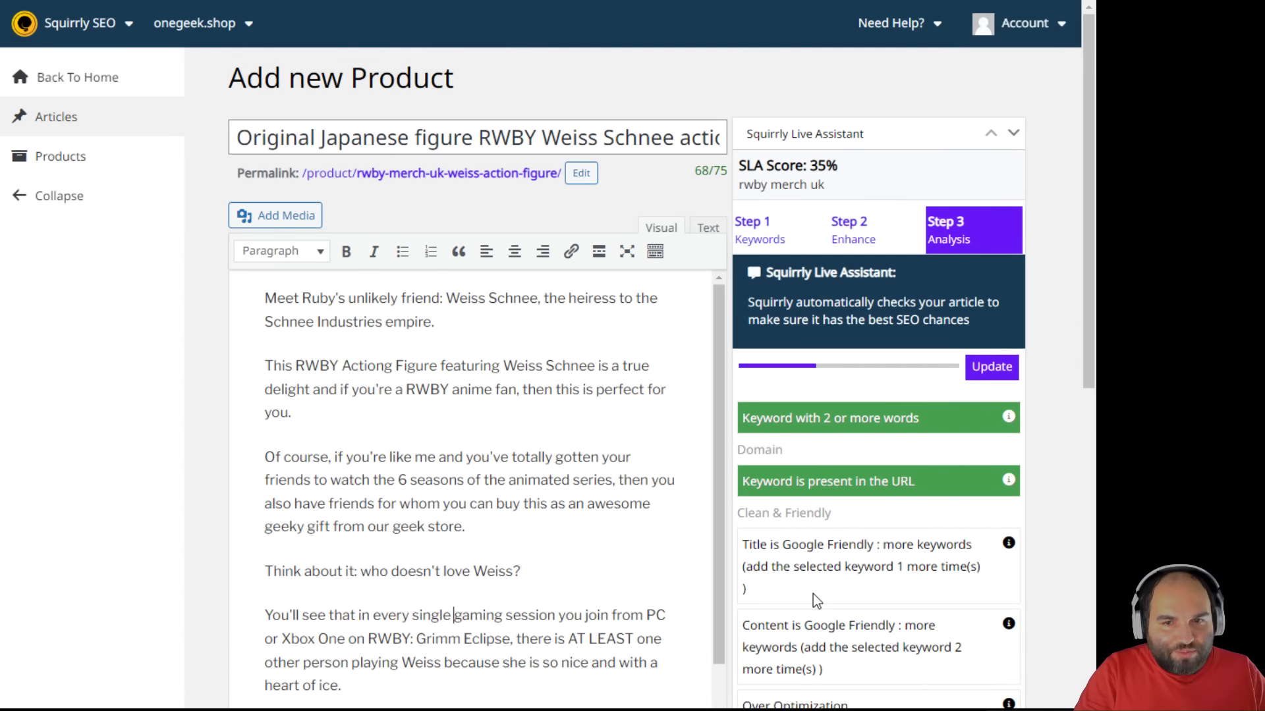
pyautogui.scroll(-6, 813, 594)
pyautogui.click(781, 660)
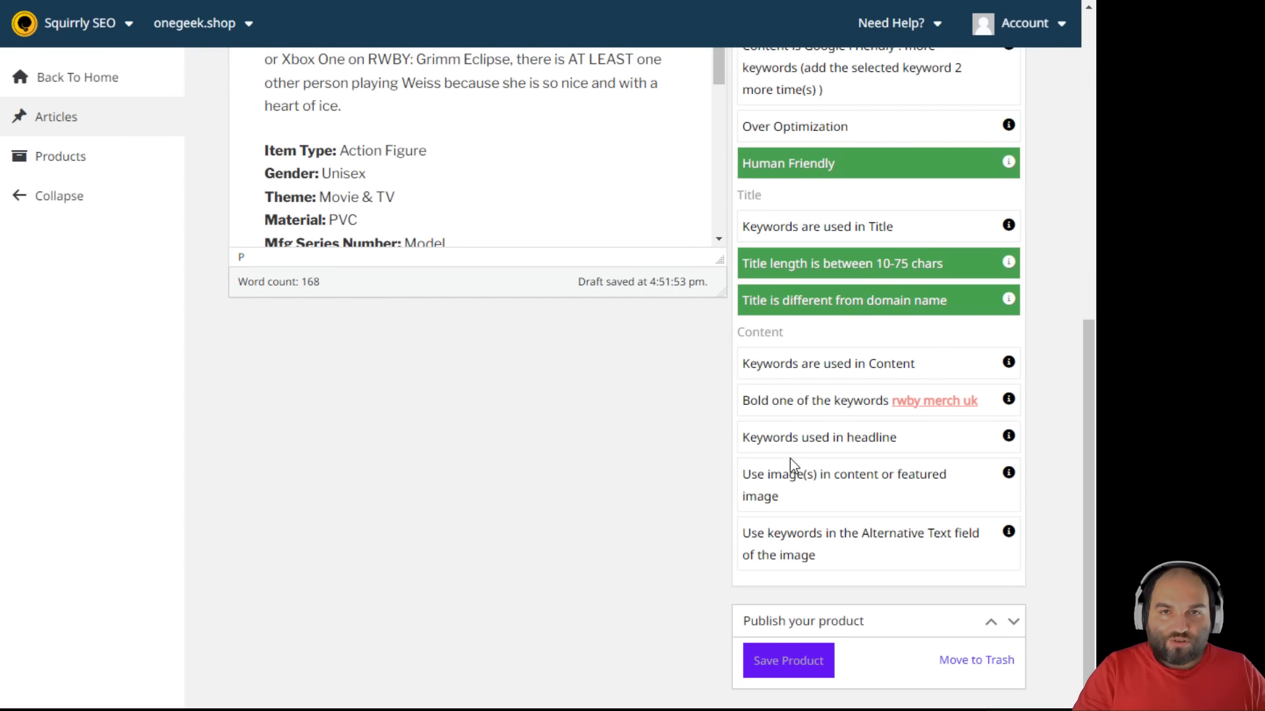
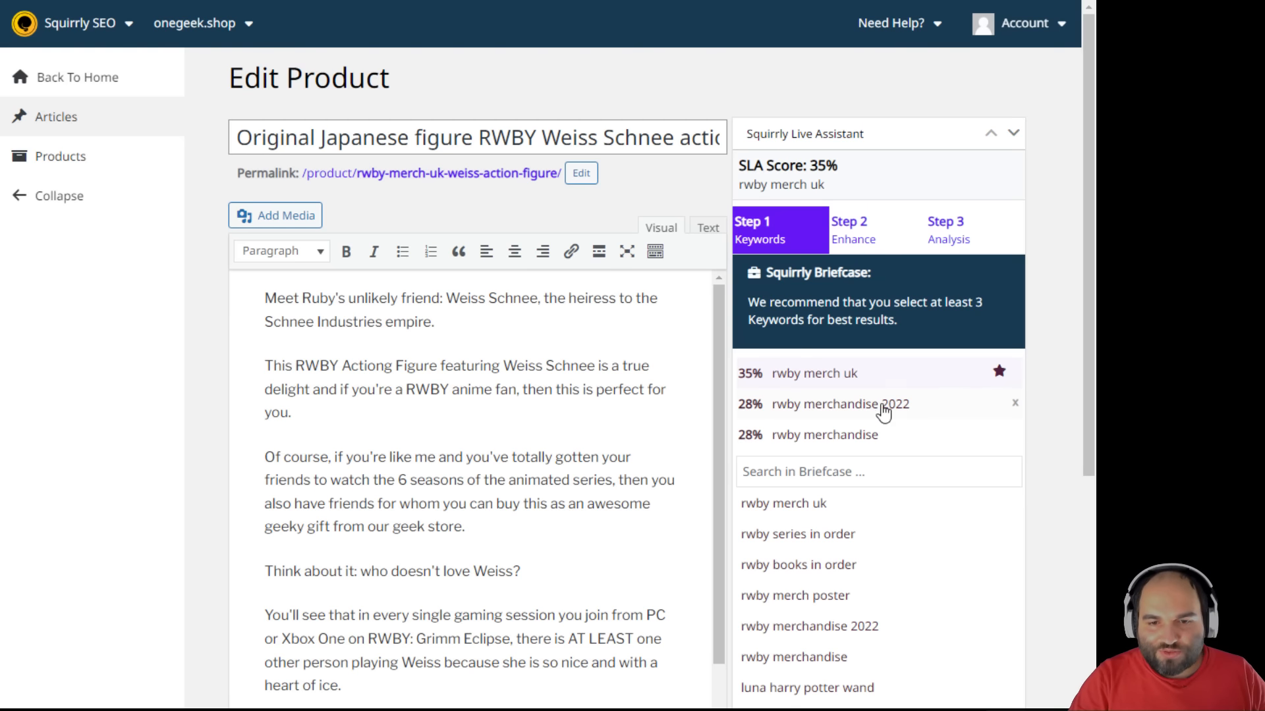
# - Star 'rwby merchandise 2022' as the main keyword and type it after 'Weiss' in the copy
pyautogui.click(627, 425)
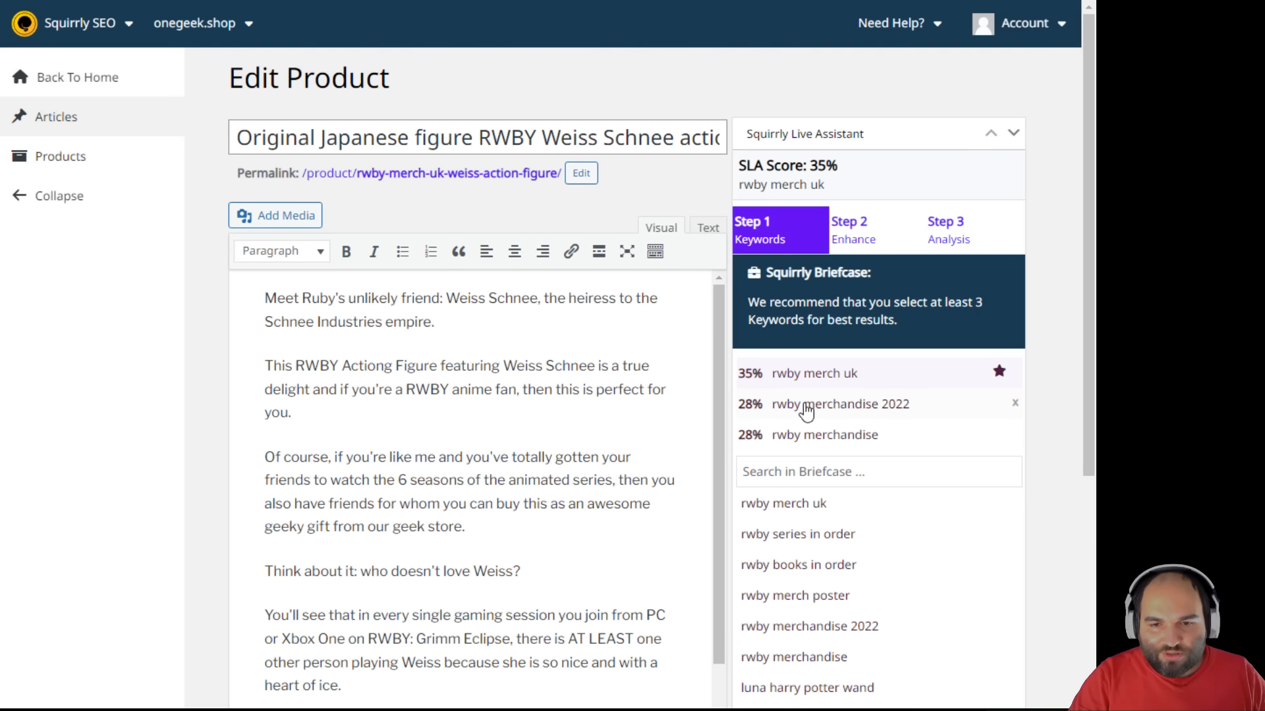
pyautogui.click(867, 408)
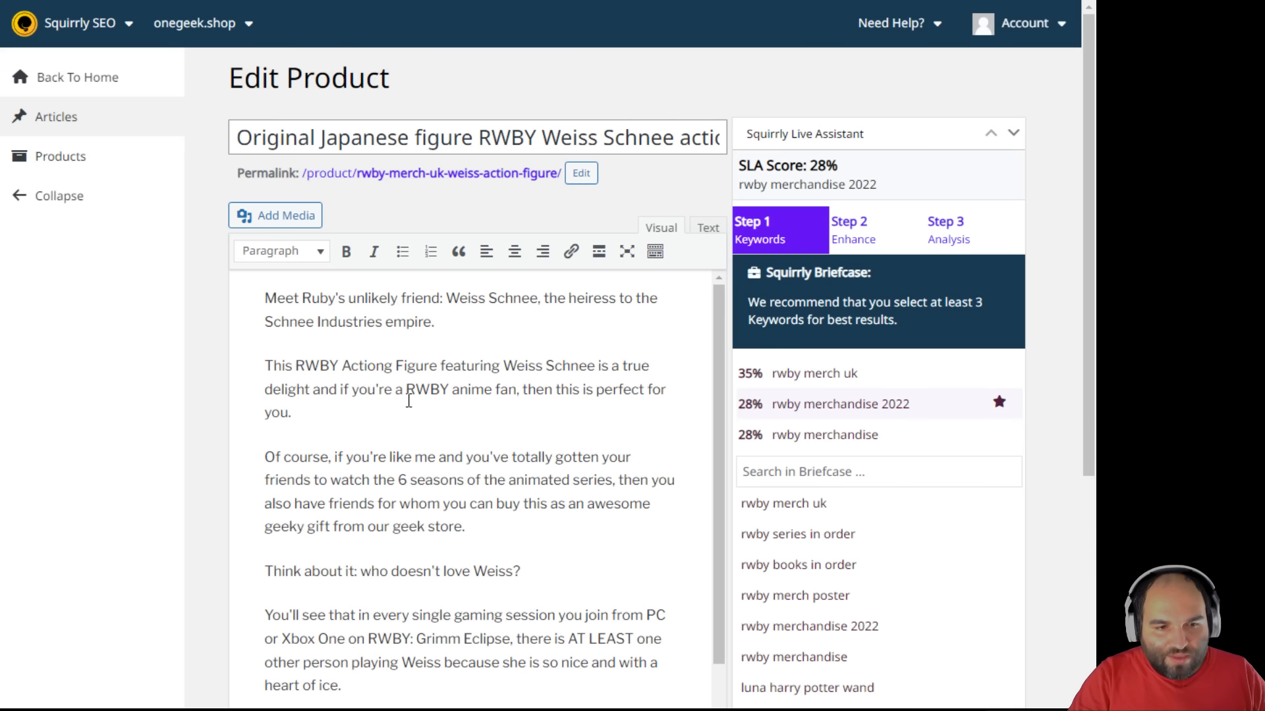
pyautogui.scroll(-3, 409, 400)
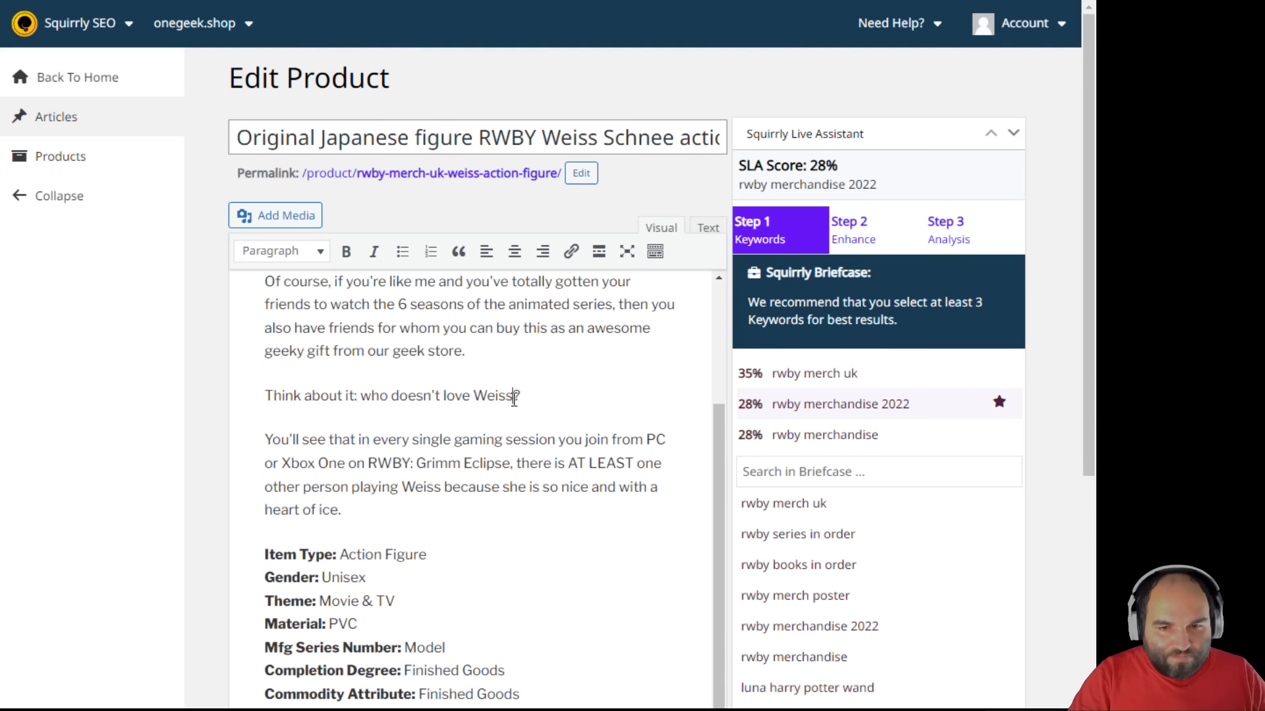
pyautogui.write('rwby ')
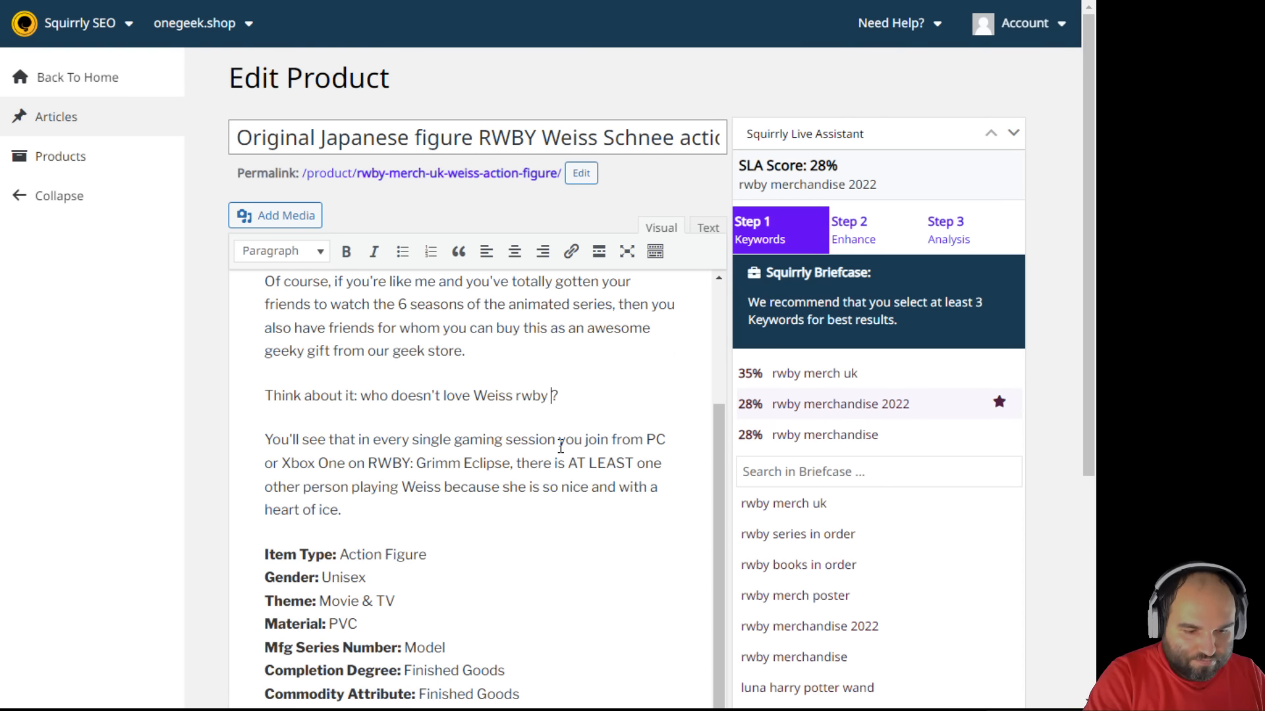
pyautogui.write('merchandise ')
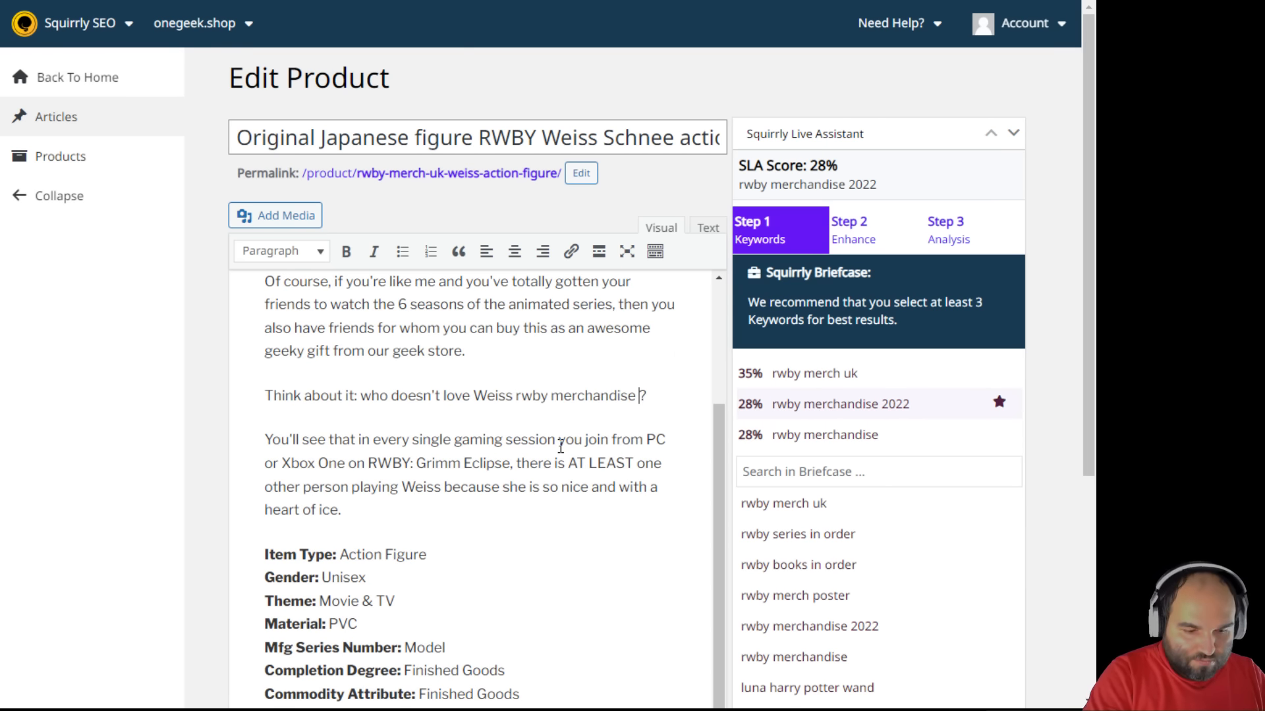
pyautogui.write('2022')
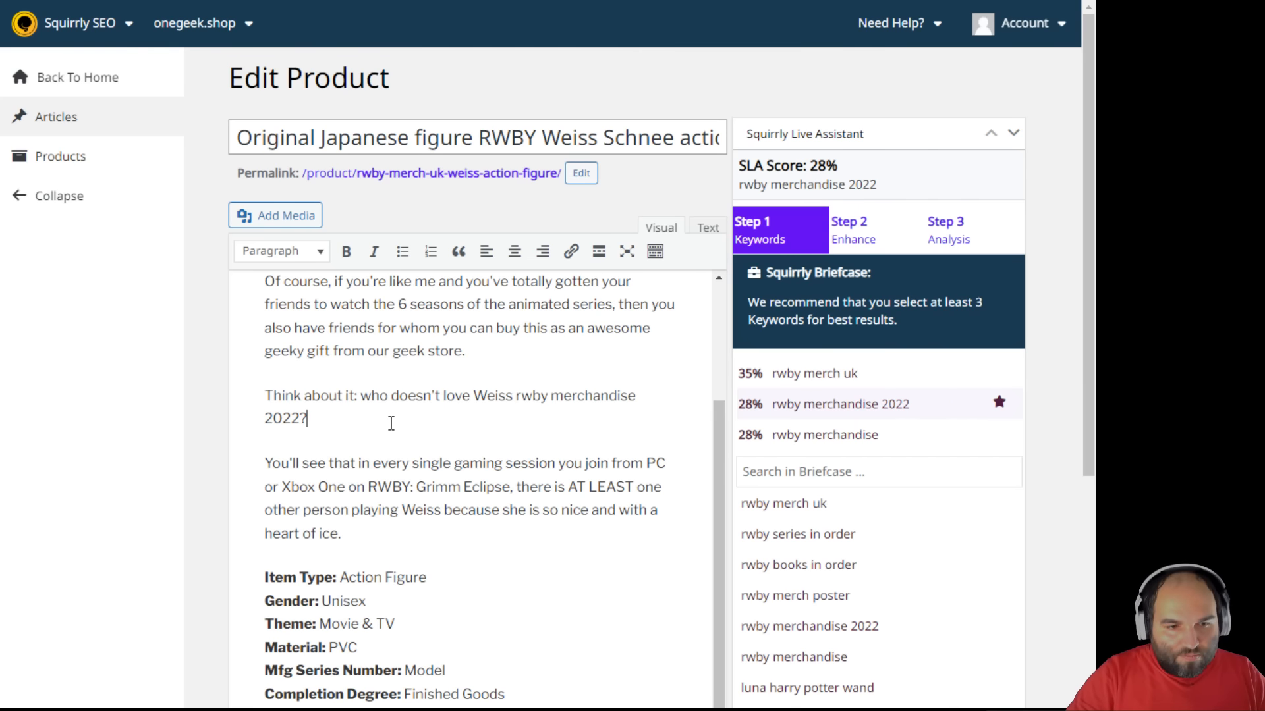
# - Make 'Think about it: who doesn't love Weiss rwby merchandise 2022?' a Heading 2, reaching 42%
pyautogui.moveTo(391, 423); pyautogui.dragTo(267, 402)
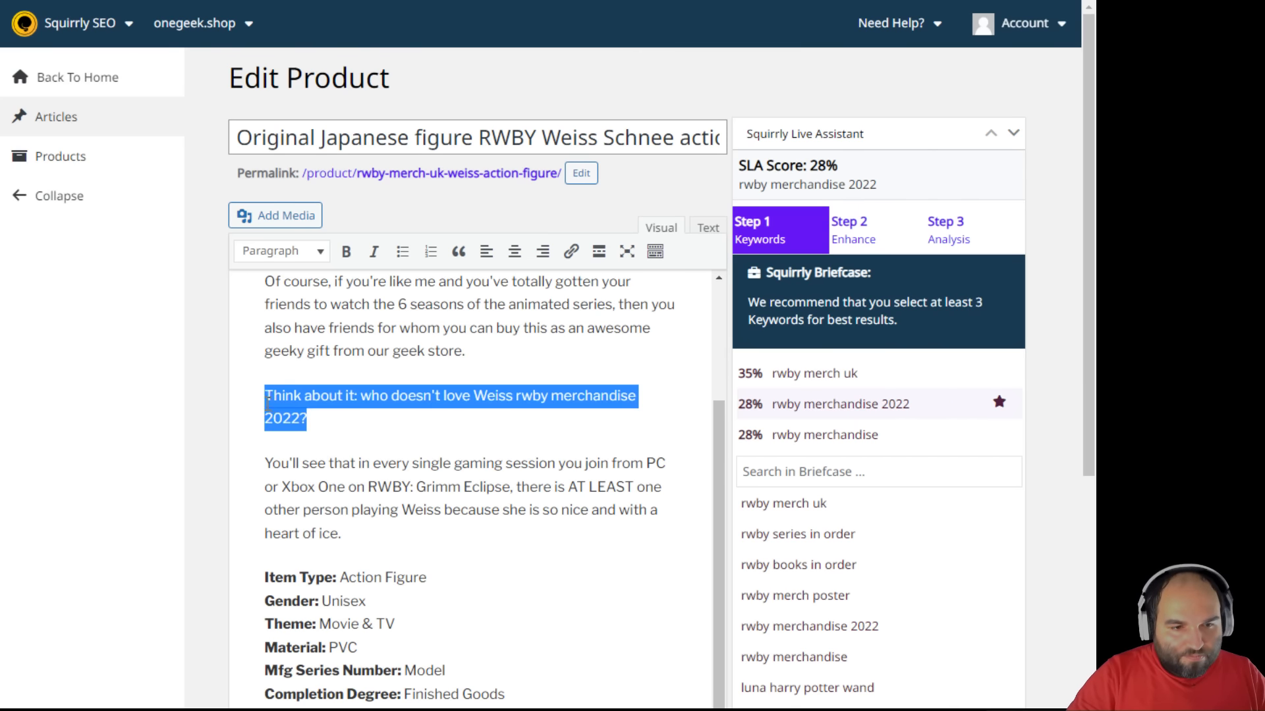
pyautogui.click(305, 254)
pyautogui.click(313, 341)
pyautogui.click(465, 464)
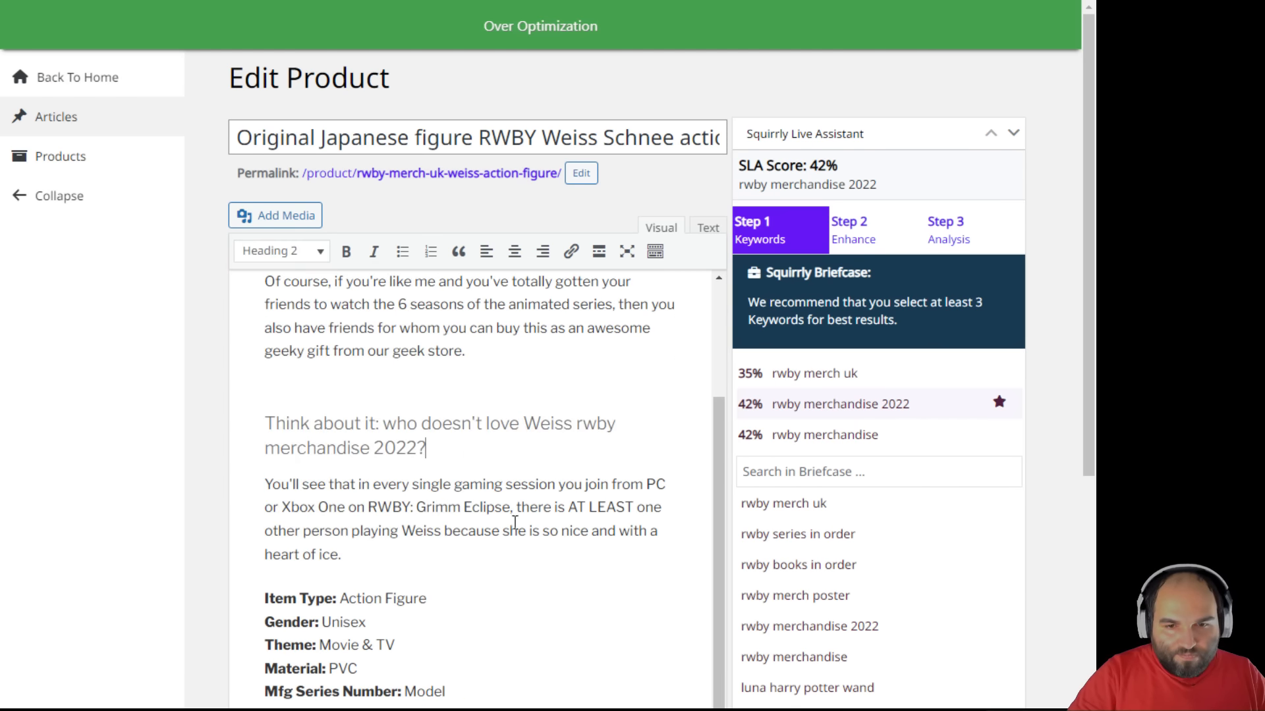
pyautogui.scroll(-1, 535, 537)
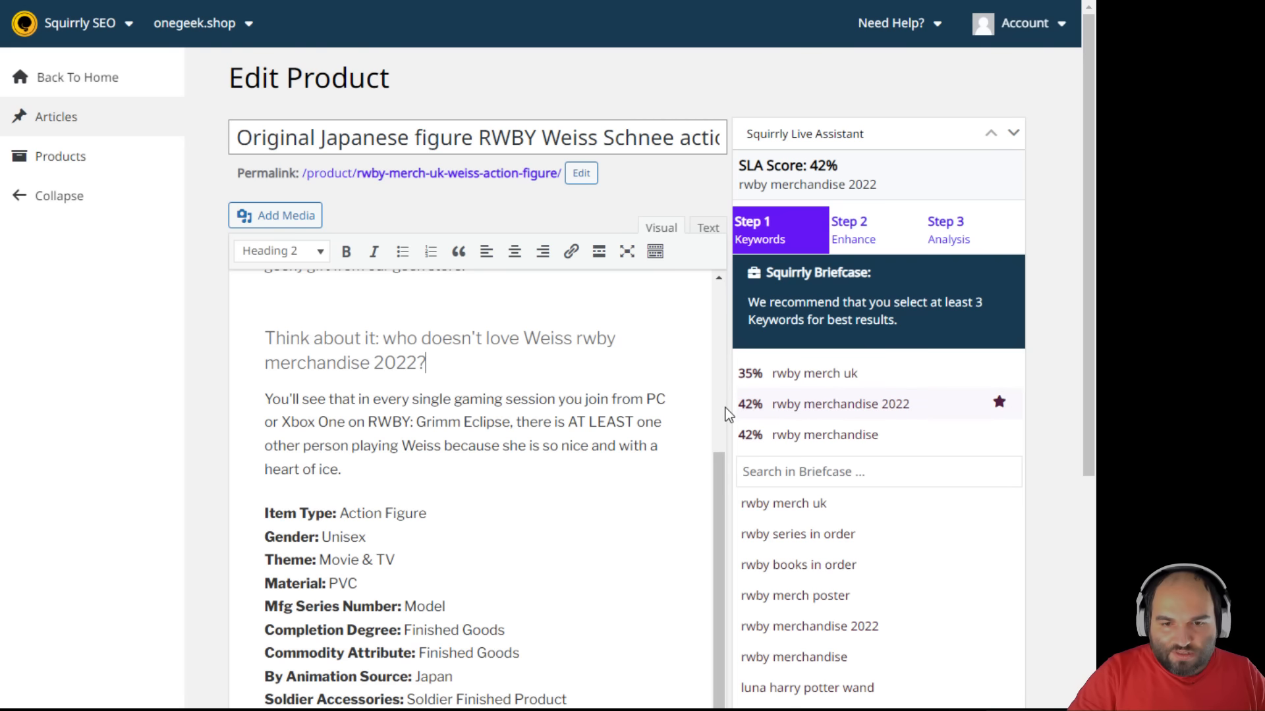
pyautogui.scroll(-5, 1052, 541)
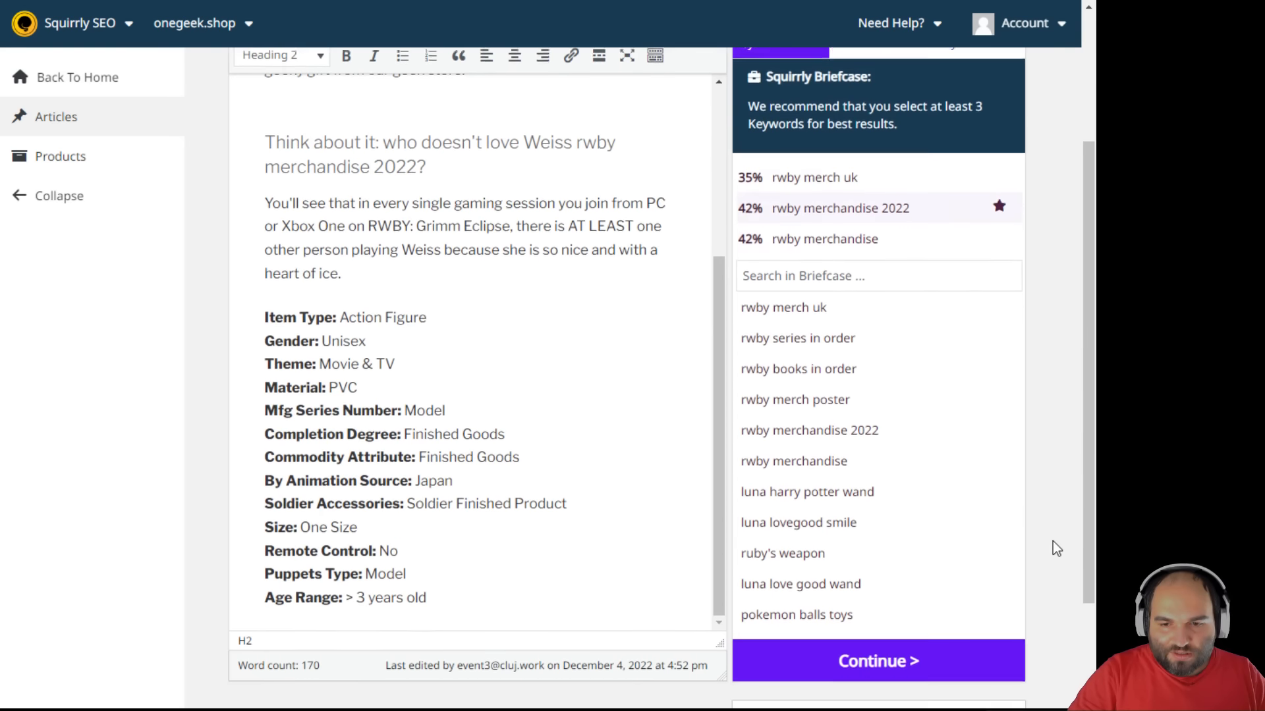
pyautogui.scroll(3, 1047, 530)
pyautogui.scroll(2, 1049, 530)
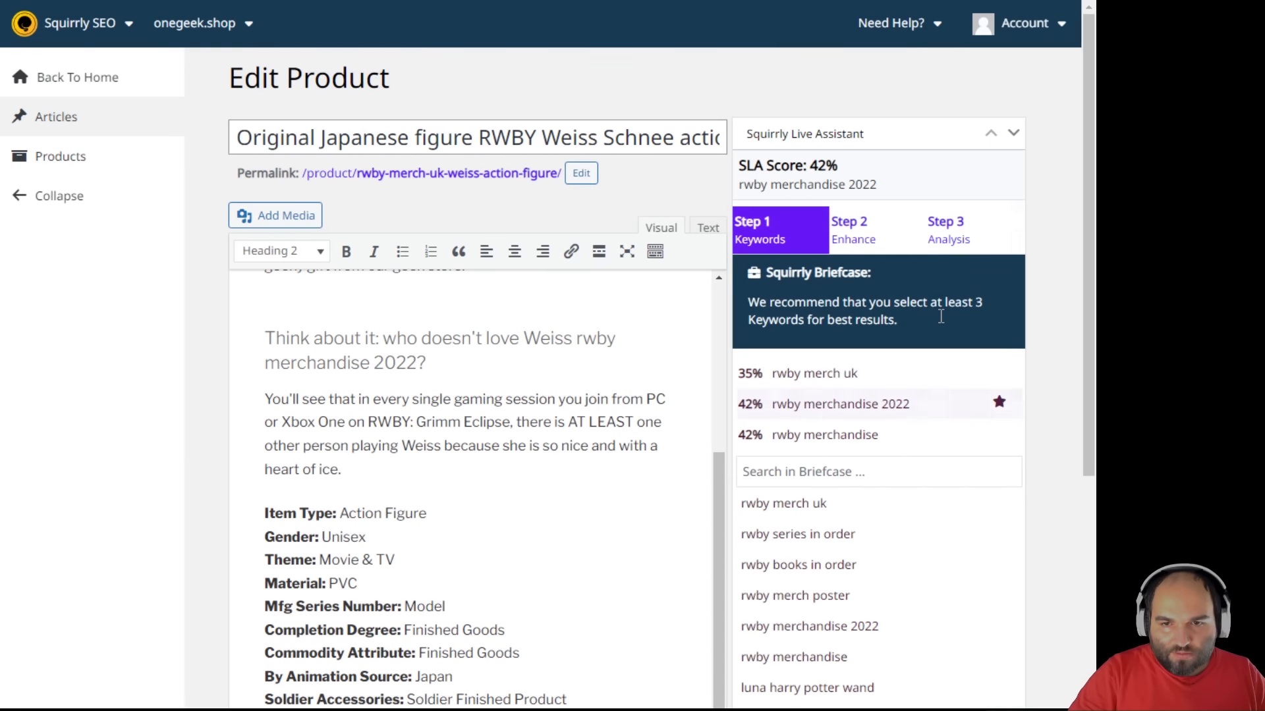
# - Review the Step 3 Analysis checks showing the 50% score for rwby merchandise 2022
pyautogui.click(953, 237)
pyautogui.moveTo(1009, 449)
pyautogui.scroll(-4, 1056, 572)
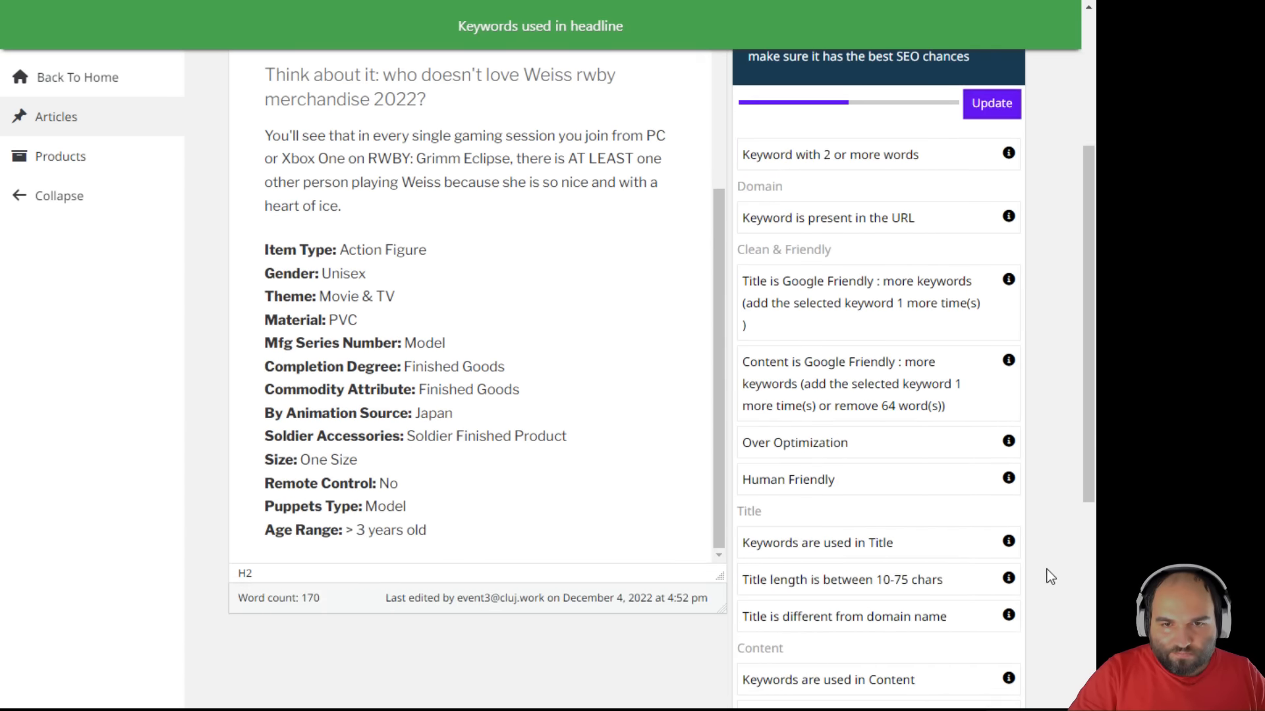
pyautogui.scroll(4, 1054, 573)
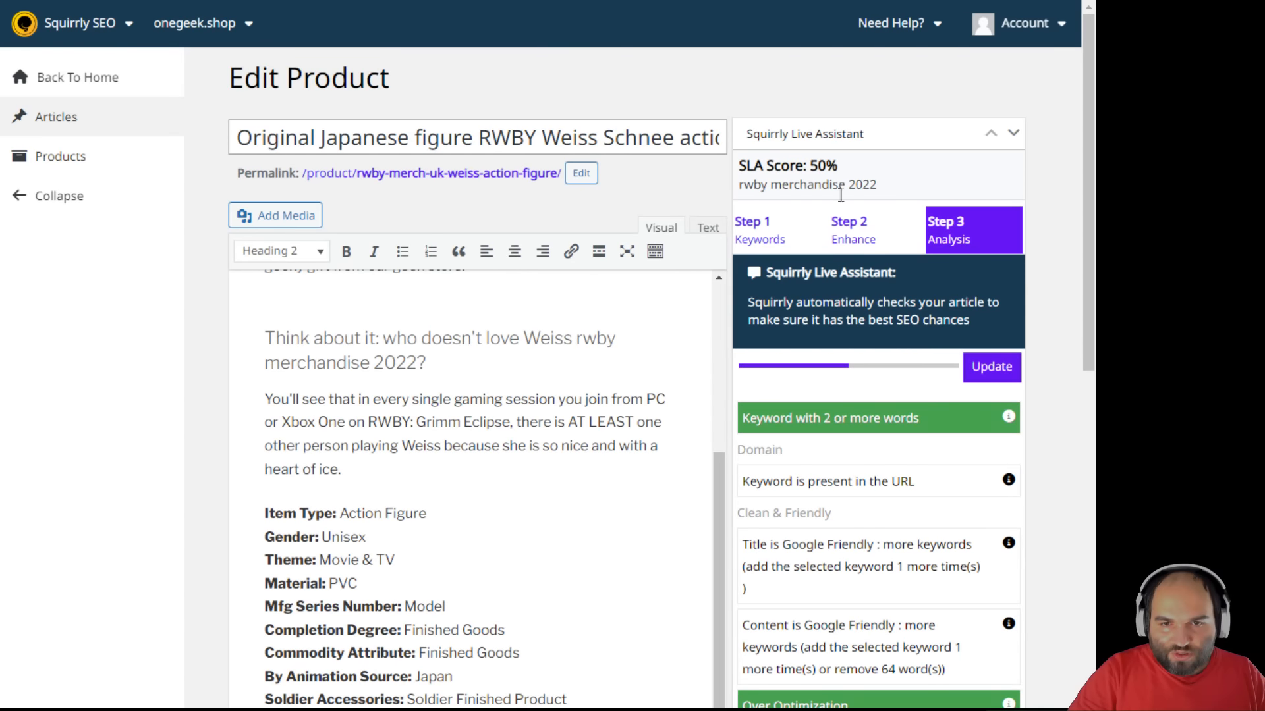
pyautogui.scroll(-10, 881, 479)
pyautogui.scroll(10, 881, 479)
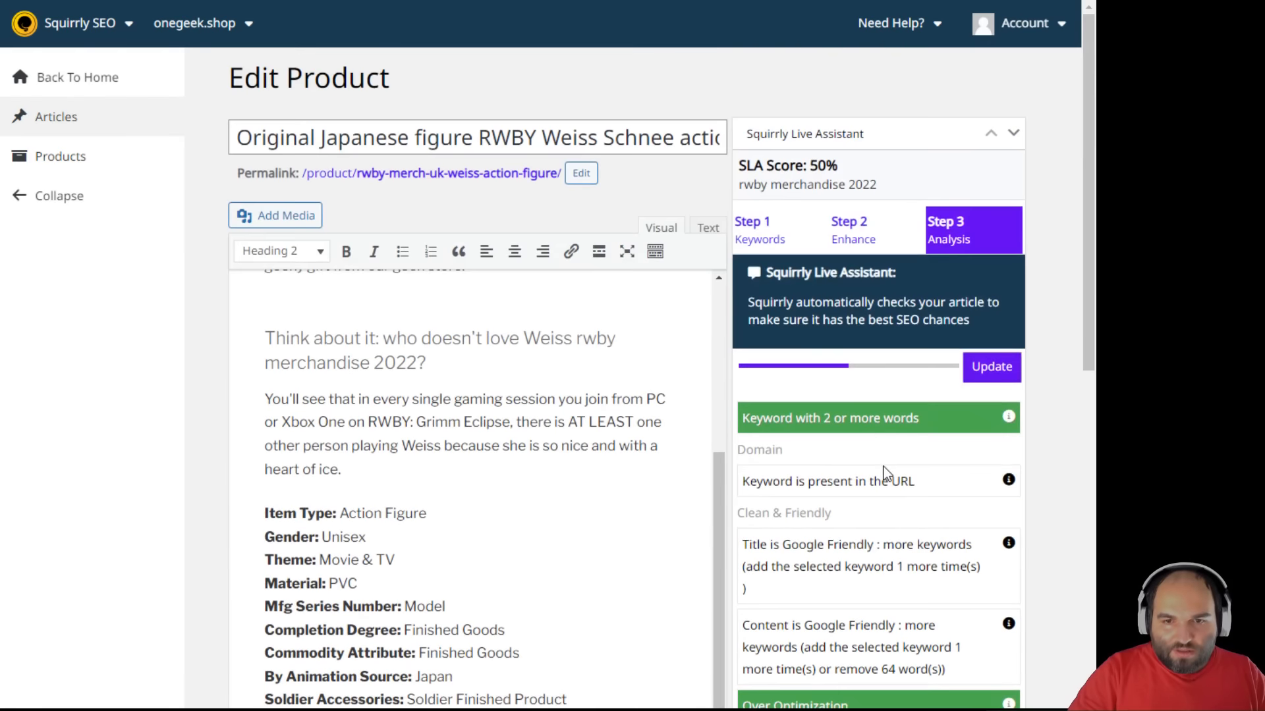
# - Return to Step 1 Keywords, then go back to the Squirrly home dashboard
pyautogui.click(764, 235)
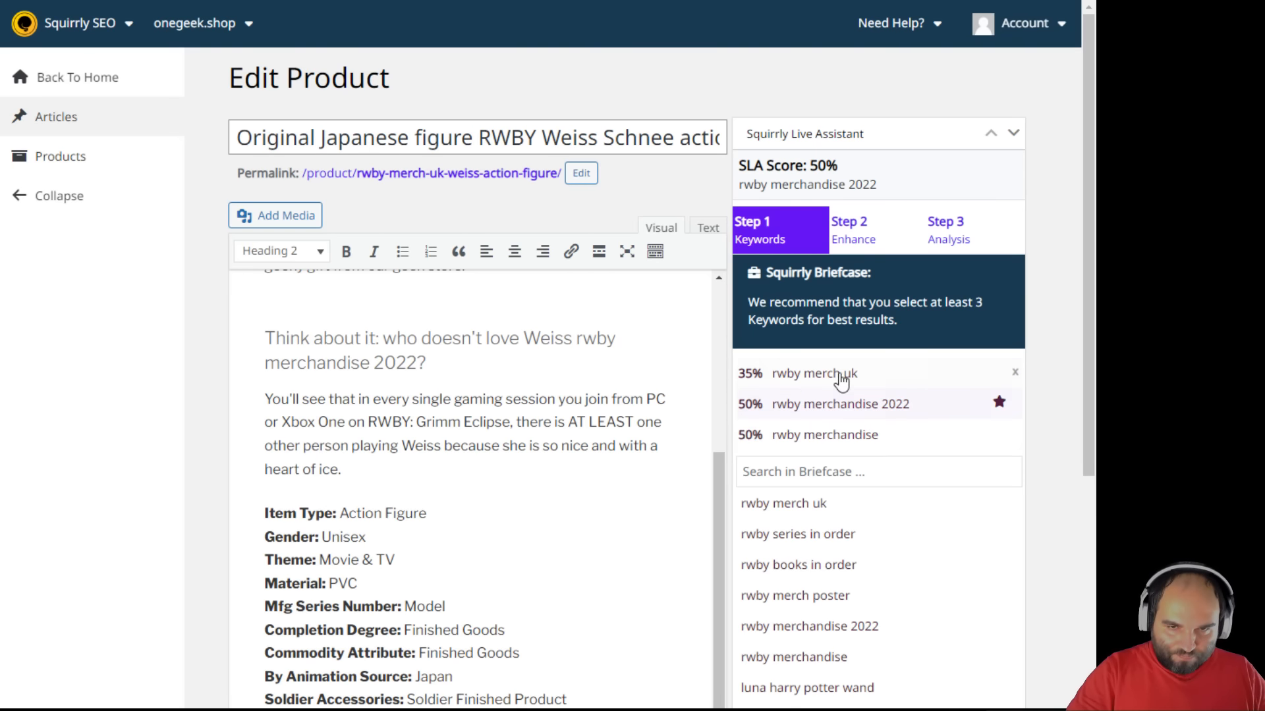
pyautogui.scroll(4, 542, 513)
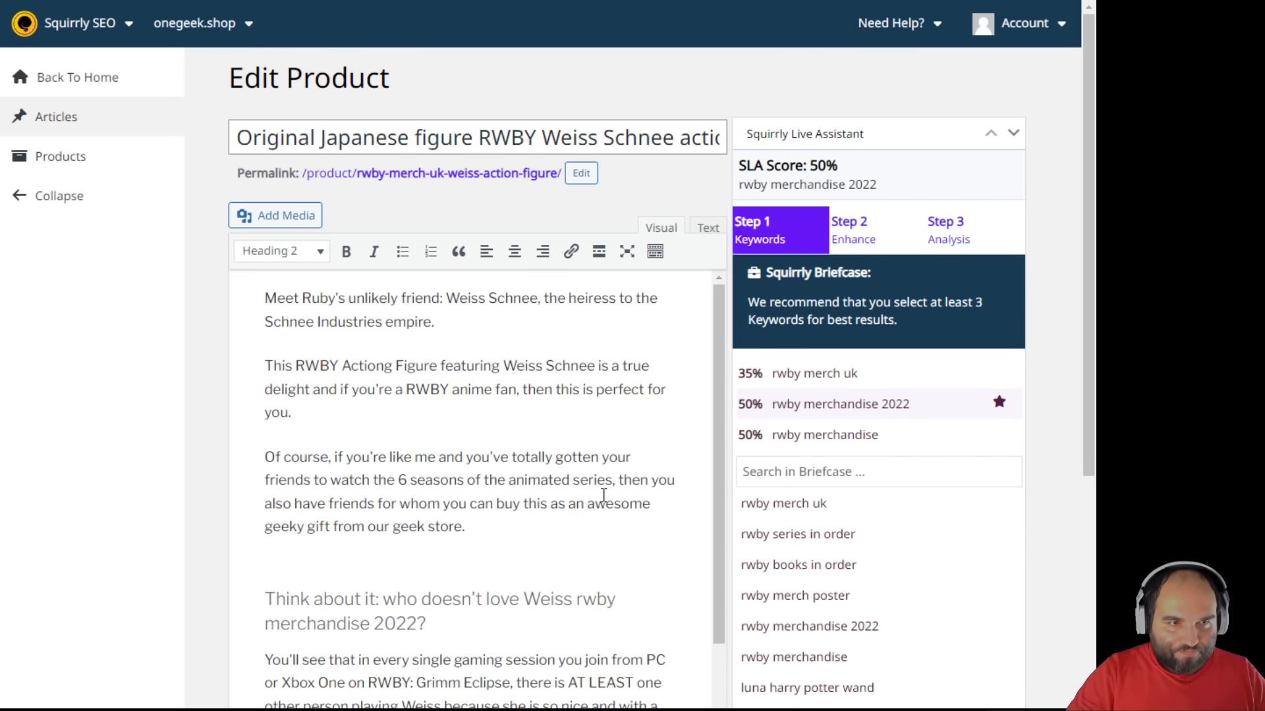
pyautogui.click(77, 78)
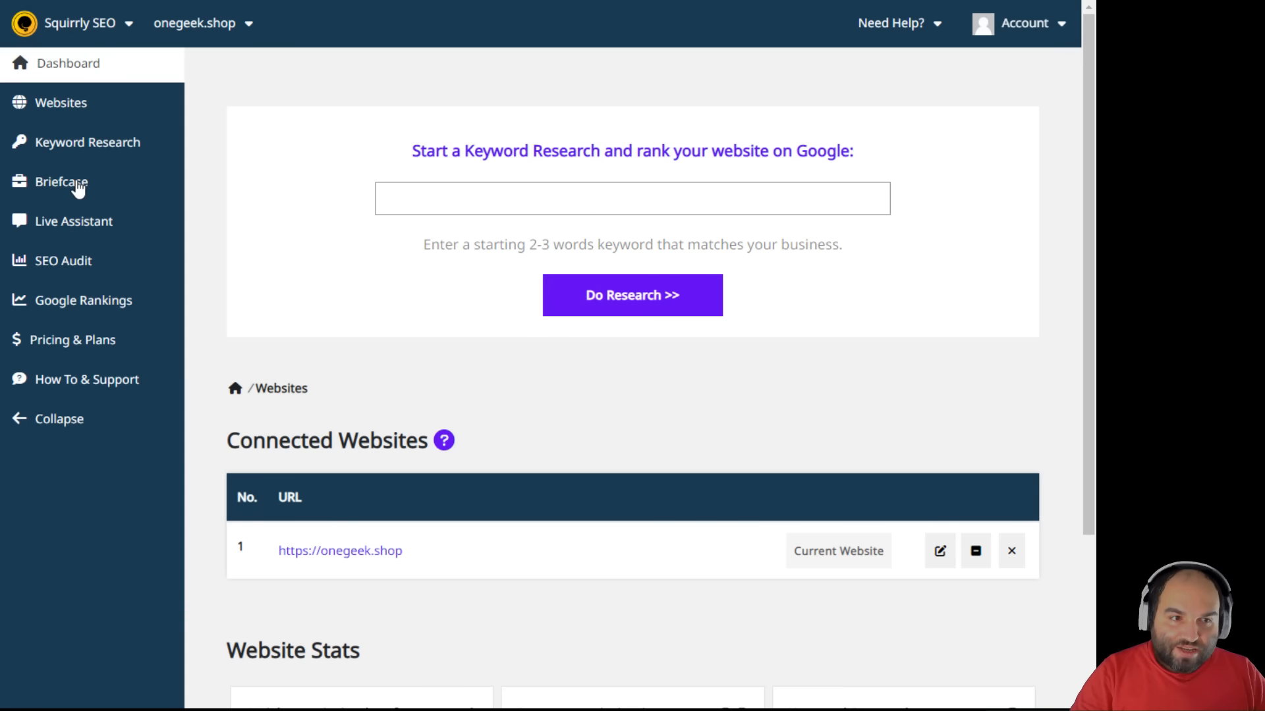
# - Open the SEO Audits overview and tick the latest audit entry in Audit History
pyautogui.click(82, 262)
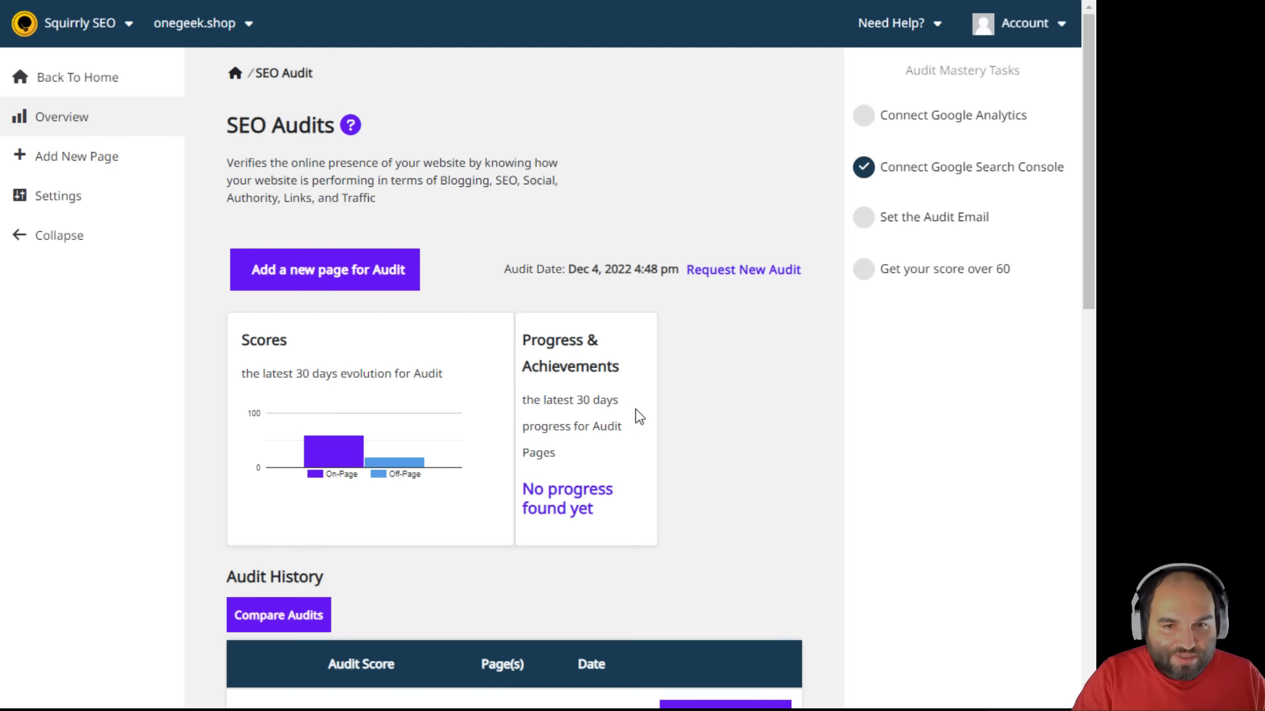
pyautogui.scroll(-5, 692, 415)
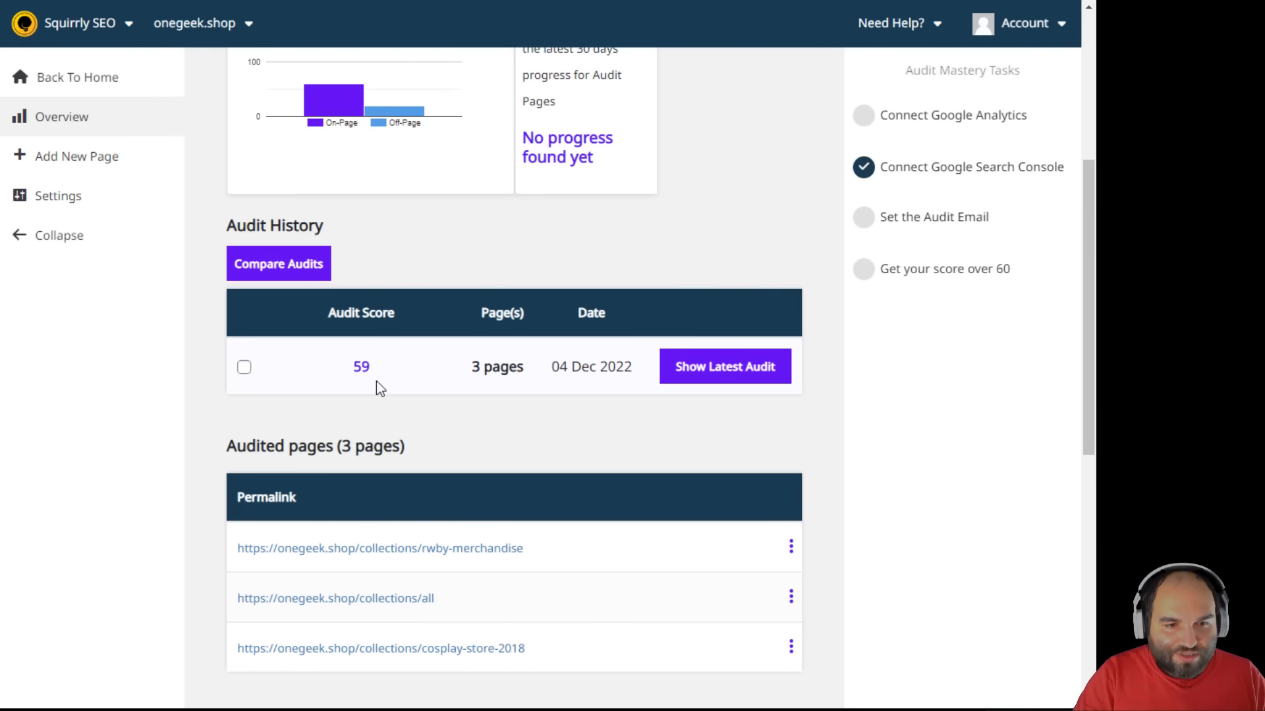
pyautogui.click(245, 369)
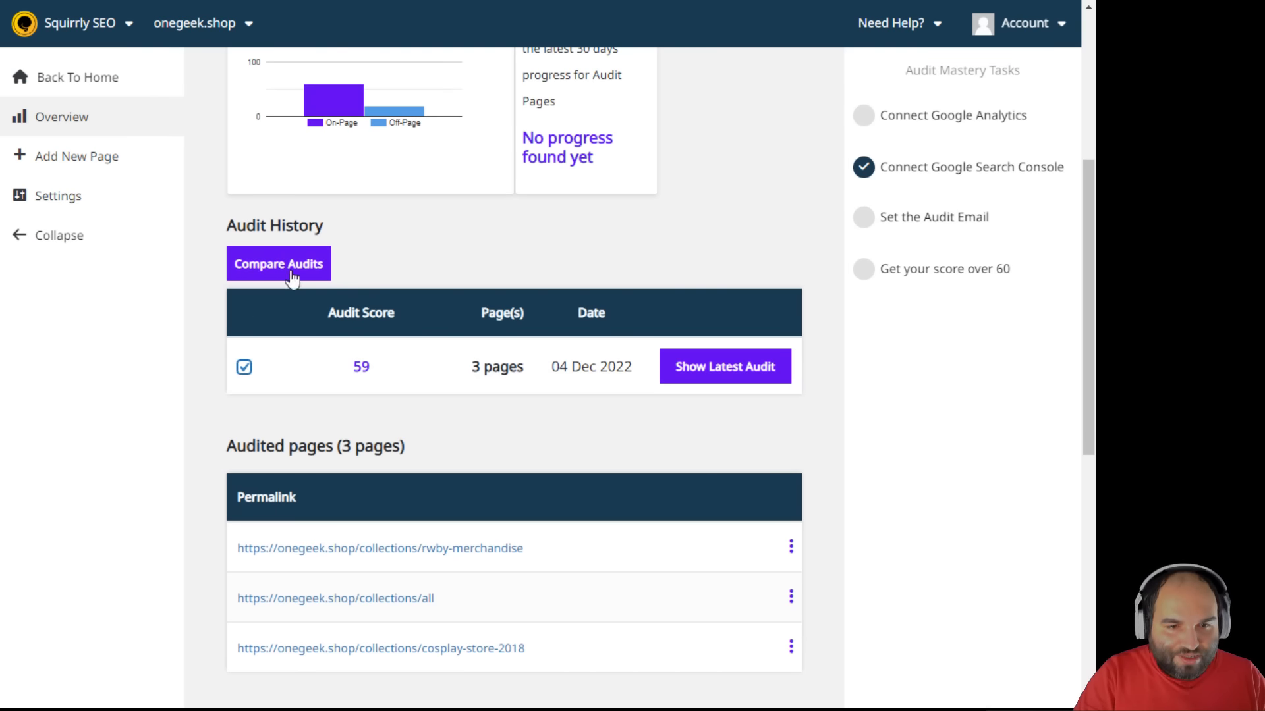
pyautogui.click(245, 367)
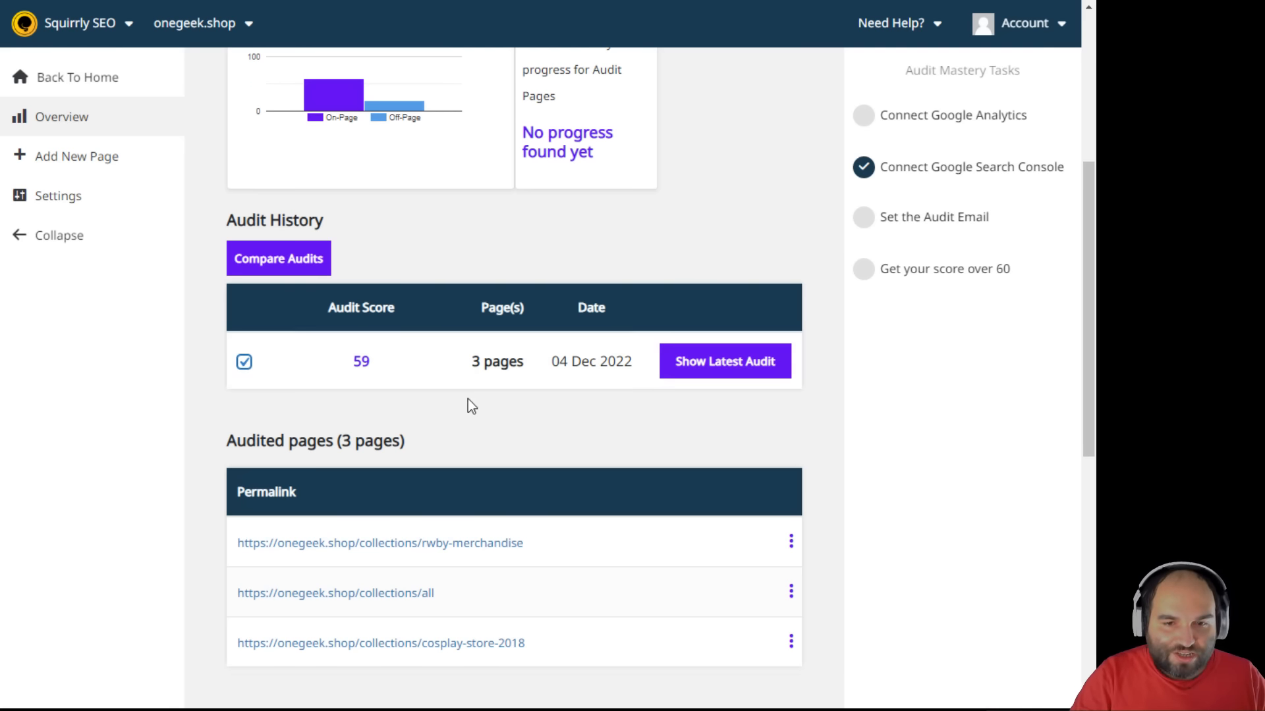
# - Untick the 04 Dec 2022 audit with score 59 in the Audit History table
pyautogui.scroll(-2, 586, 423)
pyautogui.scroll(5, 260, 522)
pyautogui.scroll(2, 705, 560)
pyautogui.scroll(-4, 290, 613)
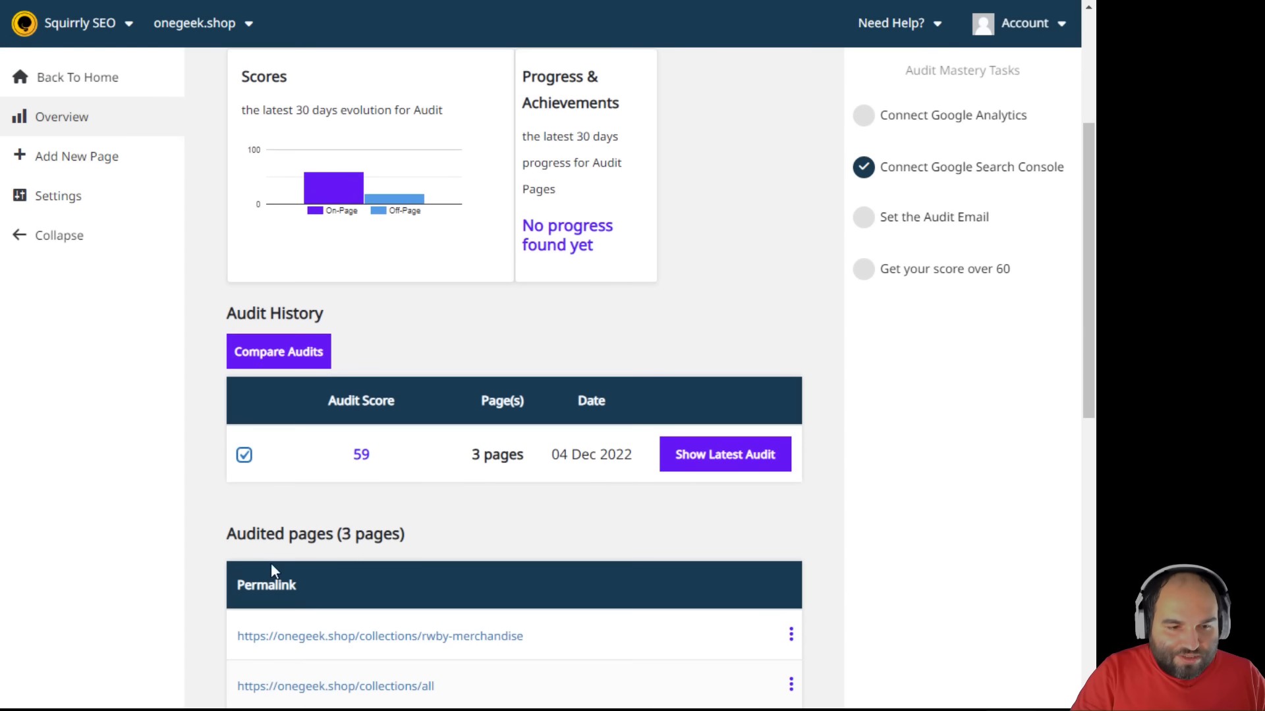
pyautogui.click(243, 456)
pyautogui.scroll(4, 321, 501)
pyautogui.moveTo(394, 457)
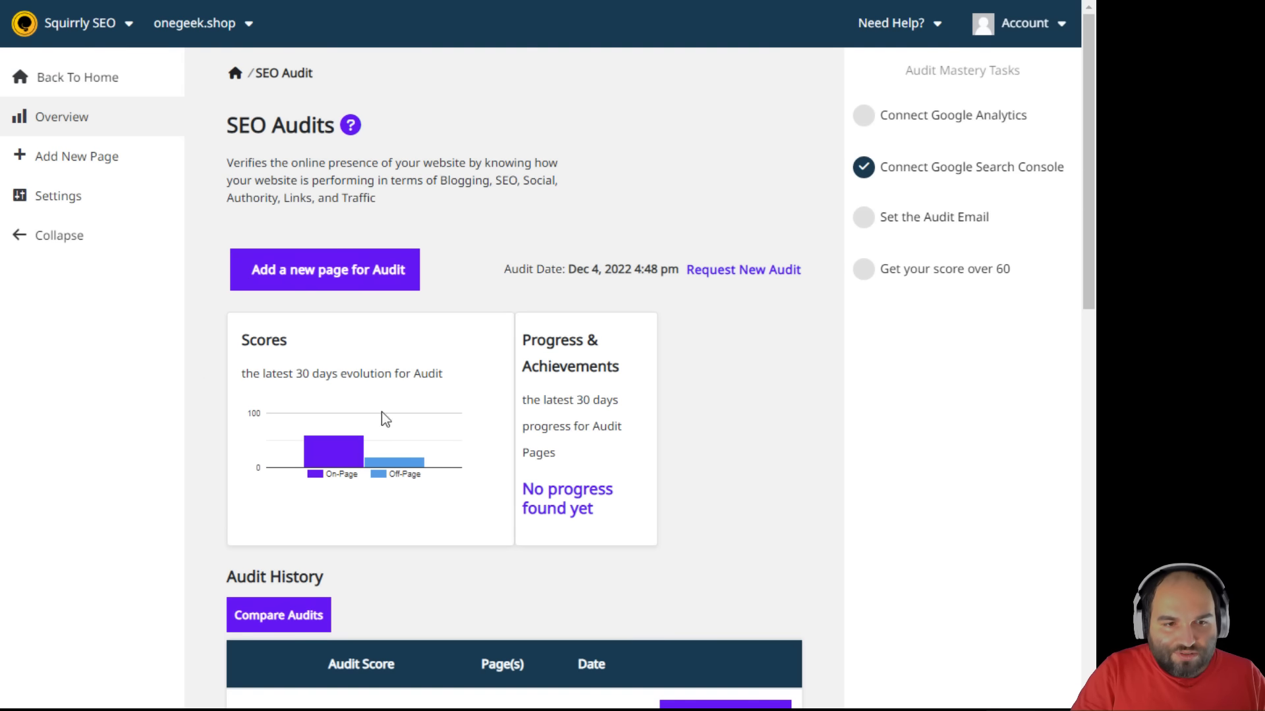
pyautogui.scroll(-6, 378, 441)
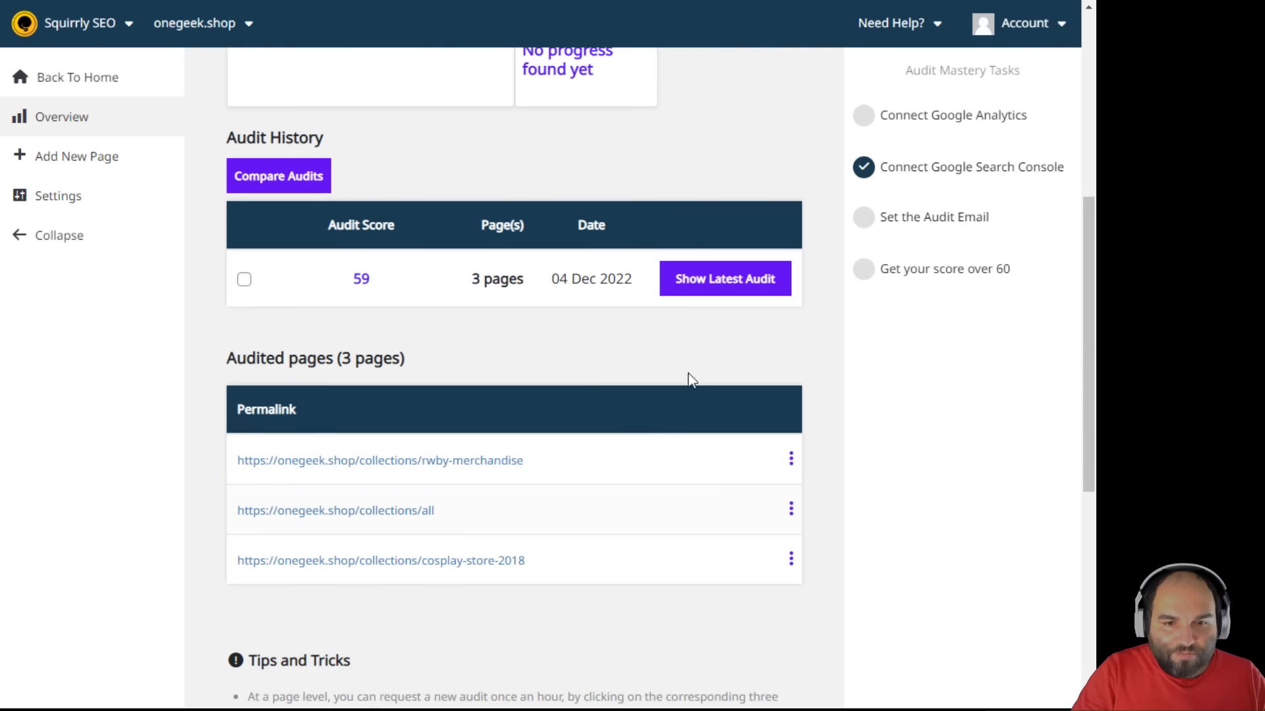
# - Open the latest audit details (score 59) and review the Blogging content optimization result
pyautogui.click(716, 280)
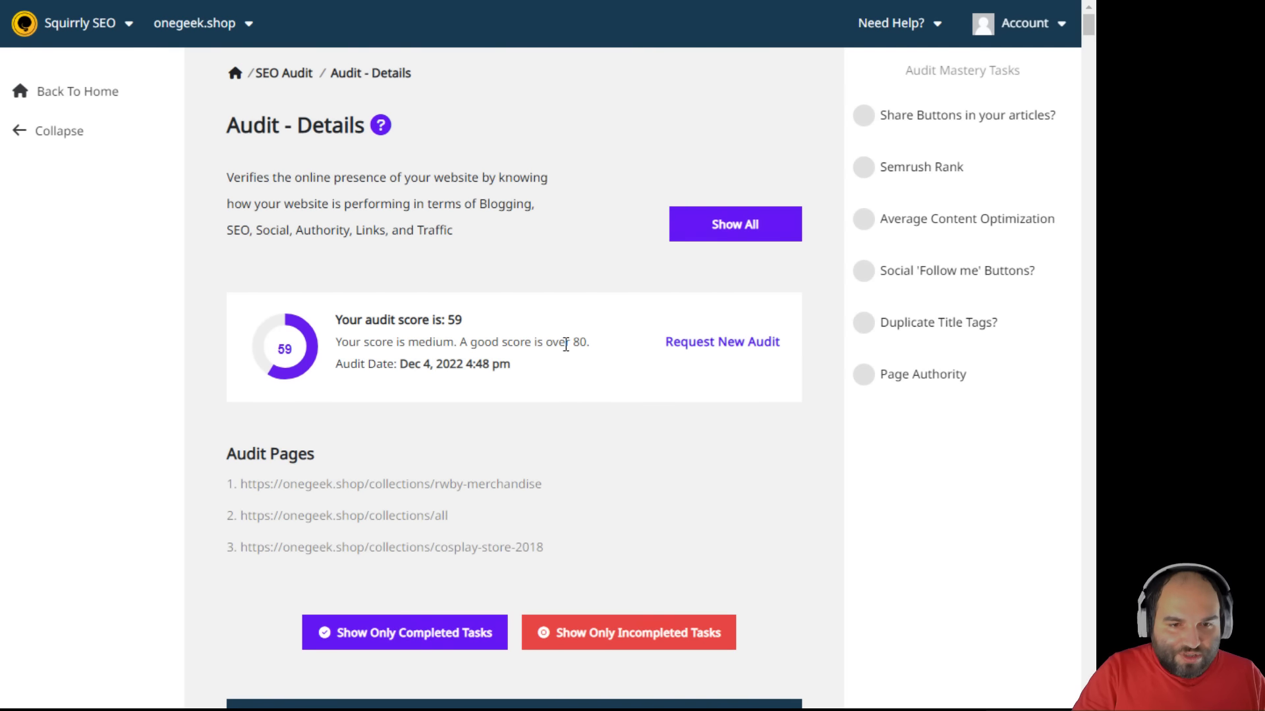
pyautogui.moveTo(603, 344); pyautogui.dragTo(334, 319)
pyautogui.click(436, 370)
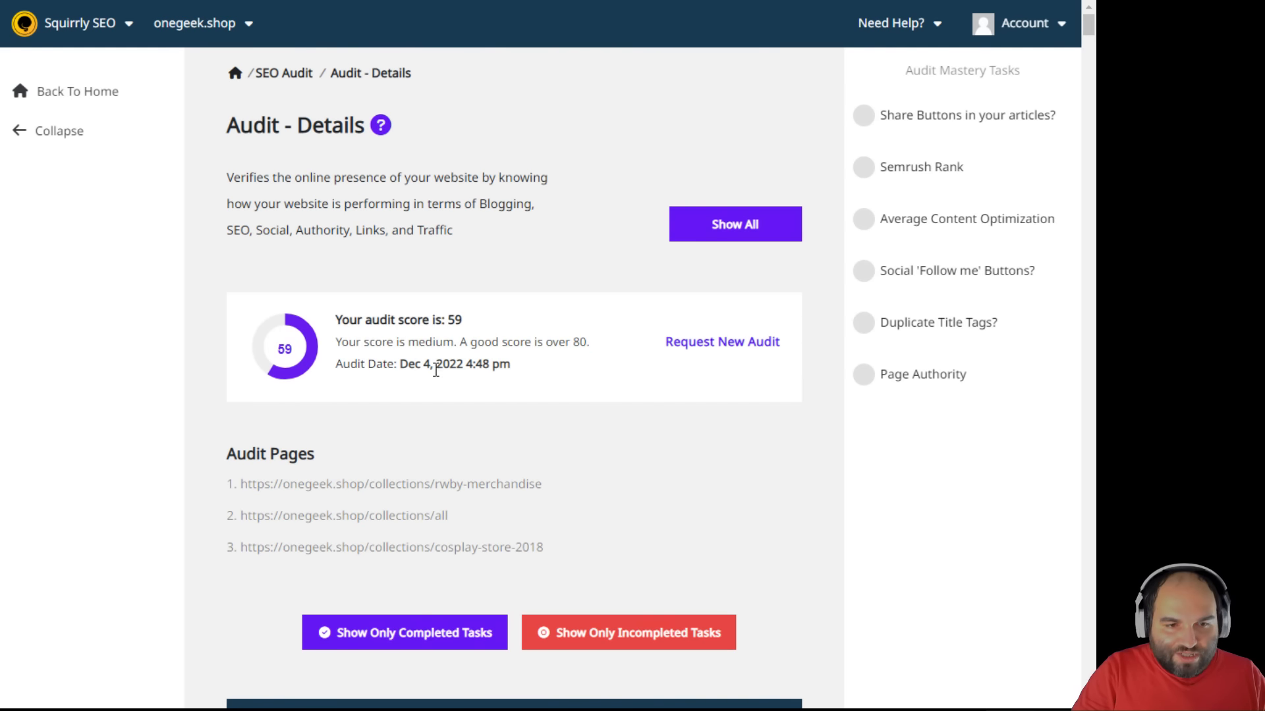
pyautogui.scroll(-6, 545, 459)
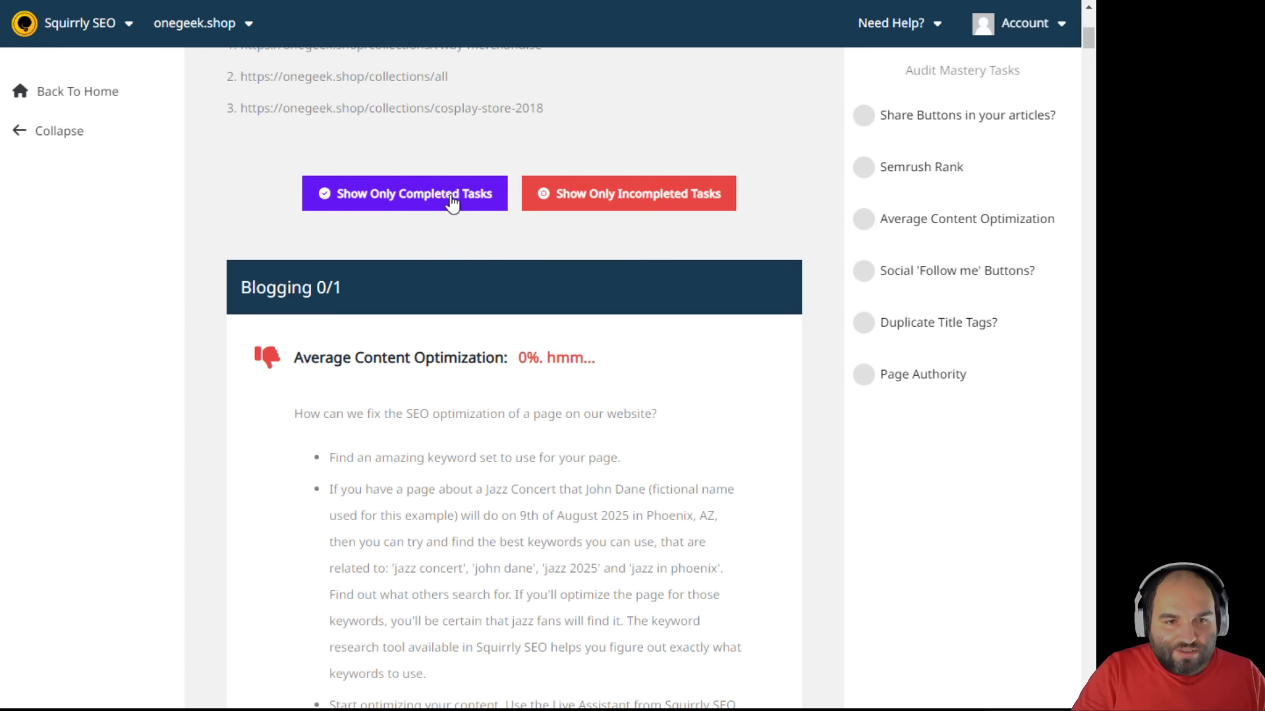
pyautogui.scroll(-4, 662, 398)
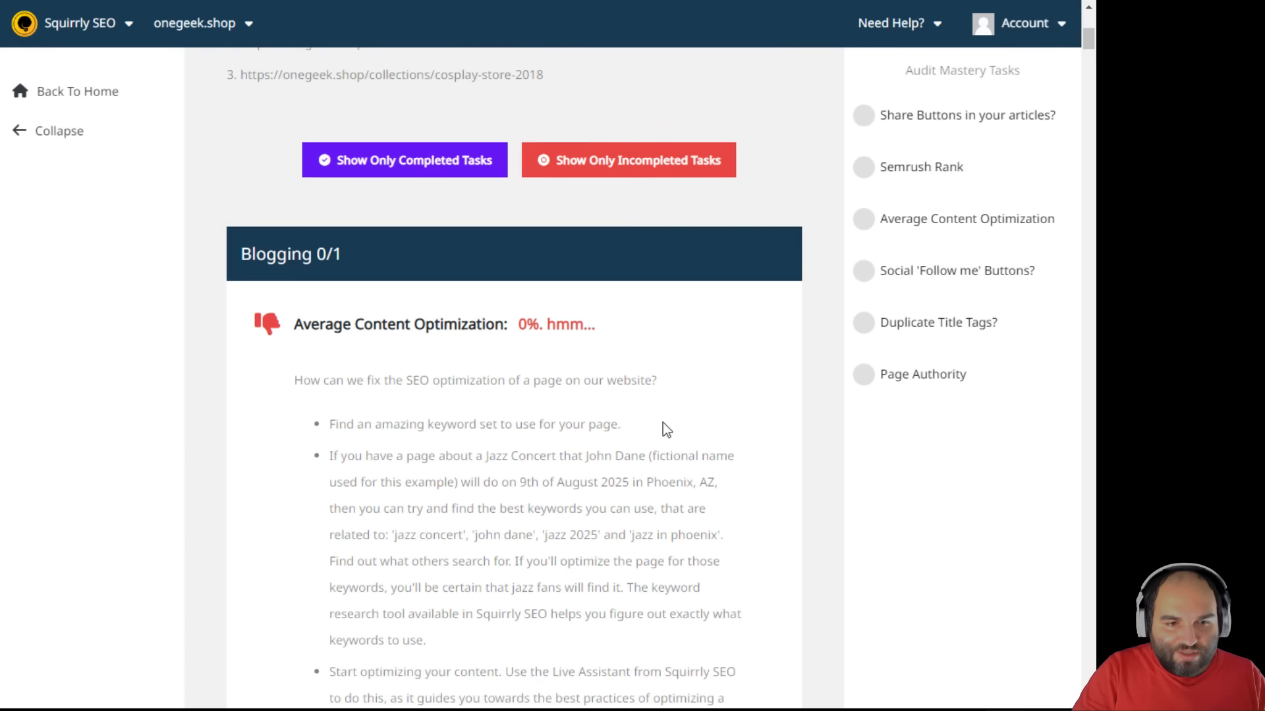
pyautogui.moveTo(354, 94); pyautogui.dragTo(595, 96)
pyautogui.click(599, 389)
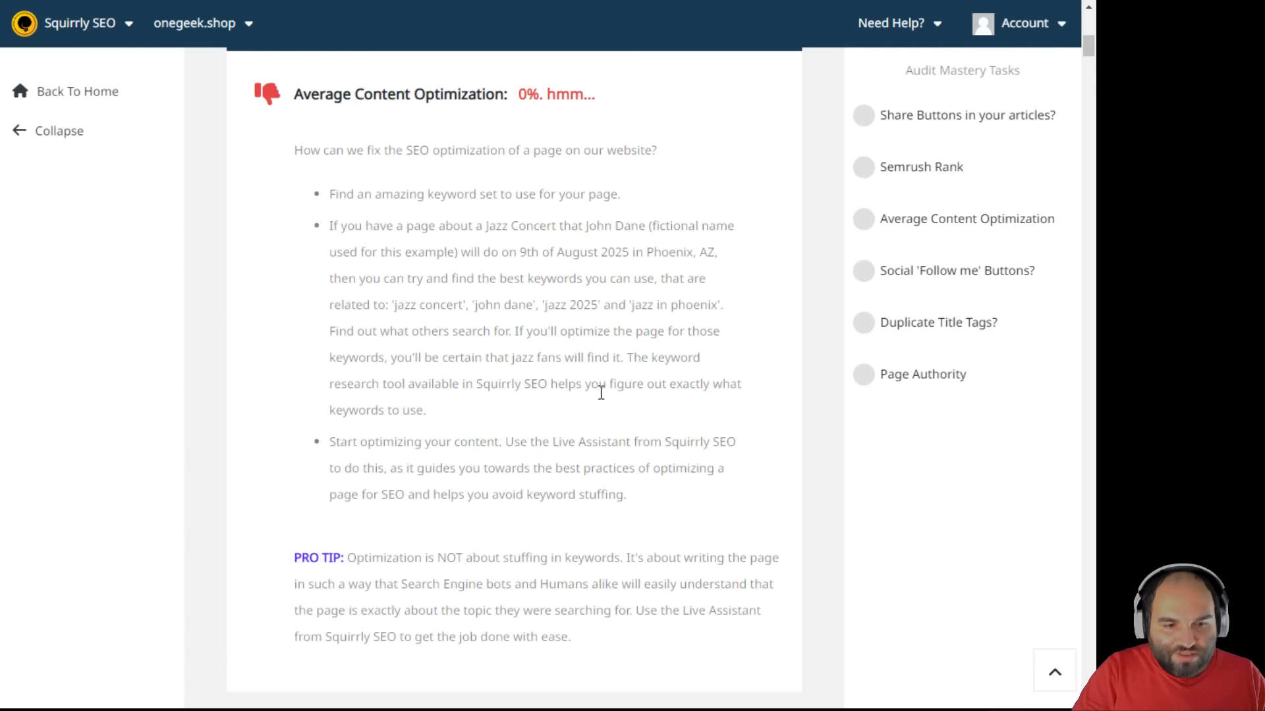
# - Review the Traffic section results of the audit report
pyautogui.scroll(-4, 600, 394)
pyautogui.scroll(-3, 604, 399)
pyautogui.moveTo(367, 212); pyautogui.dragTo(503, 290)
pyautogui.click(567, 432)
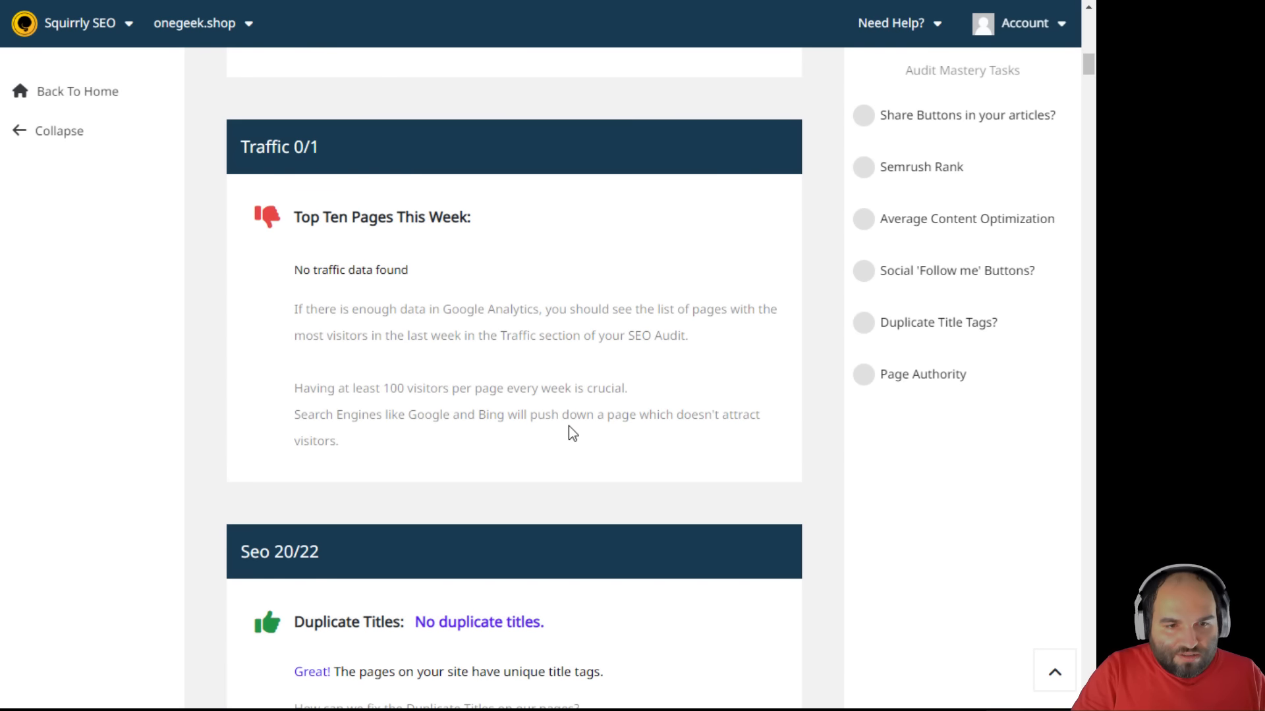
pyautogui.scroll(-1, 569, 432)
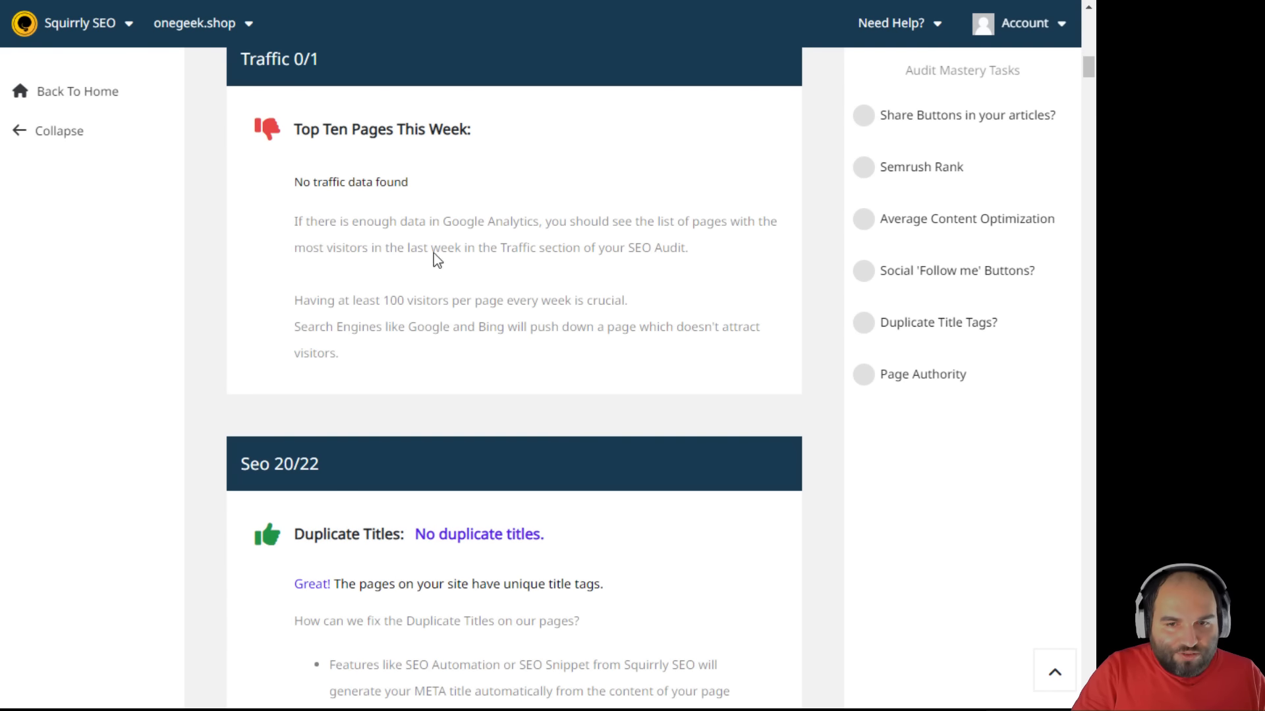
pyautogui.scroll(-5, 544, 375)
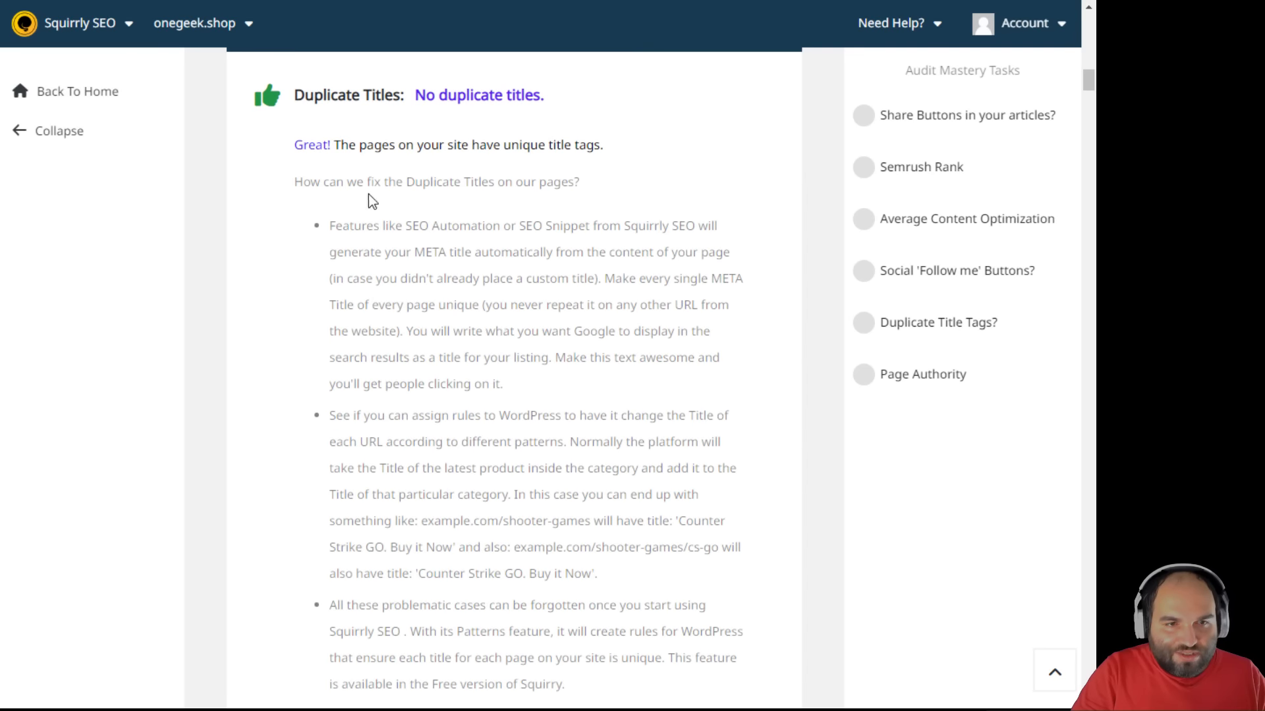
pyautogui.moveTo(382, 146); pyautogui.dragTo(565, 325)
# - Go through the Seo checks down to the Duplicate Title Tags finding
pyautogui.scroll(-20, 614, 493)
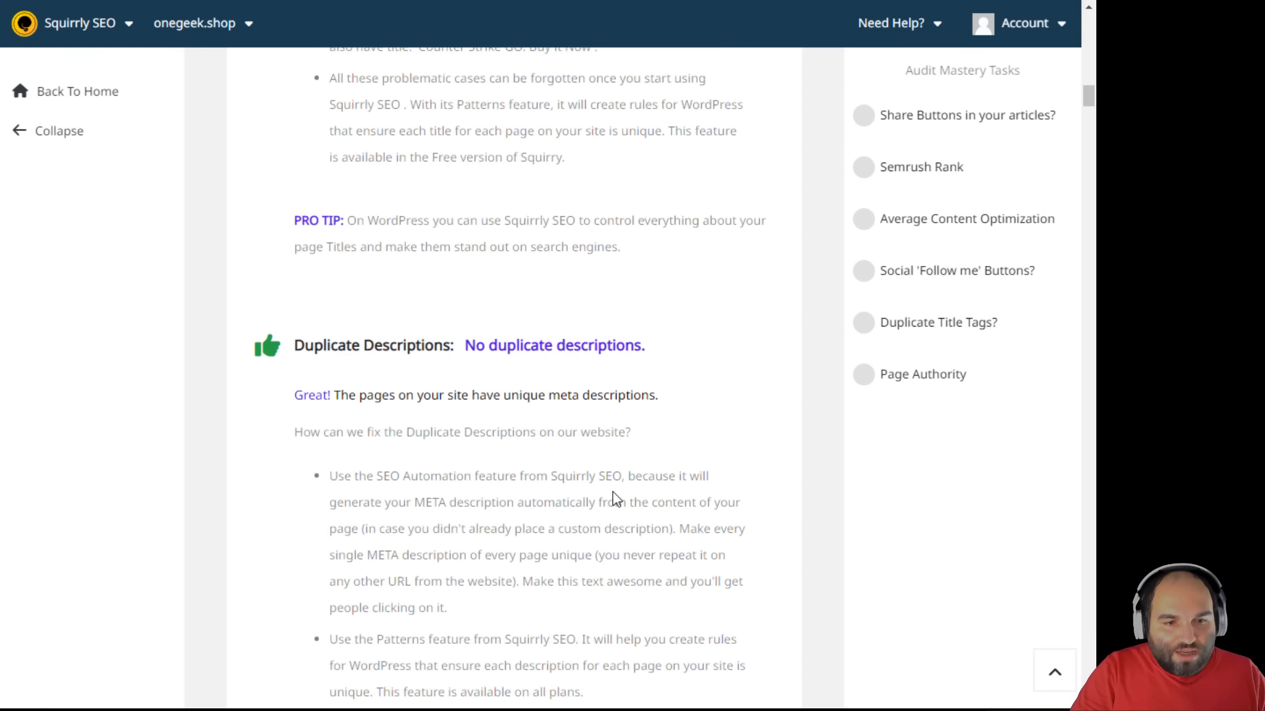
pyautogui.scroll(-20, 612, 490)
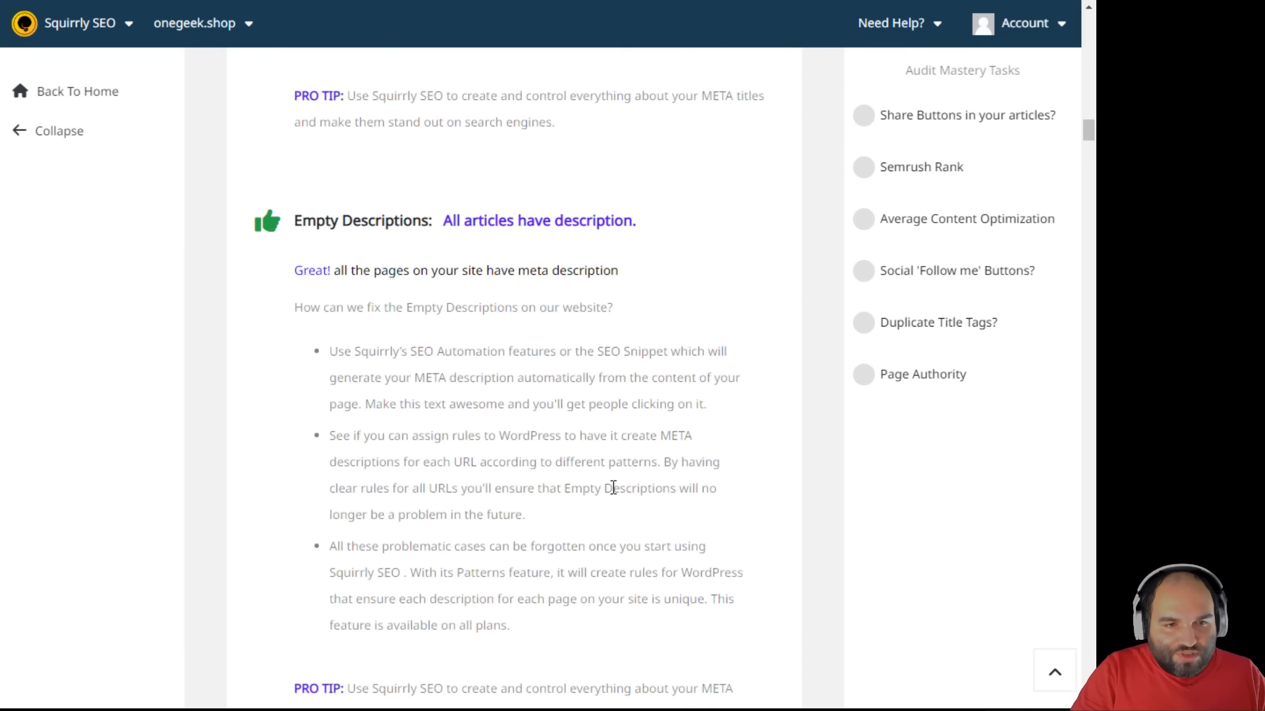
pyautogui.scroll(4, 617, 483)
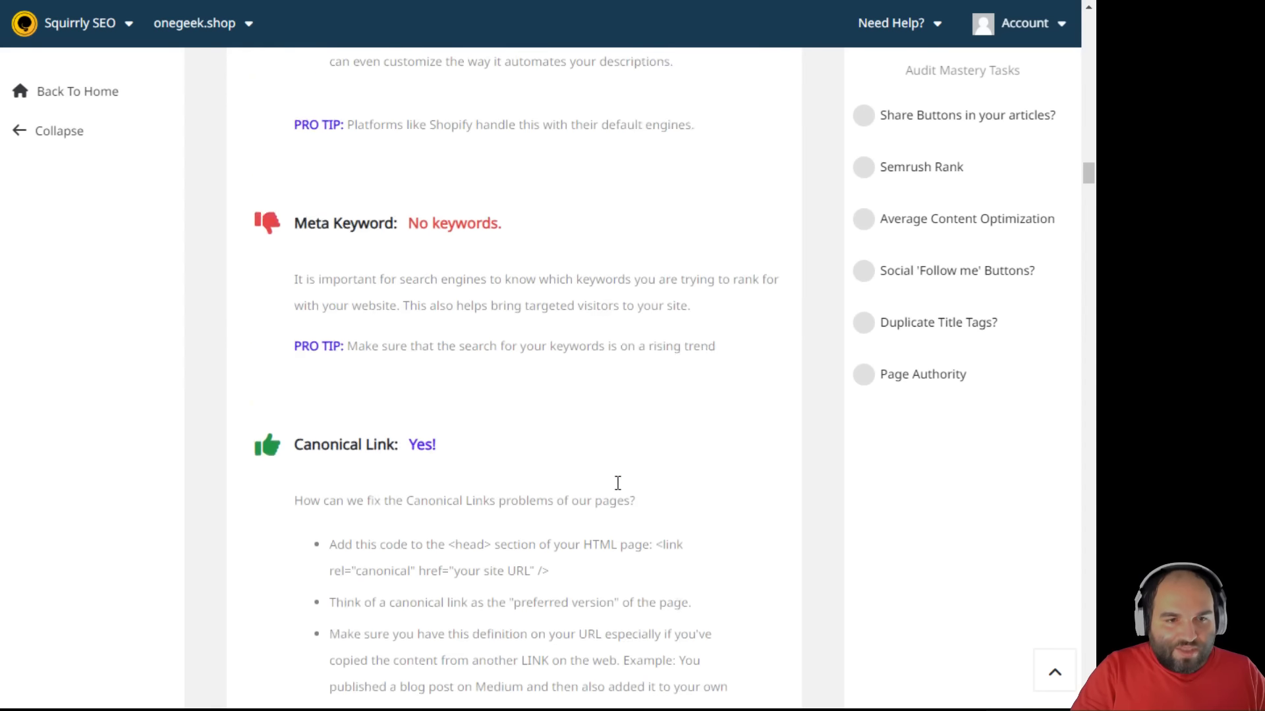
pyautogui.scroll(-8, 618, 481)
pyautogui.scroll(-20, 618, 480)
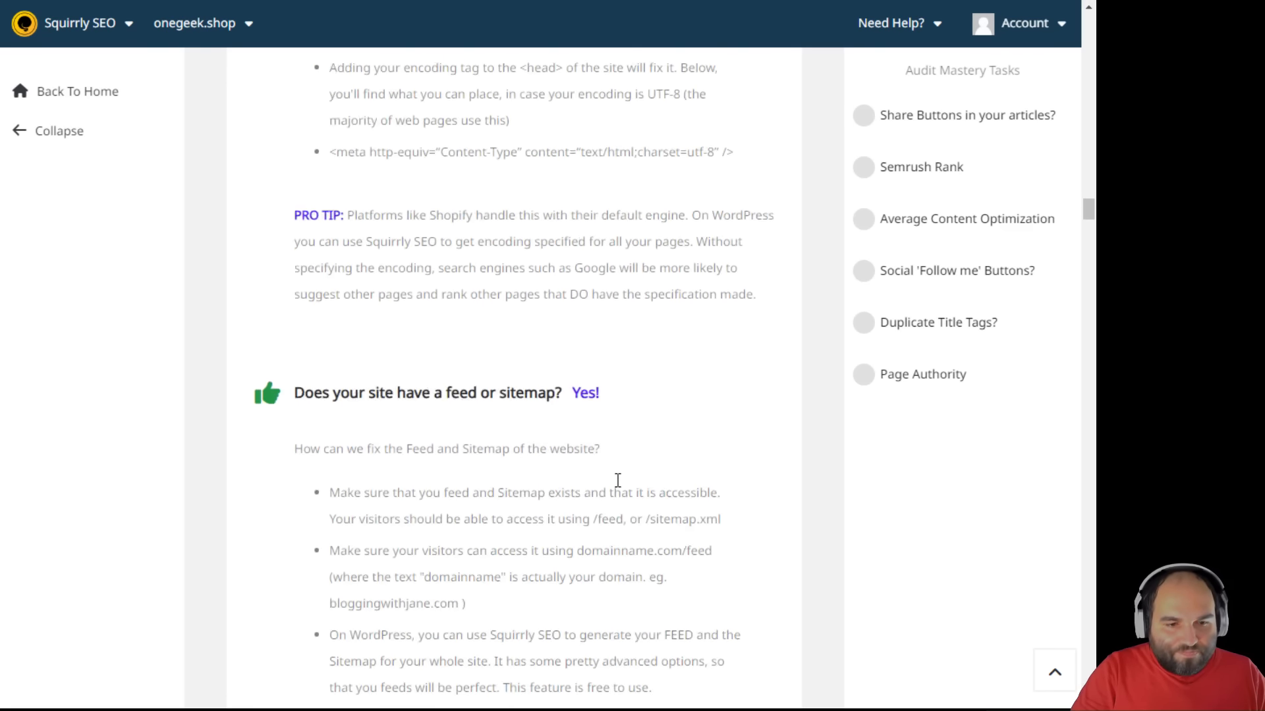
pyautogui.scroll(-7, 616, 479)
pyautogui.scroll(8, 612, 473)
pyautogui.scroll(-15, 627, 421)
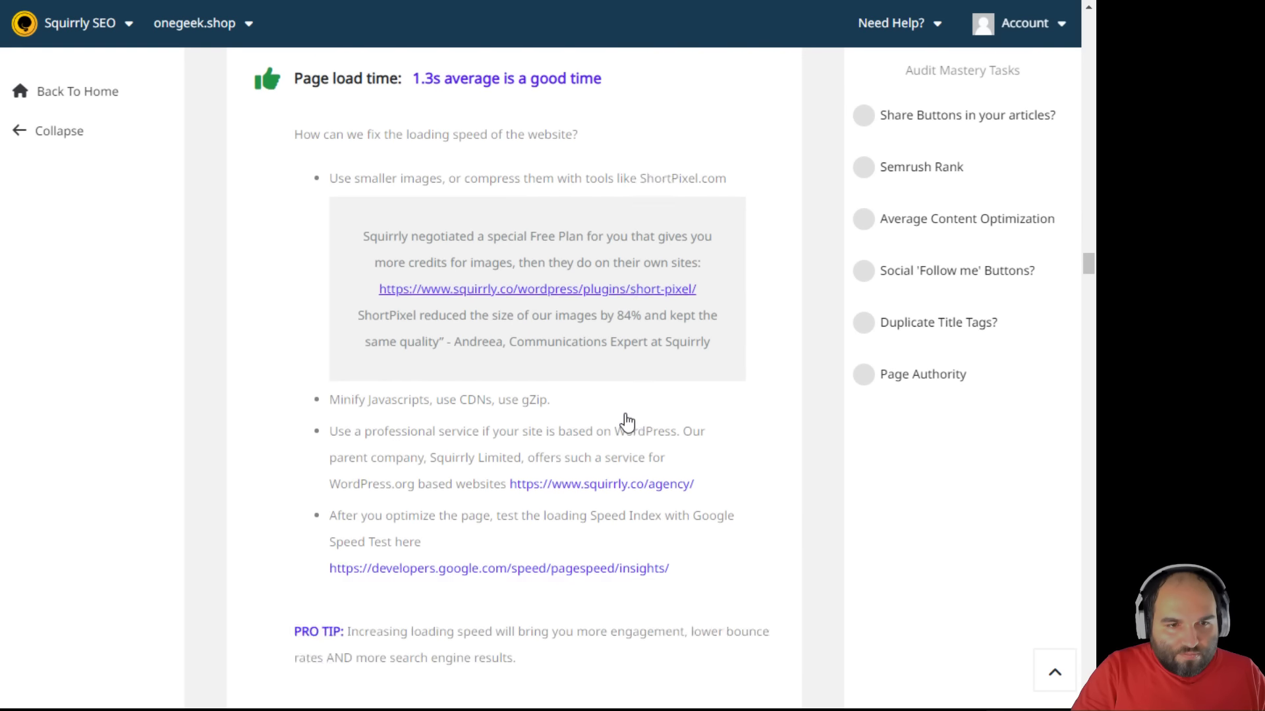
pyautogui.scroll(-20, 626, 421)
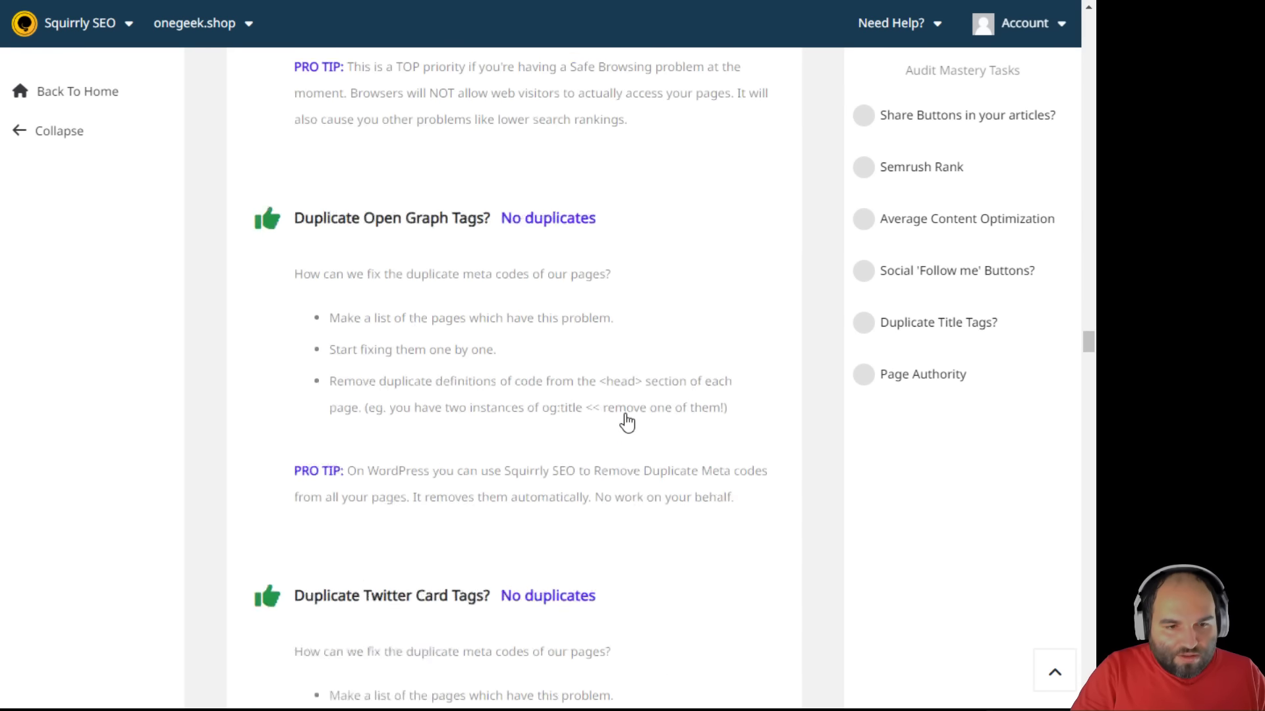
pyautogui.moveTo(331, 99); pyautogui.dragTo(587, 105)
pyautogui.click(587, 105)
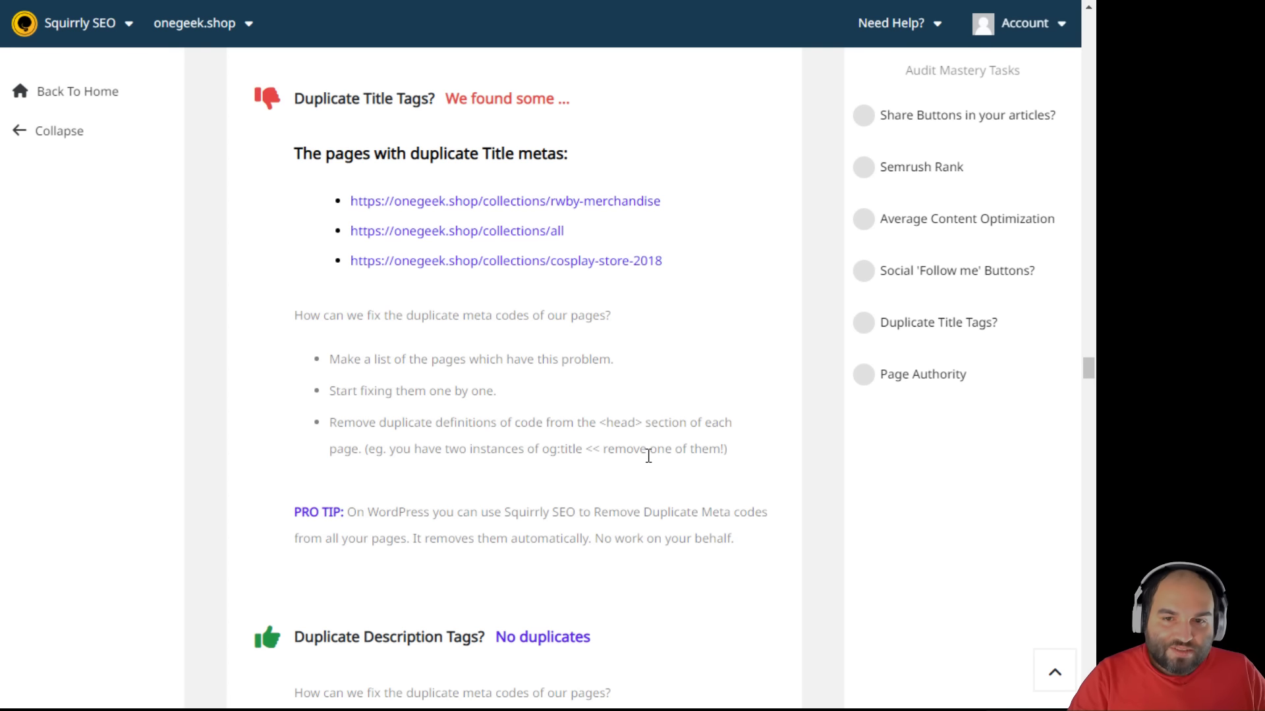
# - Review the Social results: 4/6, with three pages lacking share buttons
pyautogui.scroll(-20, 648, 456)
pyautogui.scroll(3, 647, 460)
pyautogui.scroll(-3, 646, 456)
pyautogui.scroll(-1, 590, 428)
pyautogui.scroll(-10, 590, 432)
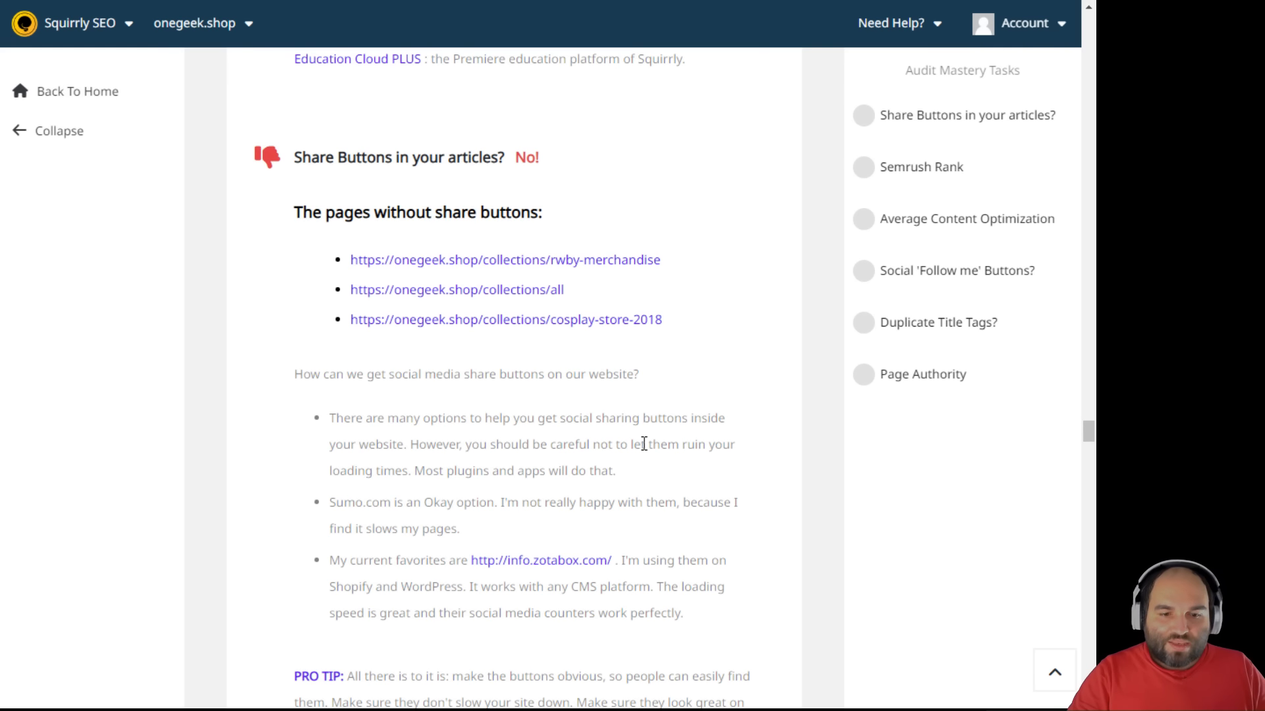